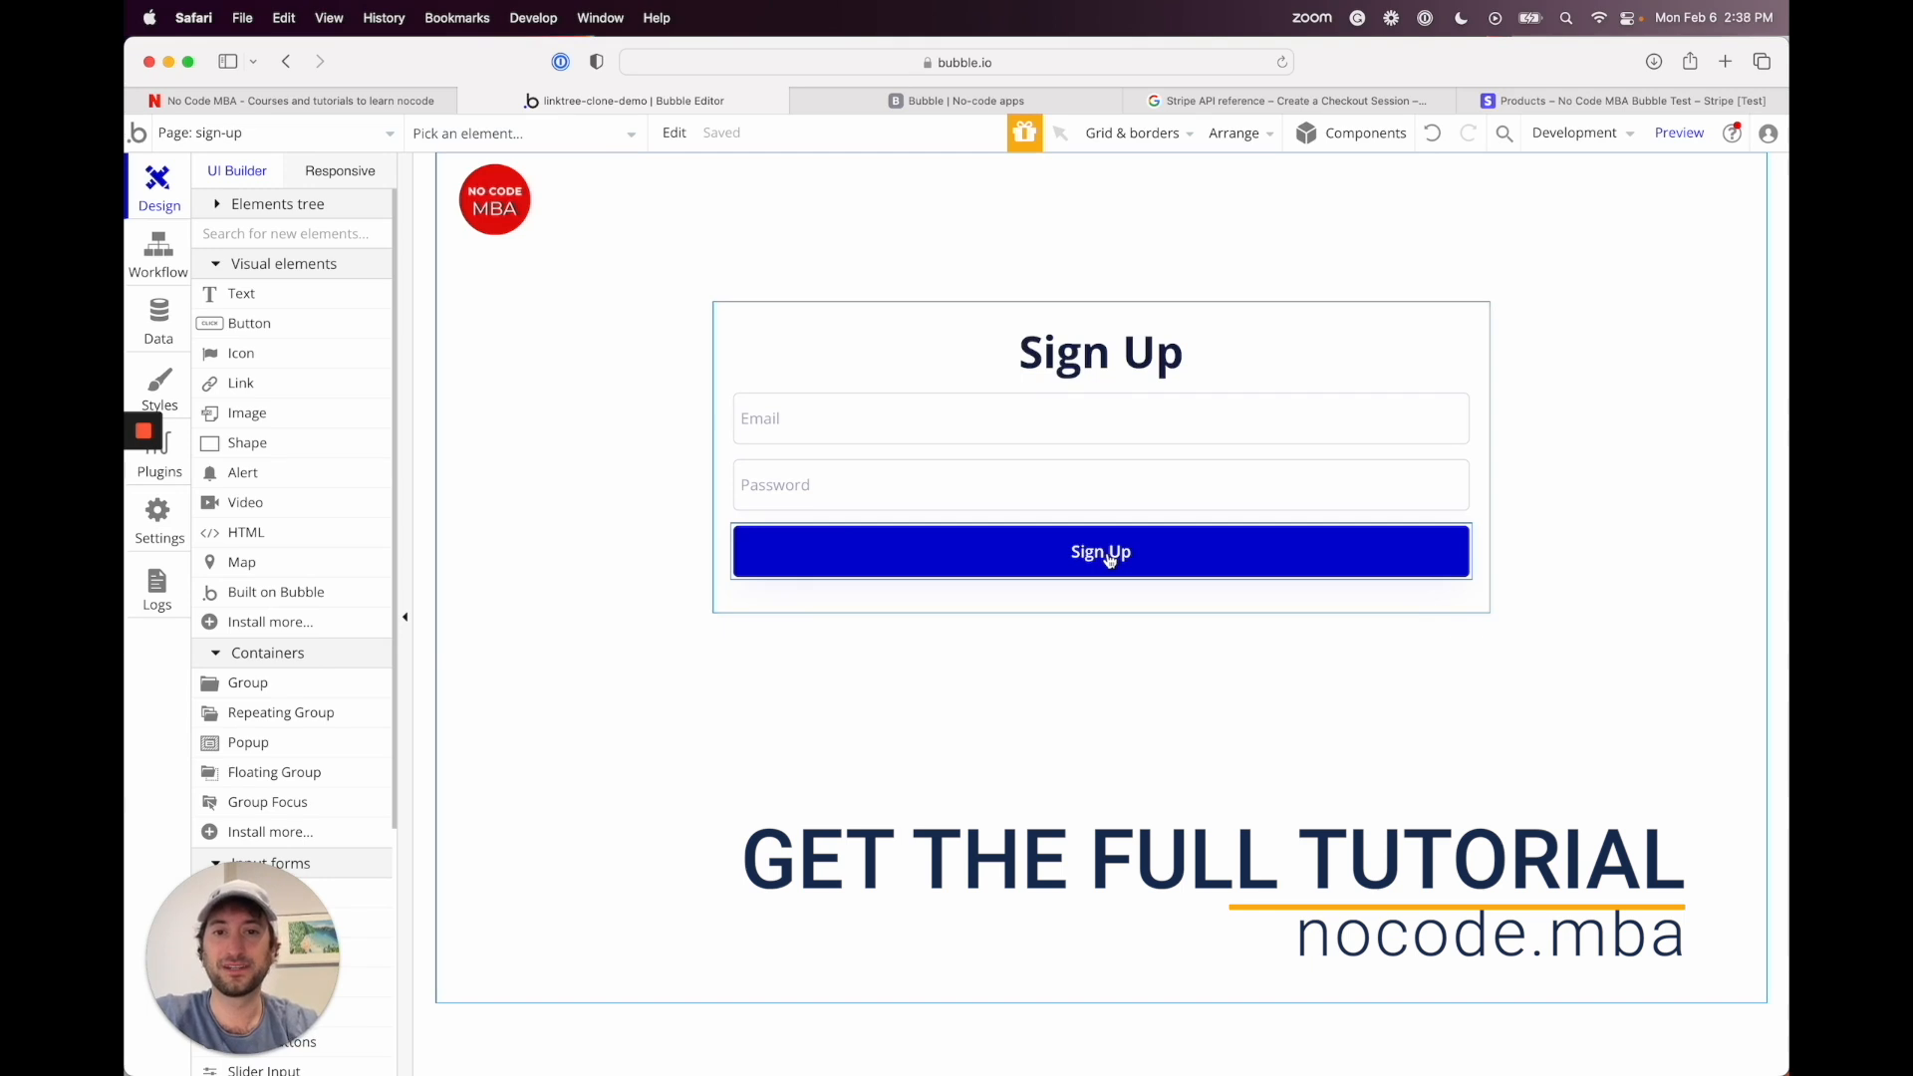
Step: Retitle the sign-up heading to 'Sign Up: $50/month'
{"action": "left_click", "coordinate": [751, 363]}
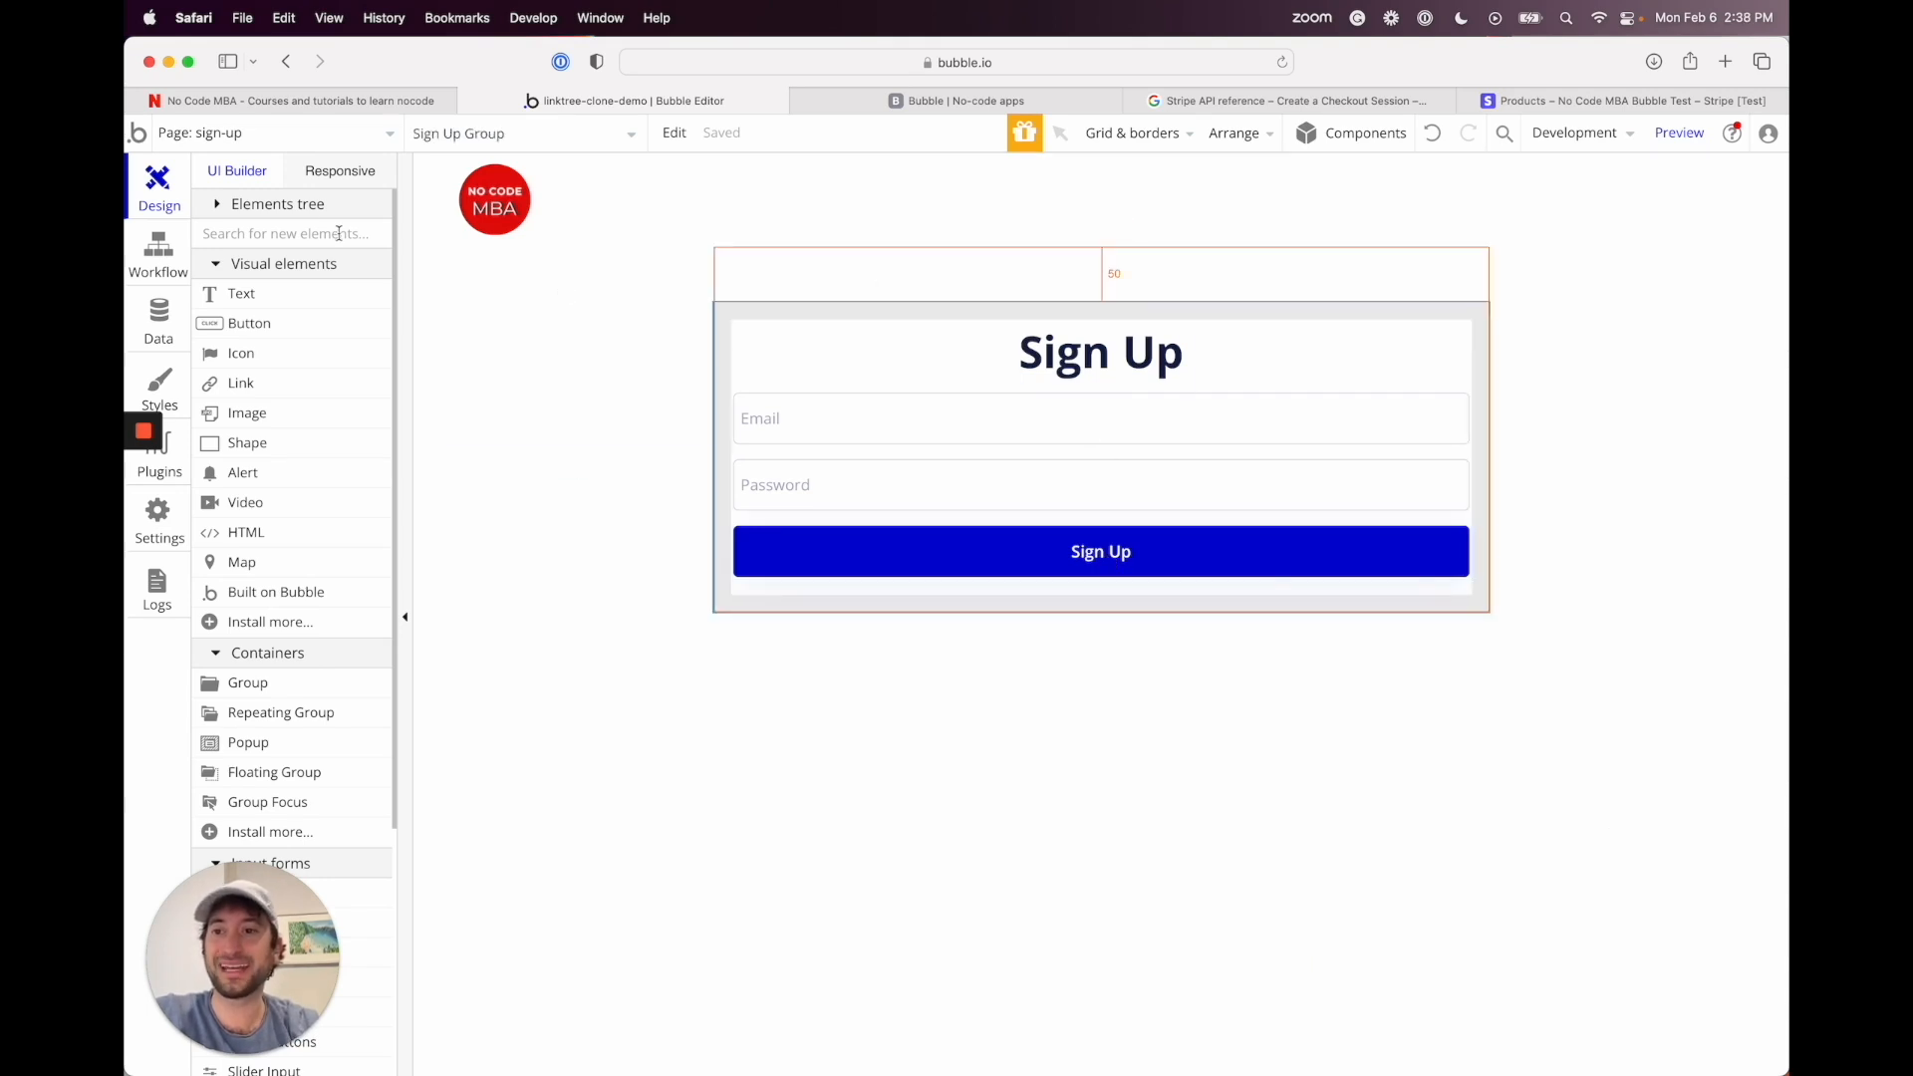
{"action": "double_click", "coordinate": [1046, 375]}
{"action": "left_click_drag", "start_coordinate": [1178, 249], "coordinate": [577, 211]}
{"action": "left_click", "coordinate": [467, 307]}
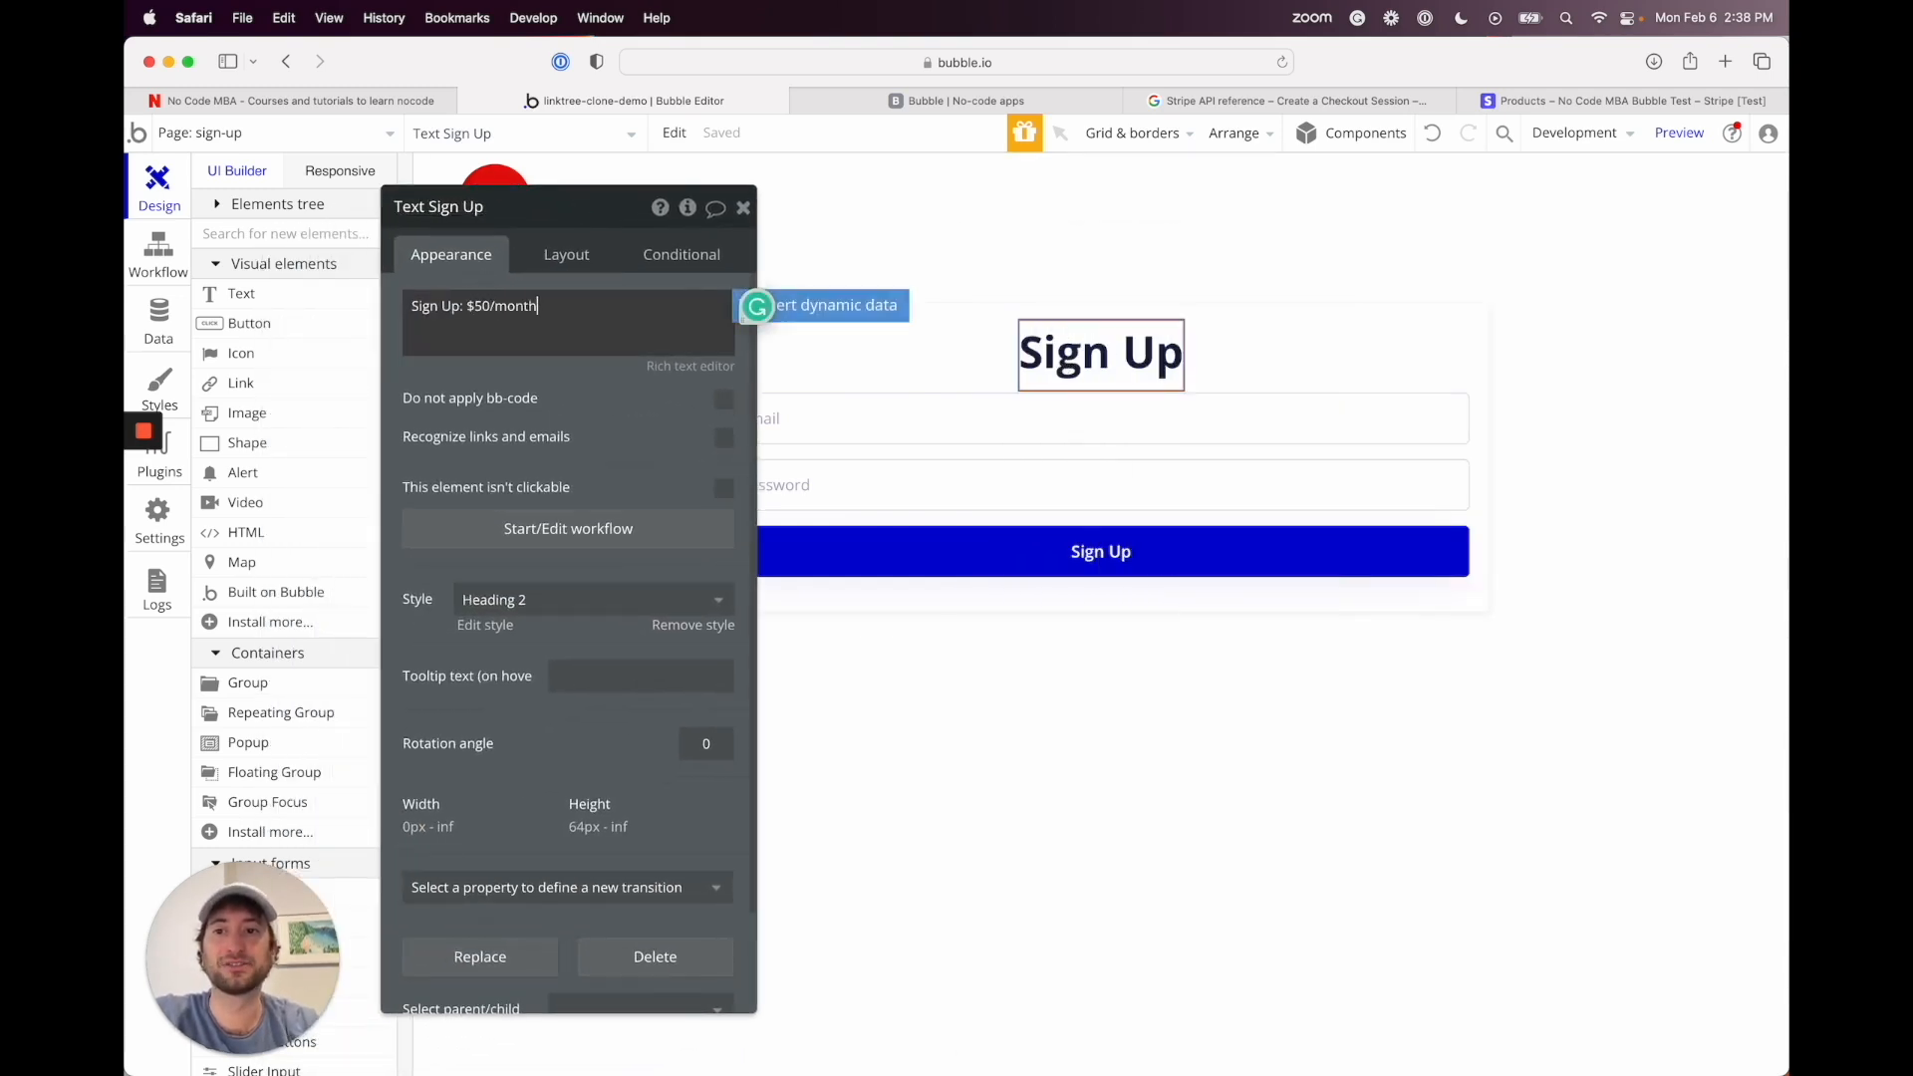
{"action": "left_click_drag", "start_coordinate": [584, 210], "coordinate": [585, 144]}
{"action": "left_click", "coordinate": [917, 295]}
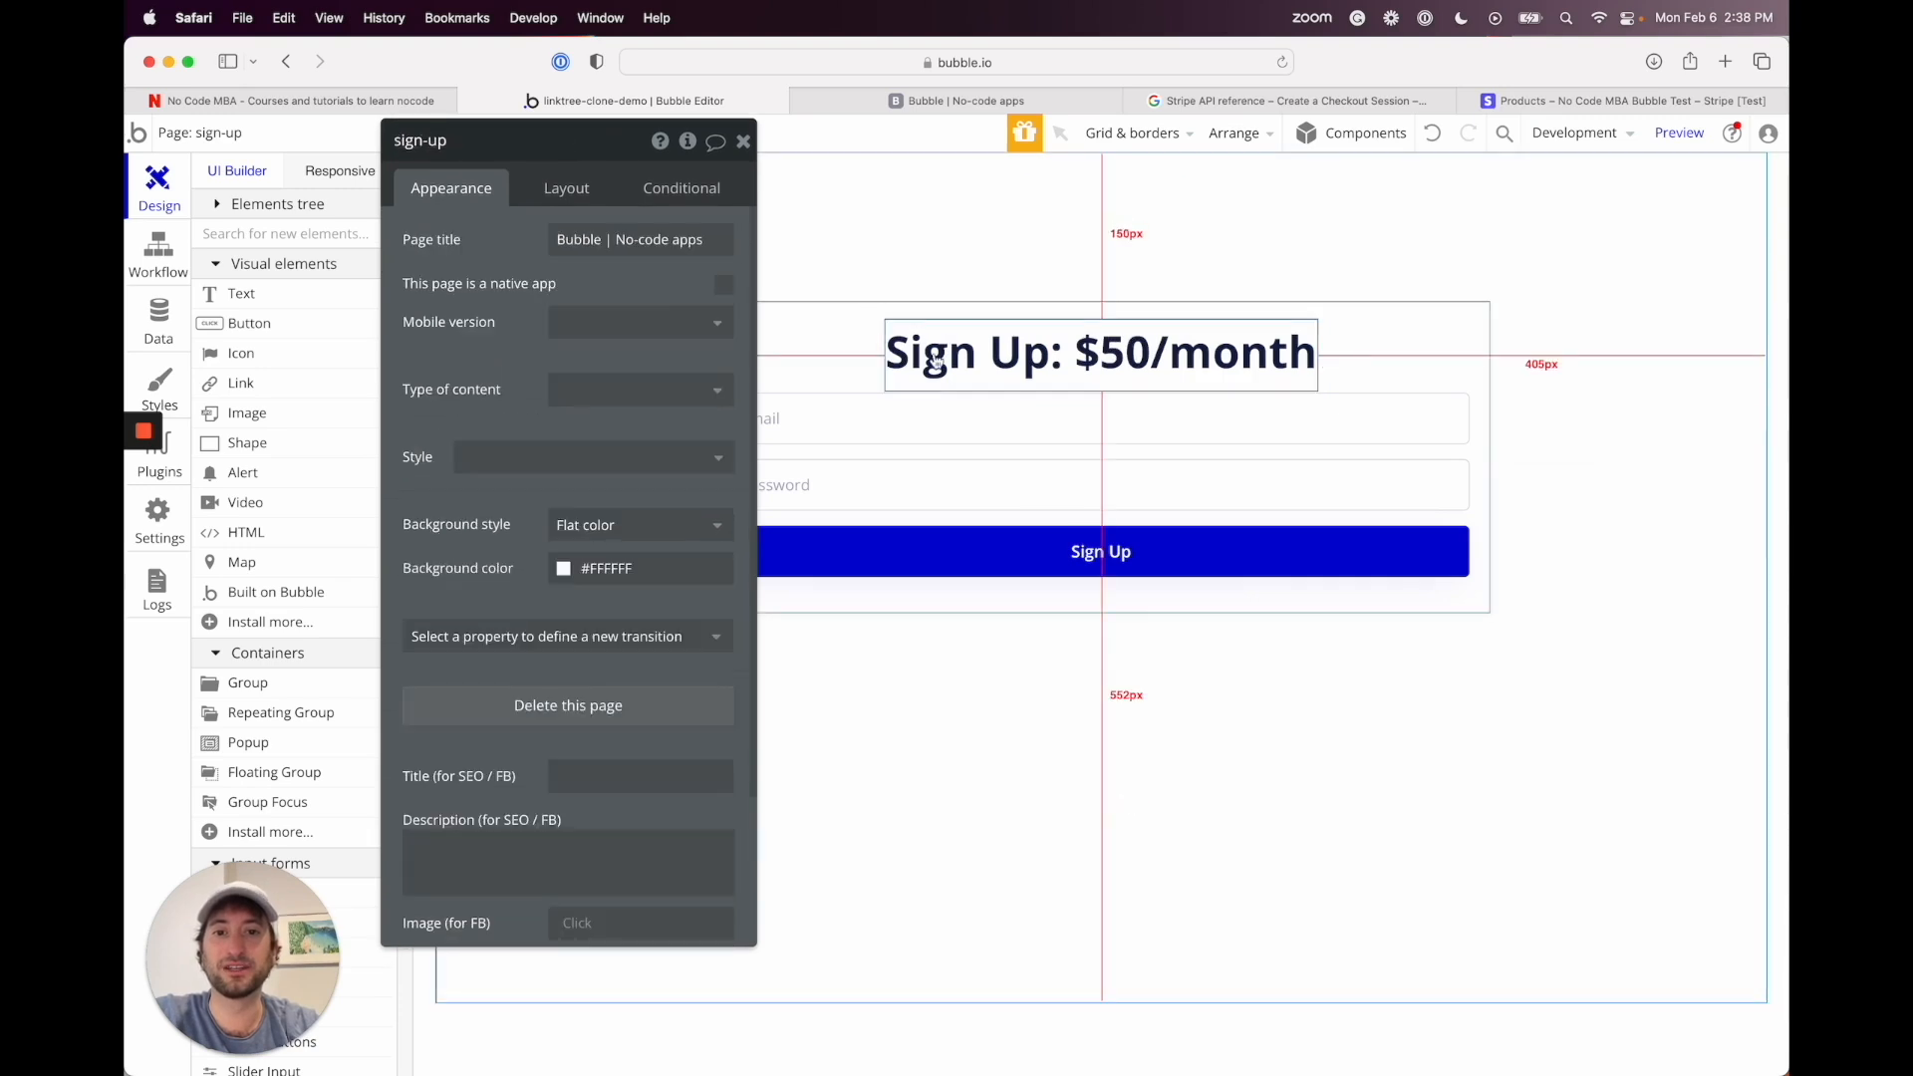
Step: Delete the Email and Password inputs from the sign-up group
{"action": "left_click", "coordinate": [888, 429]}
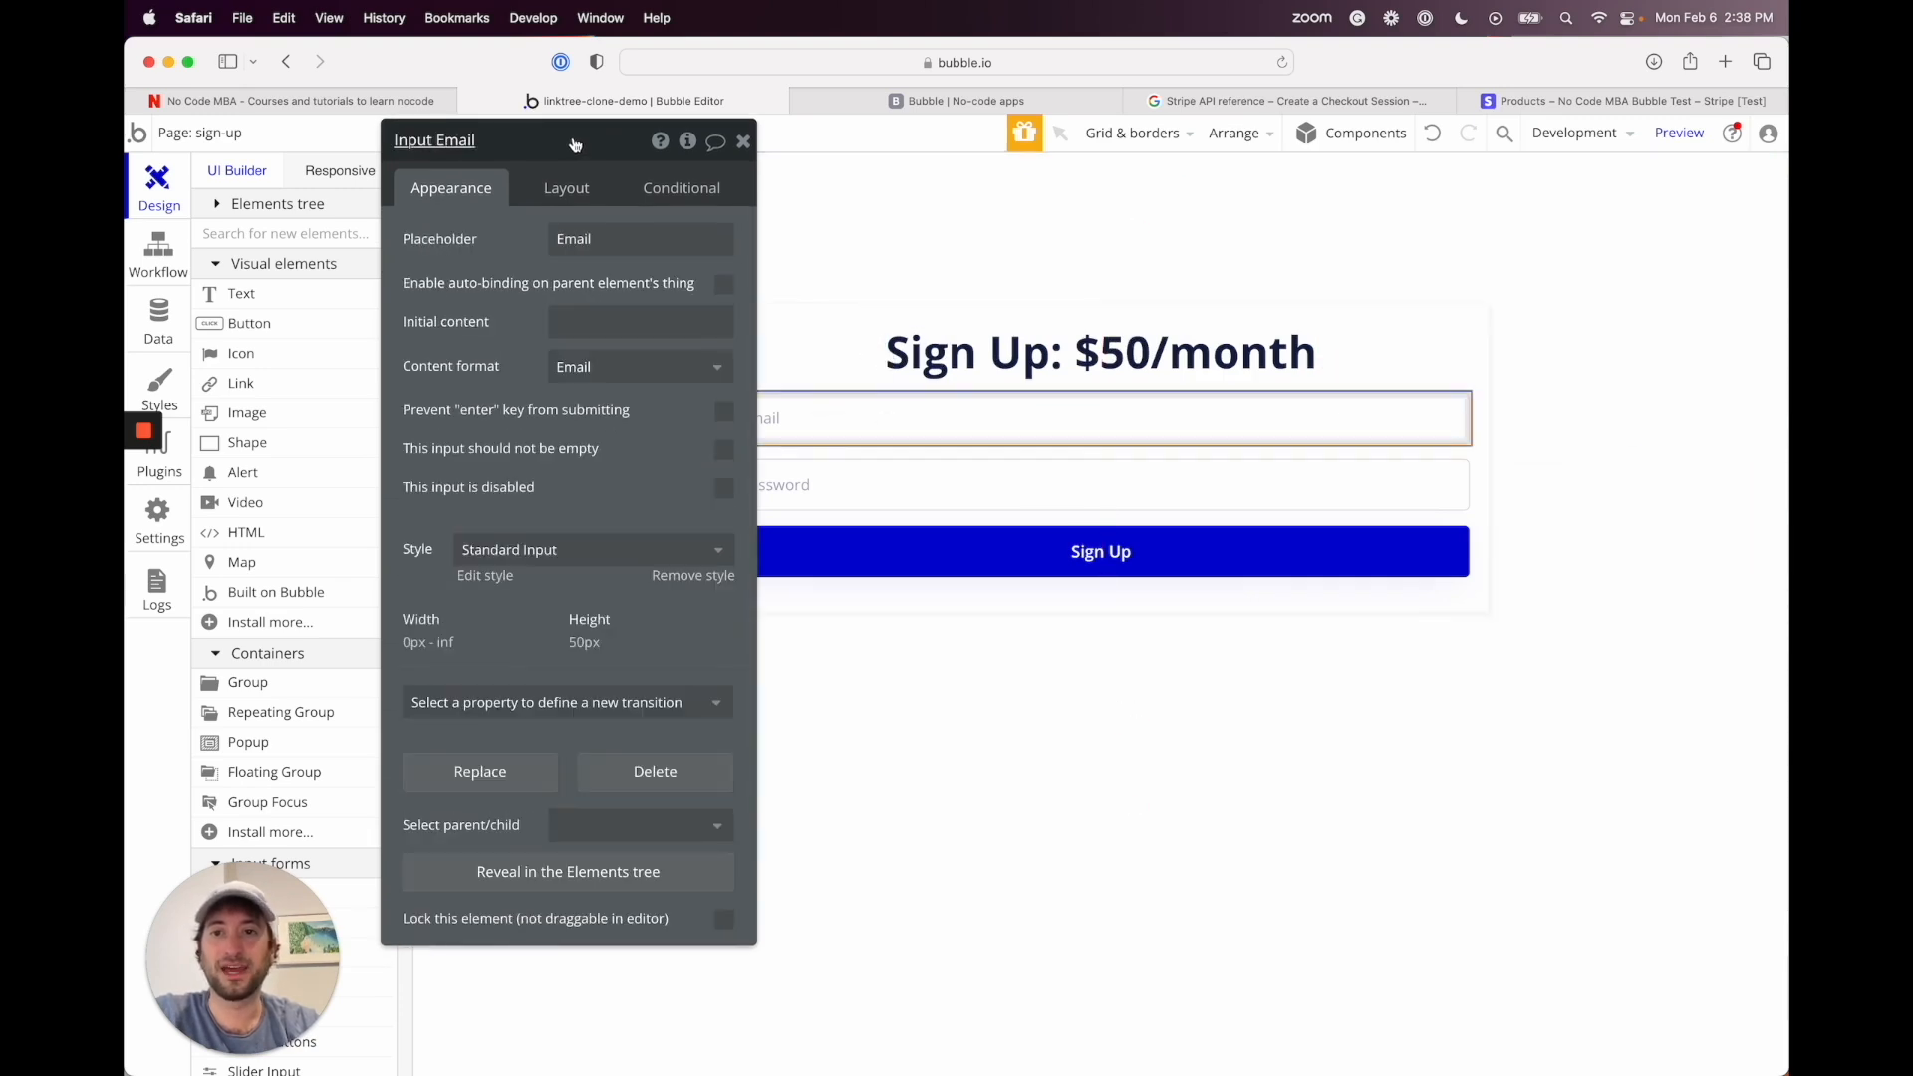
{"action": "key", "text": "Delete"}
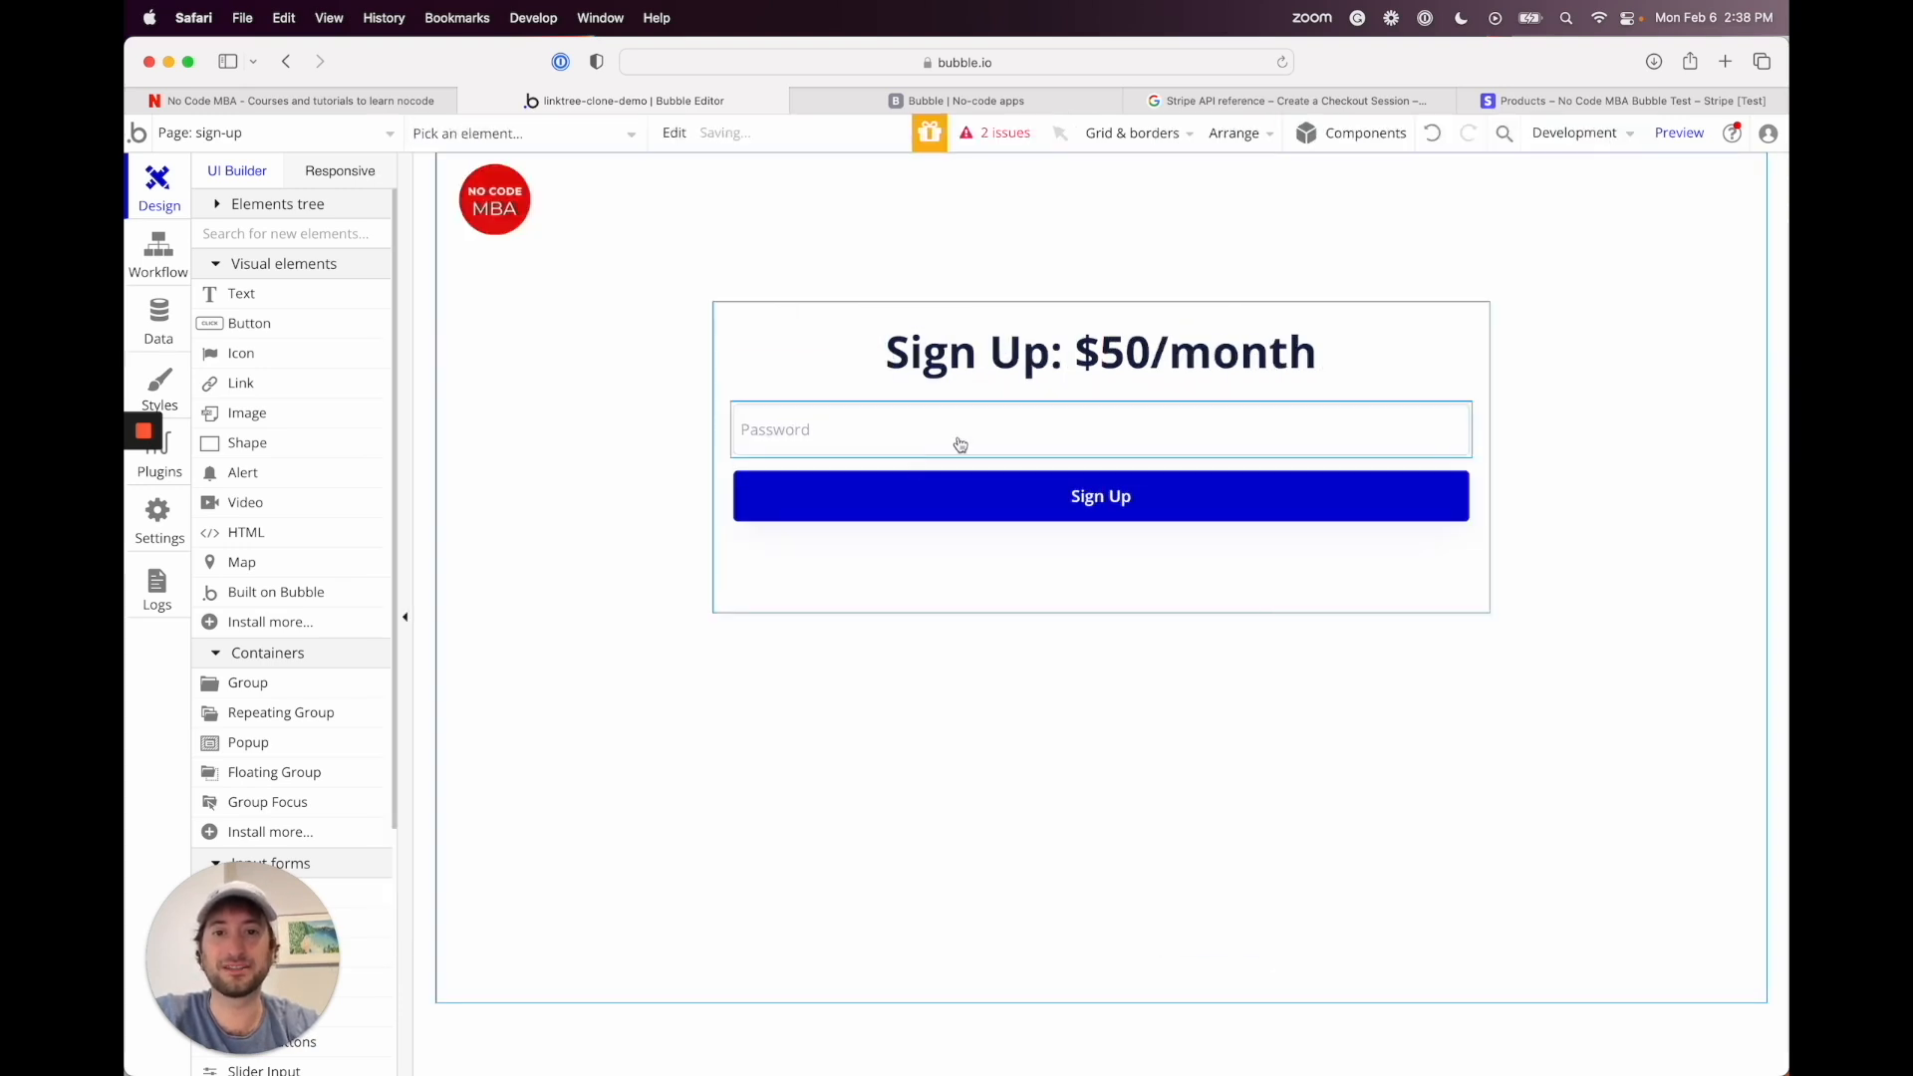
{"action": "left_click", "coordinate": [905, 444]}
{"action": "key", "text": "Delete"}
Step: Select the minimum height value in the sign-up group's Layout settings
{"action": "left_click", "coordinate": [892, 516]}
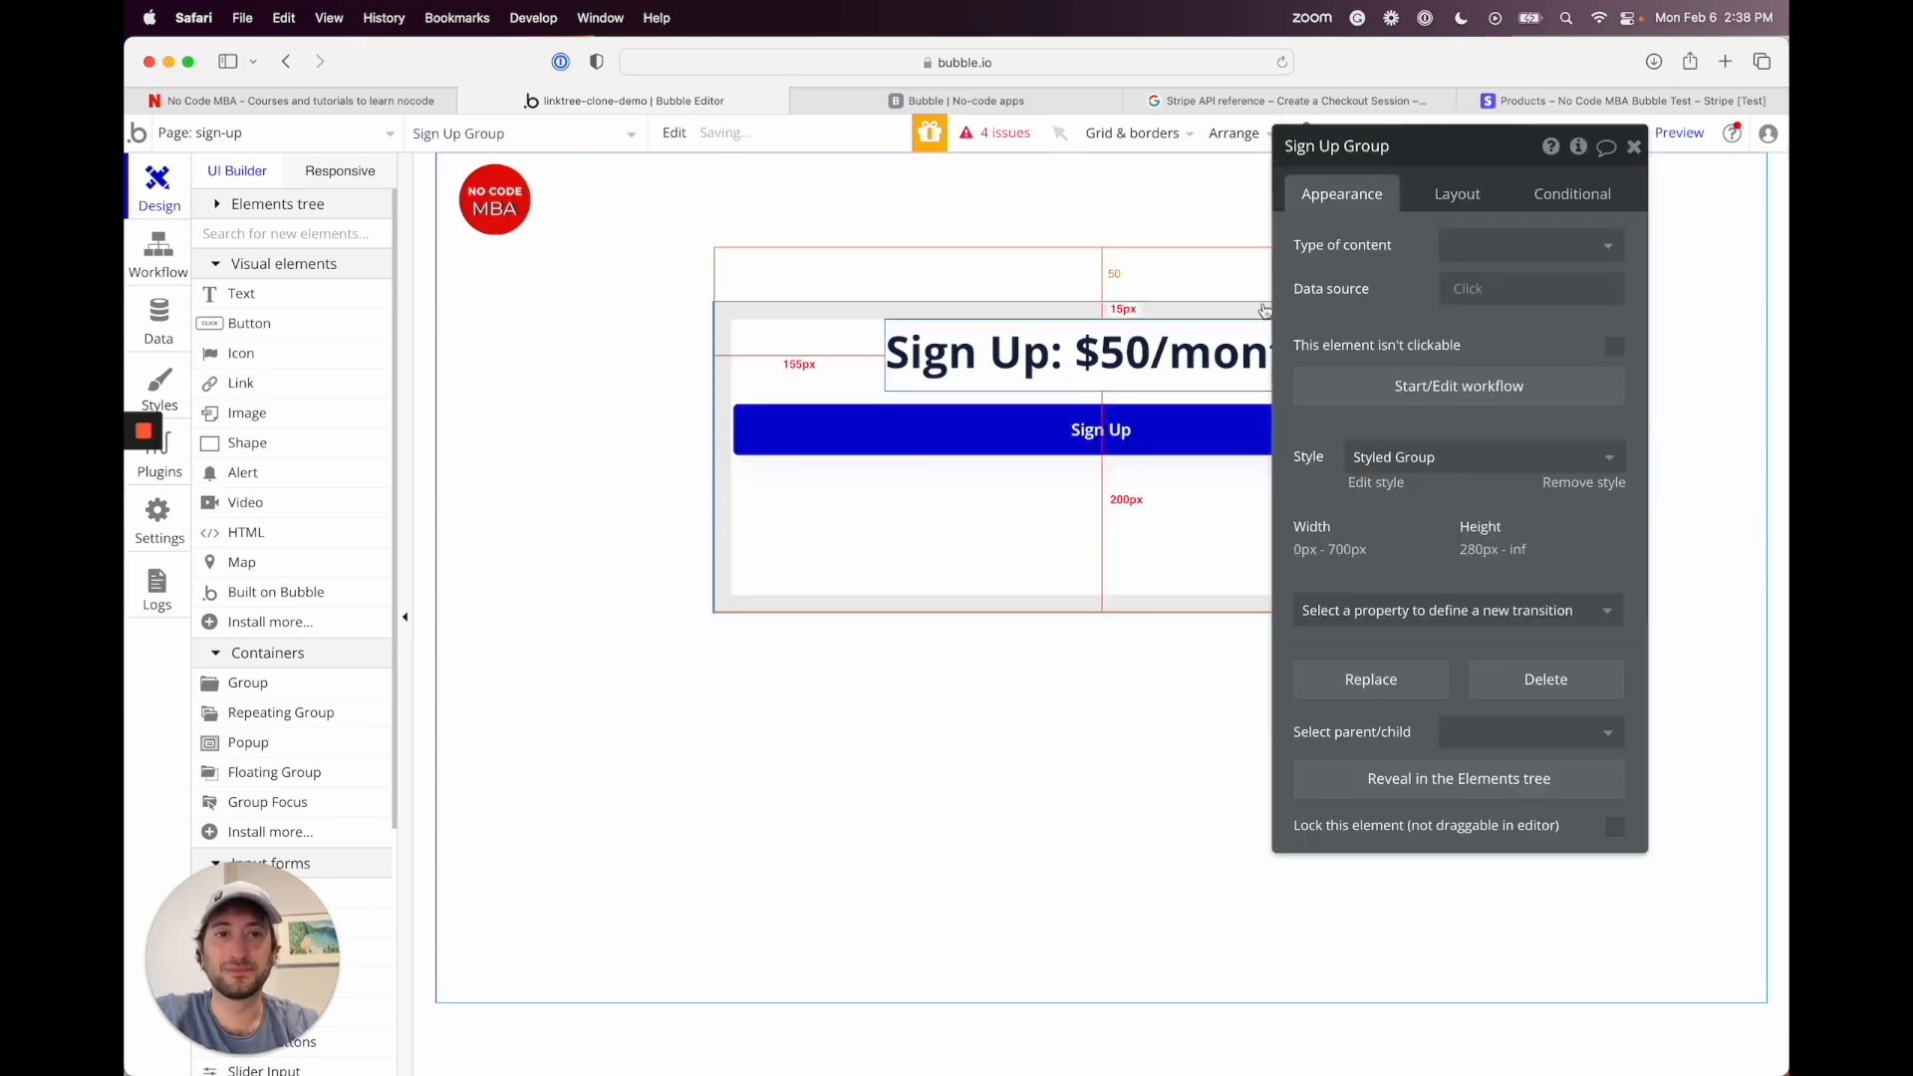
{"action": "left_click_drag", "start_coordinate": [1443, 157], "coordinate": [568, 169]}
{"action": "left_click", "coordinate": [643, 192]}
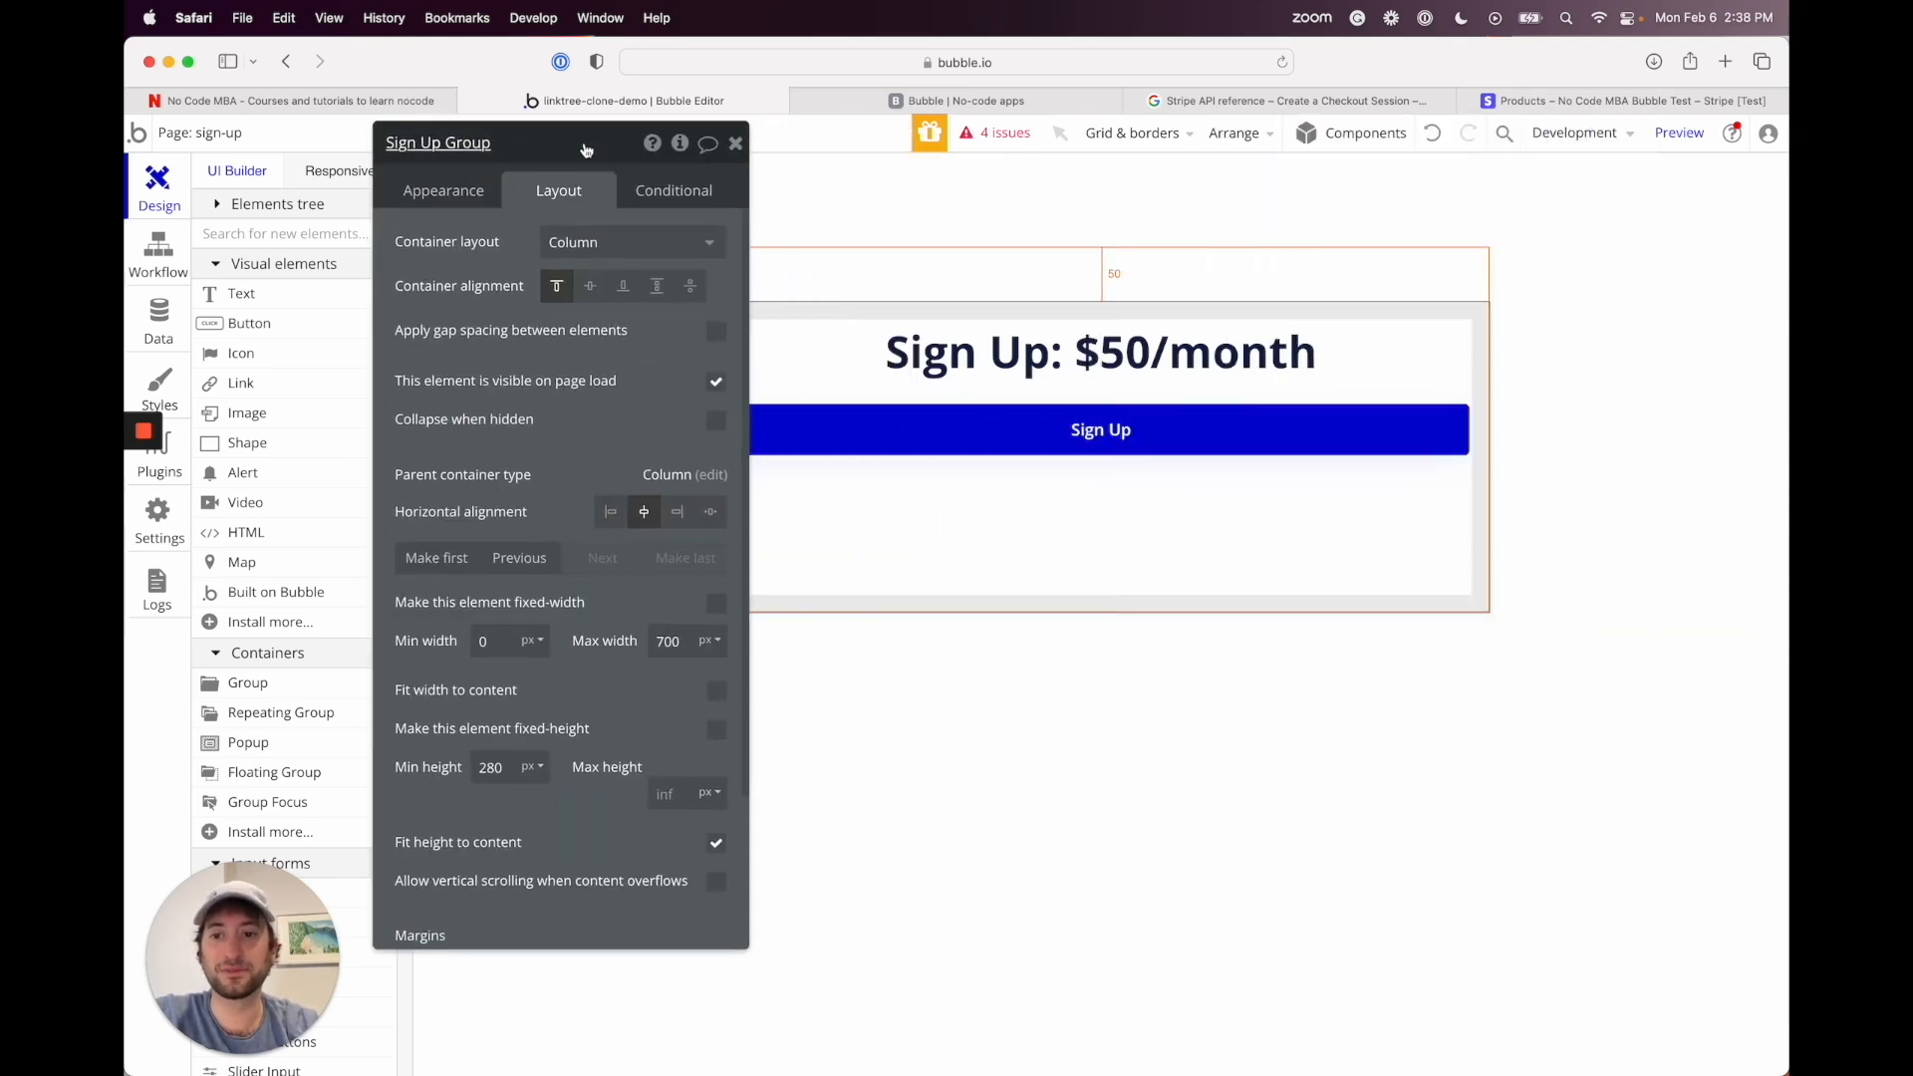
{"action": "double_click", "coordinate": [492, 768]}
Step: Enter min height 0, then relabel the Sign Up button 'Go to checkout'
{"action": "type", "text": "0"}
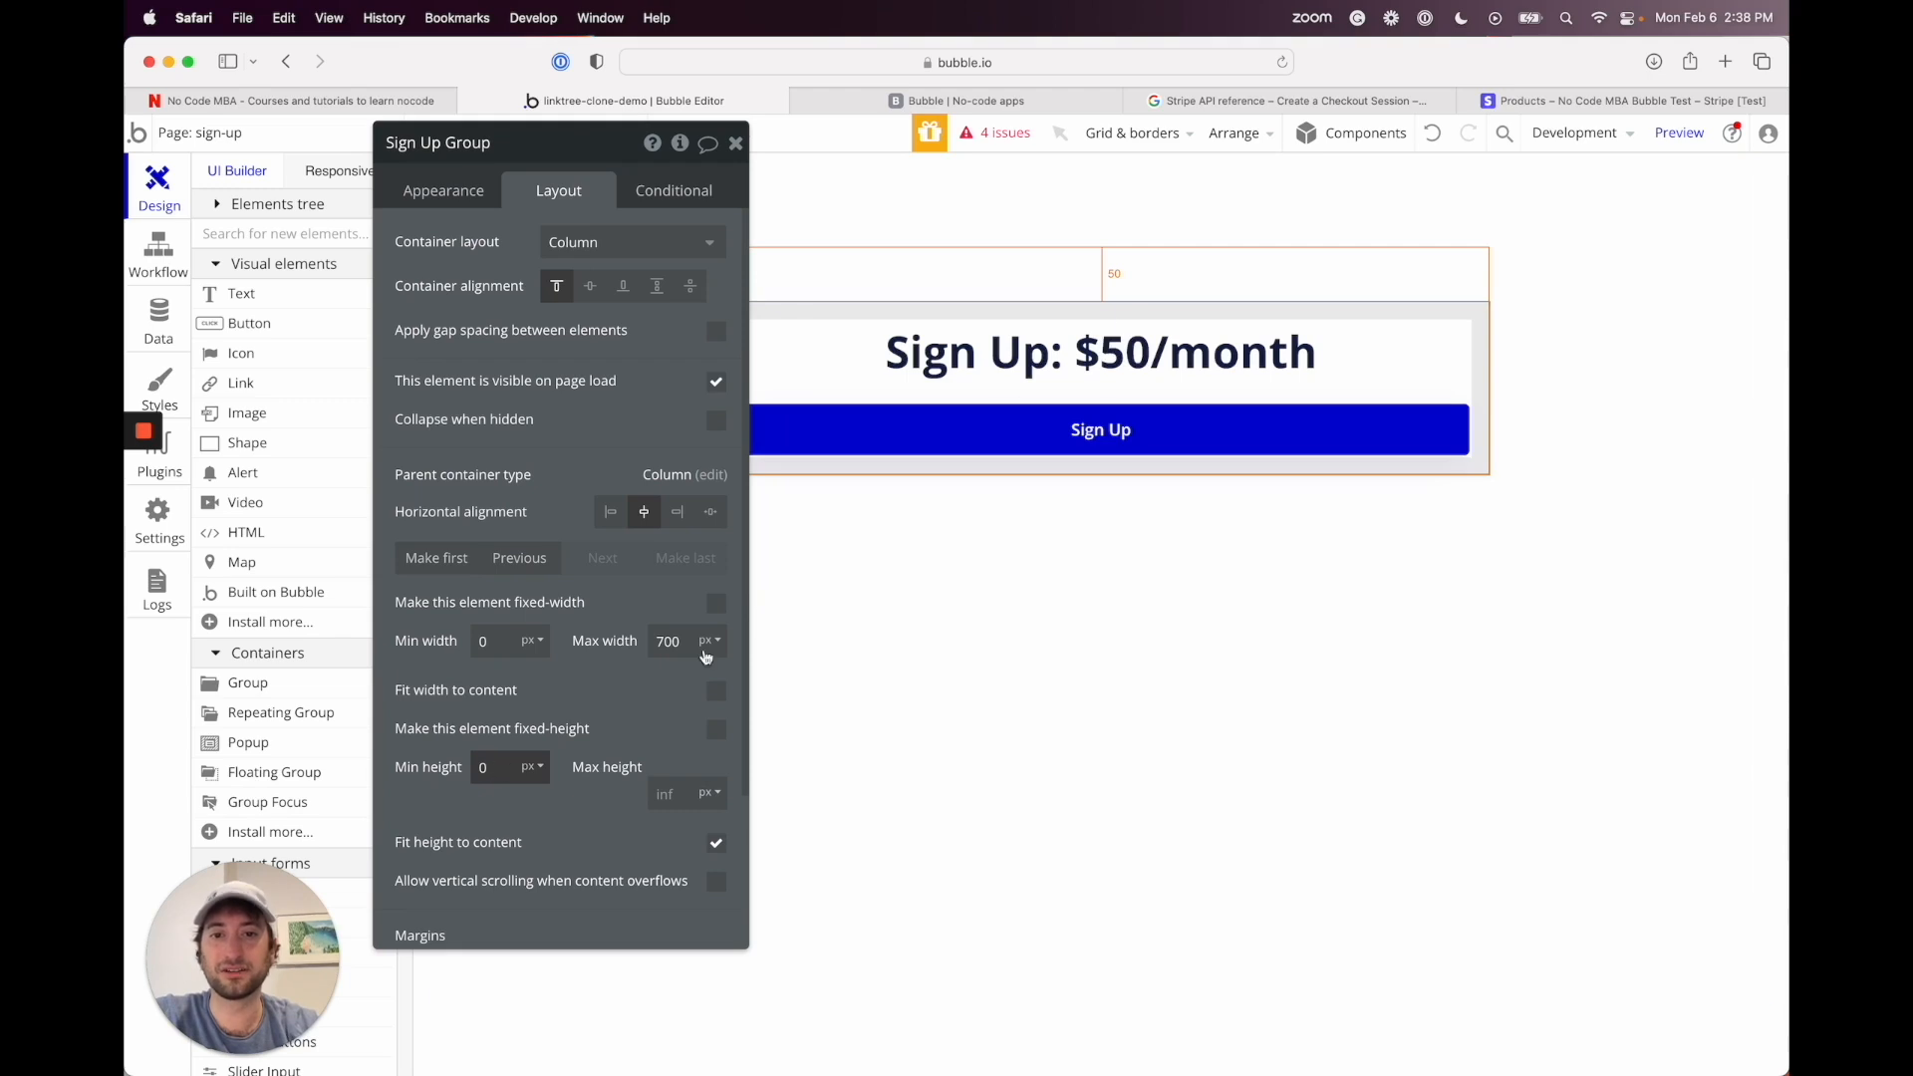
{"action": "left_click", "coordinate": [999, 432]}
{"action": "left_click", "coordinate": [469, 194]}
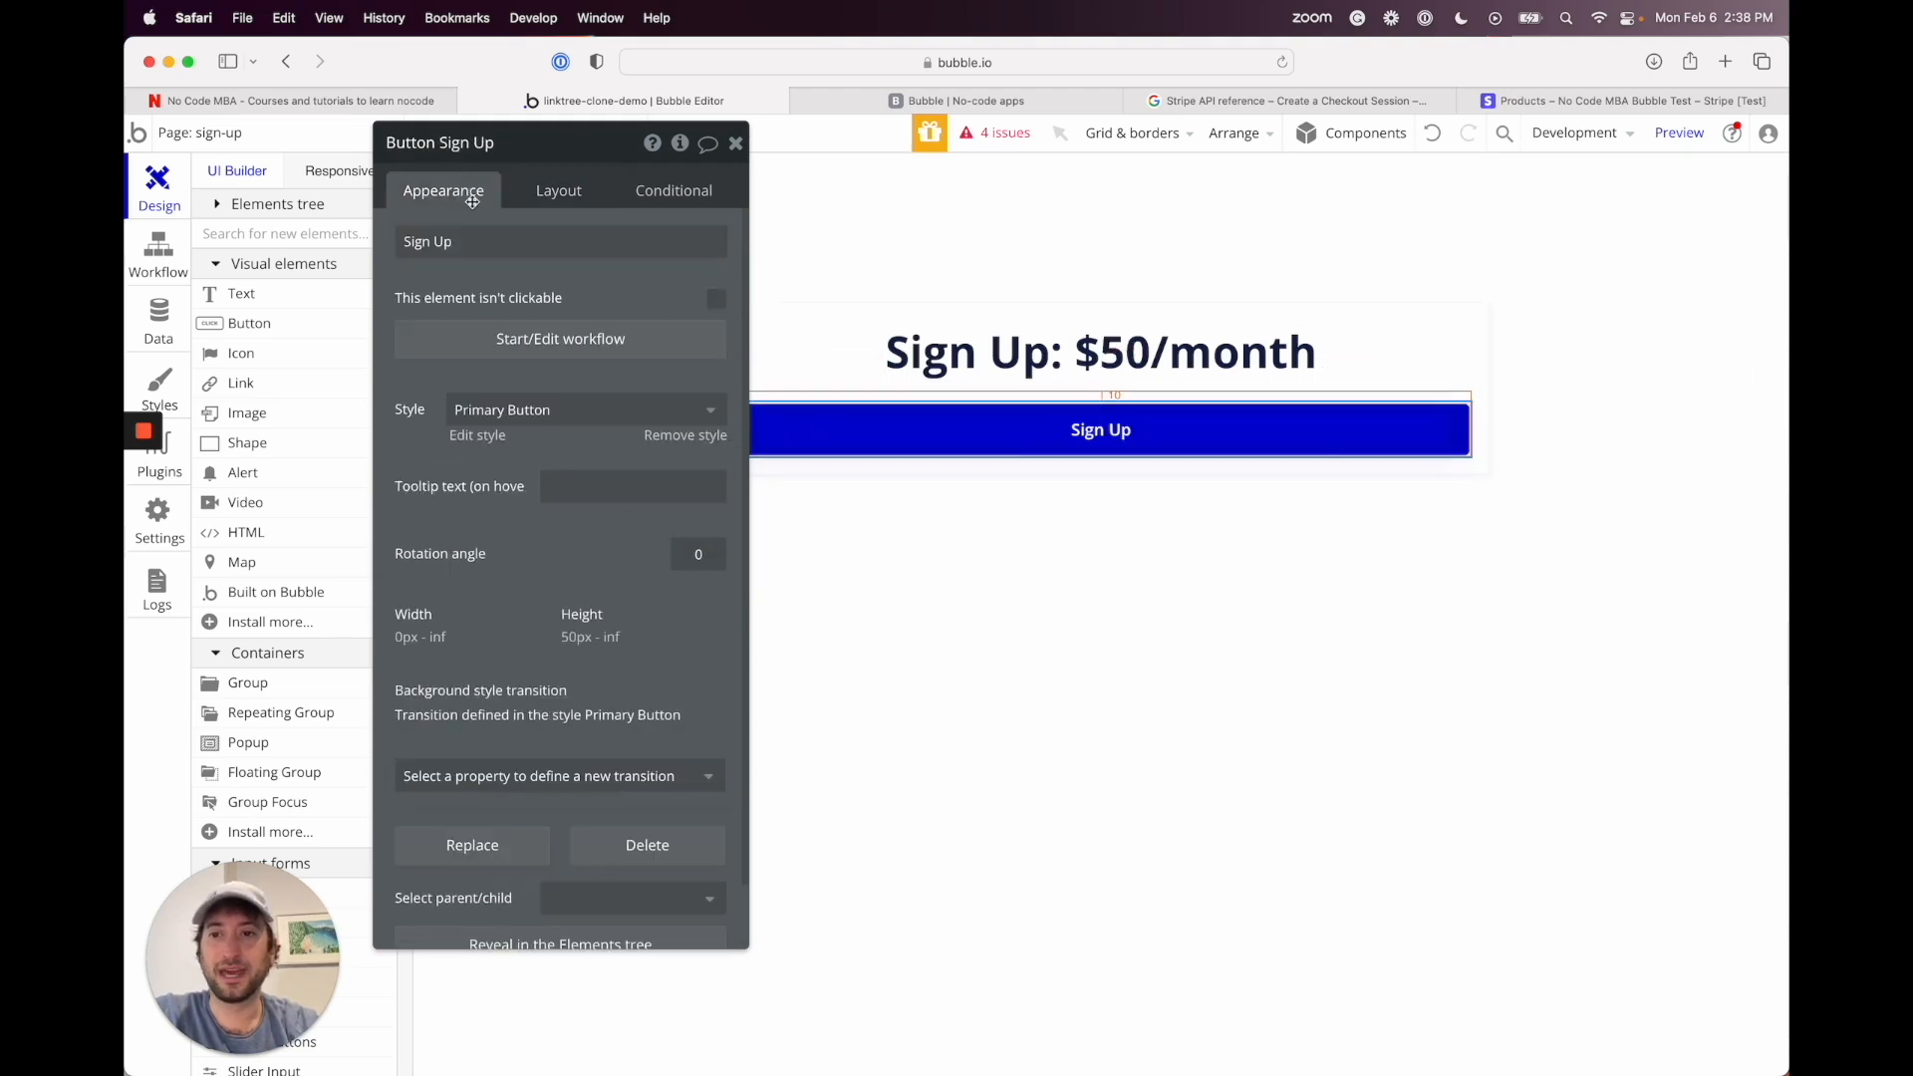
{"action": "left_click", "coordinate": [476, 241]}
{"action": "key", "text": "super+a"}
{"action": "type", "text": "Go t"}
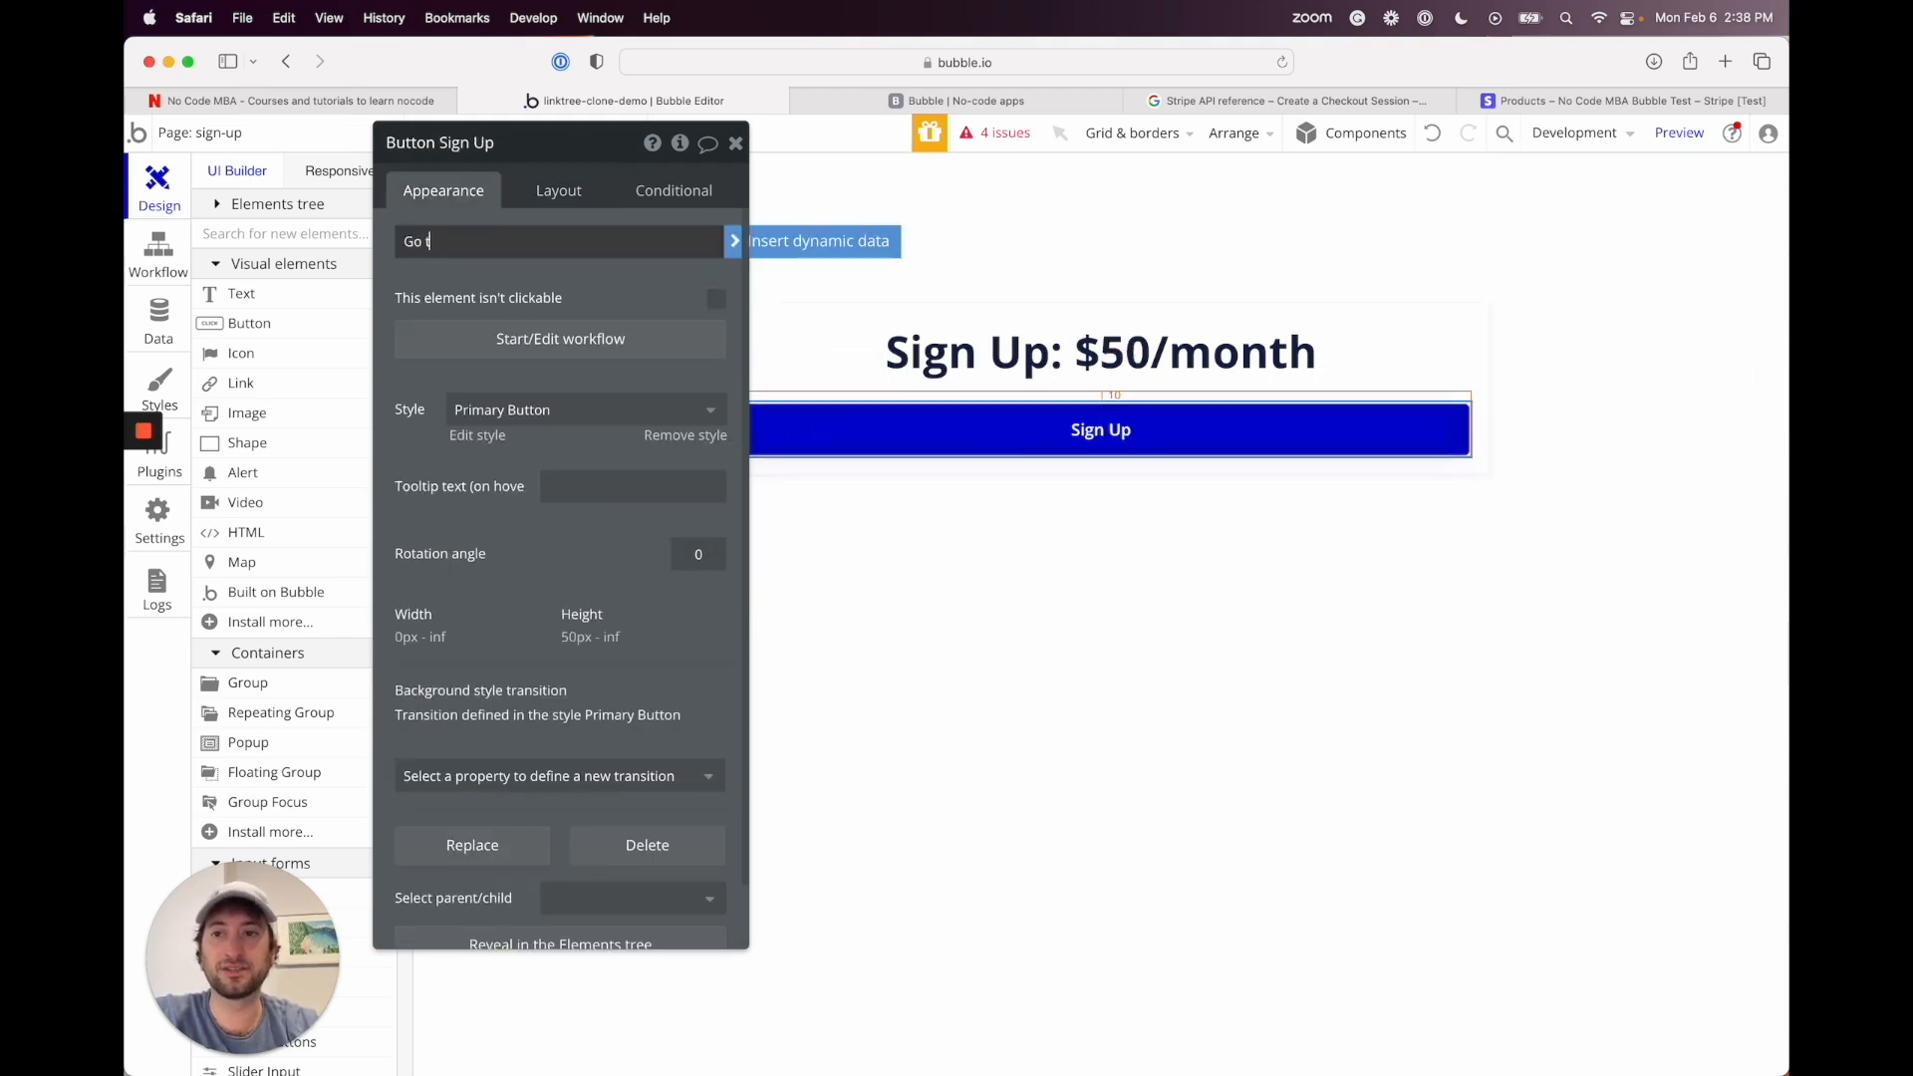
{"action": "type", "text": "o checkout"}
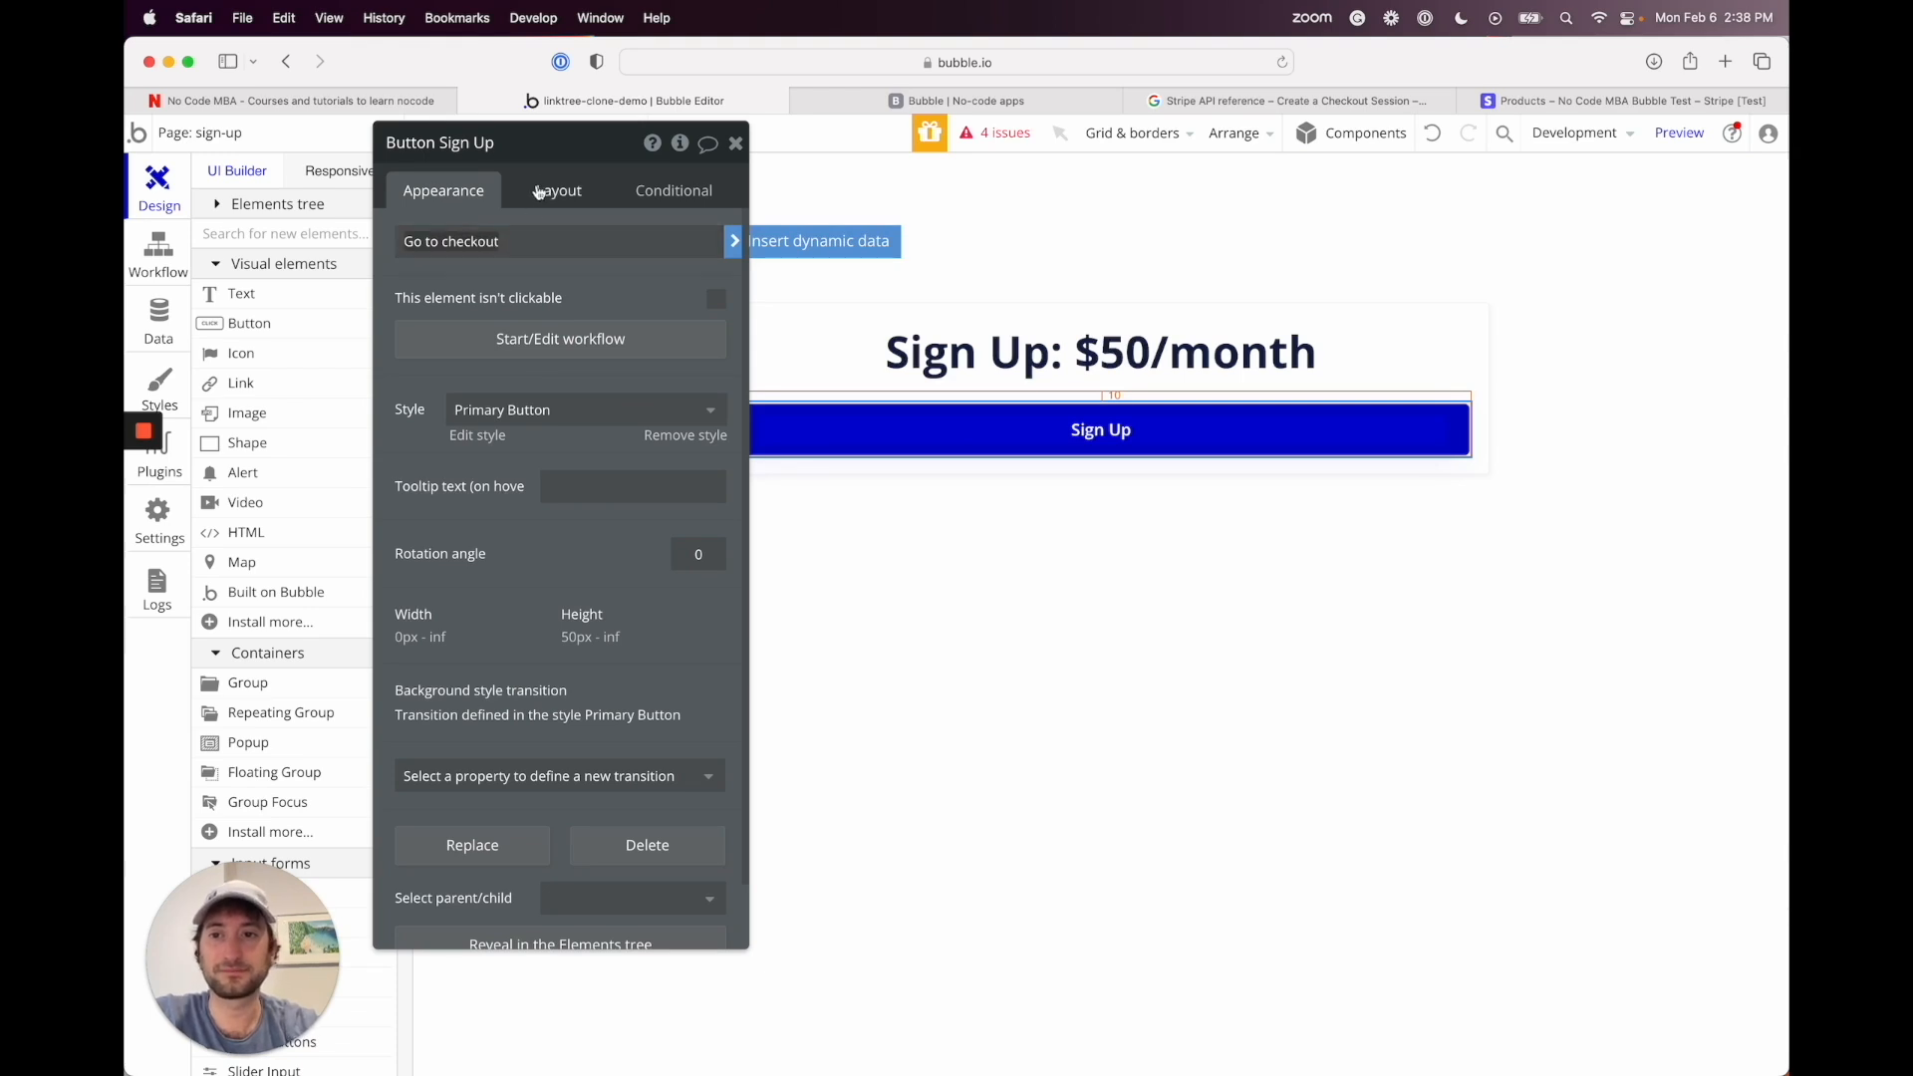
{"action": "left_click_drag", "start_coordinate": [552, 145], "coordinate": [559, 237]}
Step: Delete the Sign the user up and Go to page account steps from the Go to checkout workflow
{"action": "left_click", "coordinate": [543, 424]}
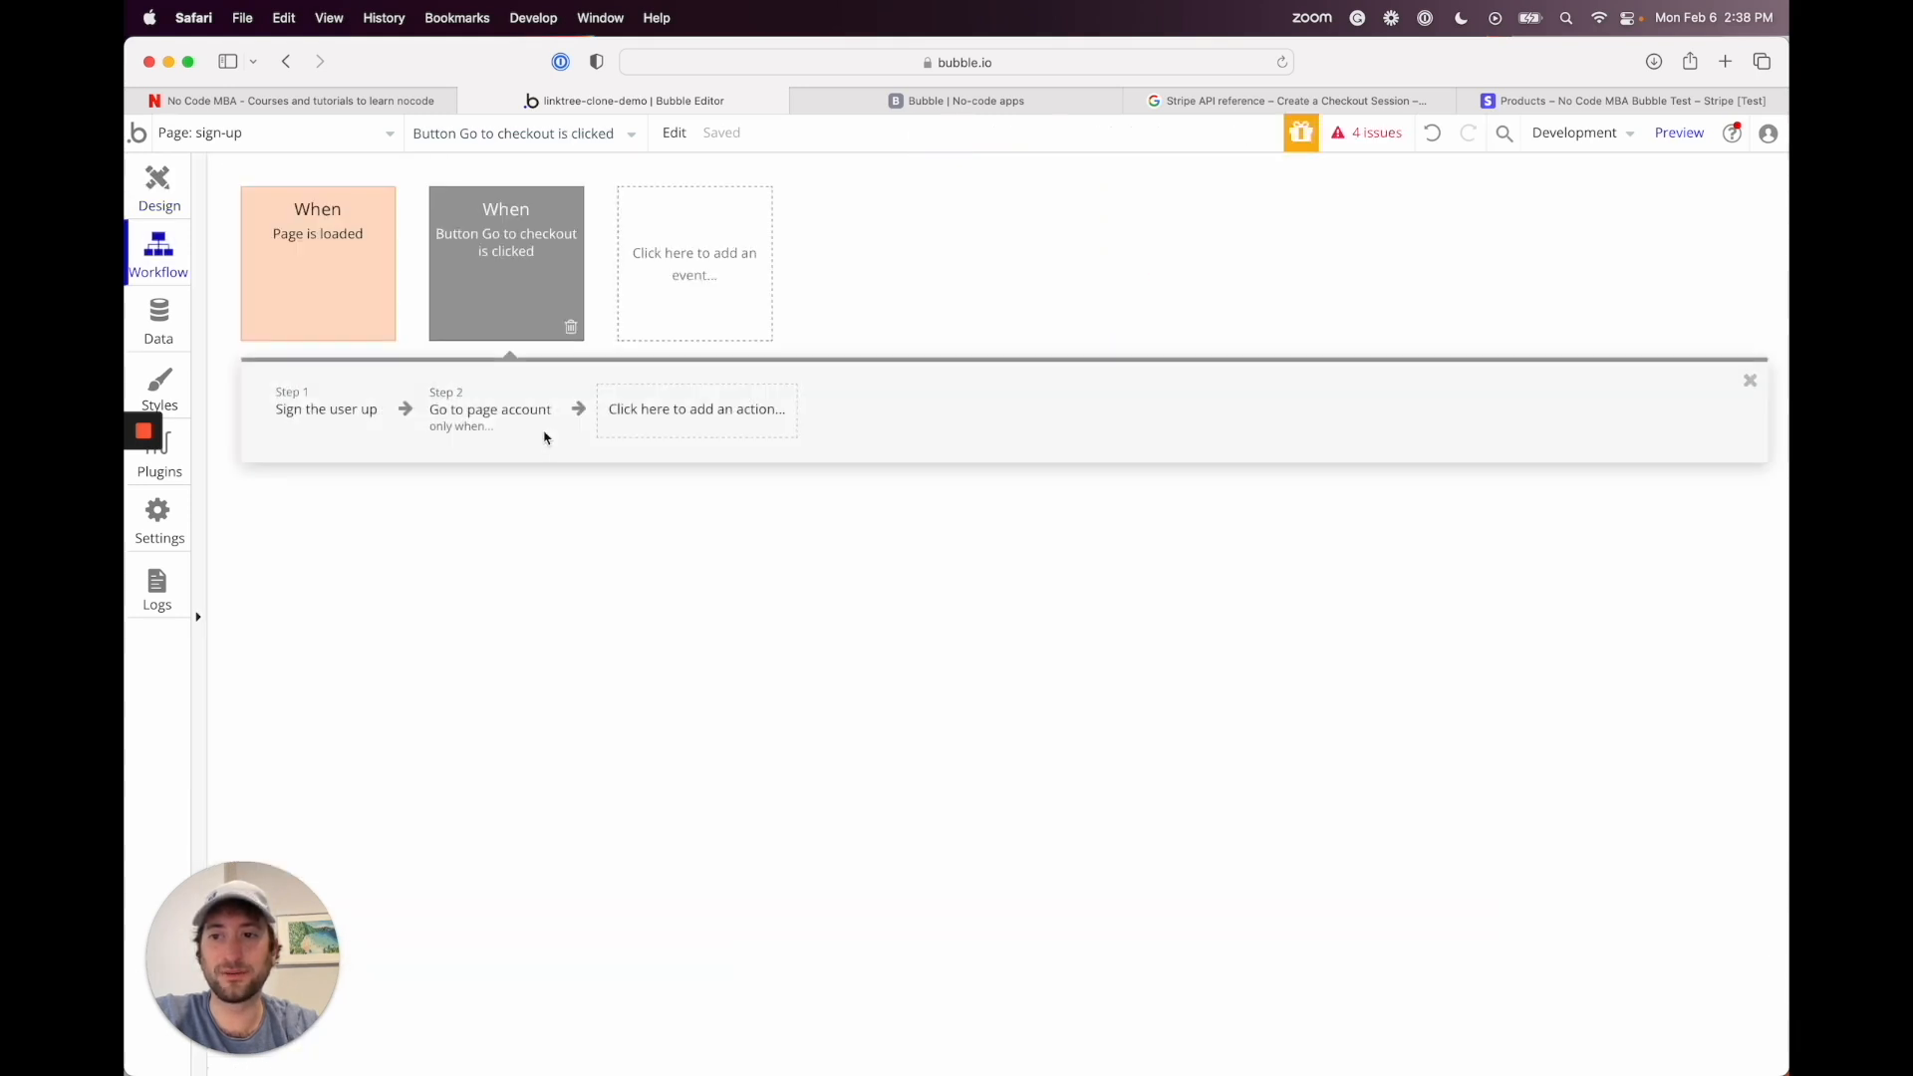
{"action": "left_click", "coordinate": [550, 314]}
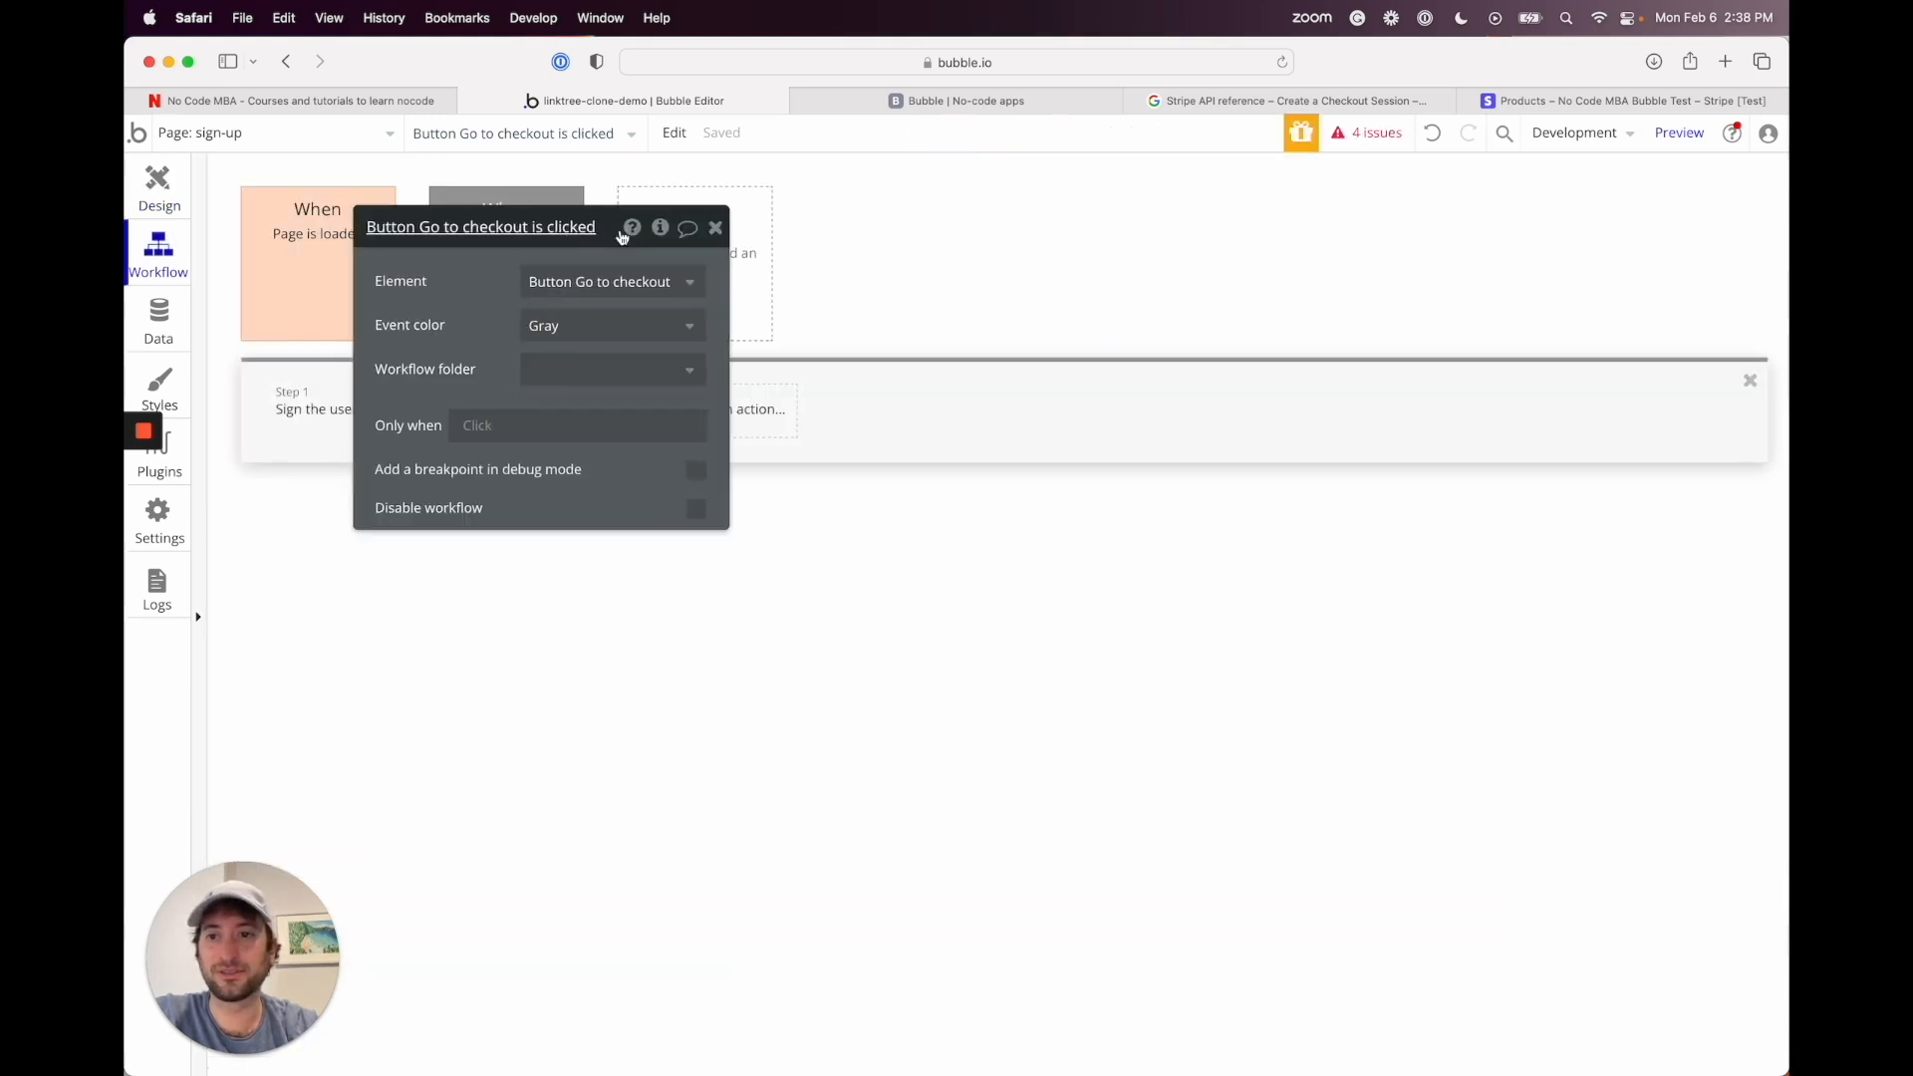
{"action": "left_click", "coordinate": [360, 266]}
{"action": "left_click", "coordinate": [483, 274]}
{"action": "left_click", "coordinate": [343, 411]}
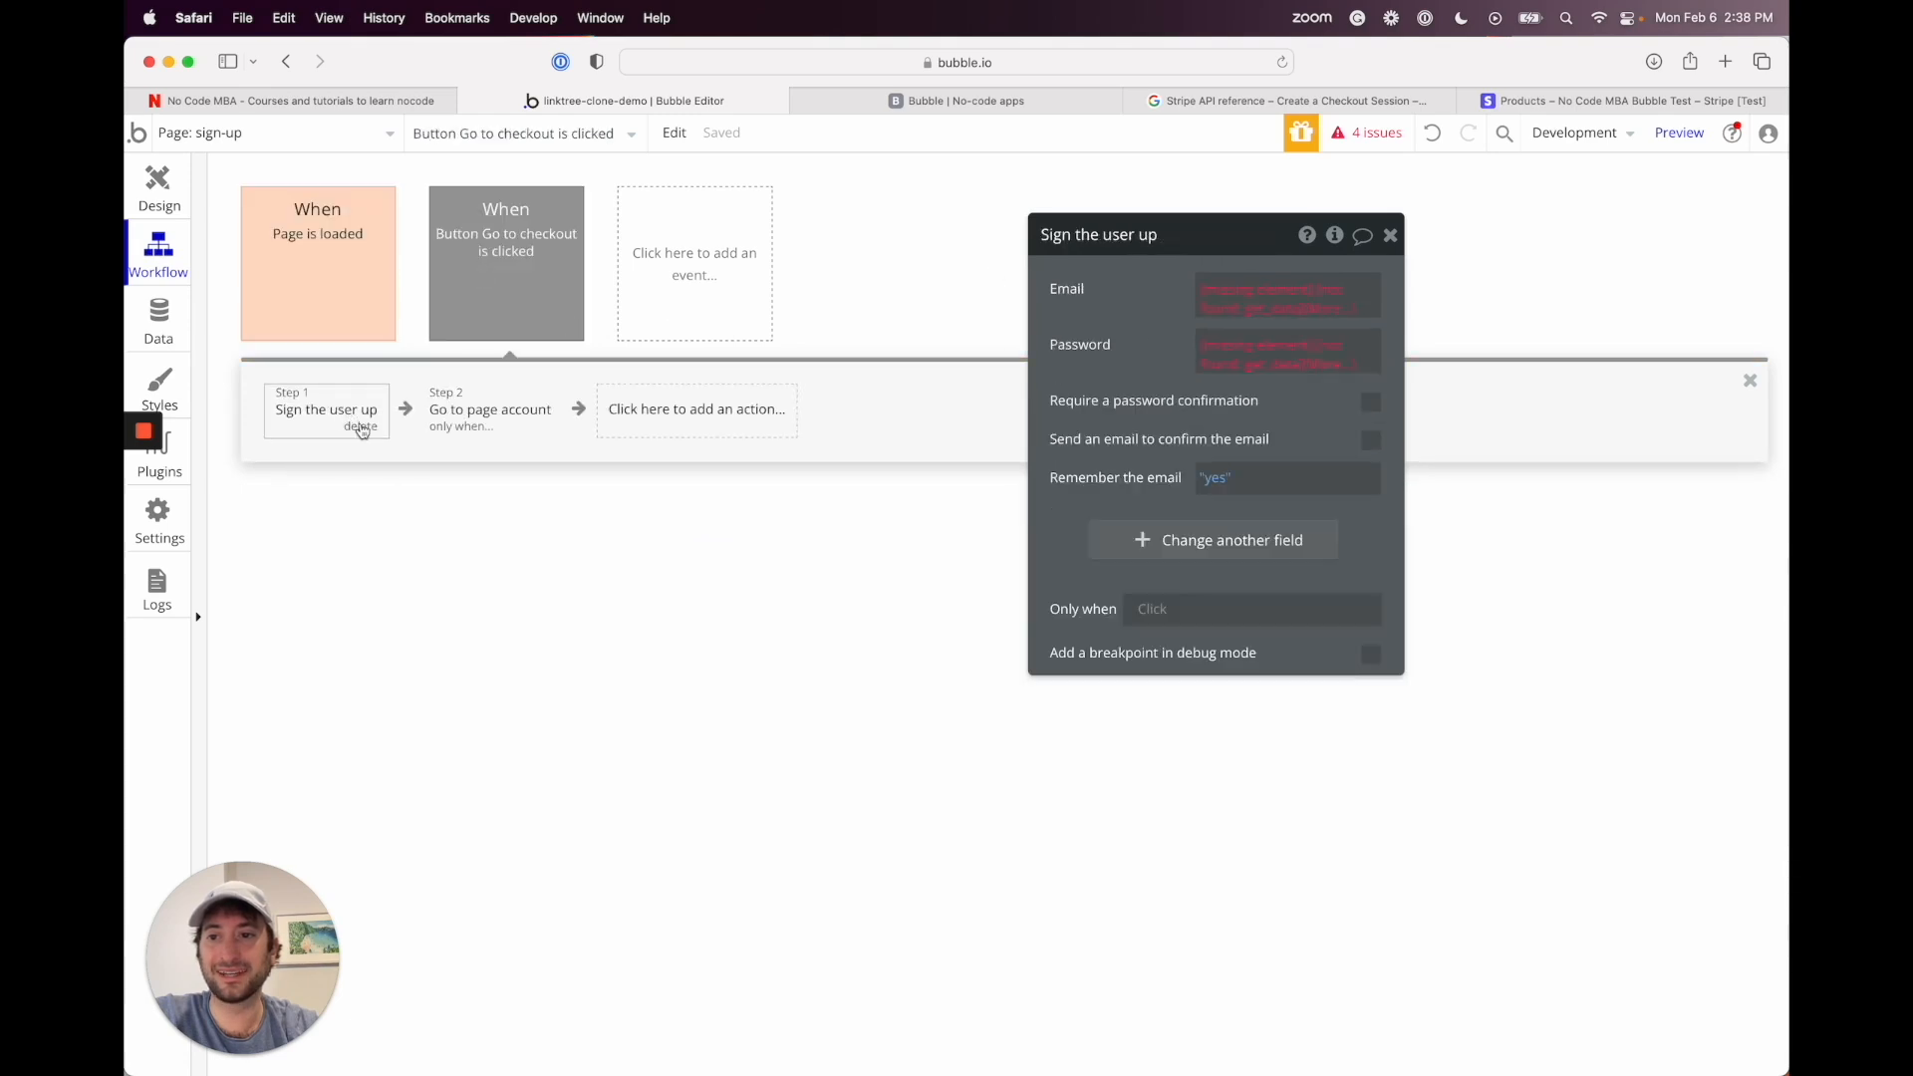
{"action": "key", "text": "BackSpace"}
{"action": "left_click", "coordinate": [345, 431]}
{"action": "key", "text": "BackSpace"}
Step: Start a new action in the workflow and bring up the Plugins action list
{"action": "left_click", "coordinate": [499, 295]}
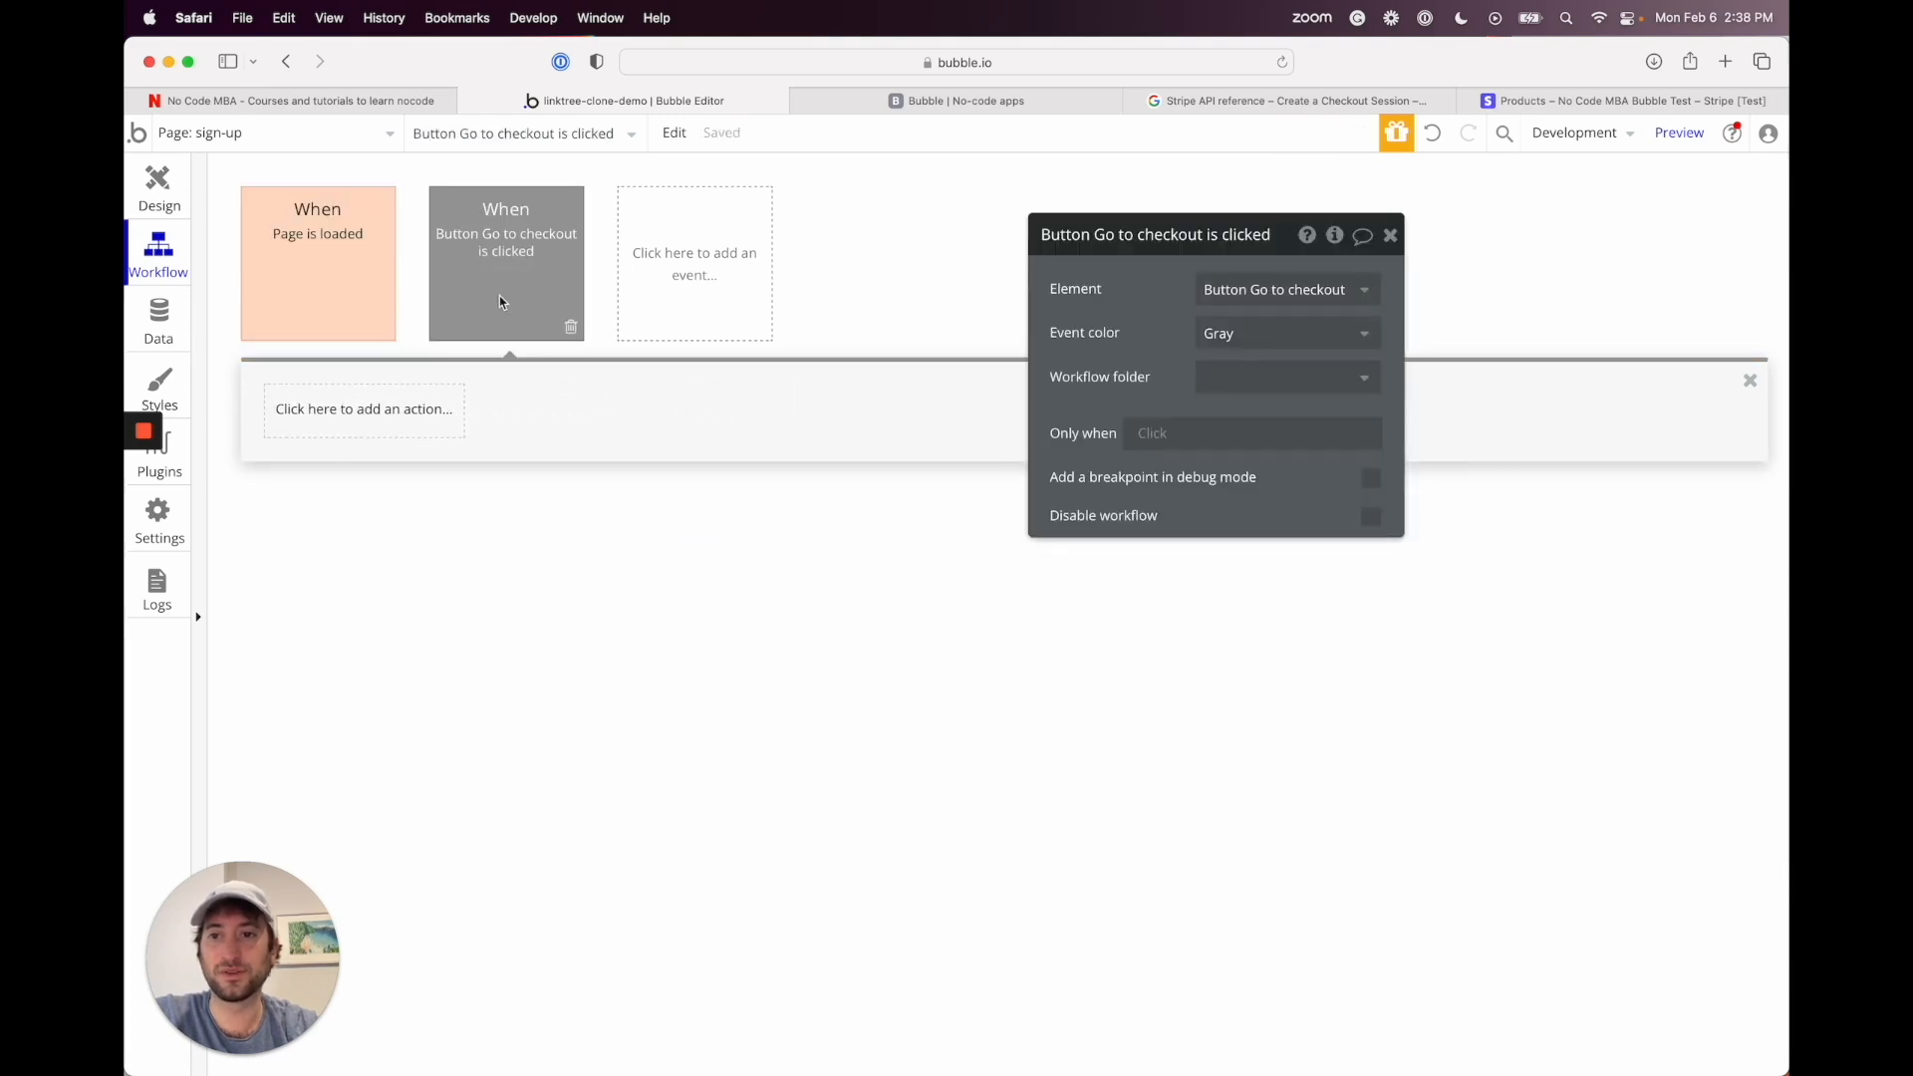
{"action": "left_click", "coordinate": [357, 439]}
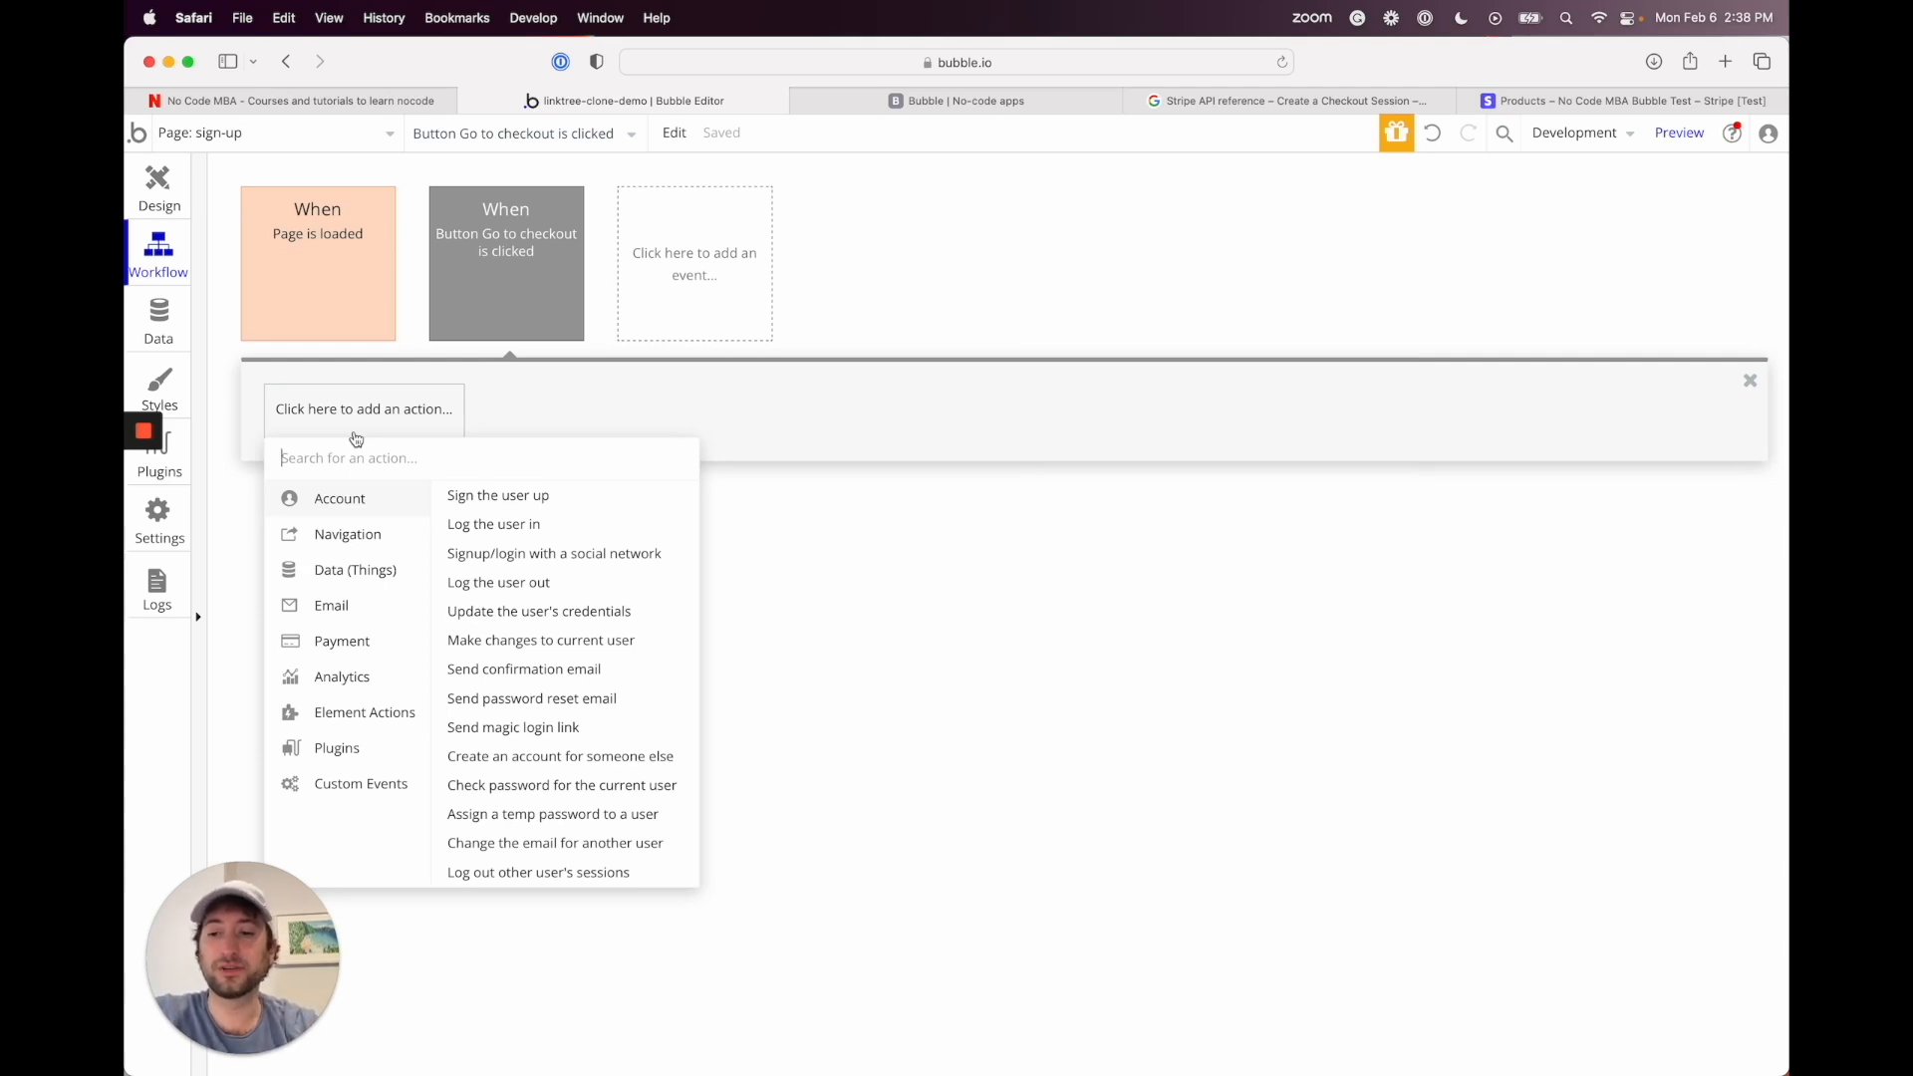
{"action": "mouse_move", "coordinate": [361, 752]}
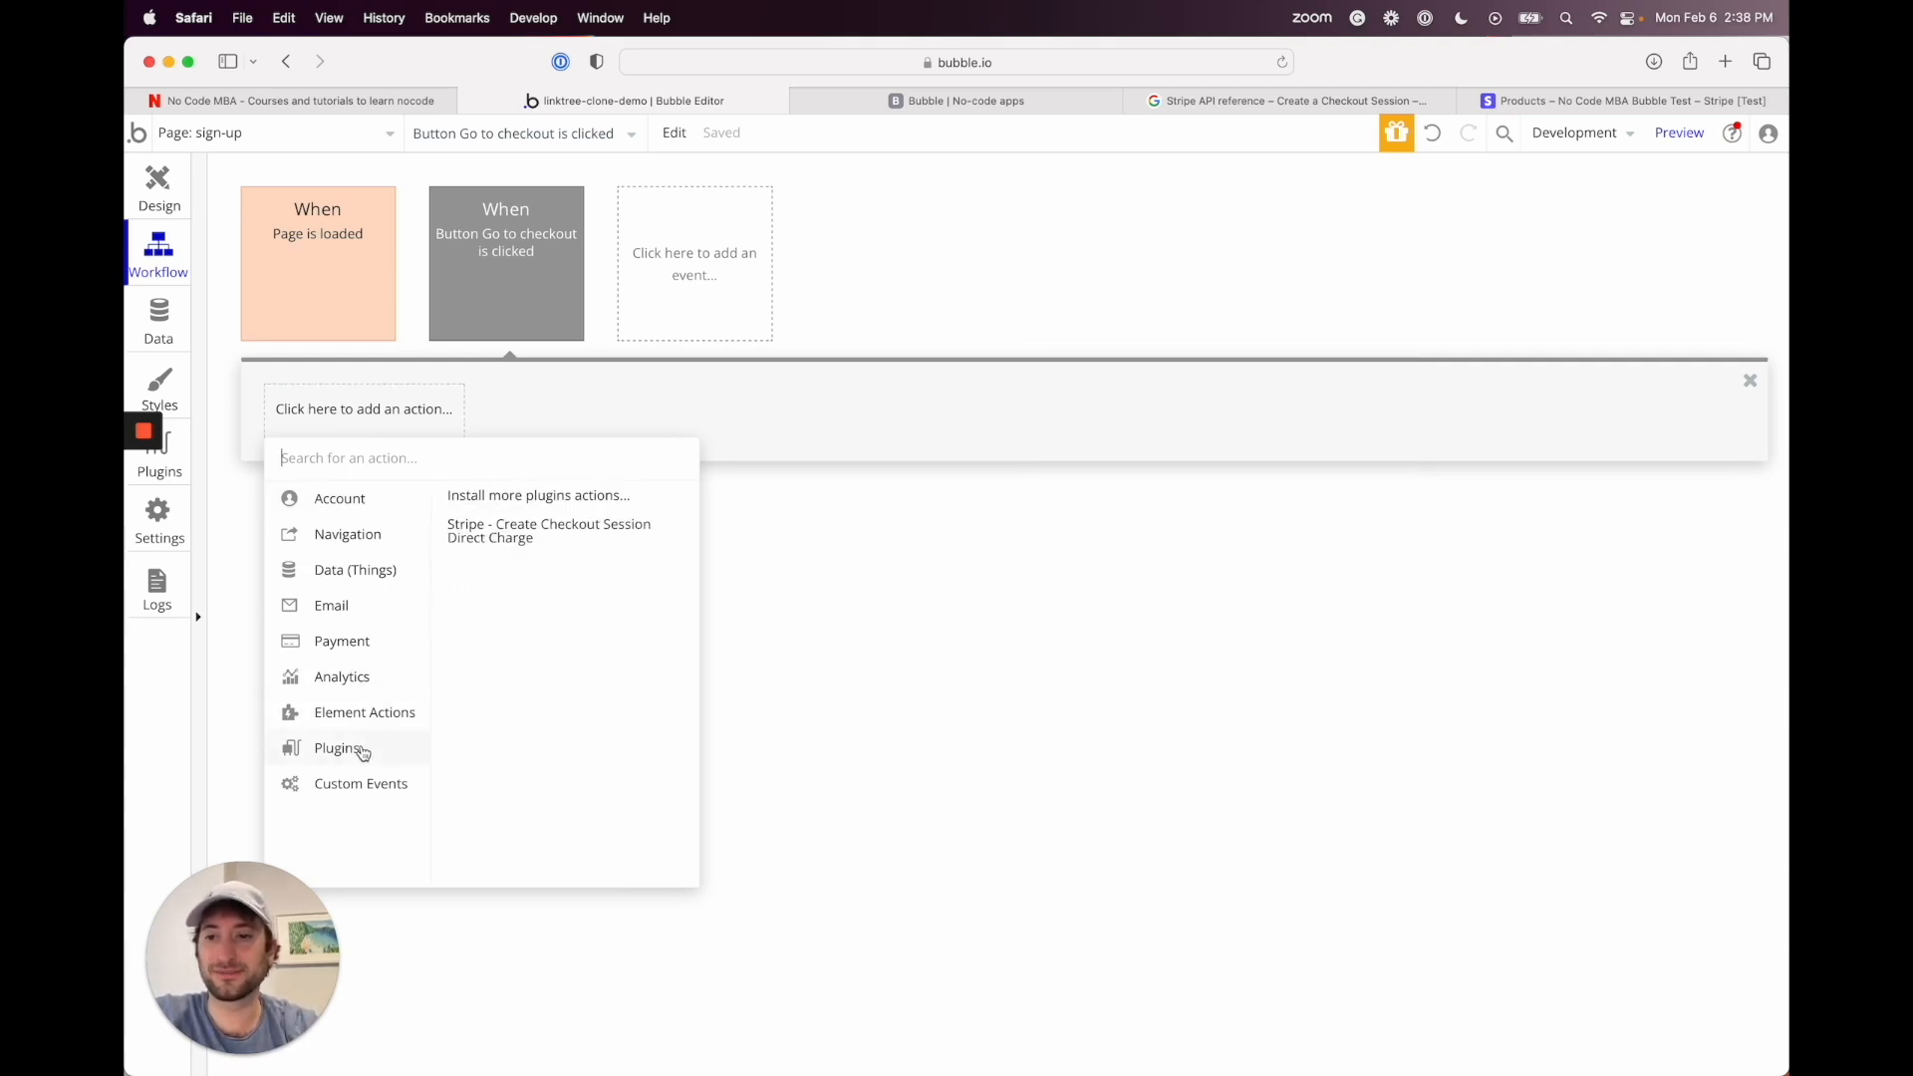
Step: Add Stripe - Create Checkout Session Direct Charge as step 1, checking its call in the API Connector plugin
{"action": "left_click", "coordinate": [520, 539]}
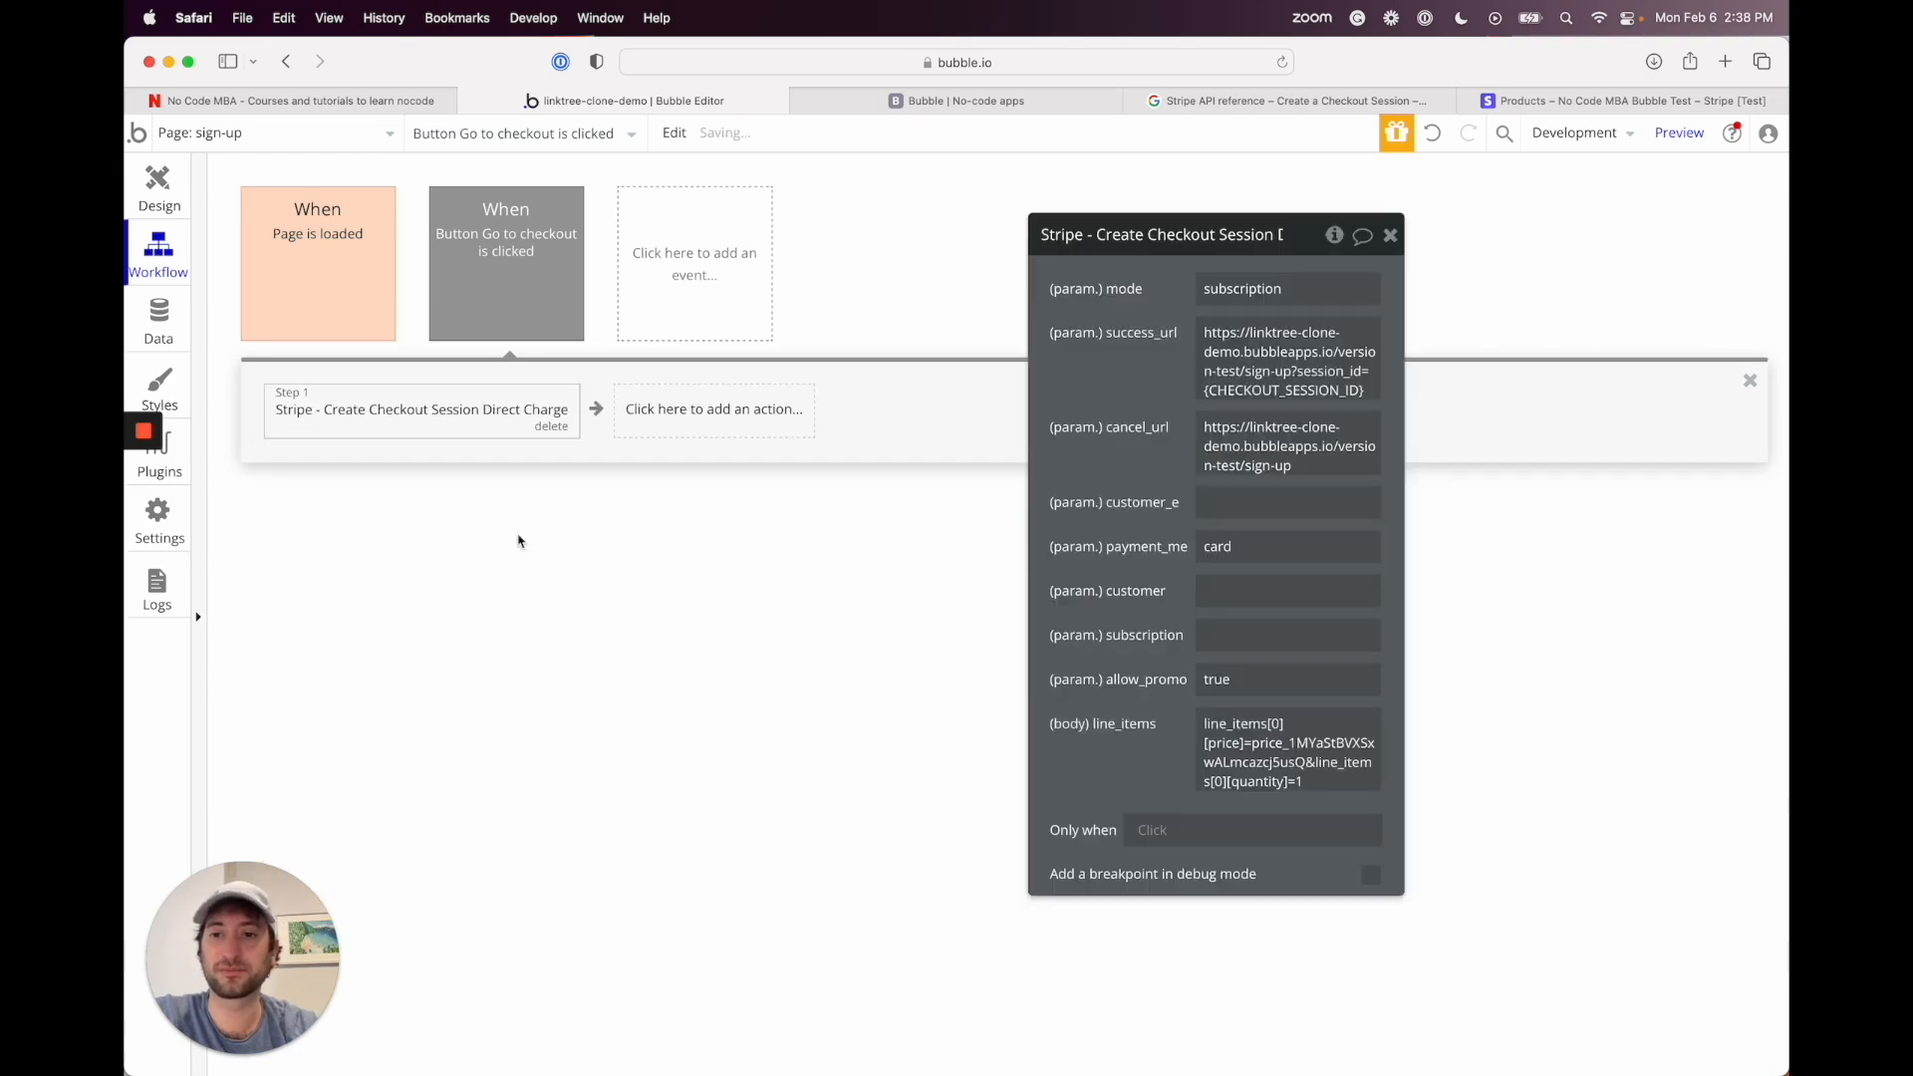
{"action": "left_click_drag", "start_coordinate": [1246, 235], "coordinate": [1118, 224]}
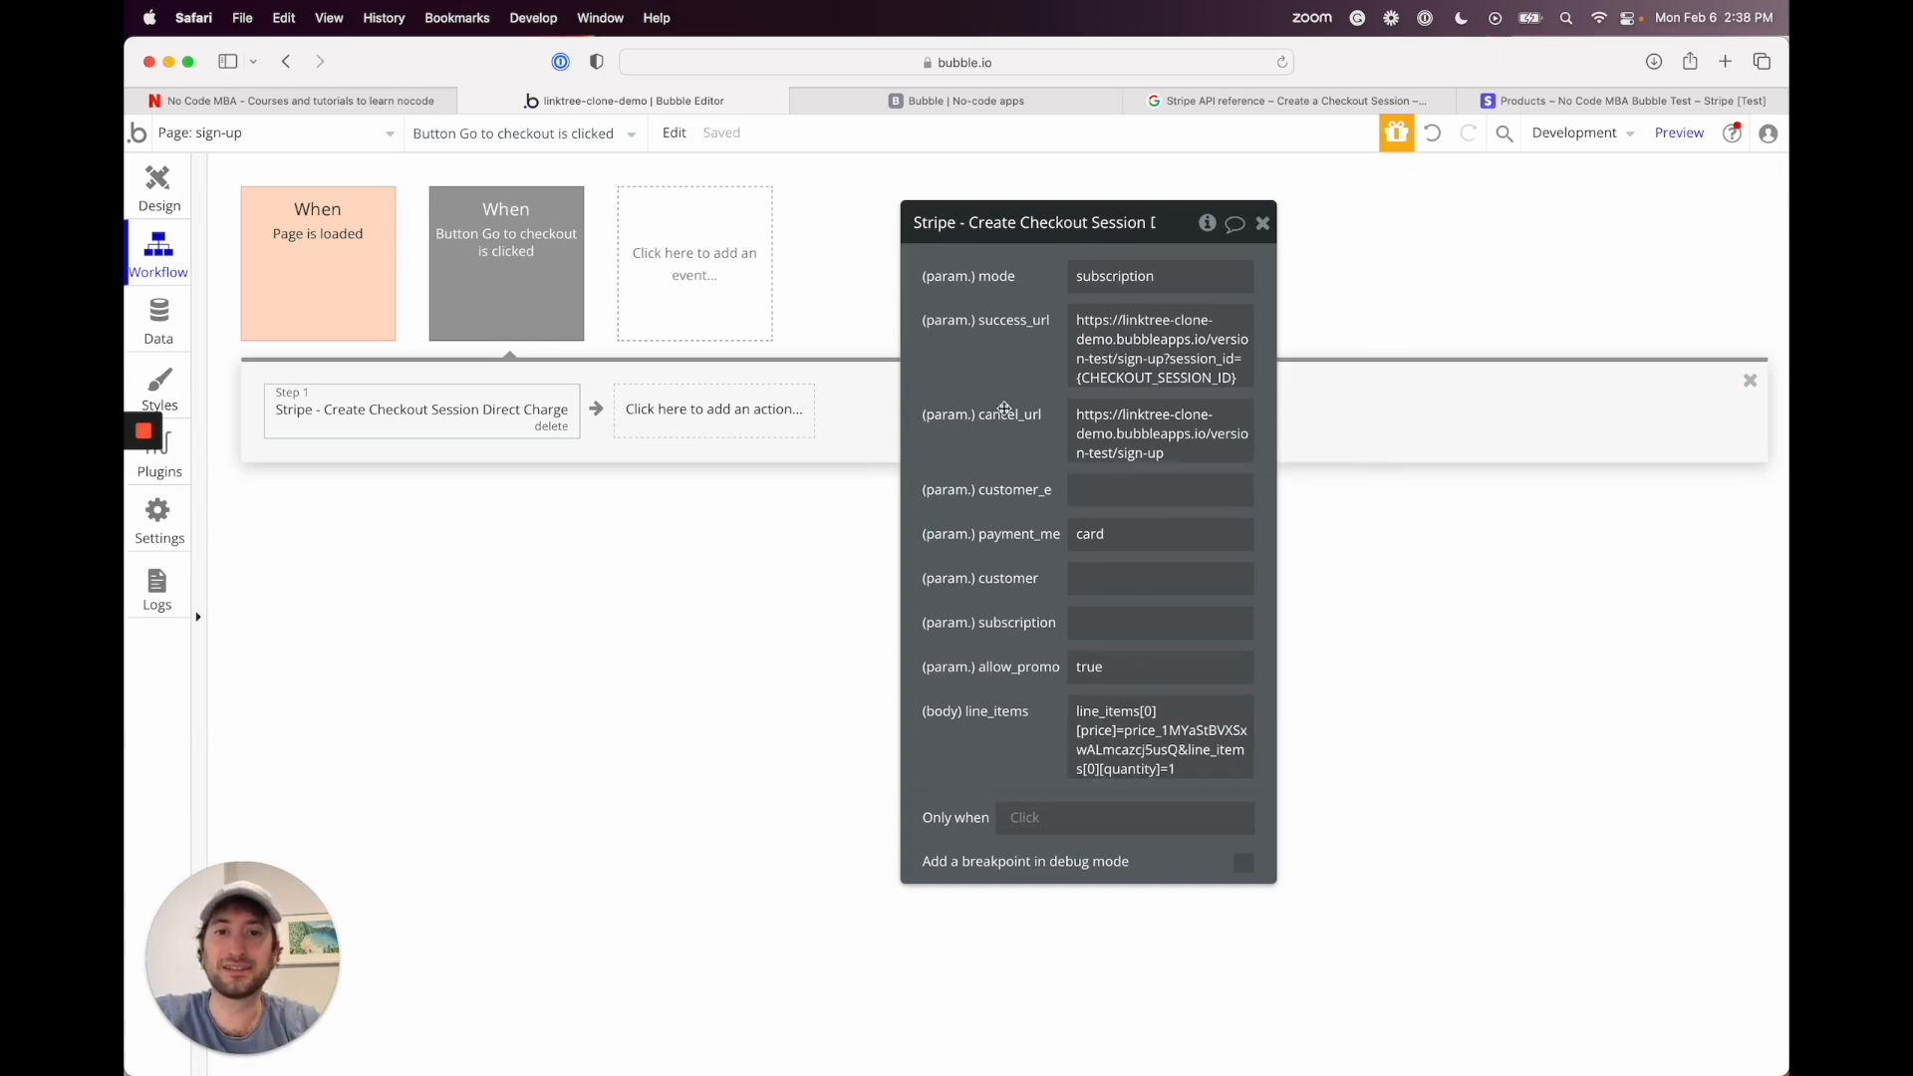
{"action": "left_click_drag", "start_coordinate": [1147, 229], "coordinate": [1214, 241]}
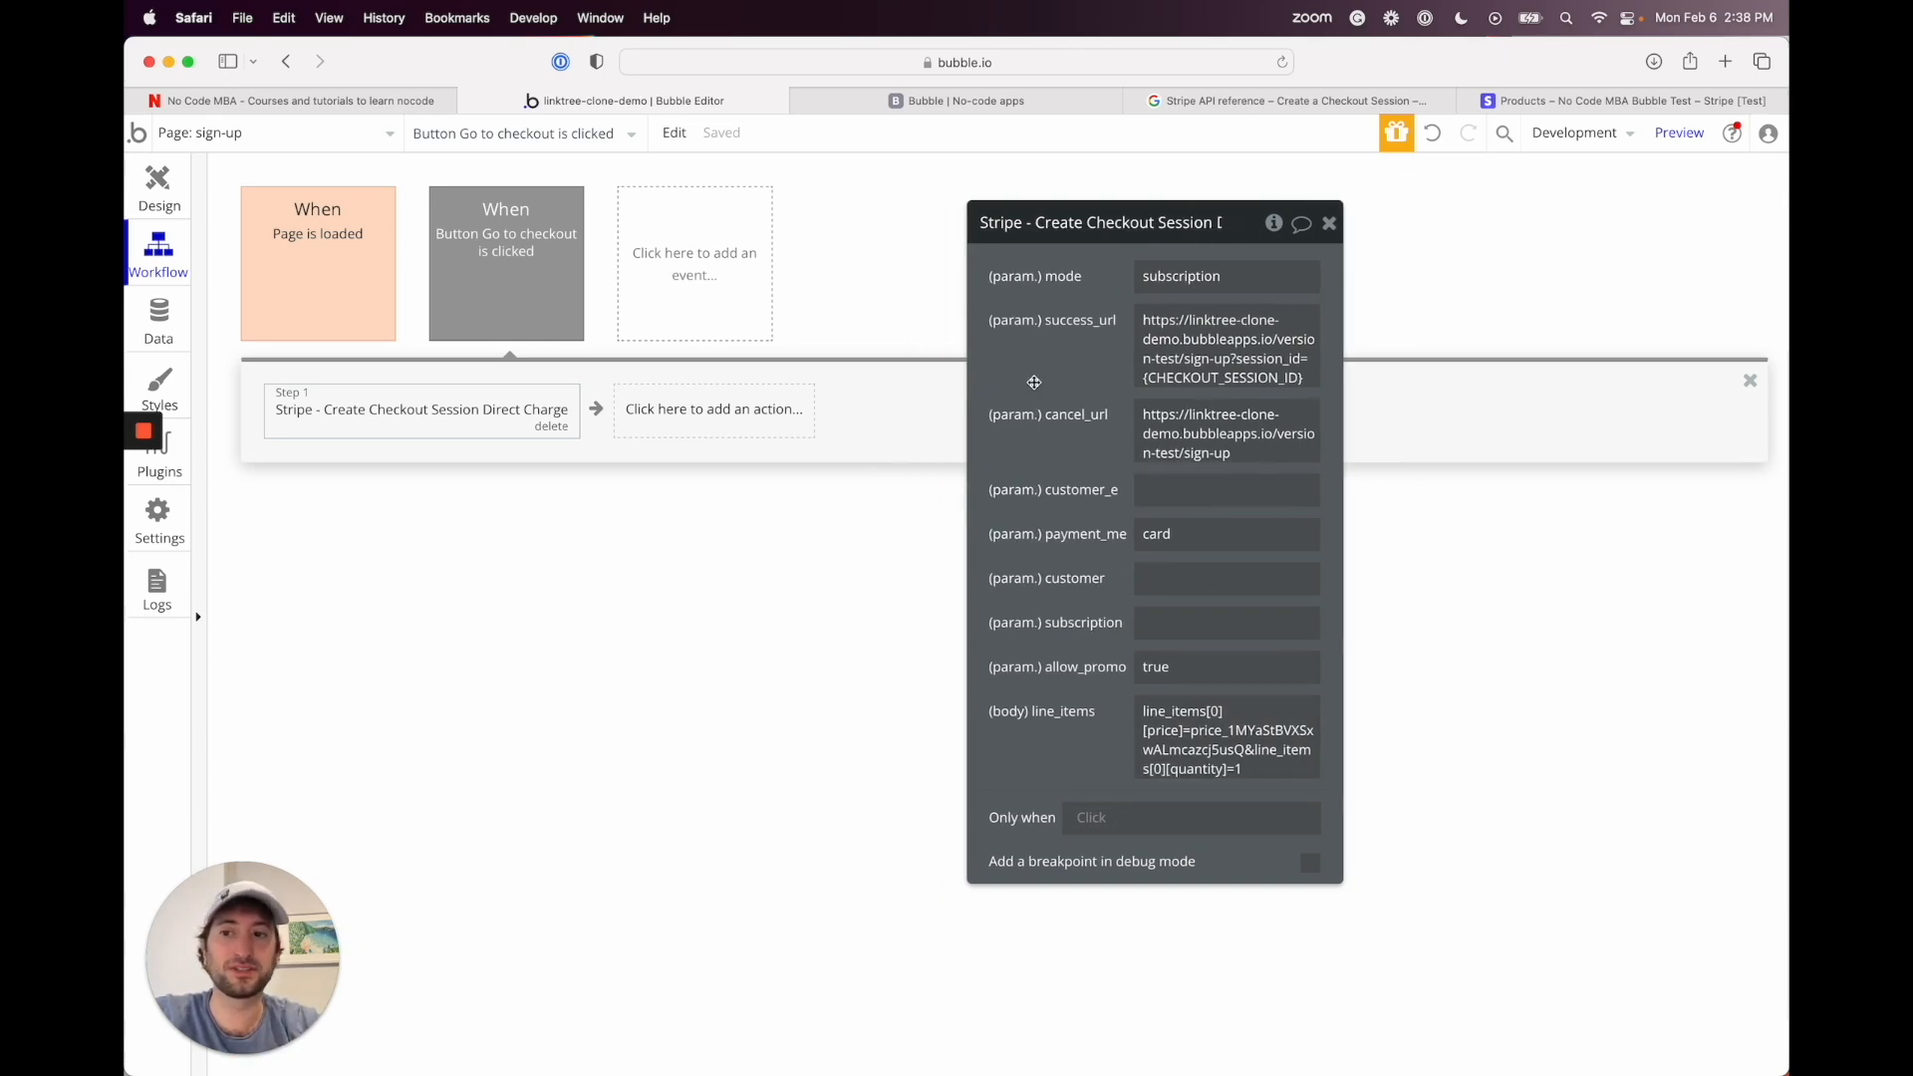
{"action": "left_click", "coordinate": [179, 468]}
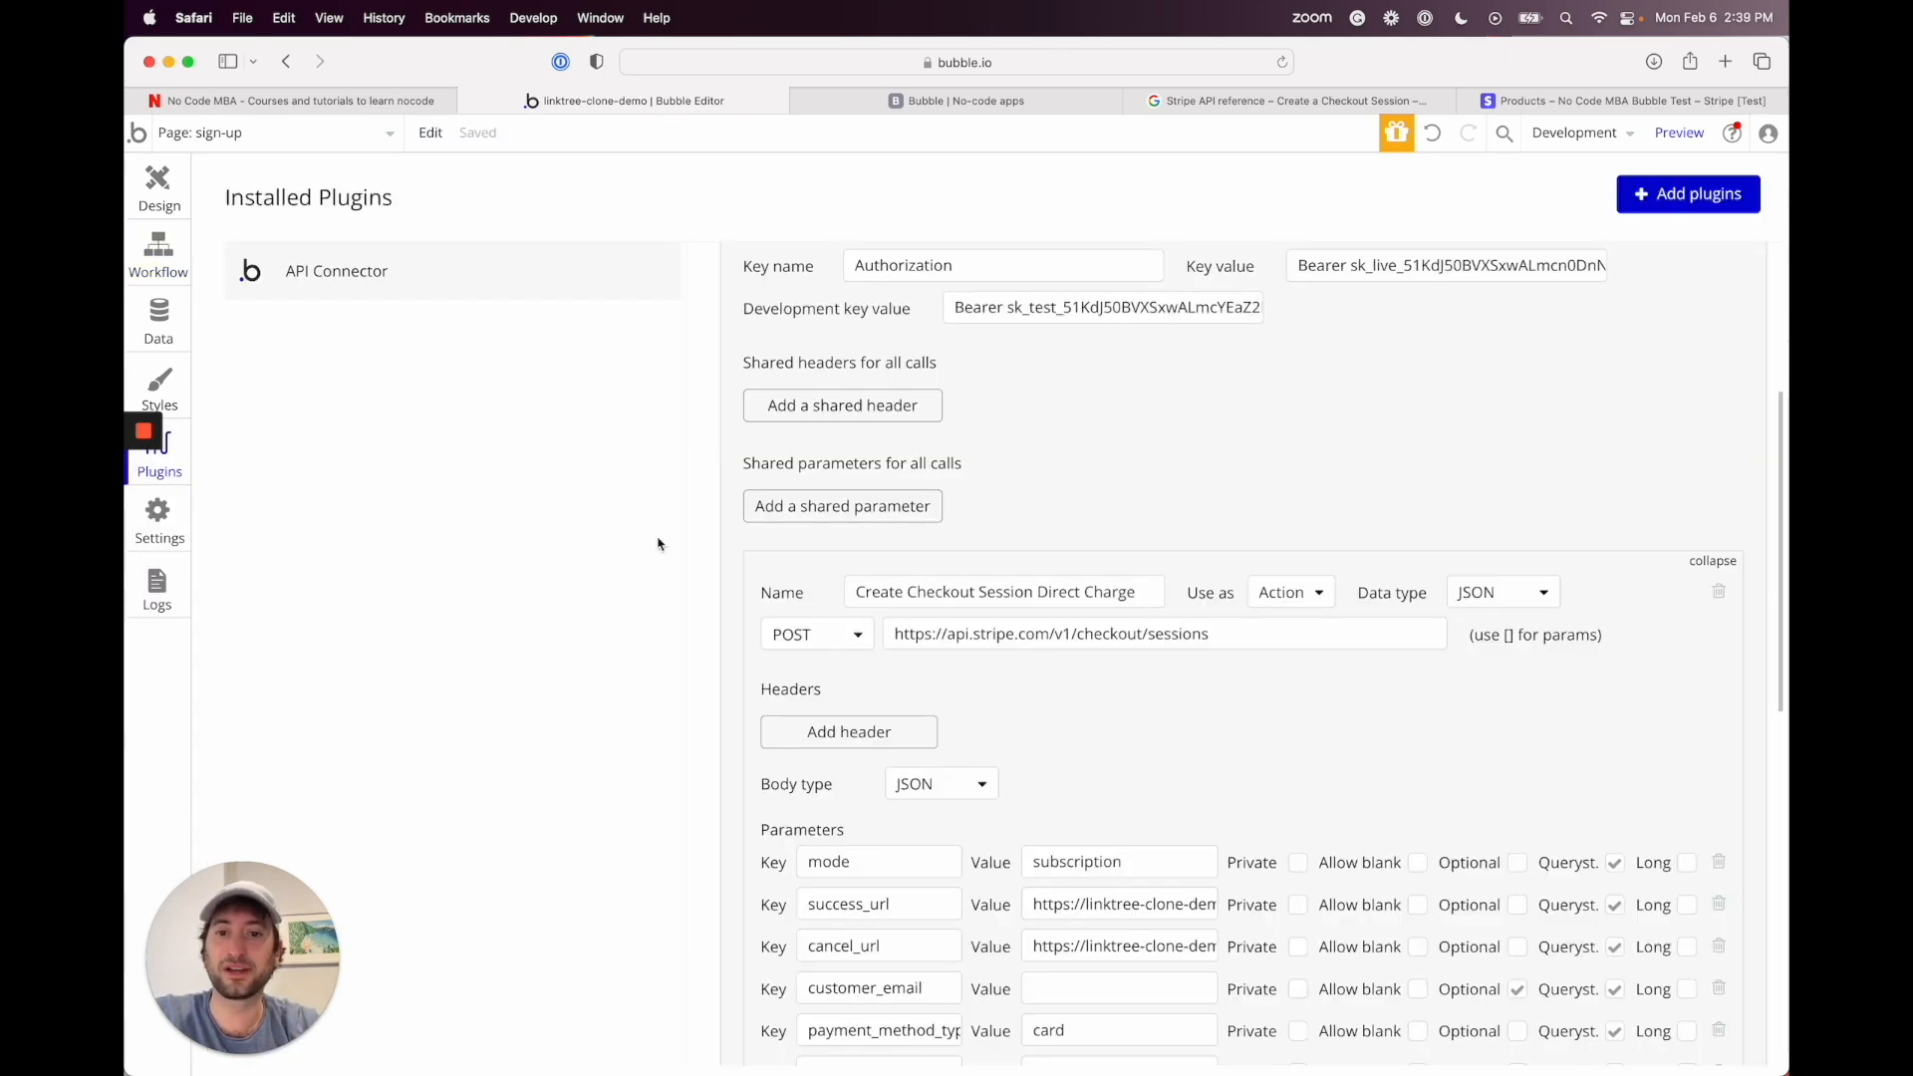
{"action": "scroll", "coordinate": [816, 614], "scroll_direction": "down", "scroll_amount": 5}
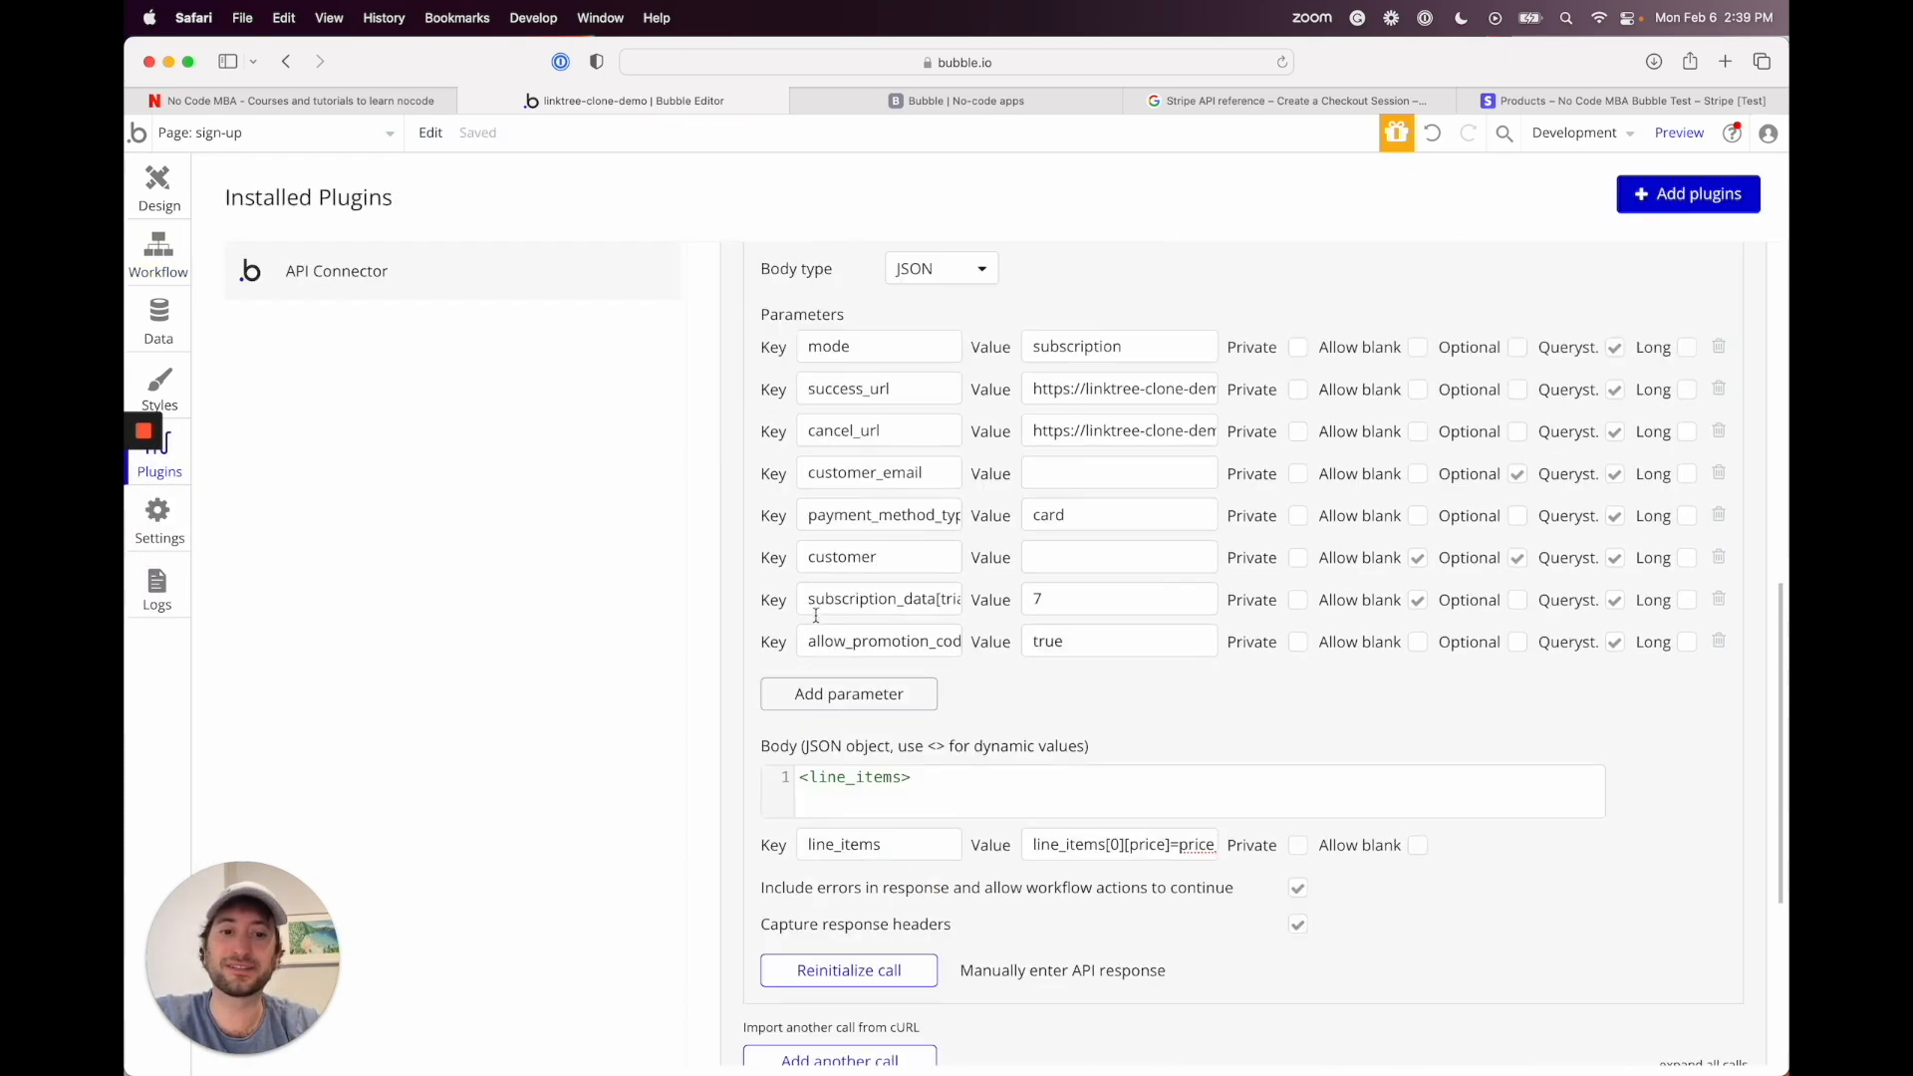
{"action": "left_click", "coordinate": [151, 183]}
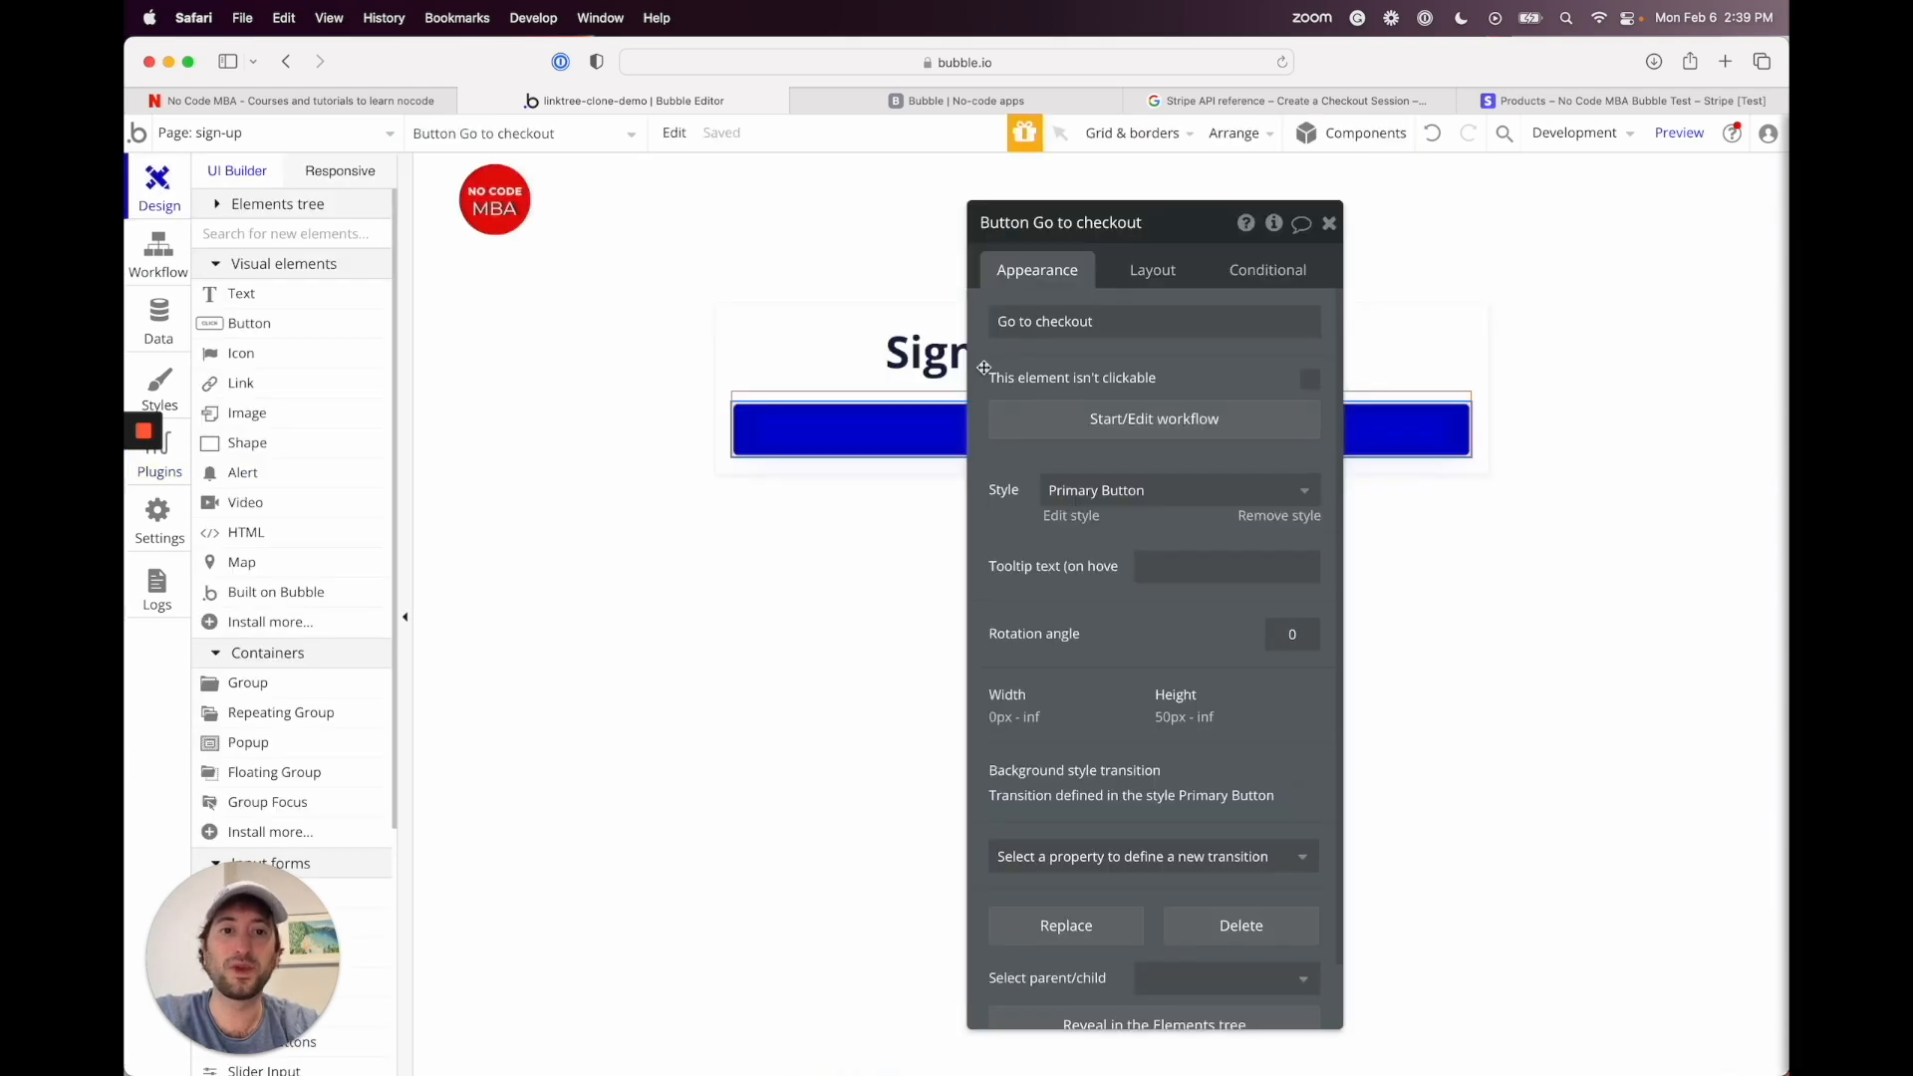
{"action": "left_click", "coordinate": [166, 255]}
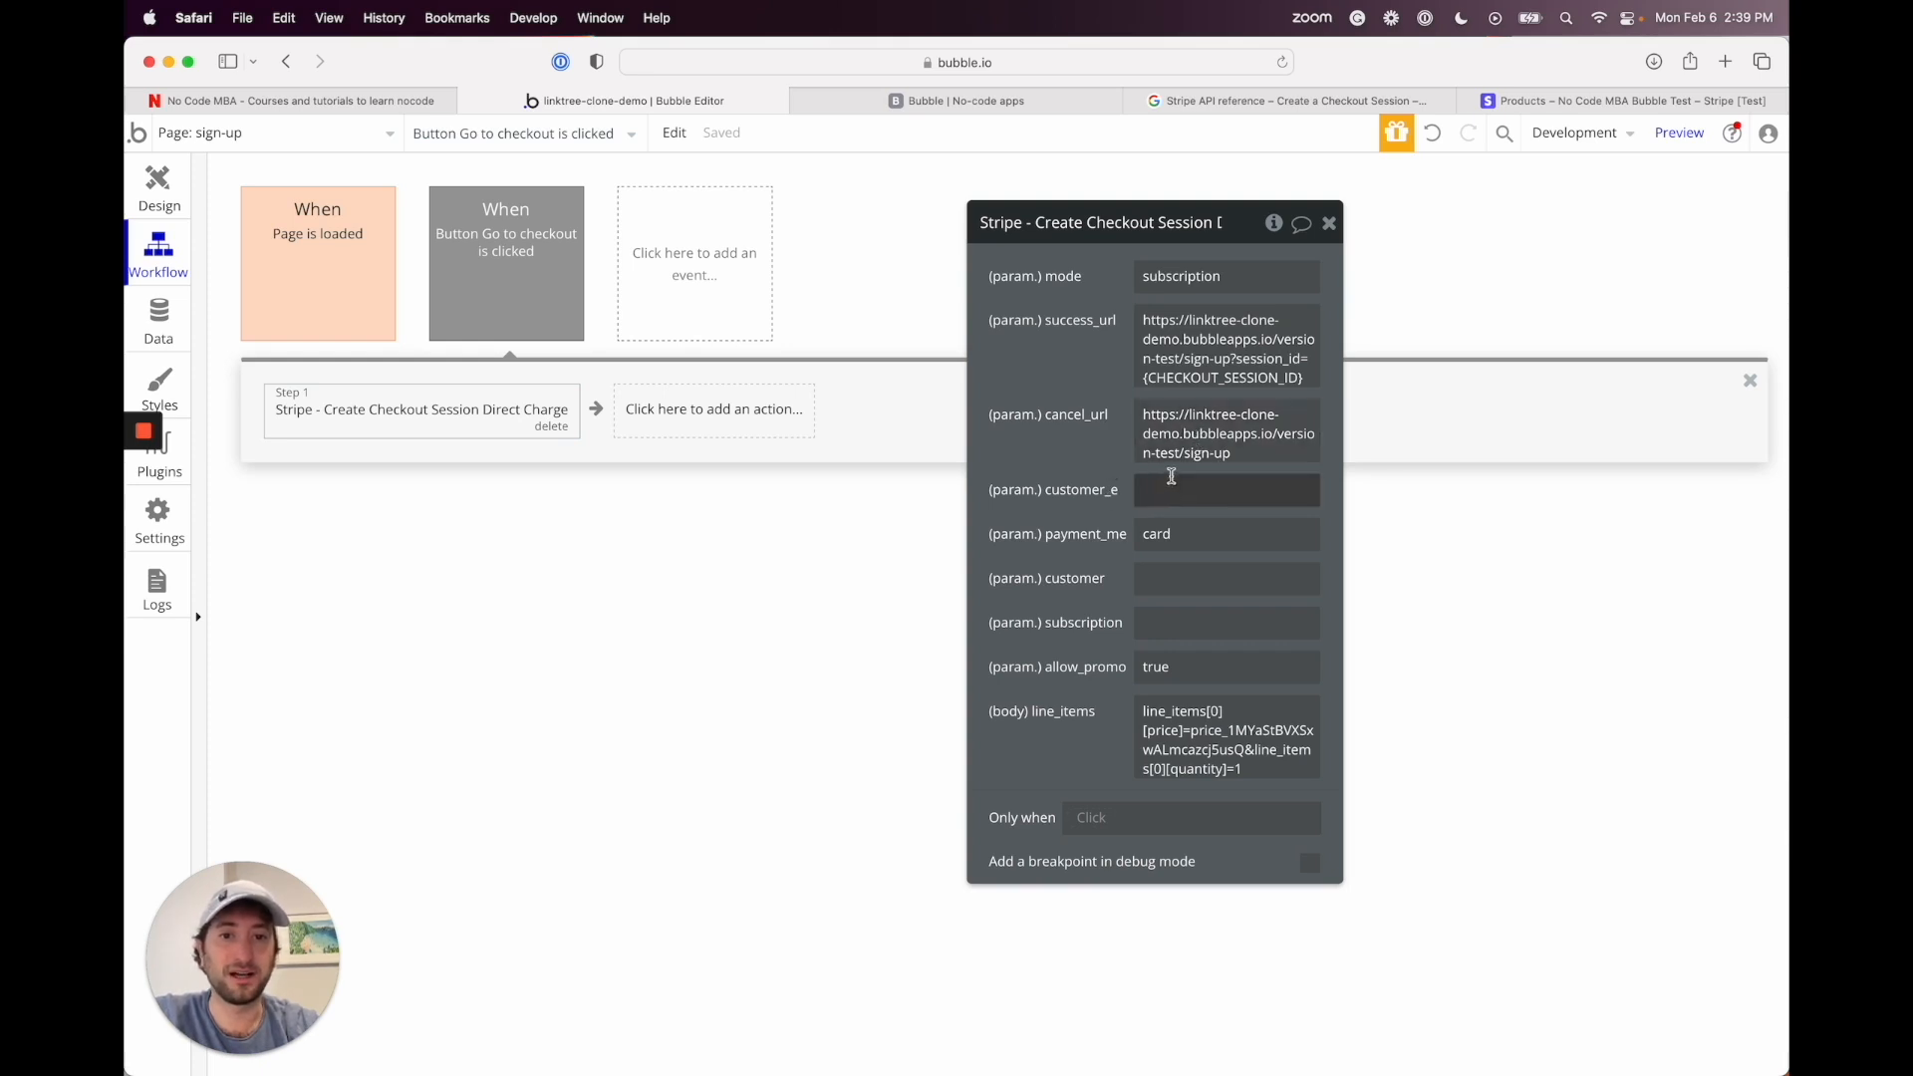
{"action": "left_click", "coordinate": [1160, 492]}
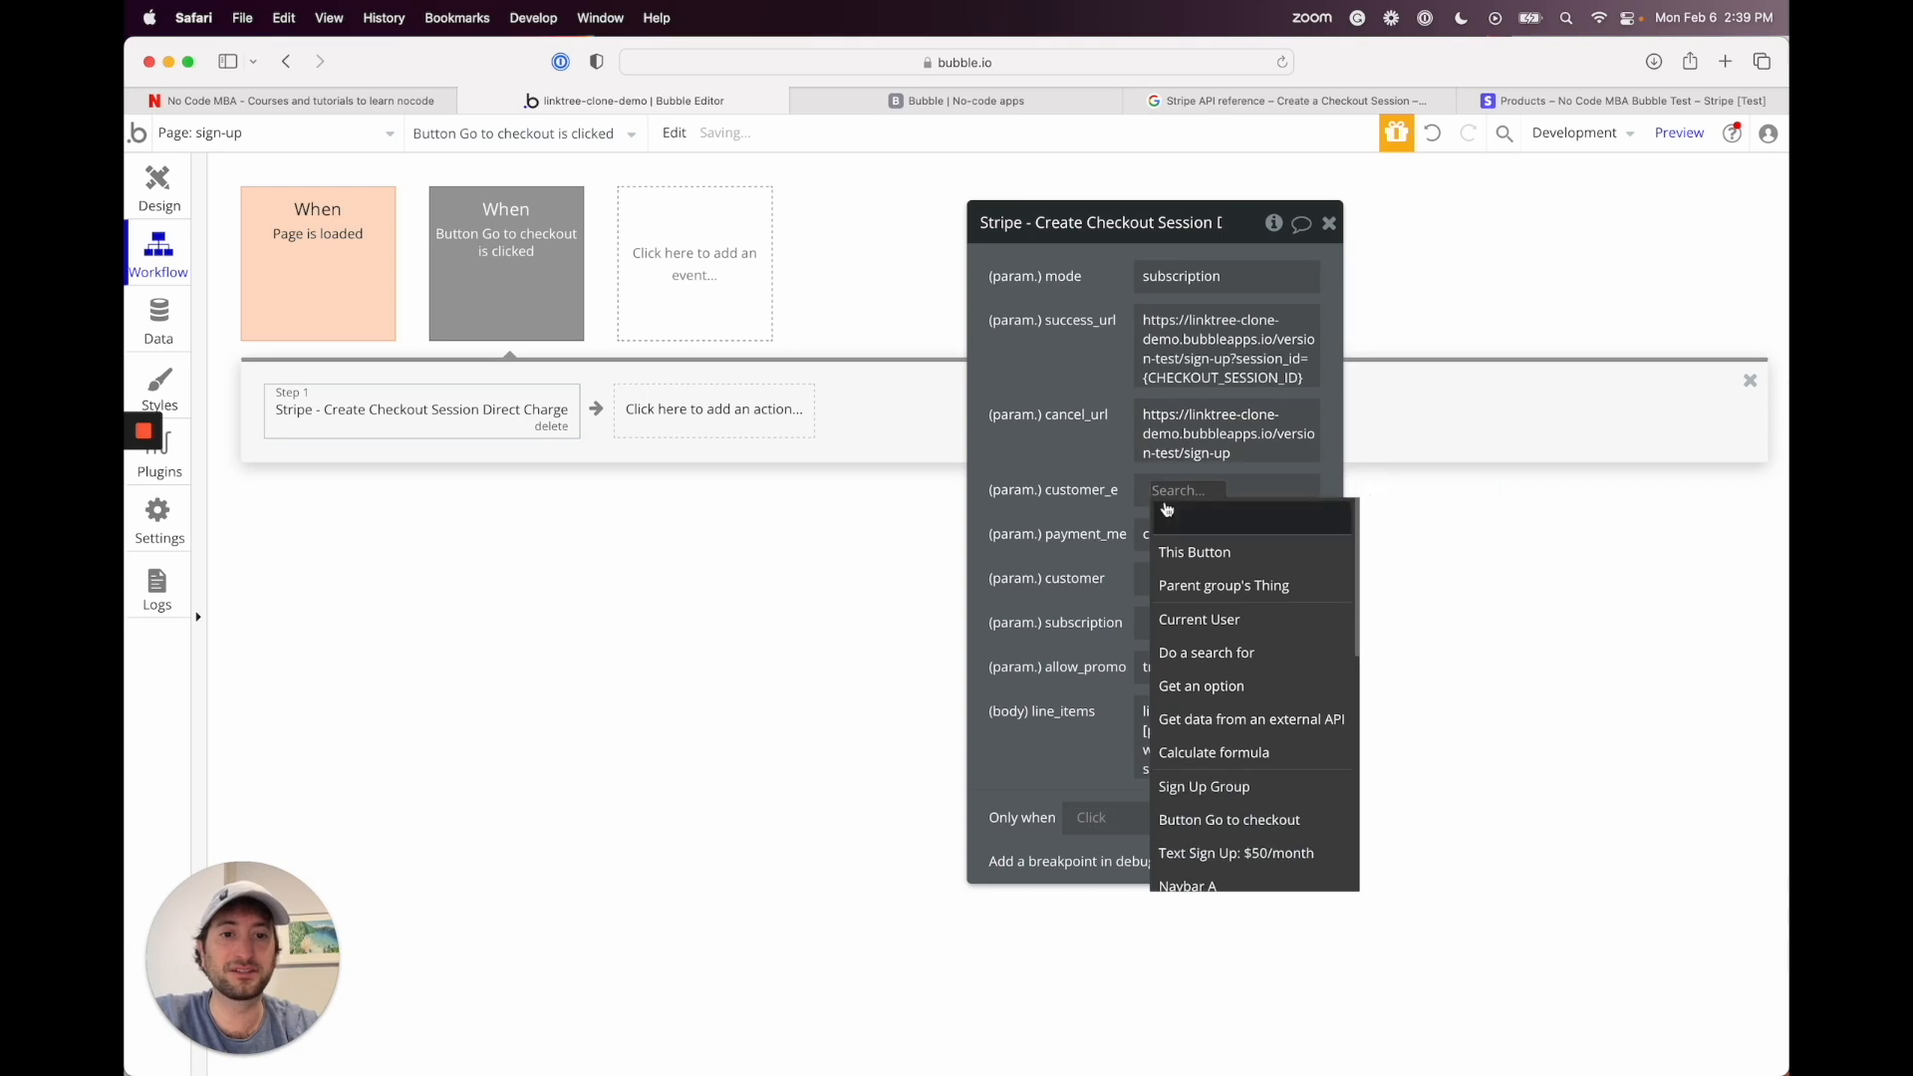
{"action": "left_click", "coordinate": [1205, 619]}
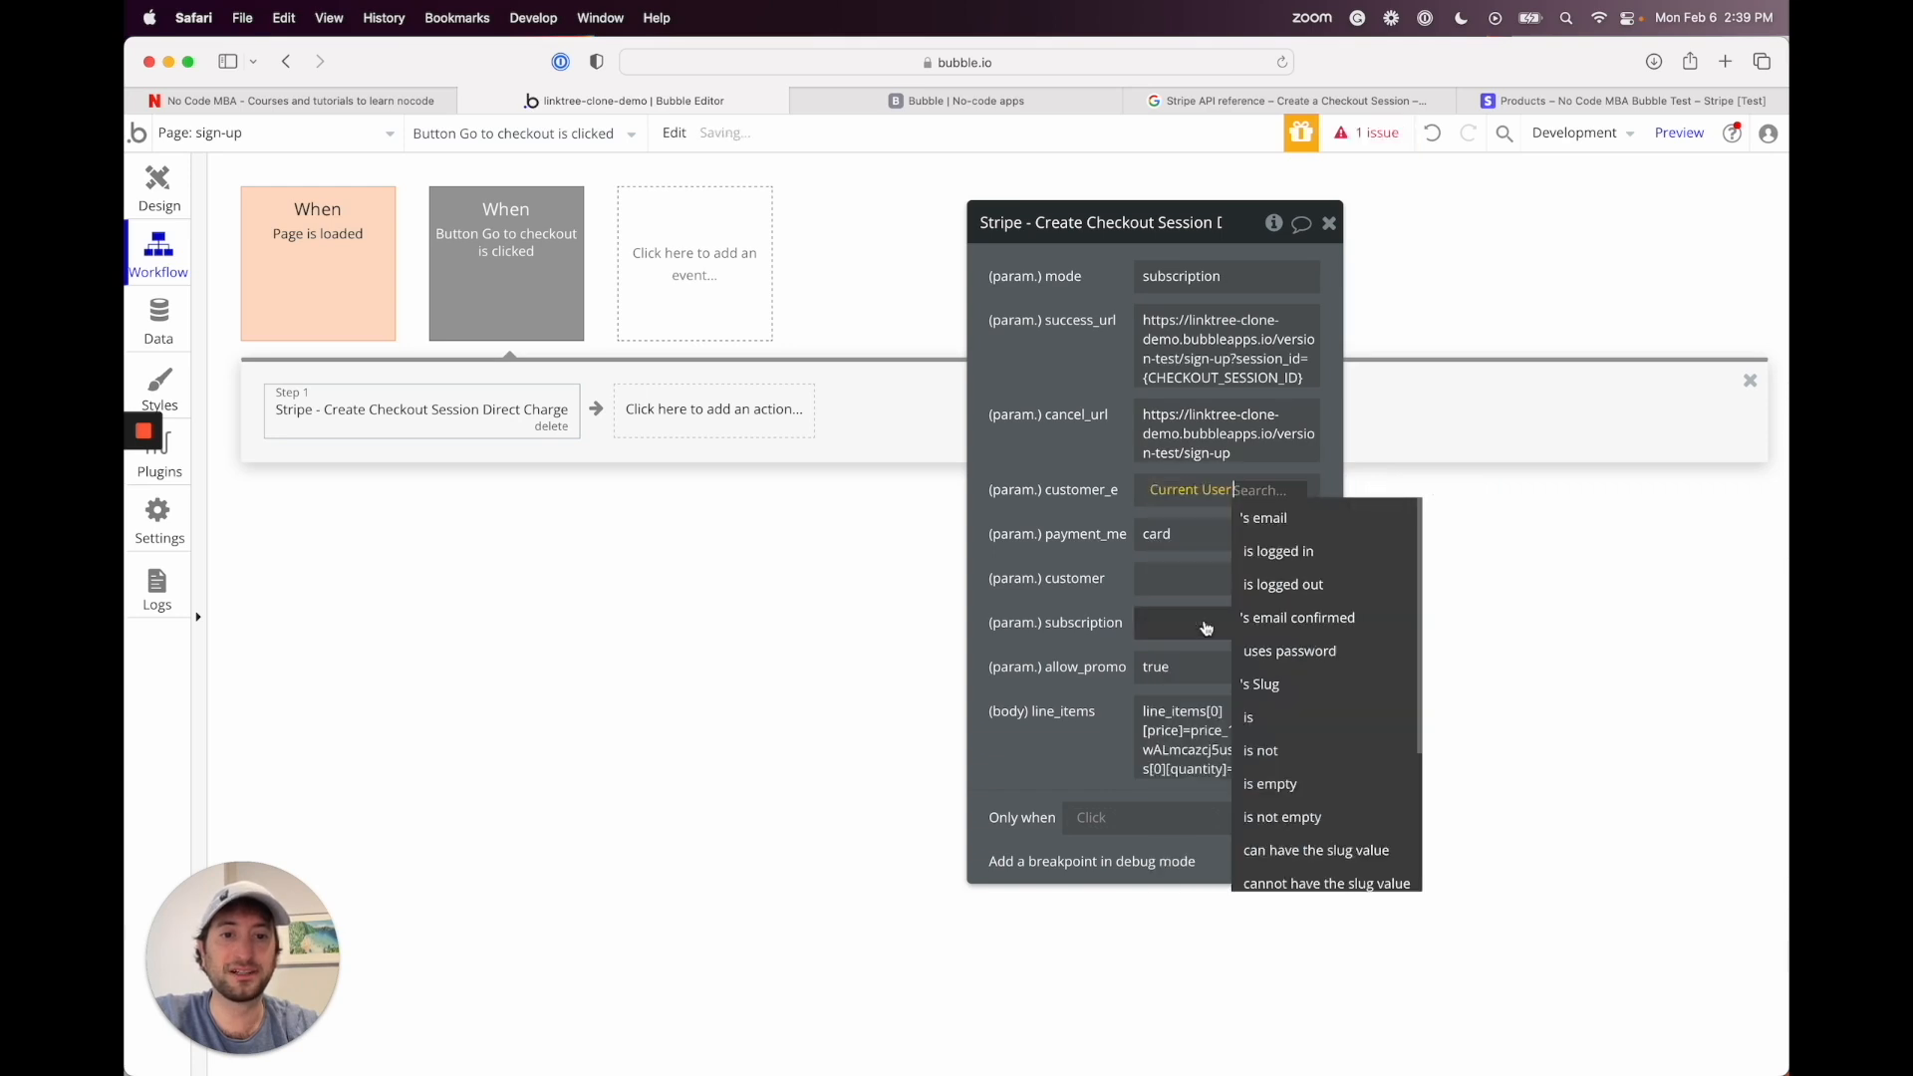
{"action": "left_click", "coordinate": [1273, 518]}
{"action": "left_click", "coordinate": [1029, 534]}
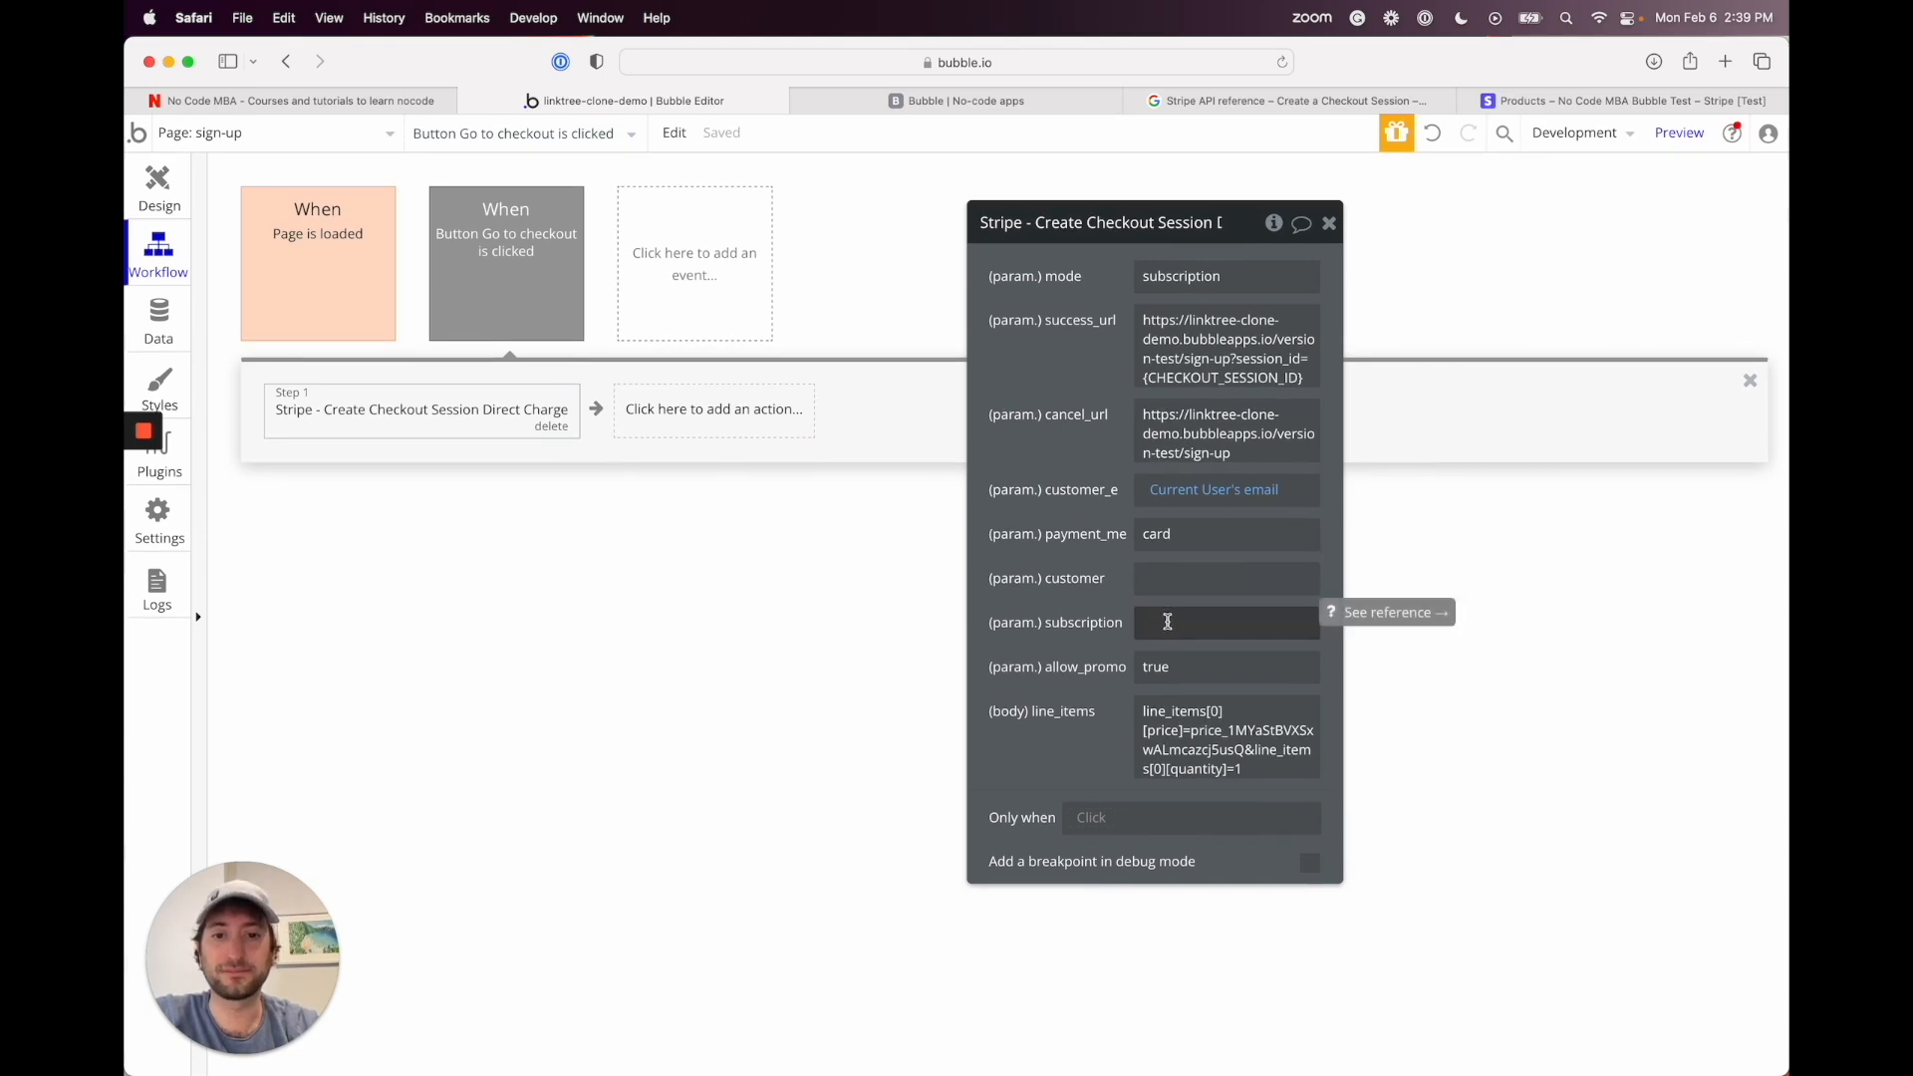
Step: Open the API Connector plugin to view the Stripe checkout call's parameters
{"action": "mouse_move", "coordinate": [154, 458]}
{"action": "left_click", "coordinate": [149, 512]}
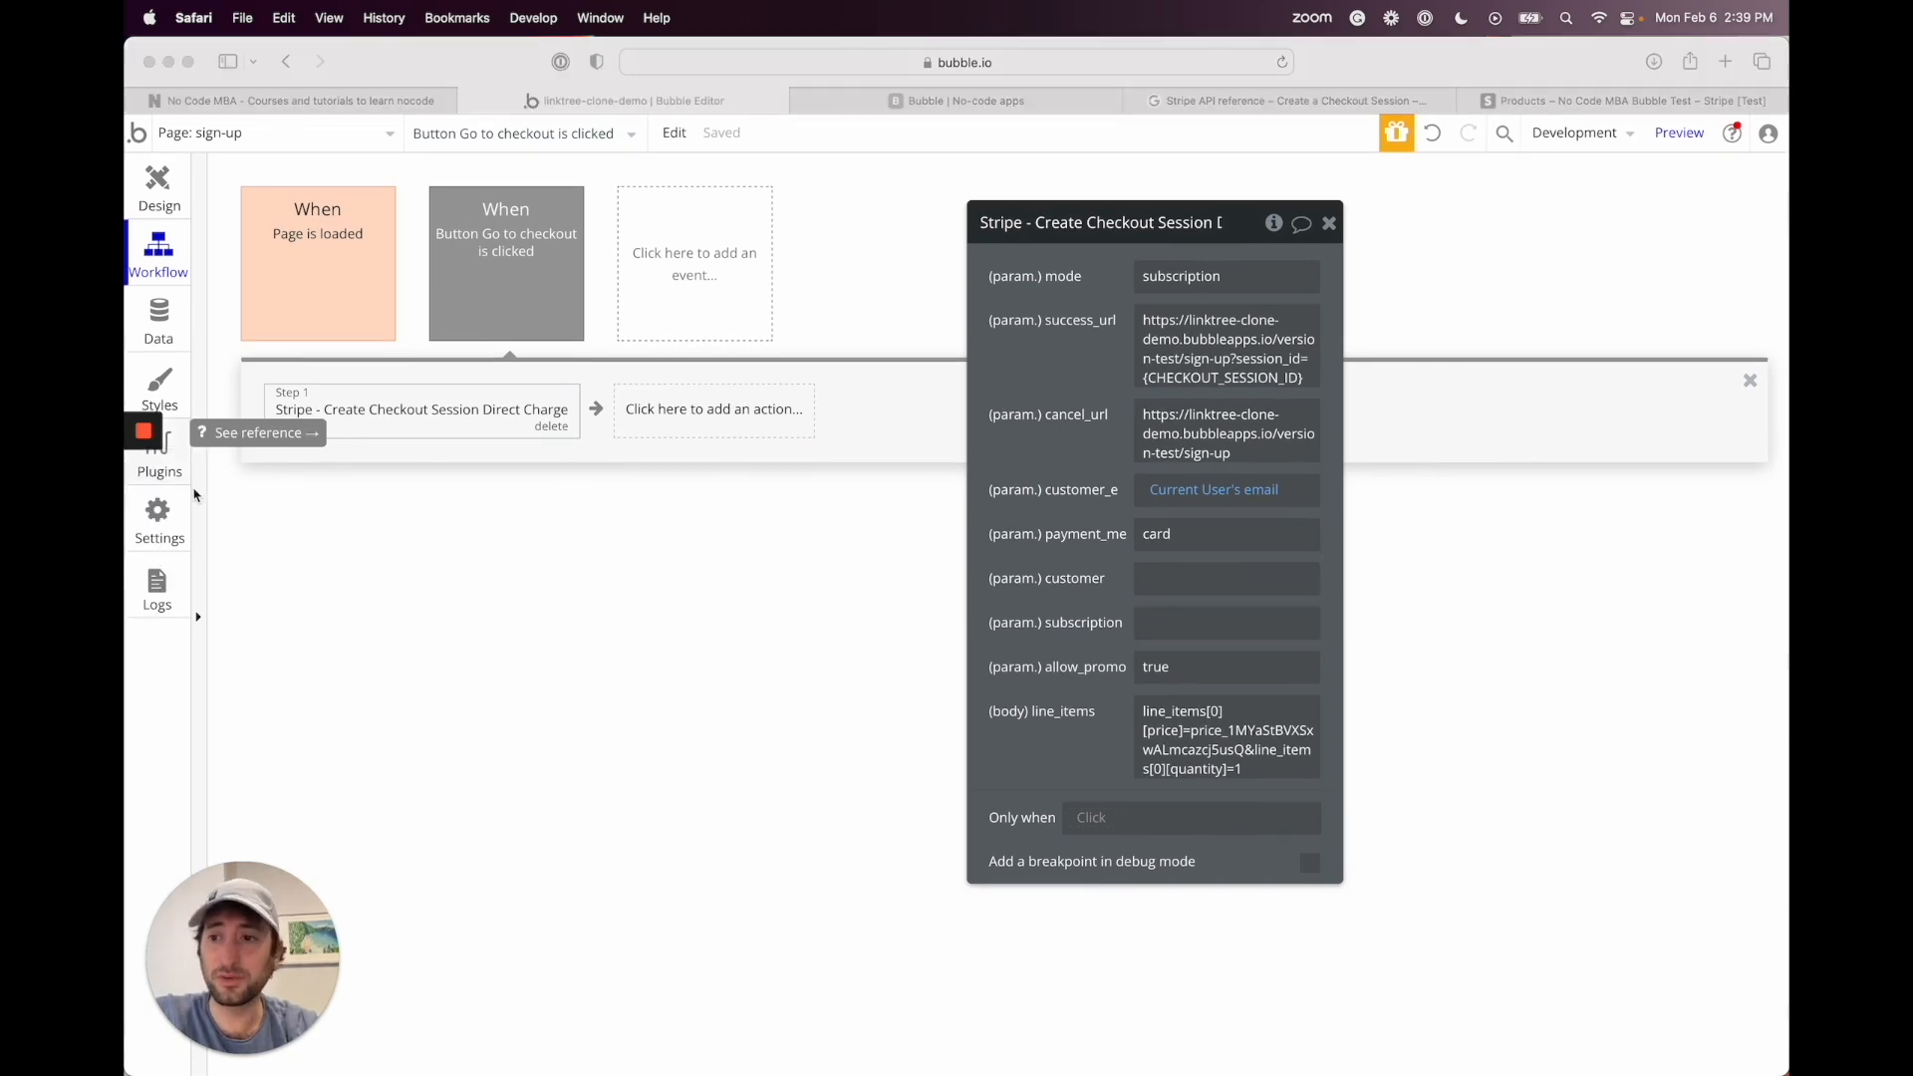
{"action": "left_click", "coordinate": [170, 476]}
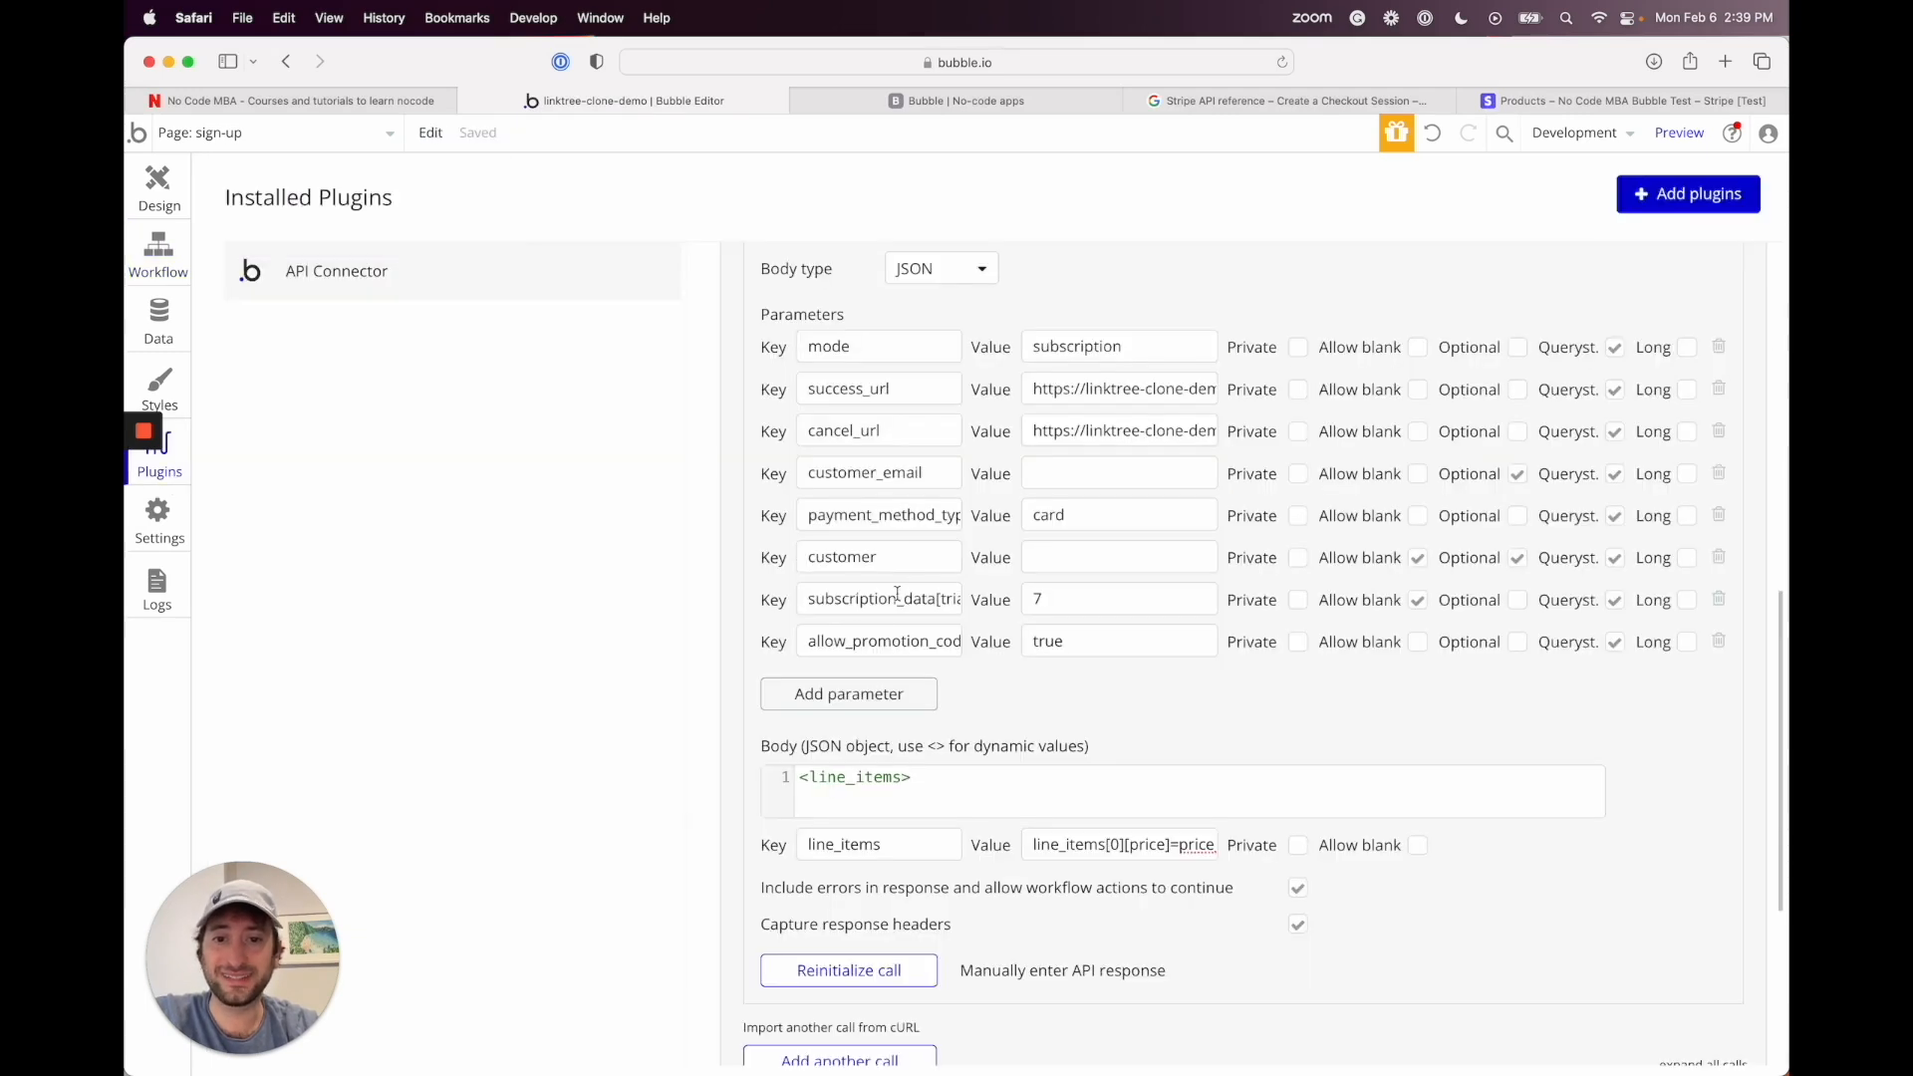
{"action": "scroll", "coordinate": [897, 594], "scroll_direction": "down", "scroll_amount": 1}
{"action": "left_click_drag", "start_coordinate": [846, 578], "coordinate": [1035, 575]}
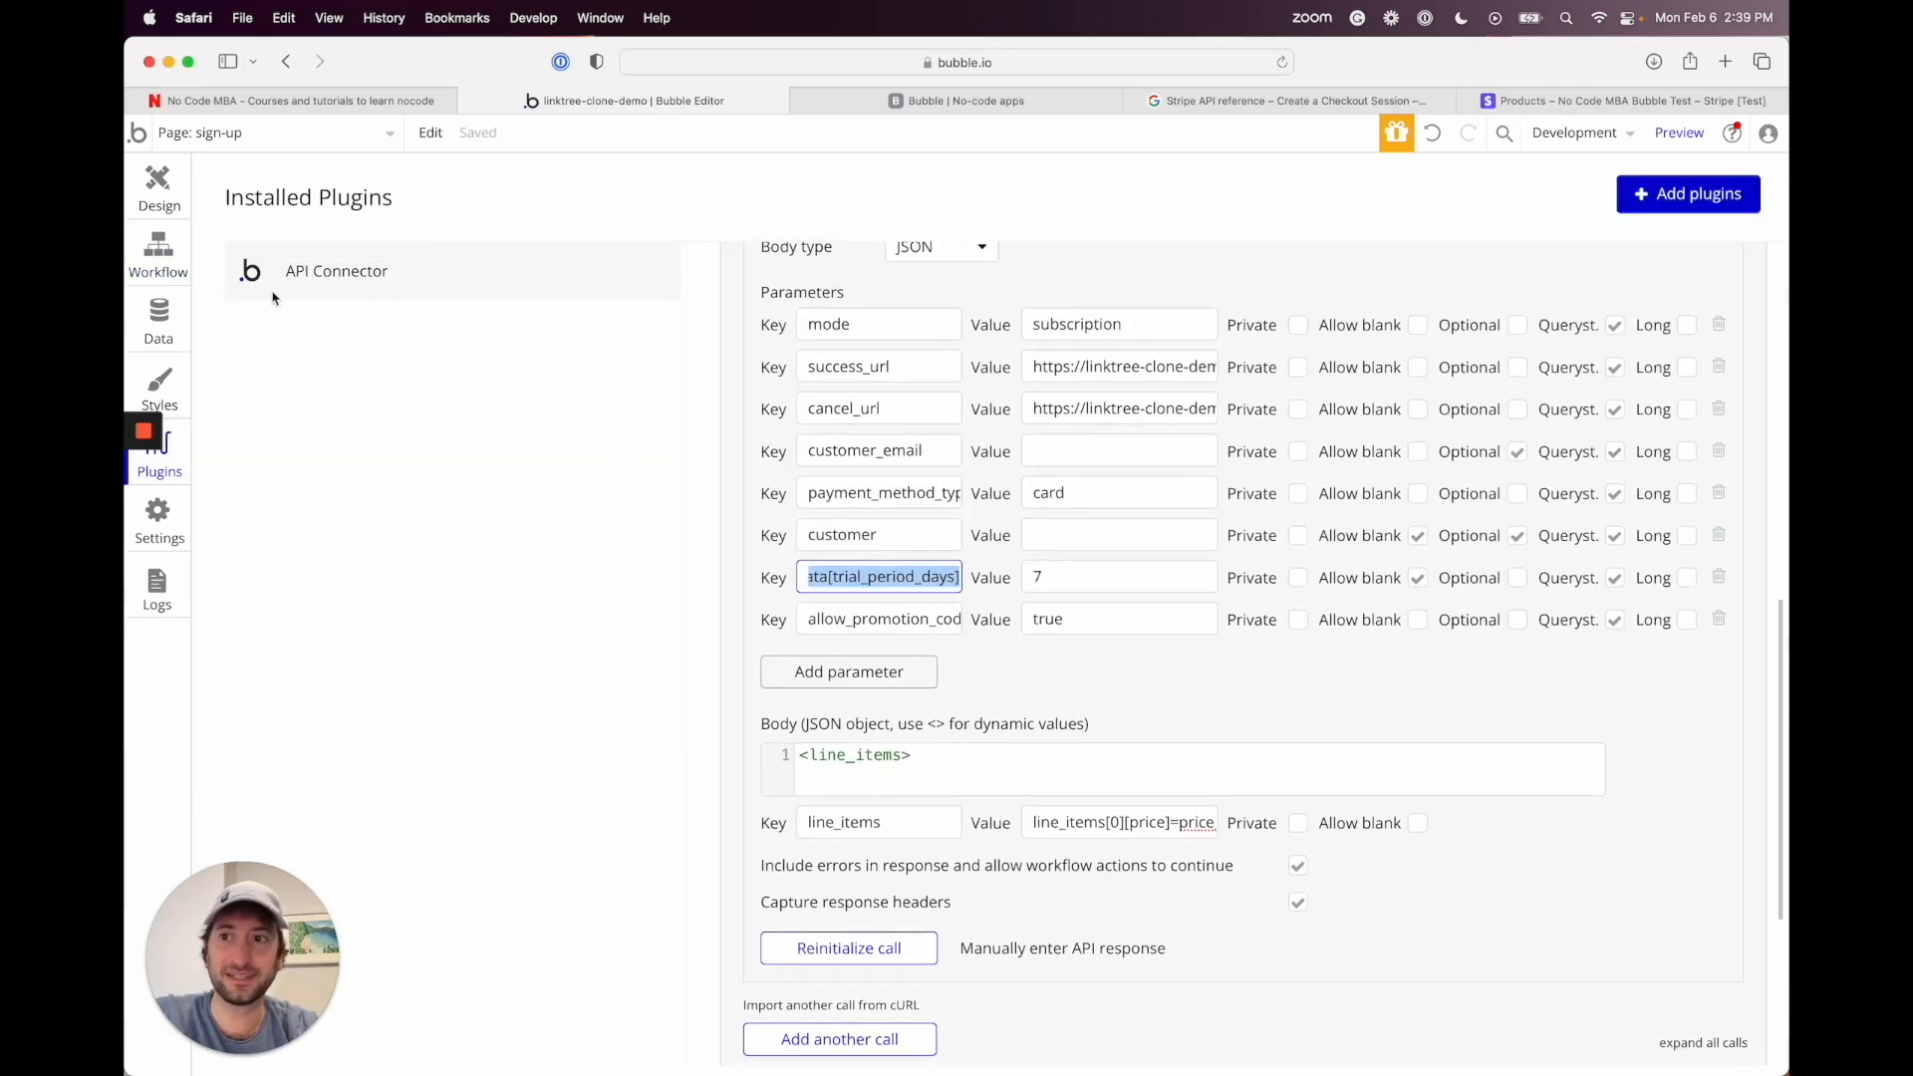
{"action": "left_click", "coordinate": [159, 189]}
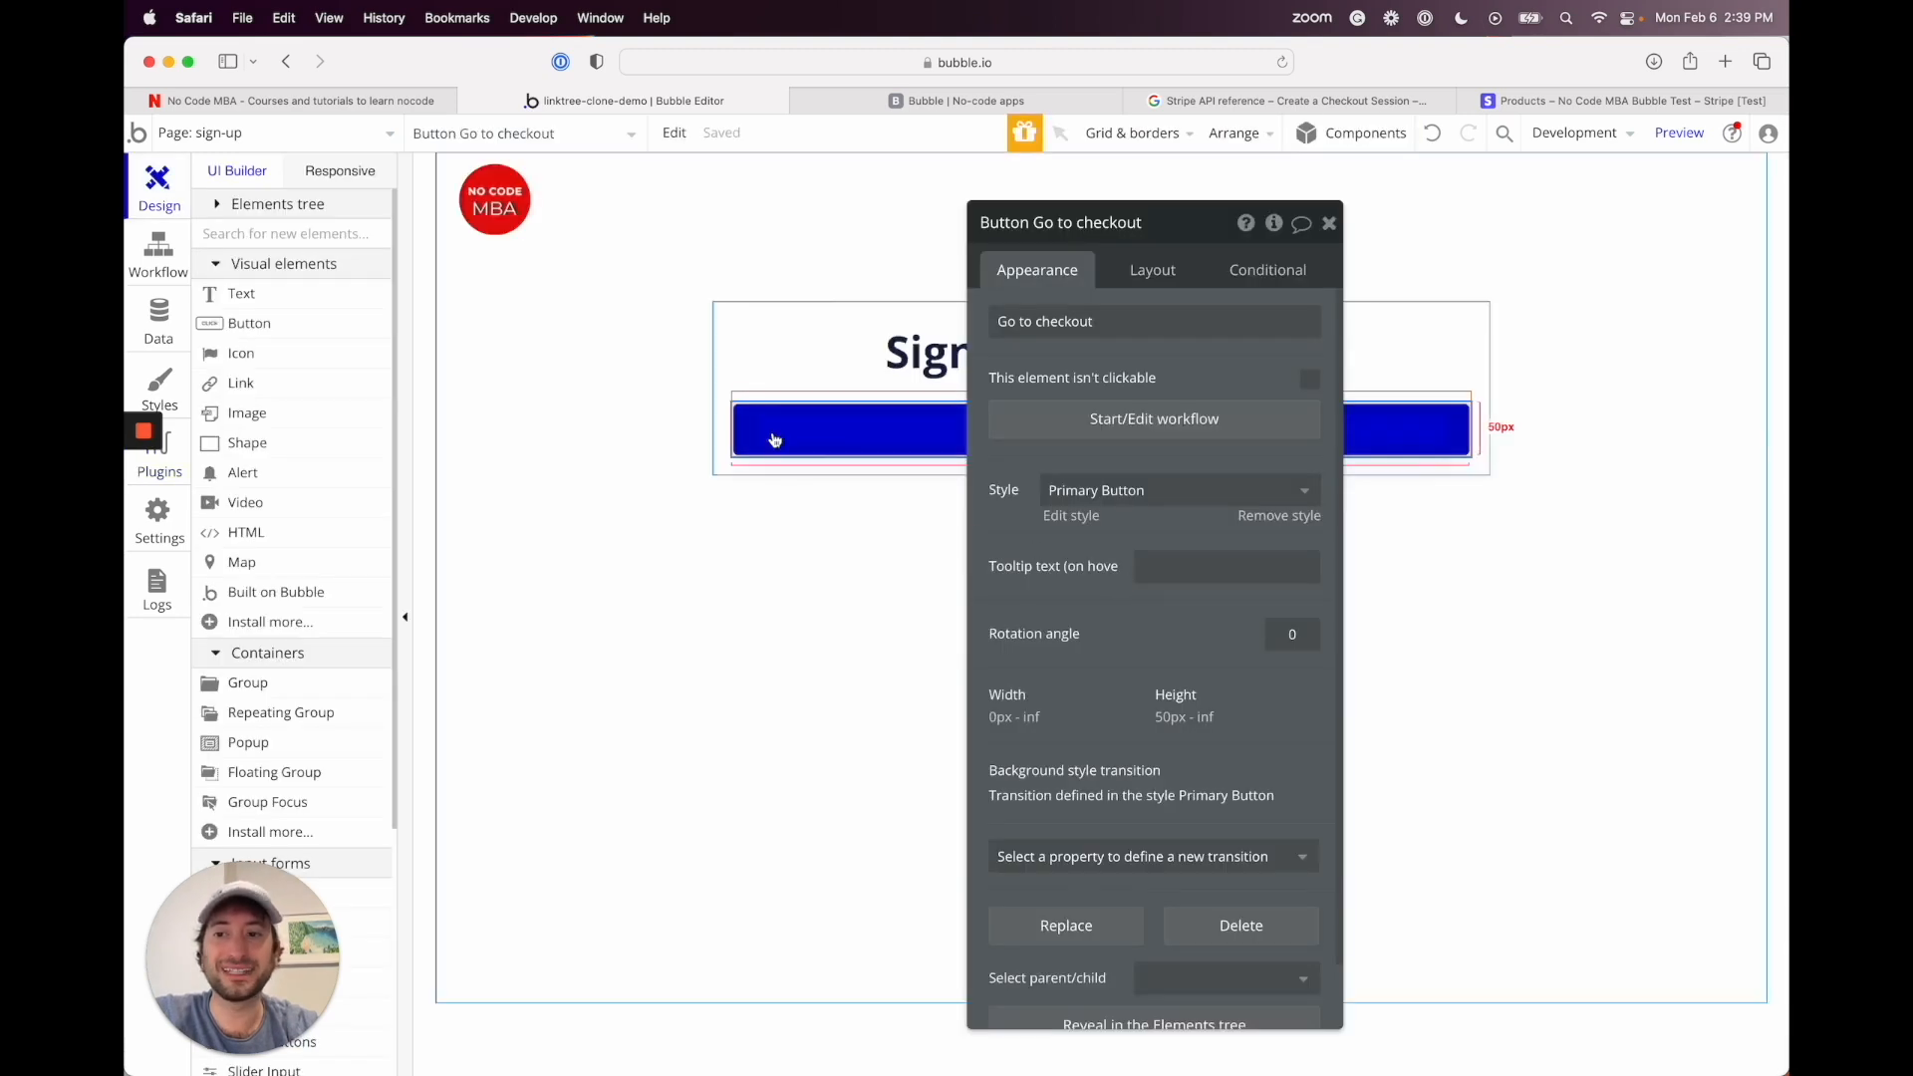
{"action": "left_click", "coordinate": [162, 261]}
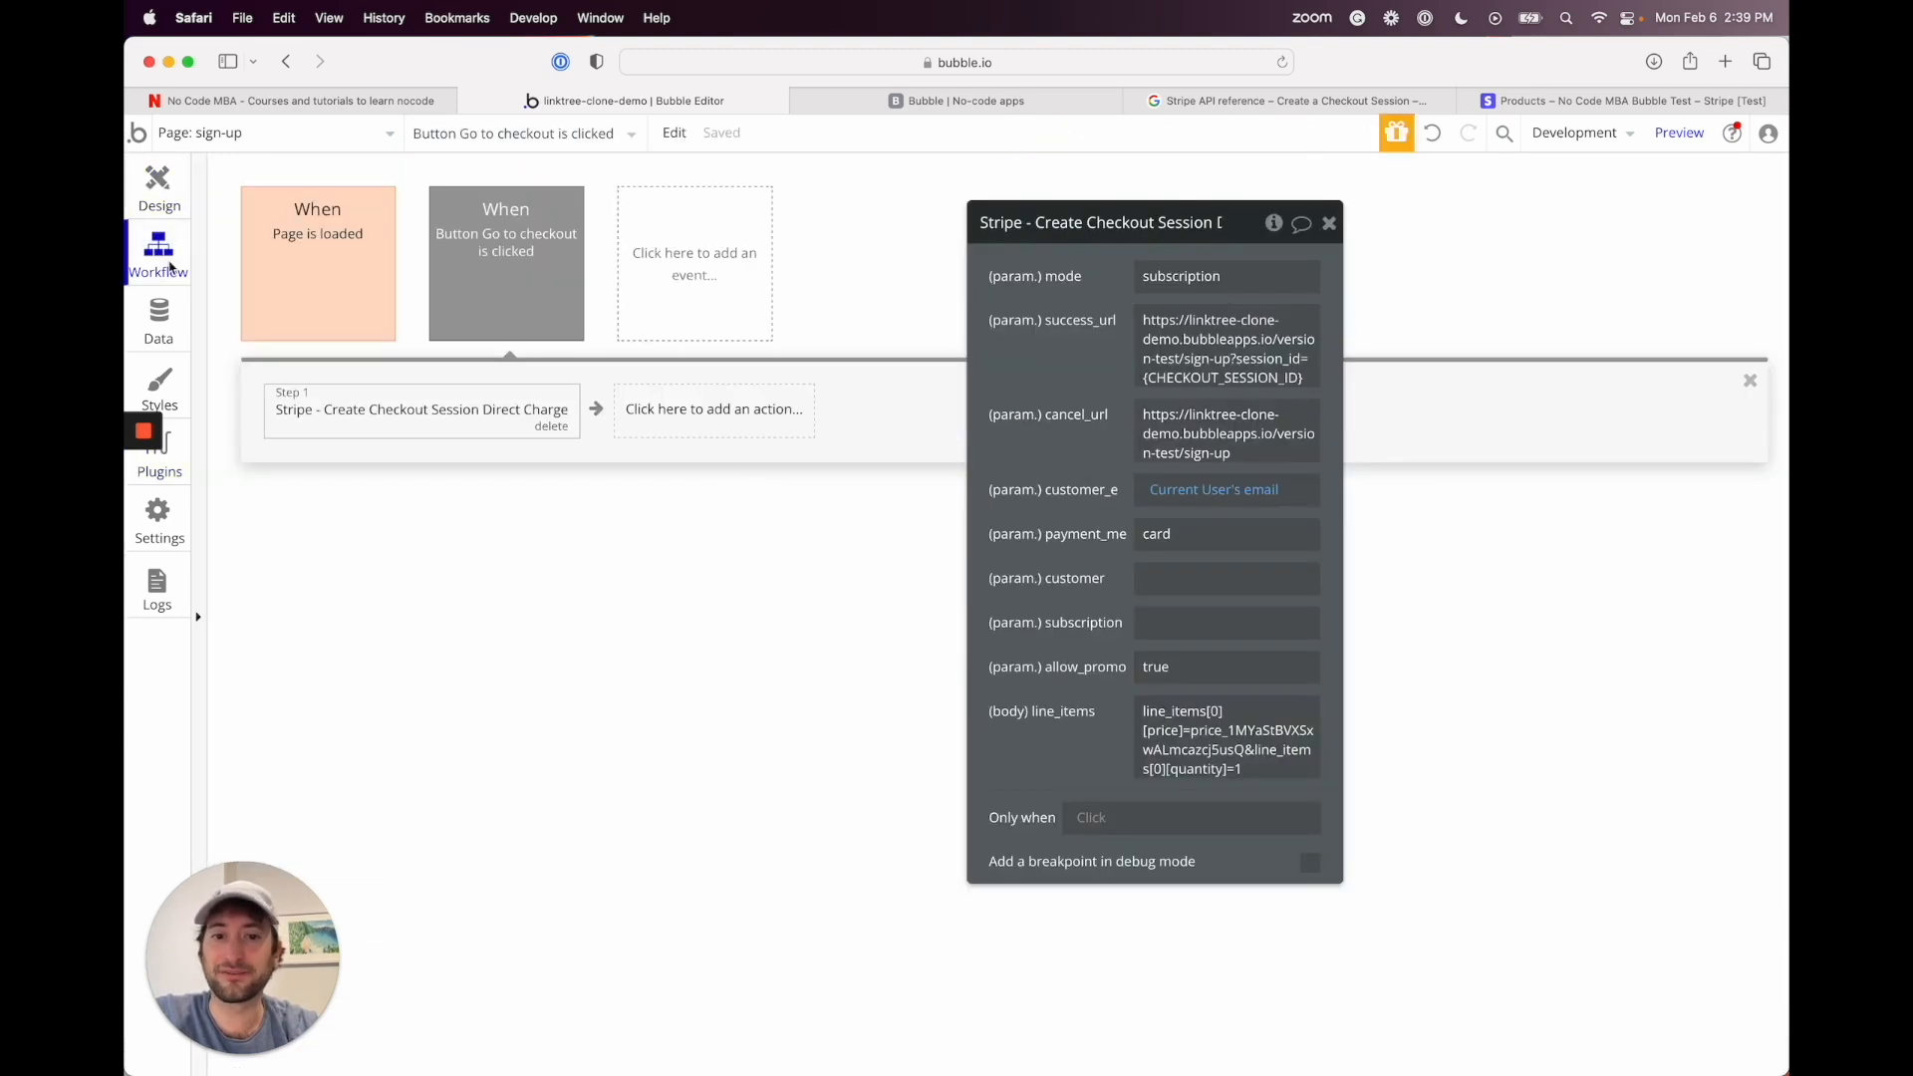
{"action": "left_click", "coordinate": [1160, 625]}
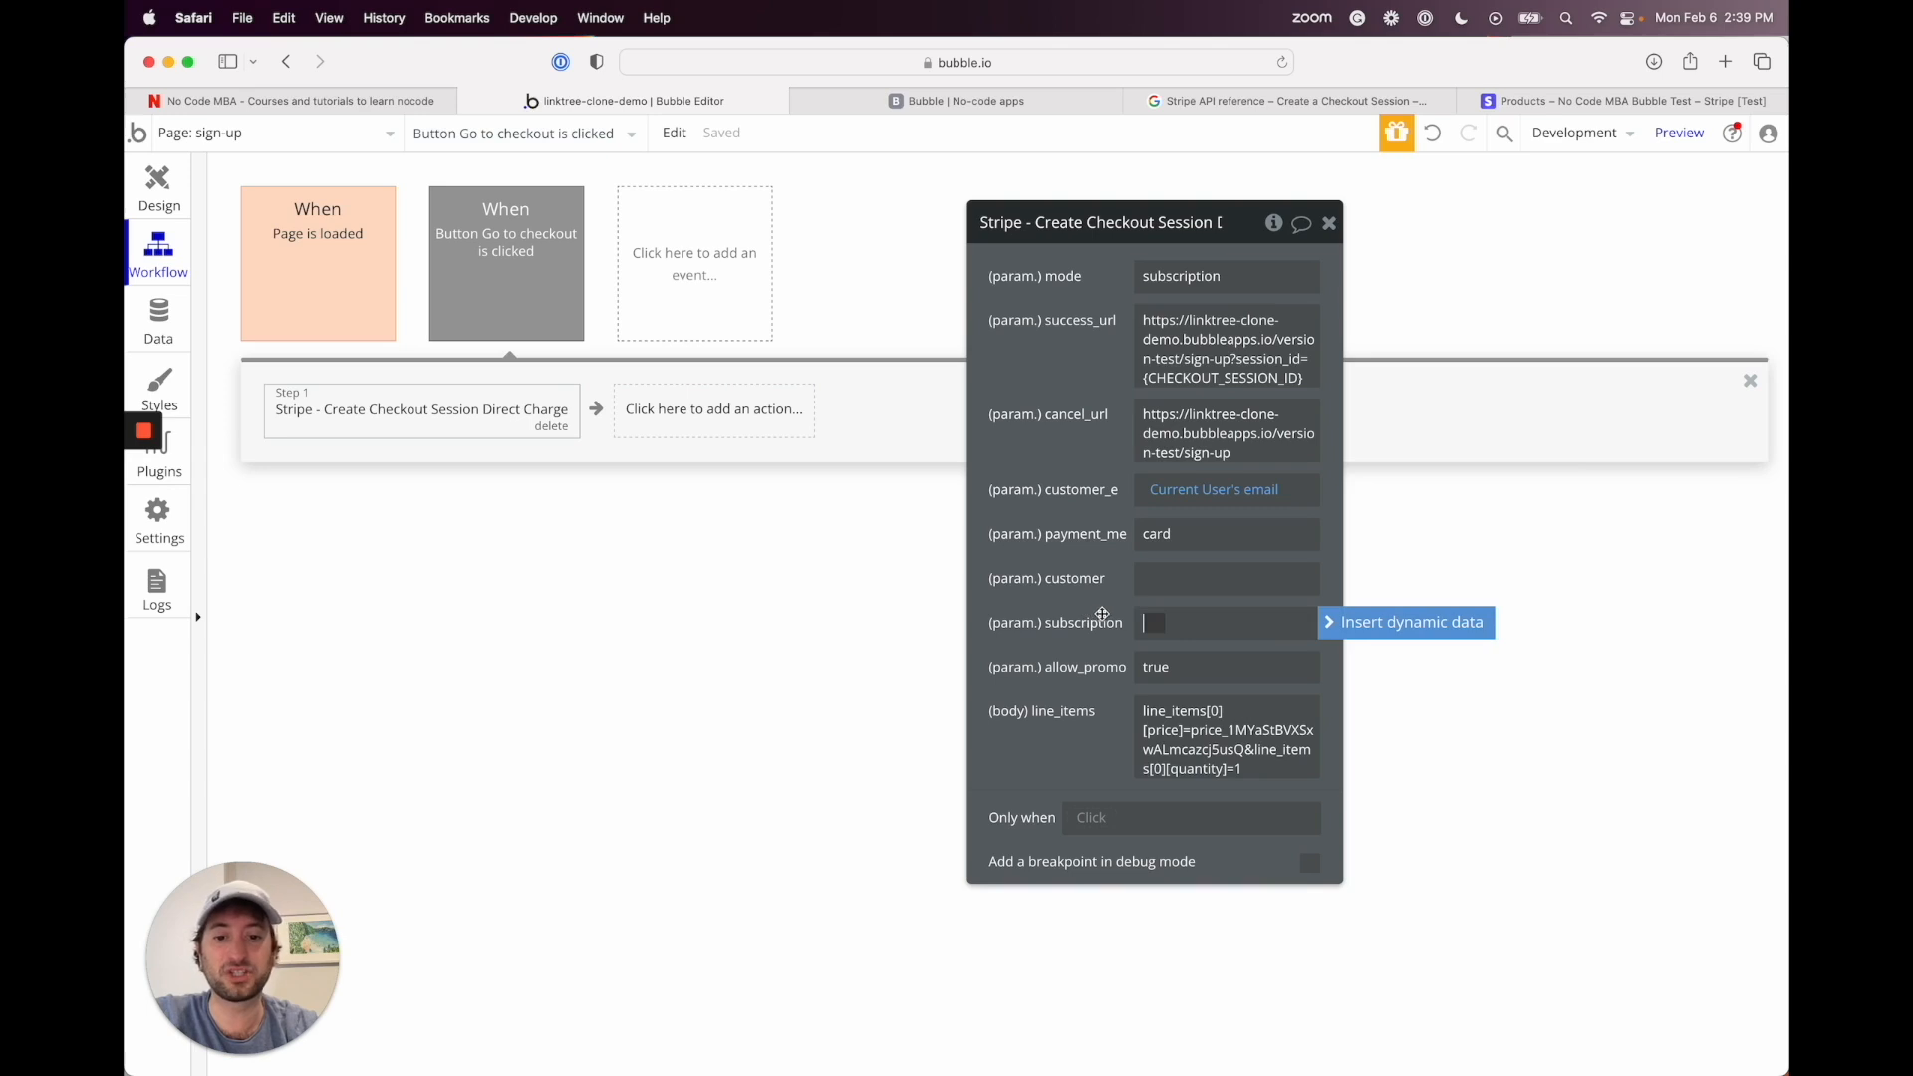
{"action": "type", "text": "7"}
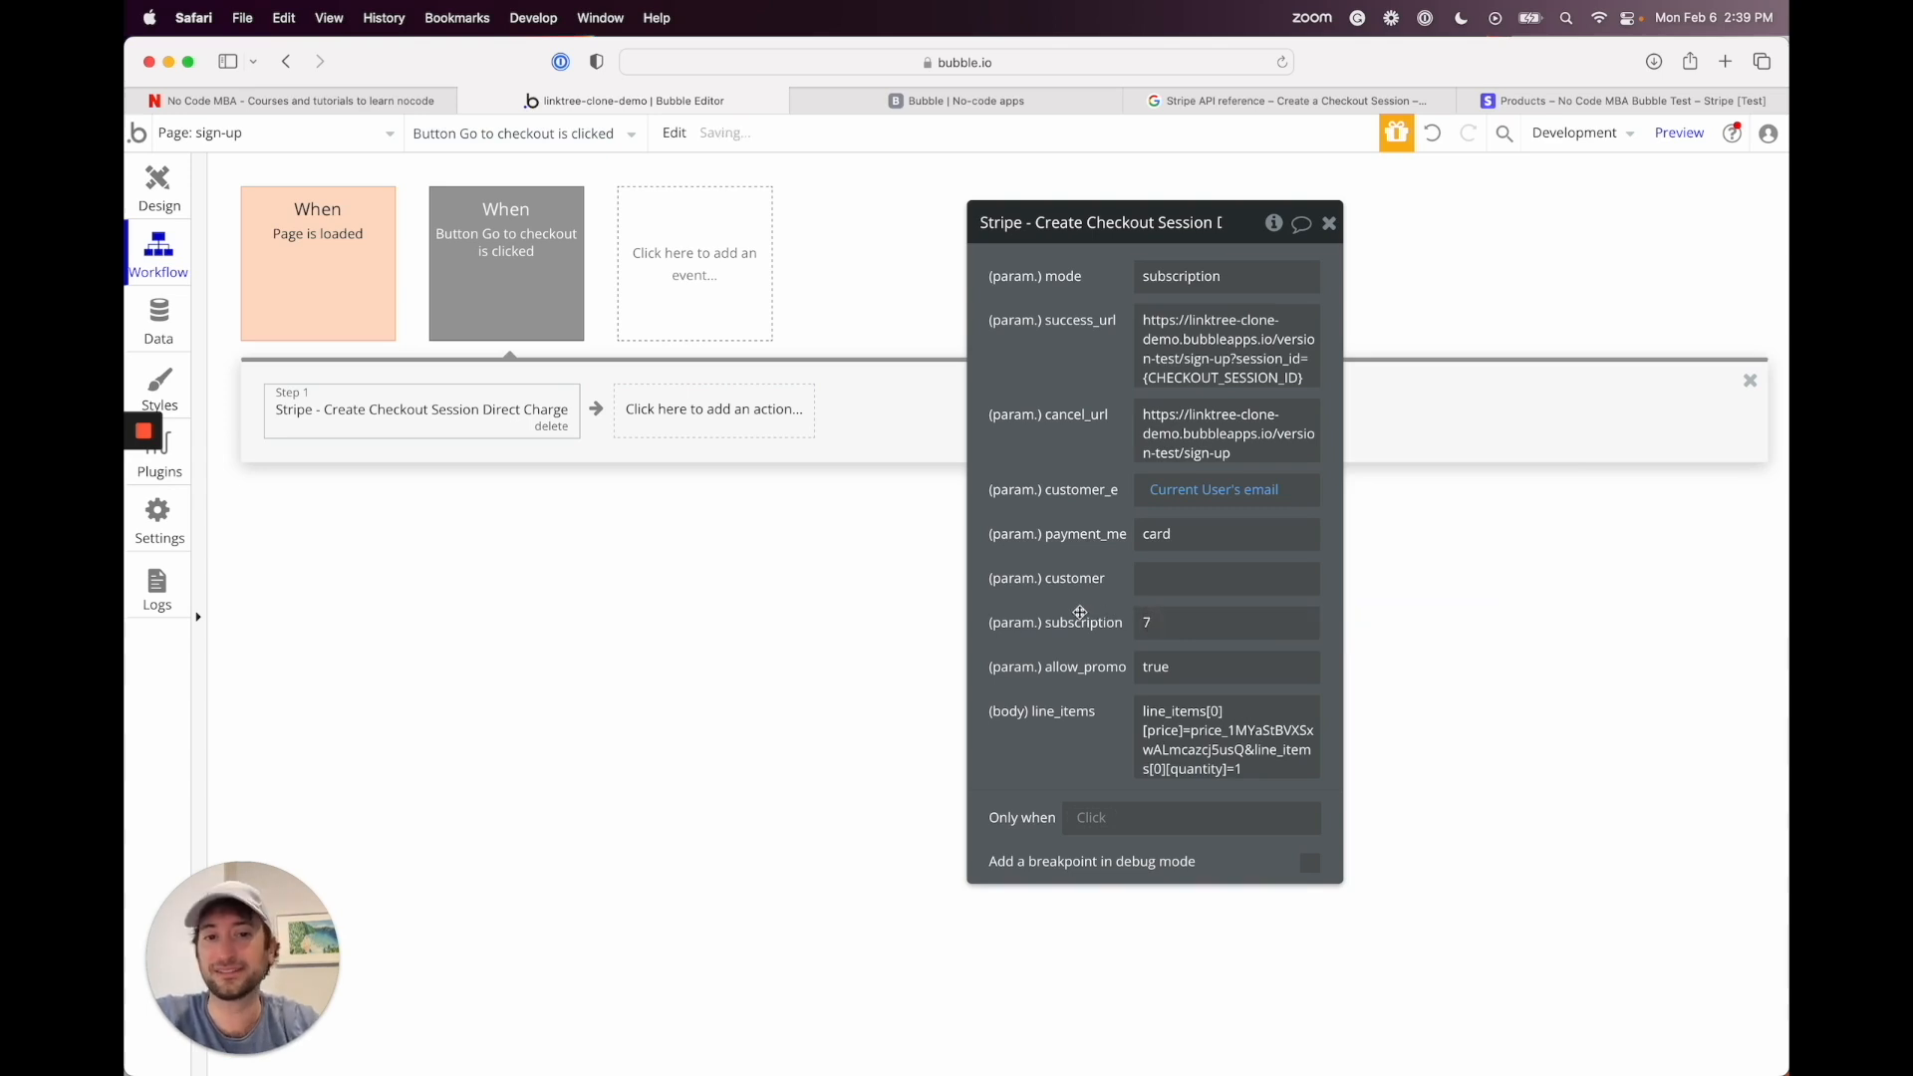
{"action": "left_click", "coordinate": [1157, 636]}
{"action": "key", "text": "BackSpace"}
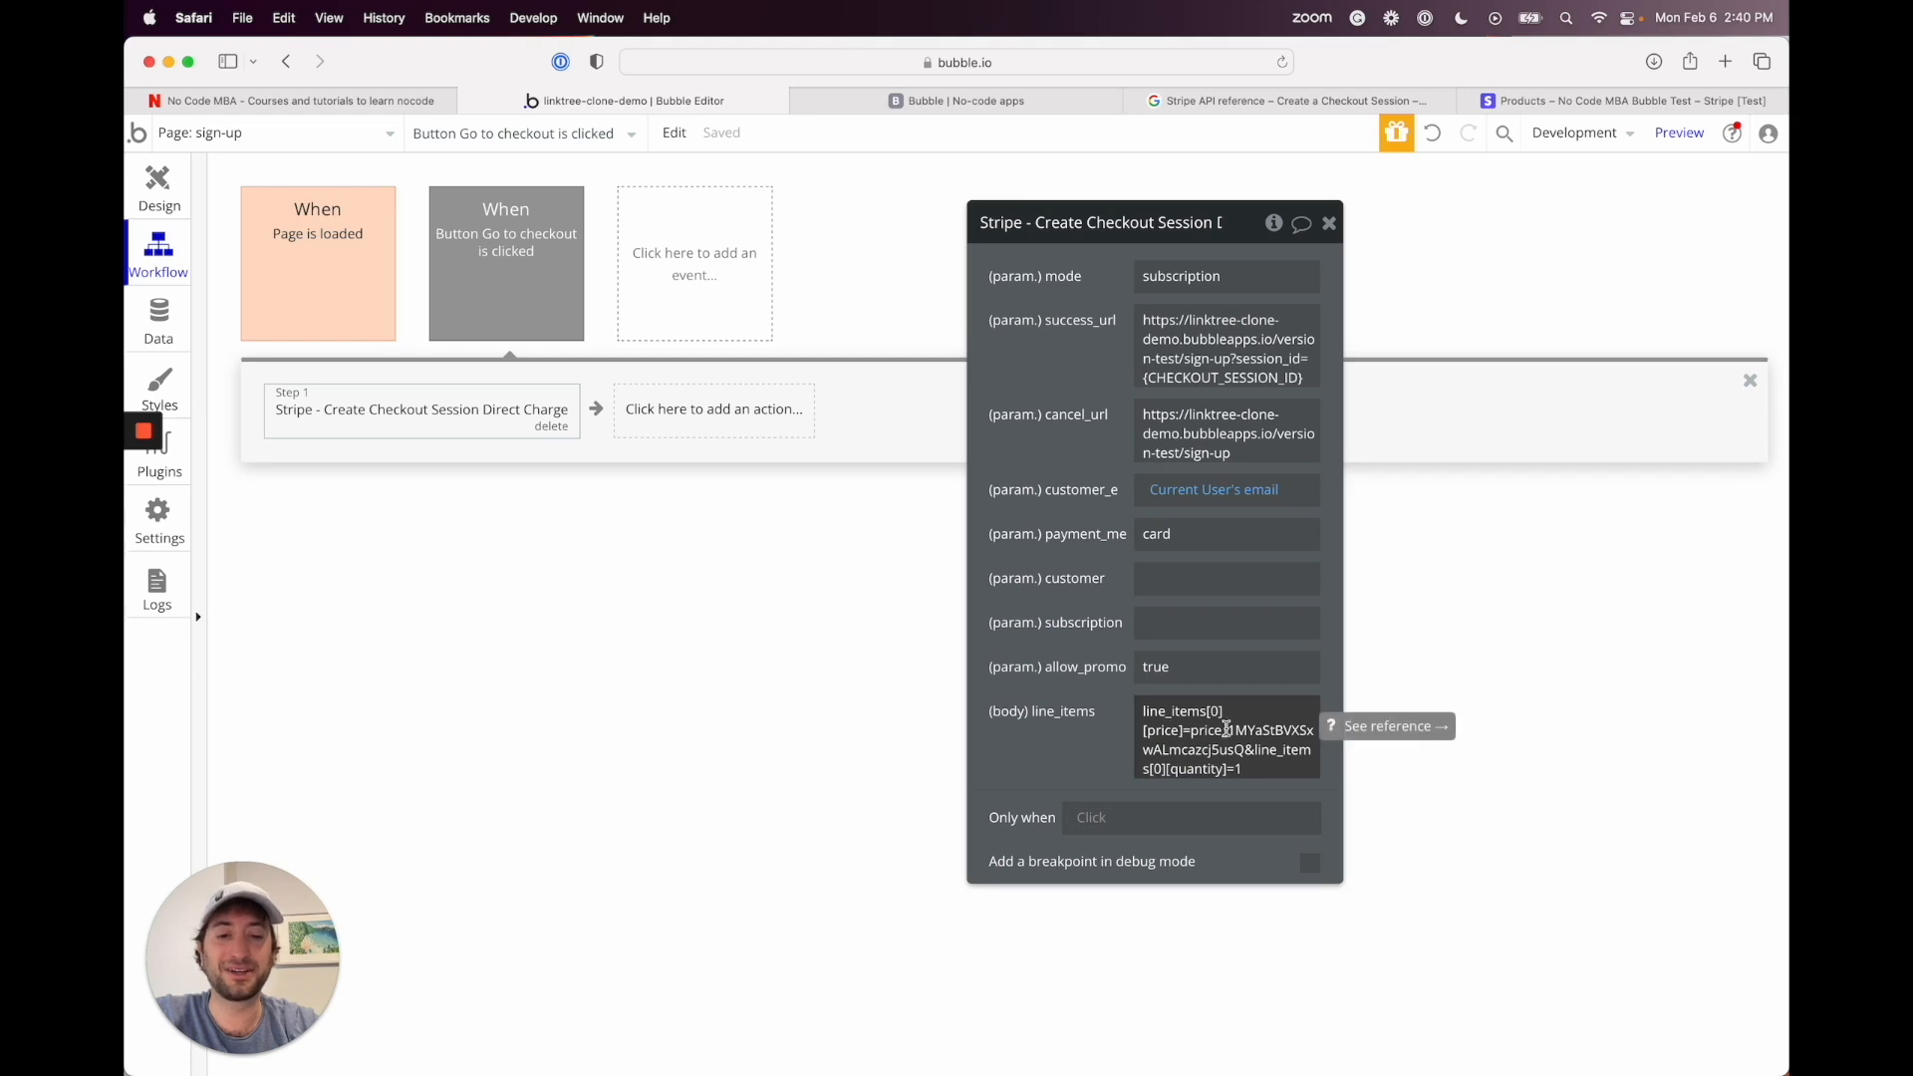
{"action": "left_click", "coordinate": [1185, 726]}
{"action": "left_click", "coordinate": [1120, 710]}
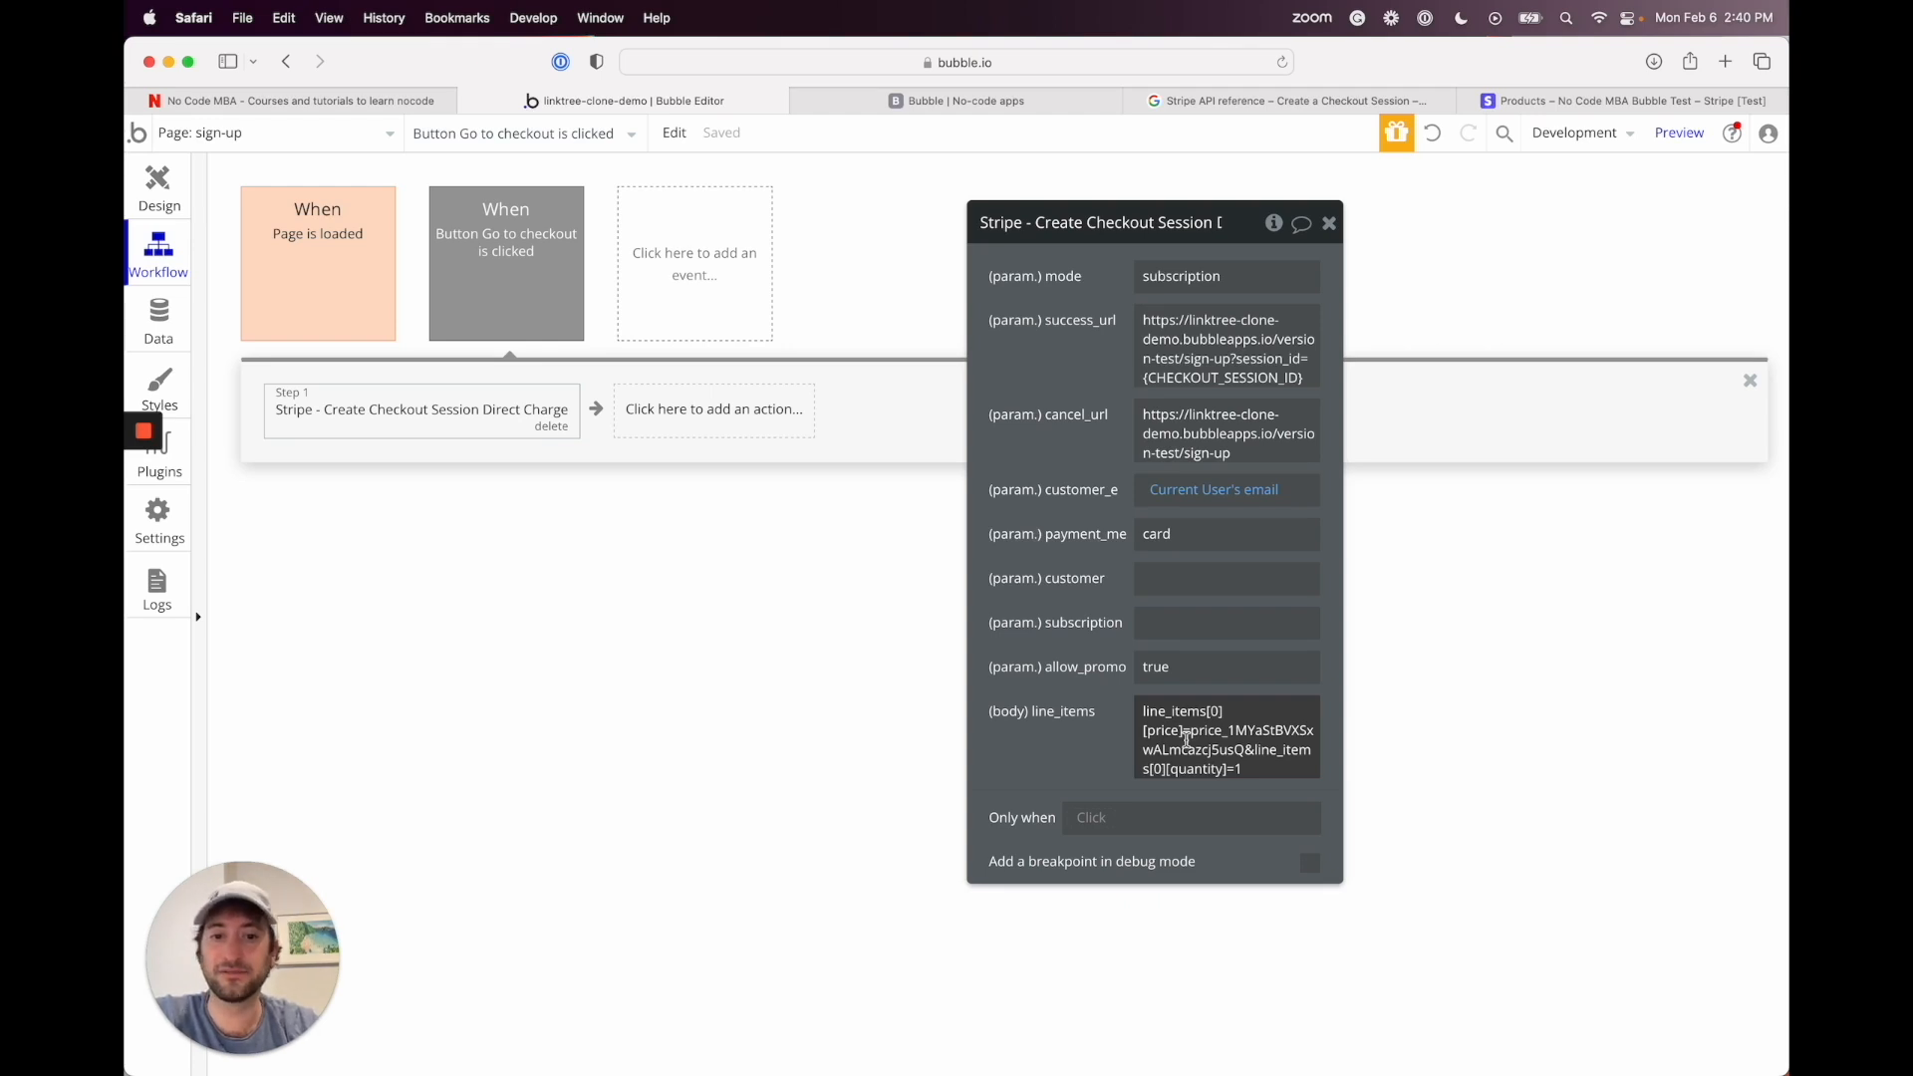
{"action": "mouse_move", "coordinate": [142, 468]}
{"action": "left_click", "coordinate": [144, 510]}
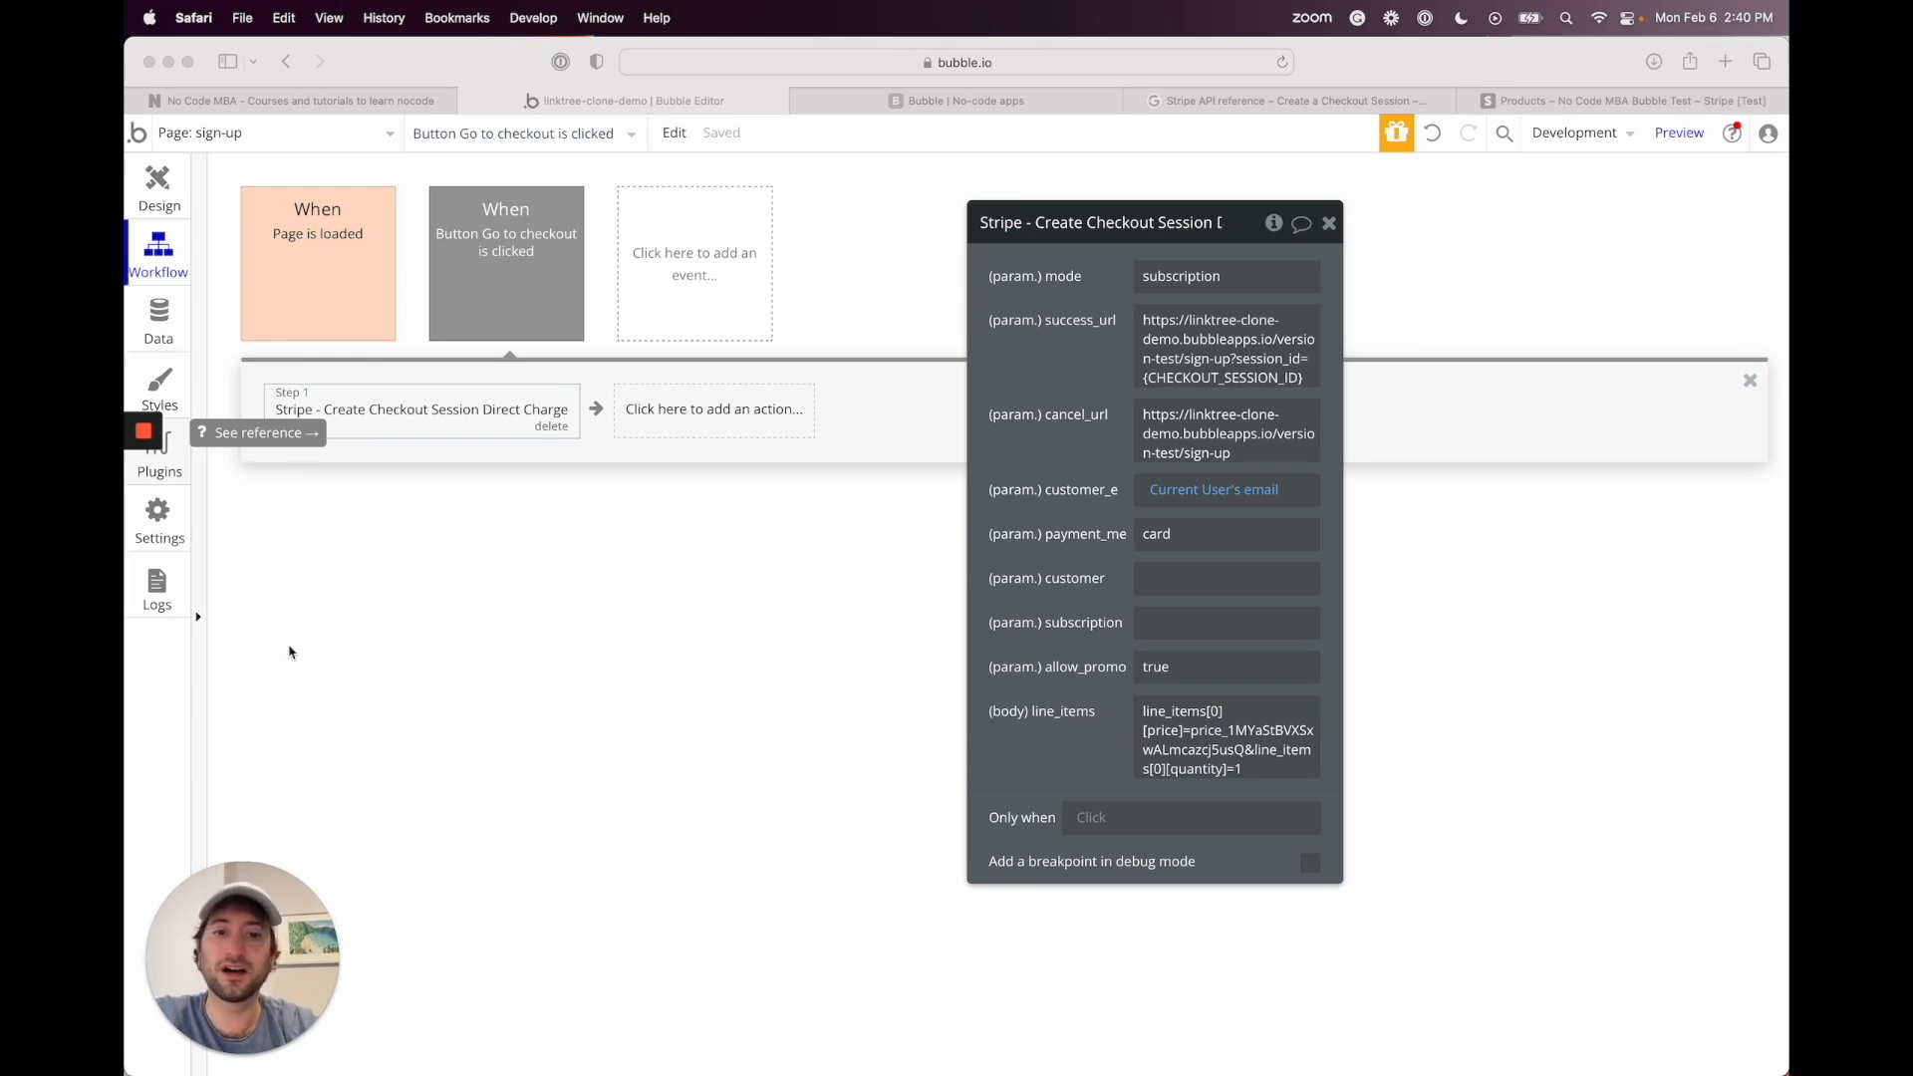
{"action": "left_click", "coordinate": [1219, 737]}
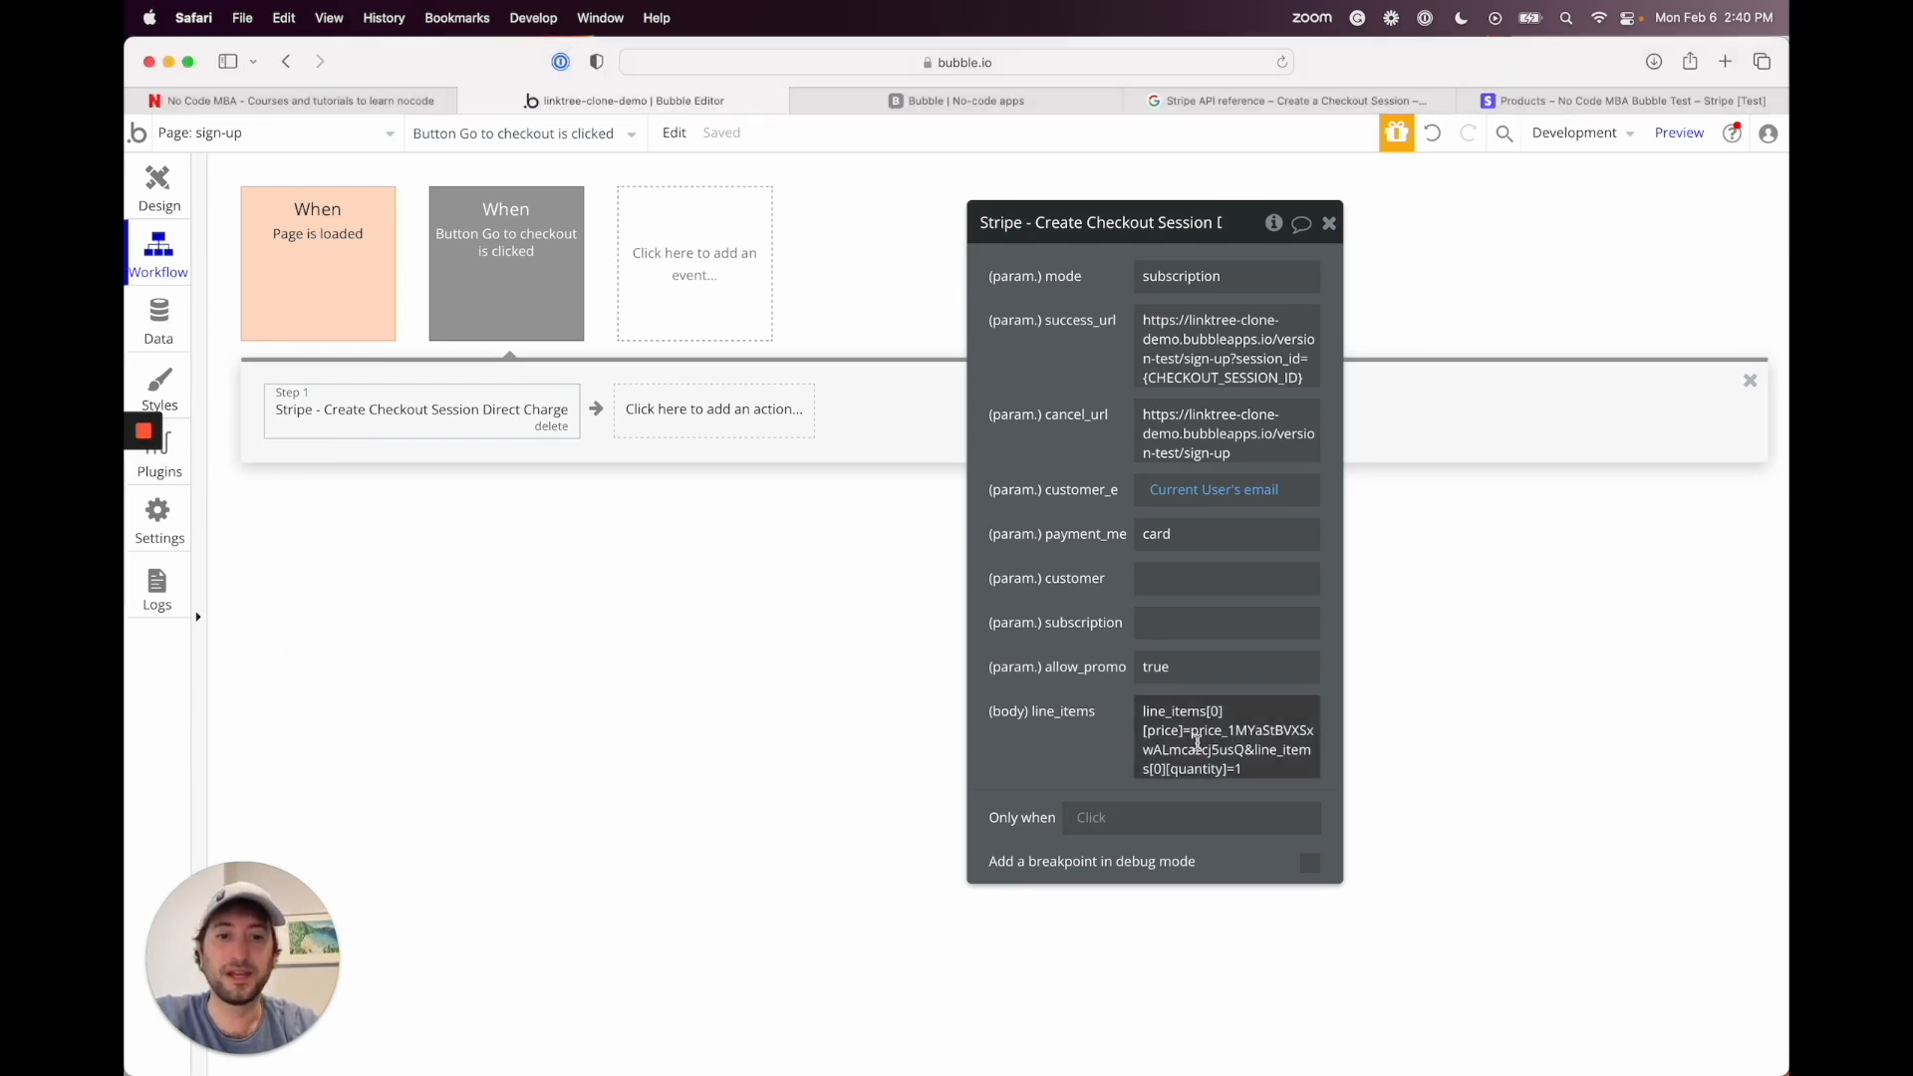
Step: Select and delete the hard-coded line_items price string
{"action": "left_click", "coordinate": [1198, 741]}
{"action": "left_click", "coordinate": [1122, 719]}
{"action": "left_click", "coordinate": [1208, 717]}
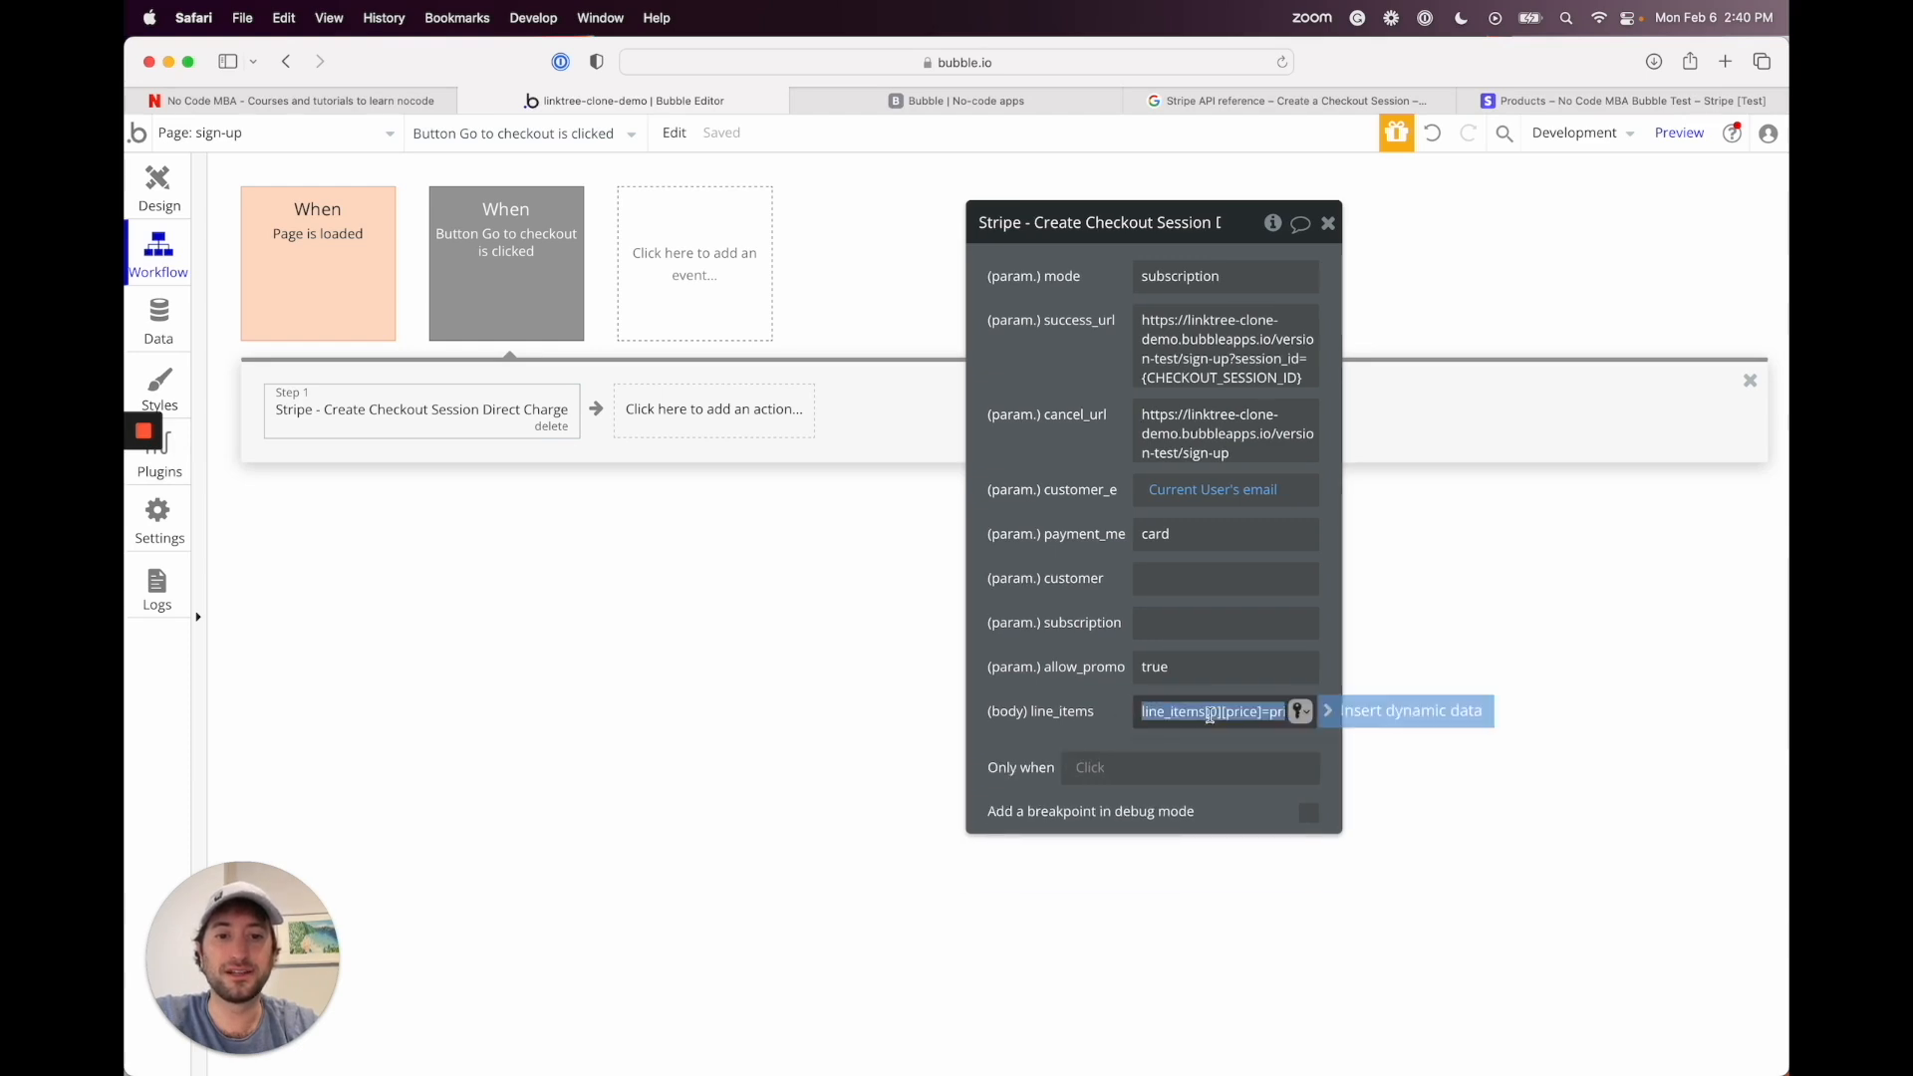
{"action": "left_click", "coordinate": [1209, 715]}
{"action": "left_click", "coordinate": [1114, 713]}
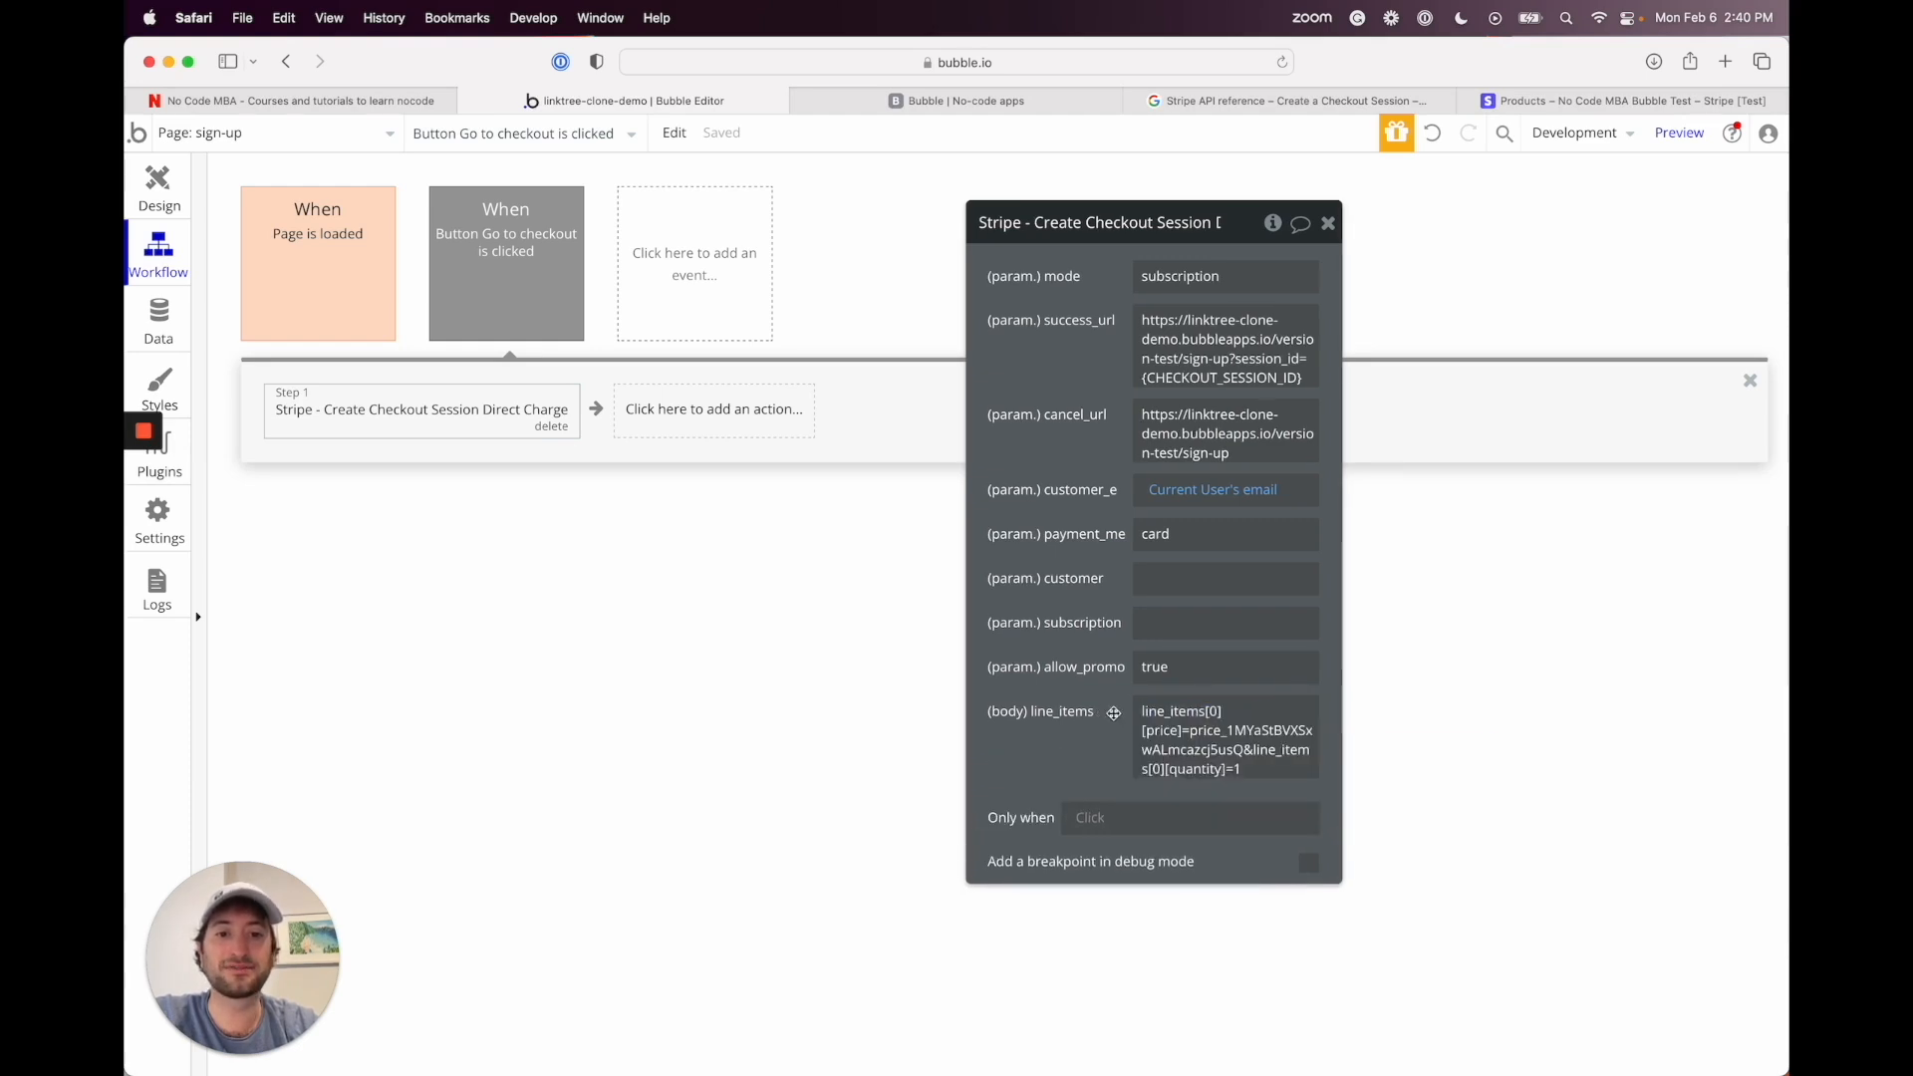
{"action": "left_click", "coordinate": [1164, 725]}
{"action": "key", "text": "super+c"}
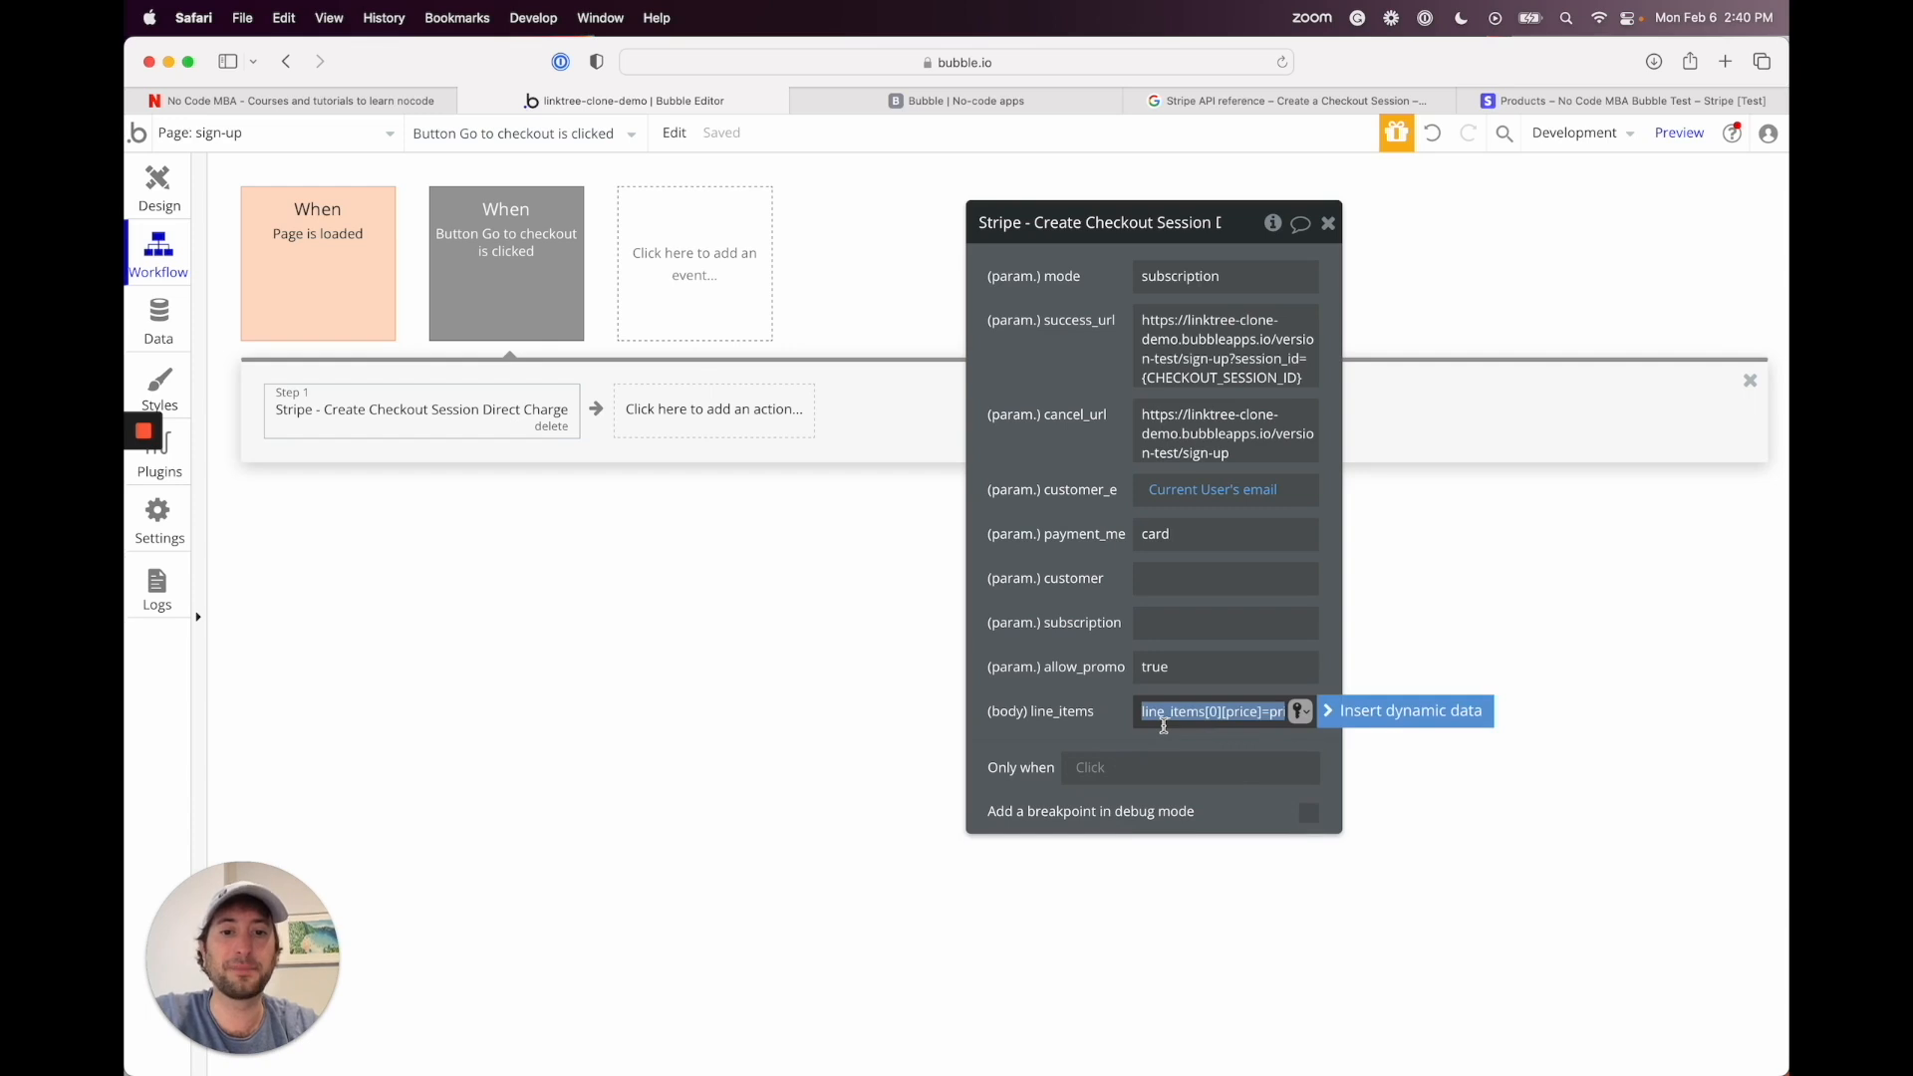
{"action": "left_click", "coordinate": [1105, 711]}
{"action": "left_click", "coordinate": [1163, 723]}
{"action": "key", "text": "BackSpace"}
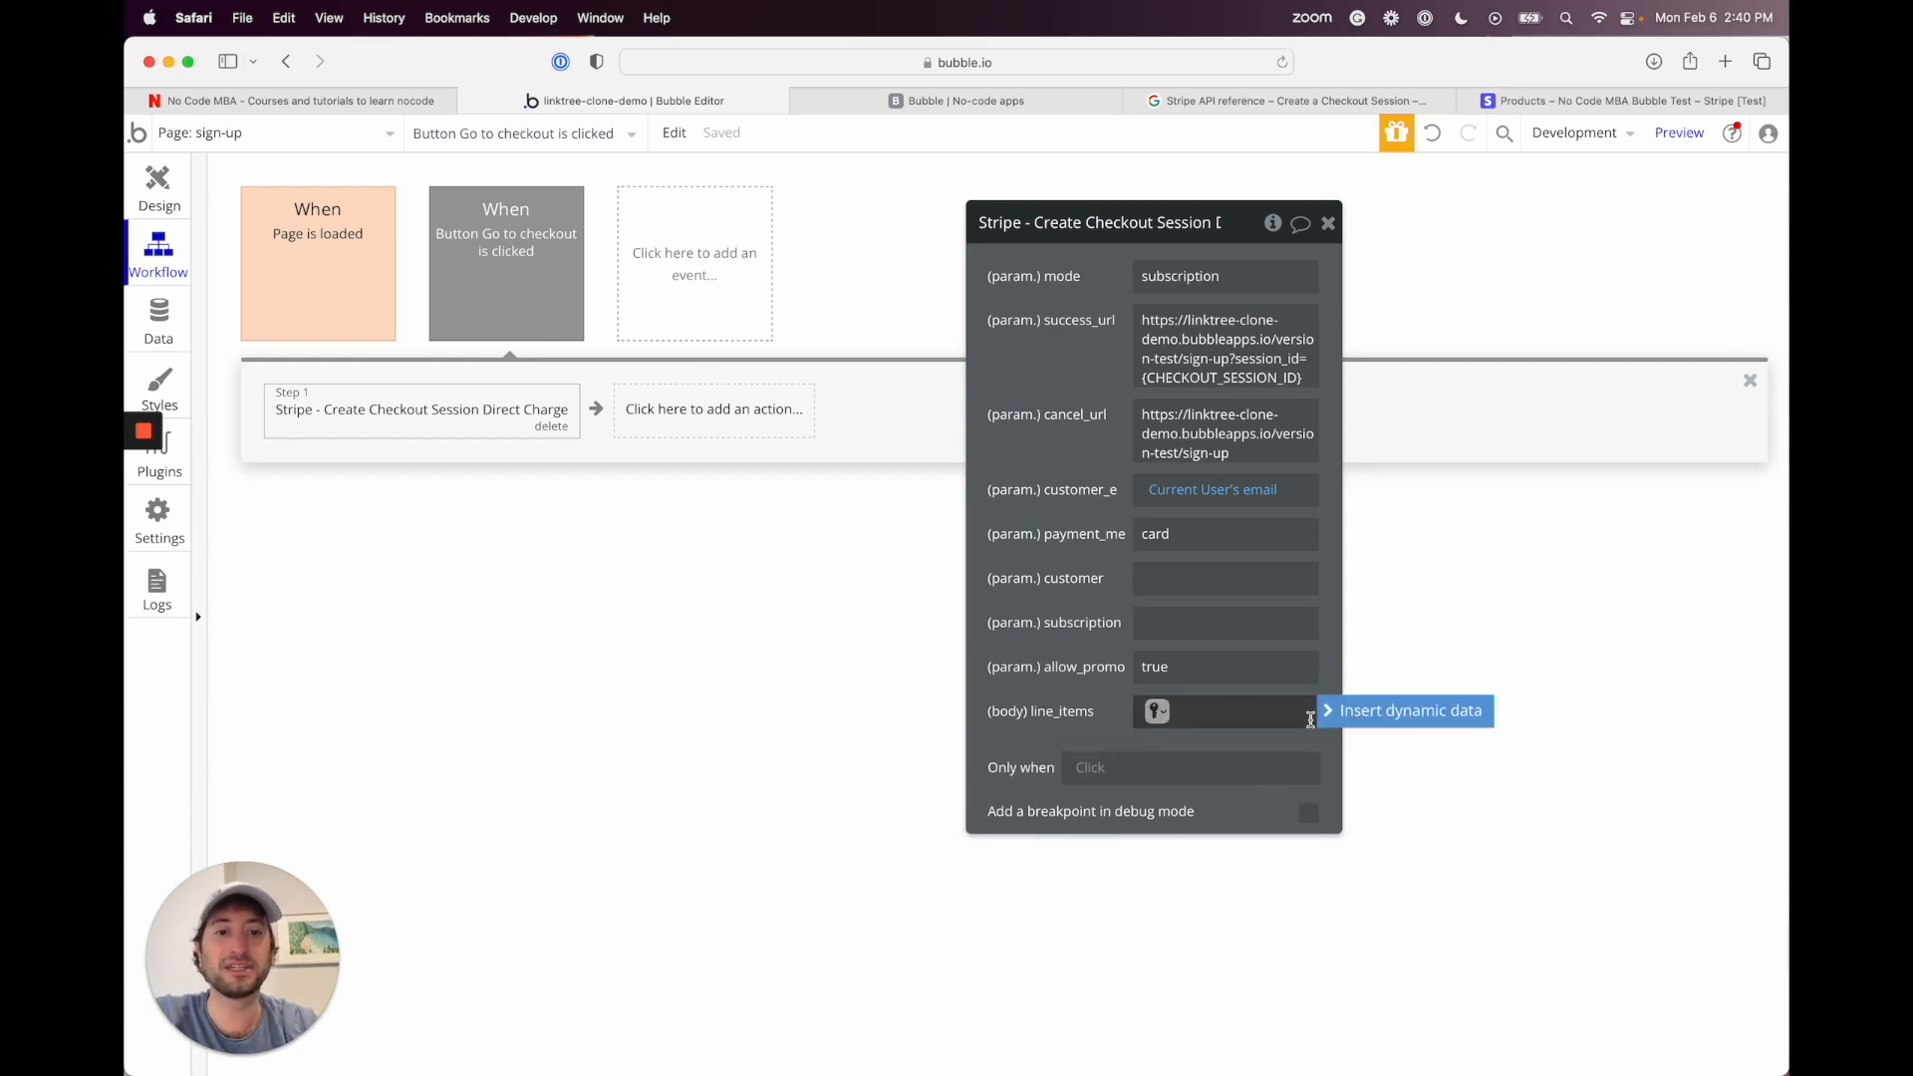
Step: Insert an Arbitrary text expression as the line_items value, found by searching 'arbi'
{"action": "left_click", "coordinate": [1375, 711]}
{"action": "type", "text": "art"}
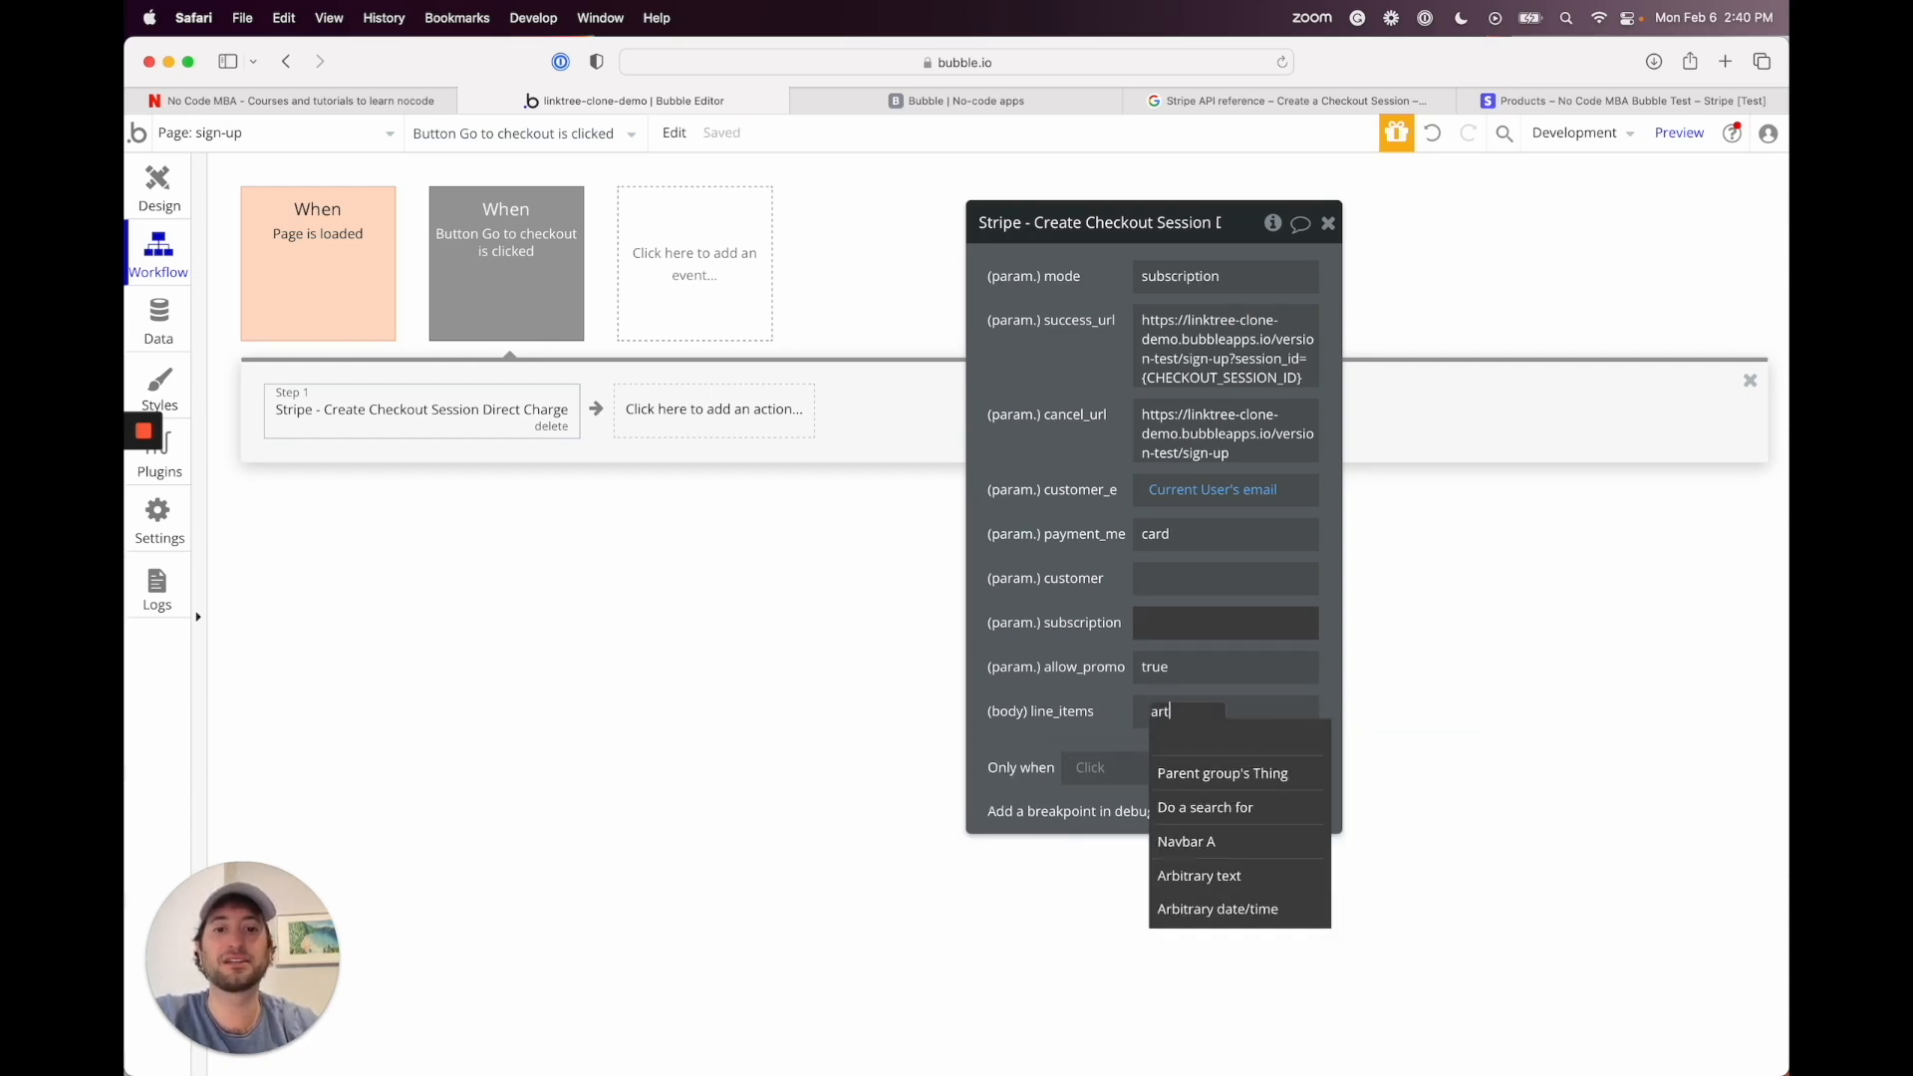
{"action": "key", "text": "BackSpace"}
{"action": "type", "text": "bi"}
{"action": "left_click", "coordinate": [1240, 775]}
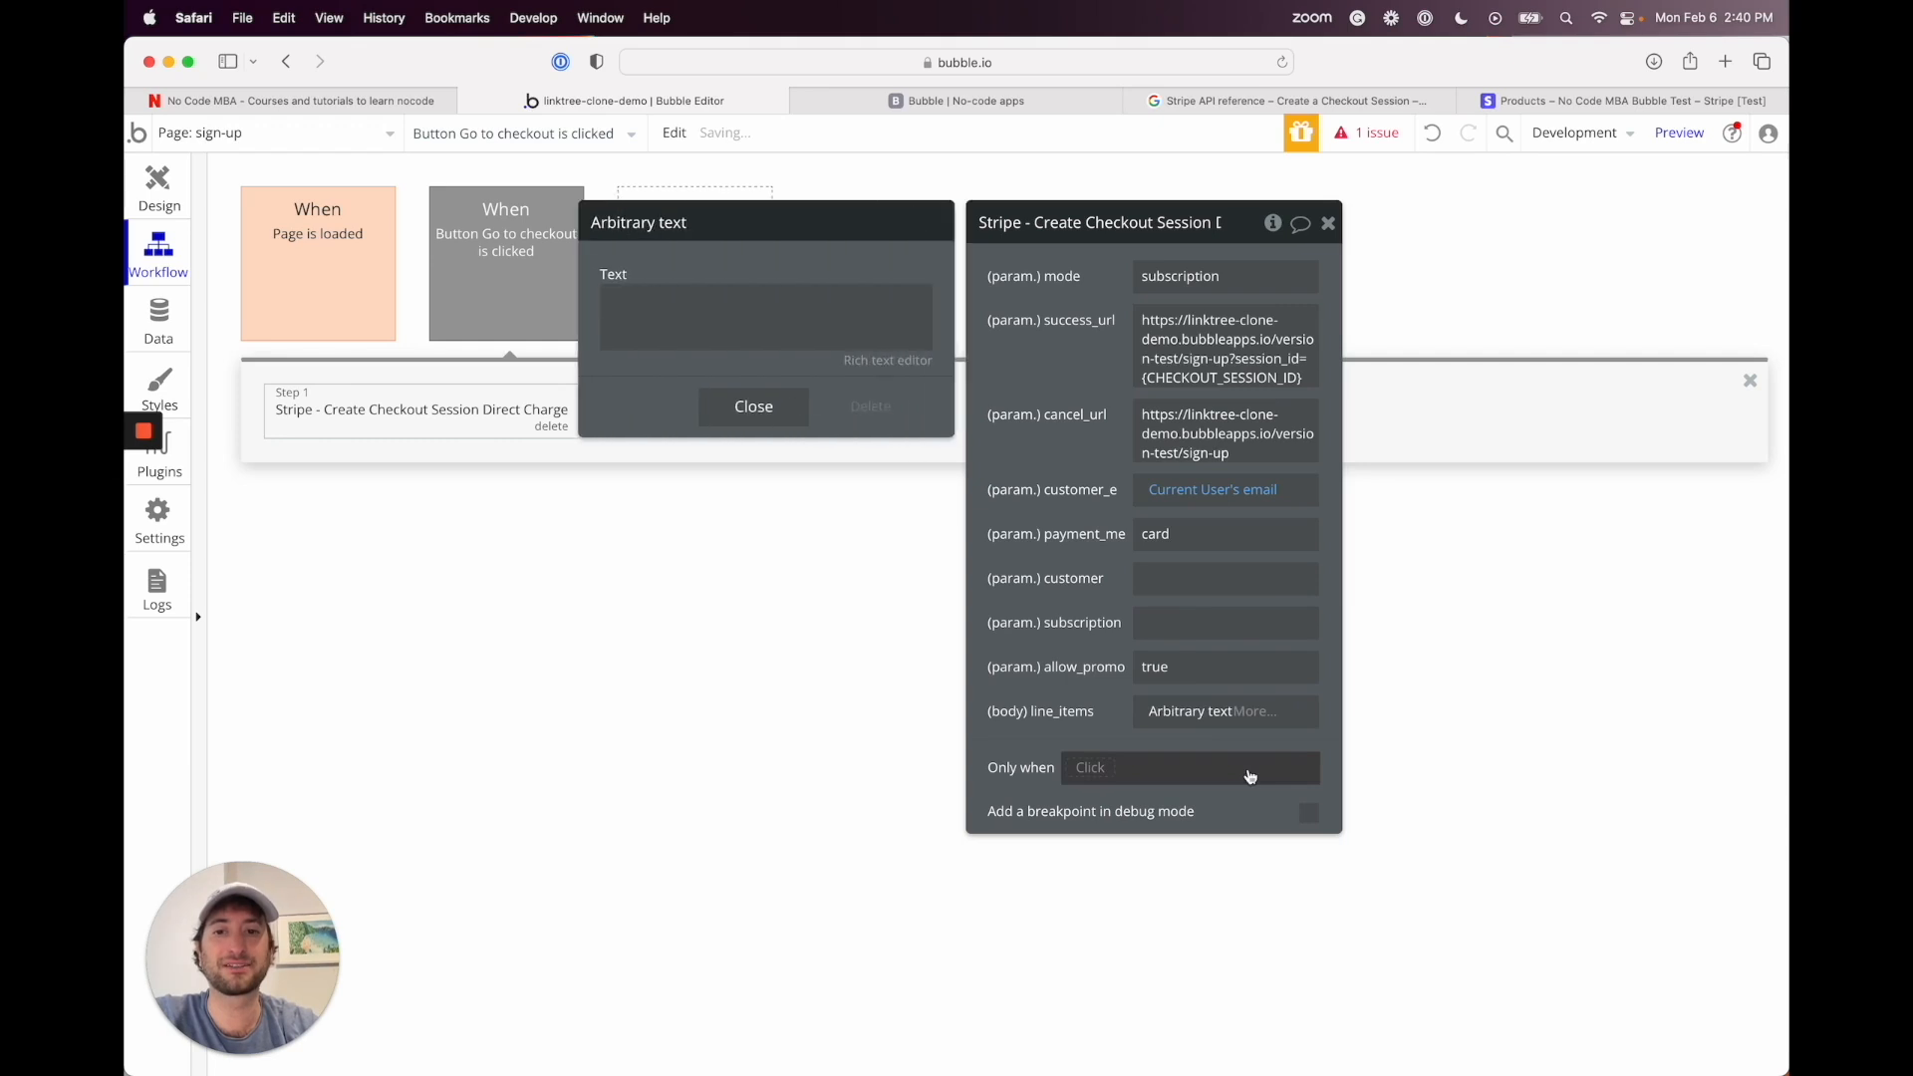
Step: Paste the line_items query string into the Arbitrary text and try replacing its price ID with a database search
{"action": "left_click", "coordinate": [697, 314]}
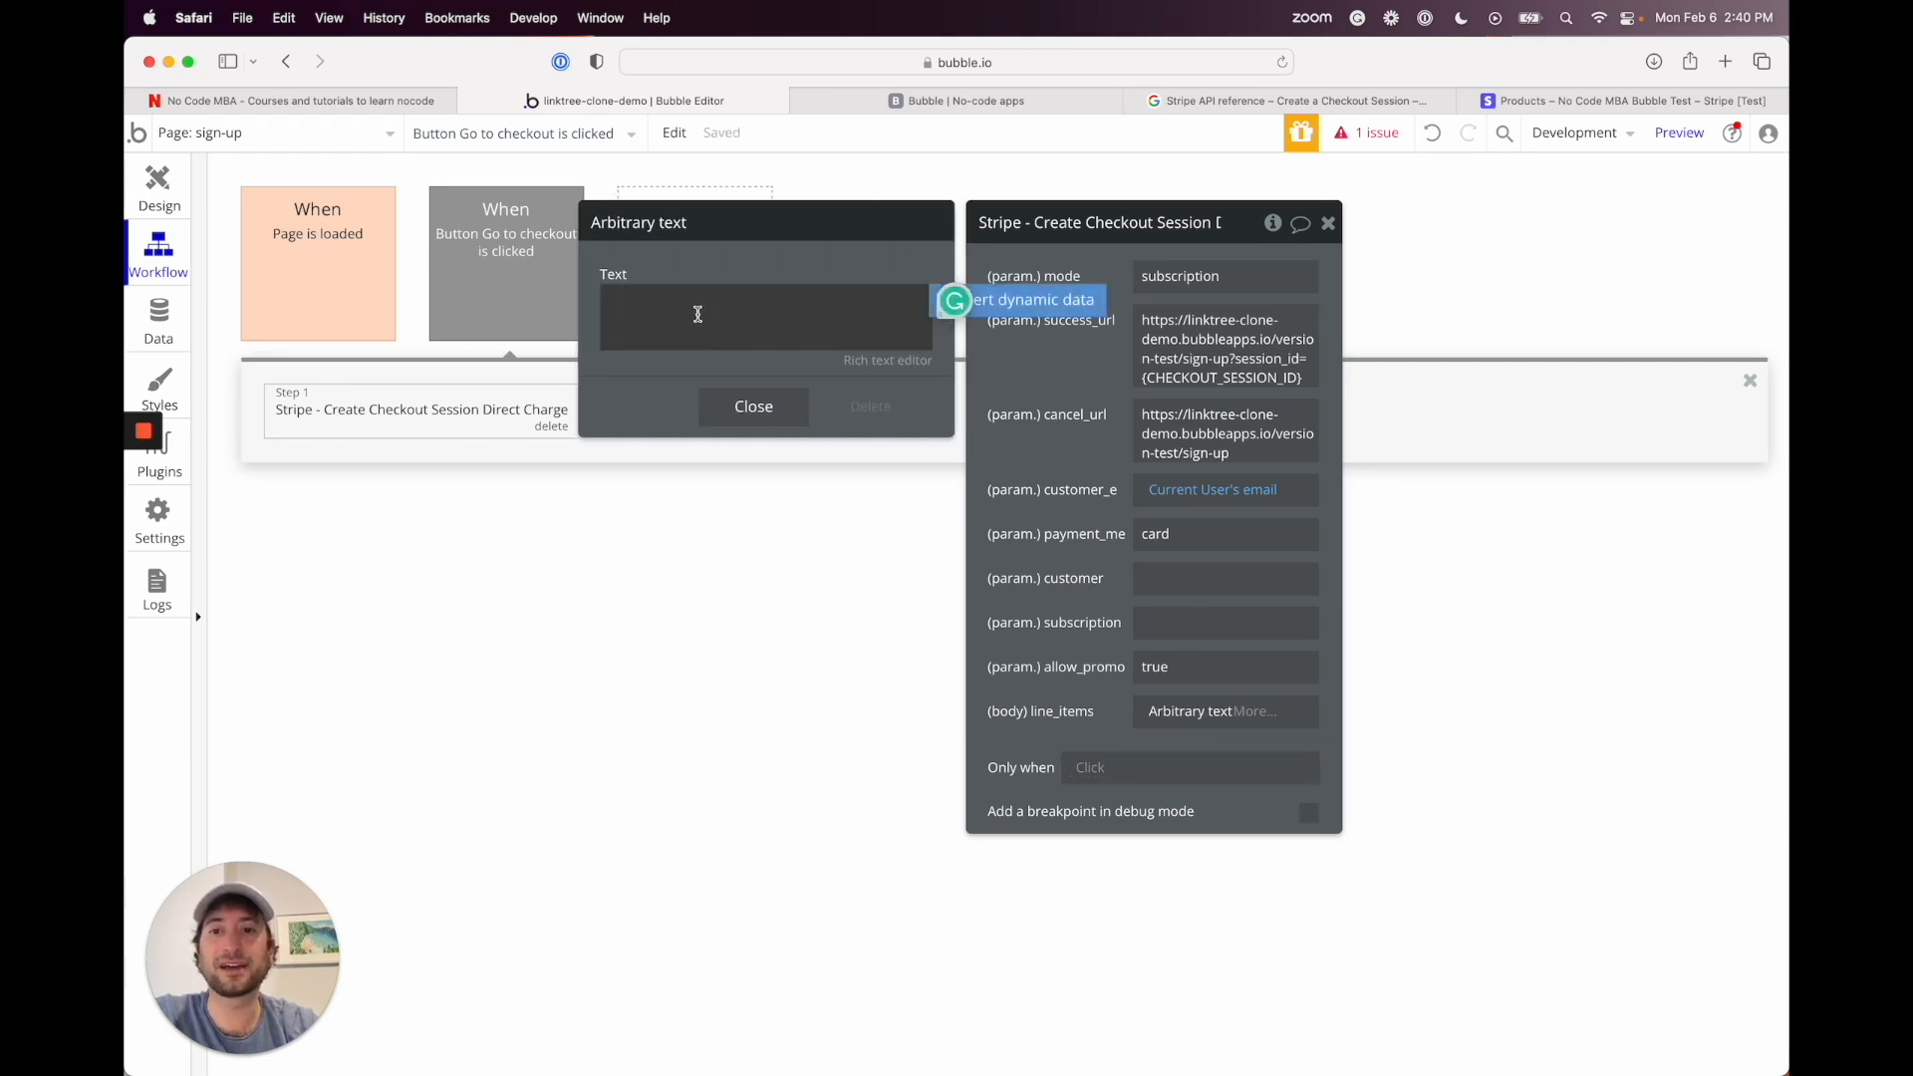
{"action": "key", "text": "super+v"}
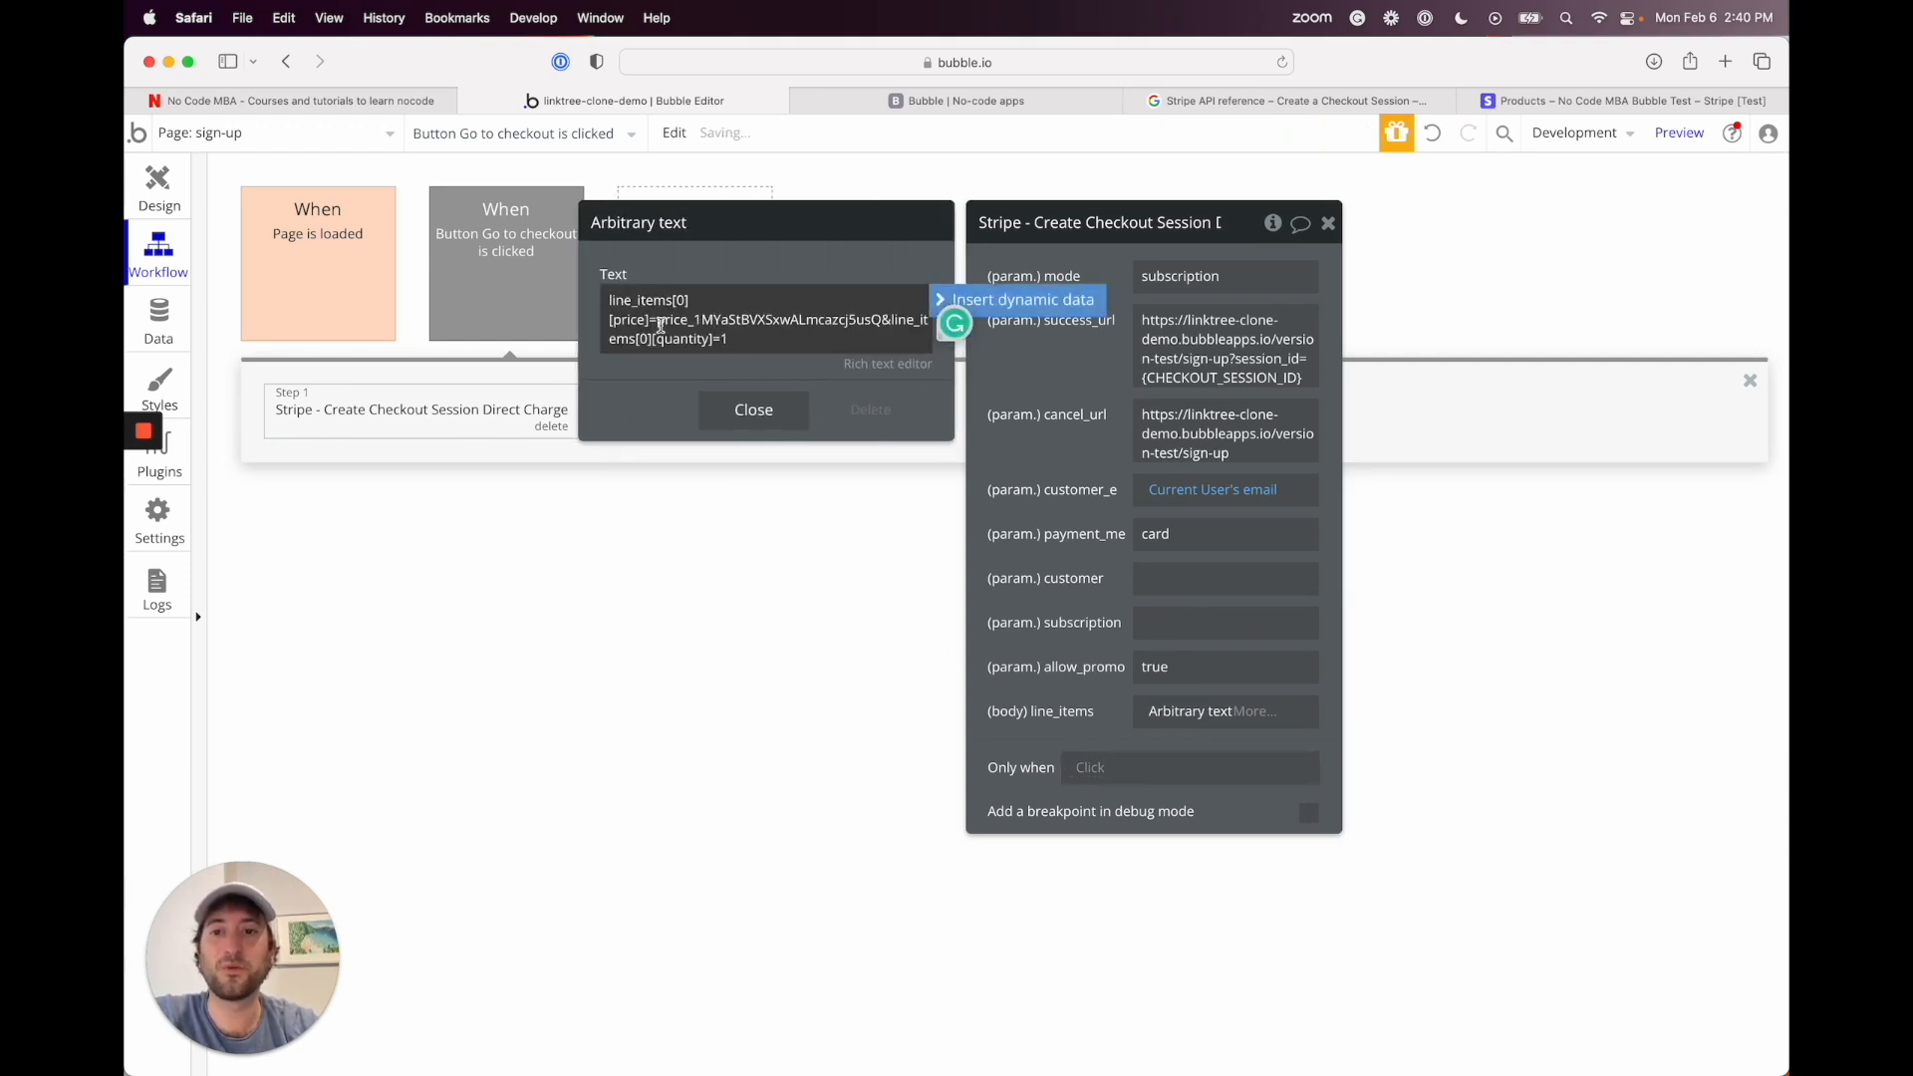
{"action": "left_click_drag", "start_coordinate": [660, 325], "coordinate": [883, 312]}
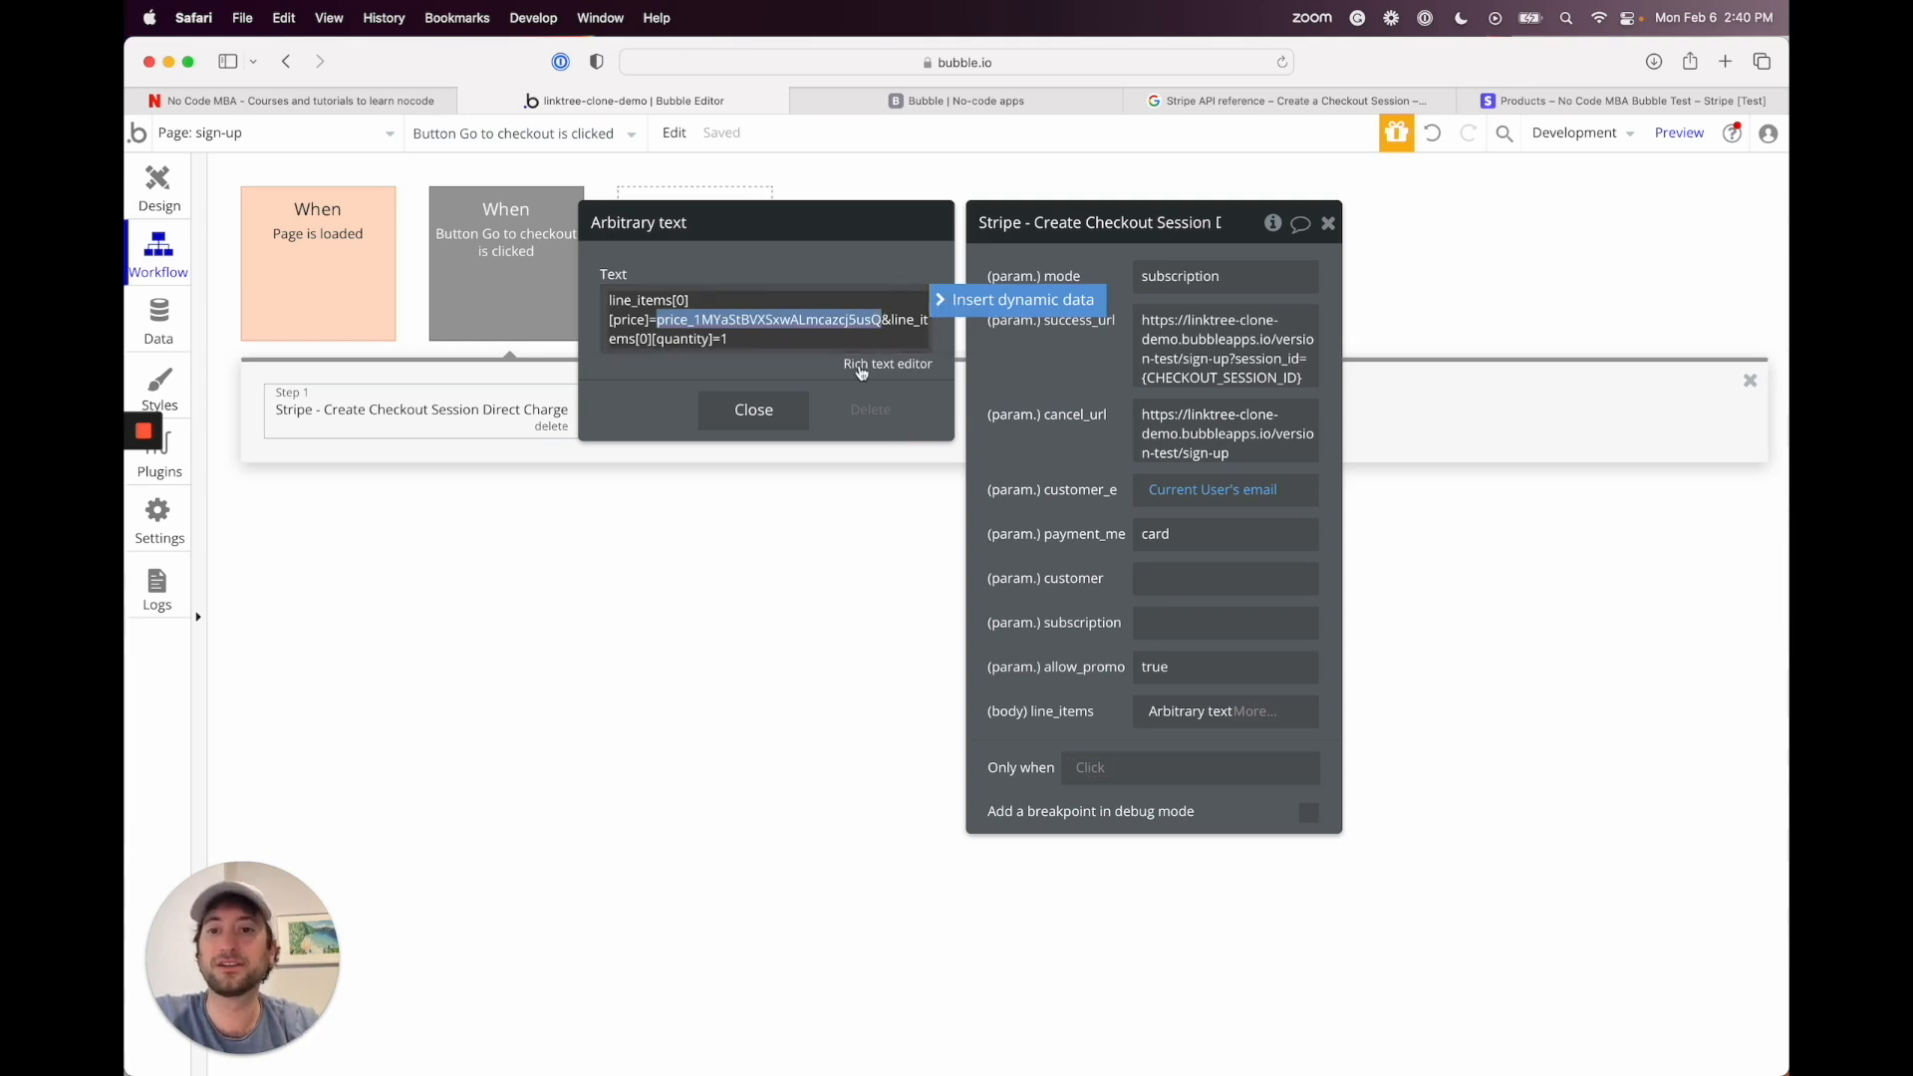
{"action": "left_click", "coordinate": [997, 300]}
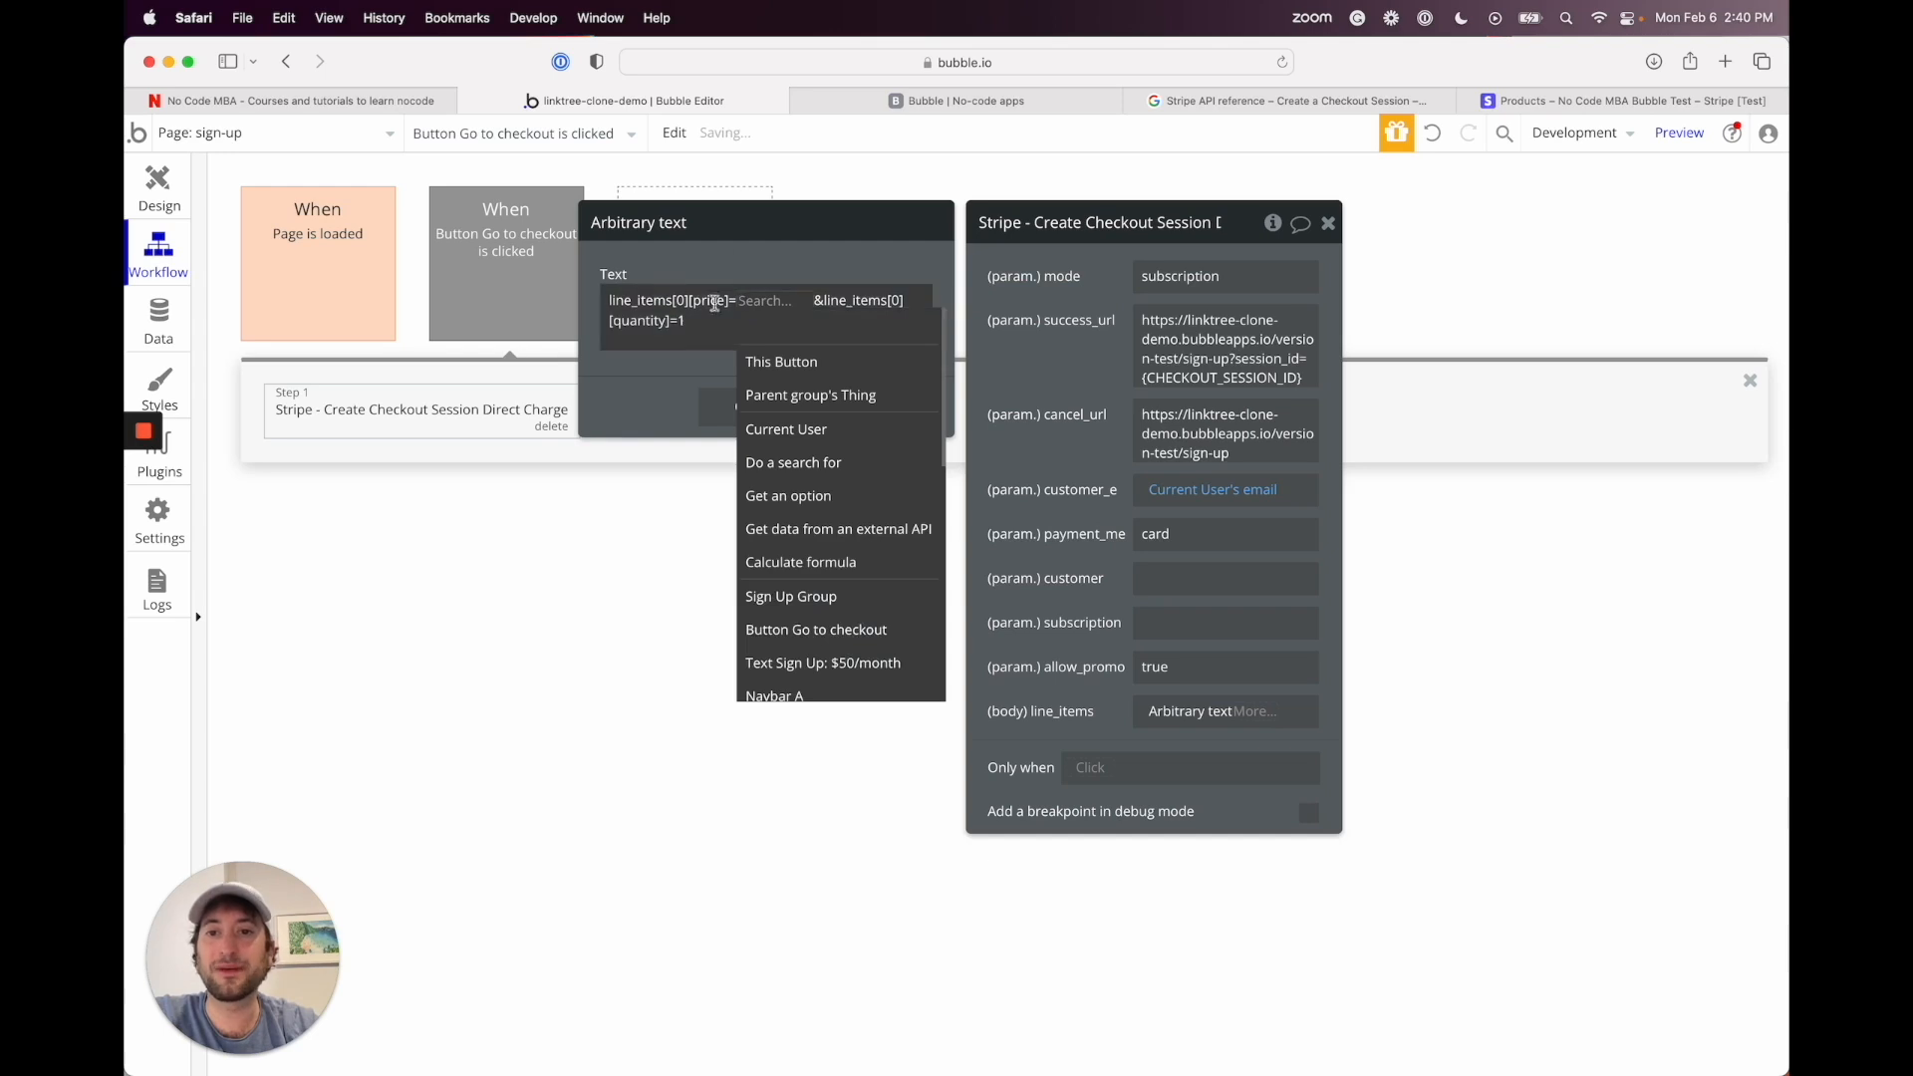
{"action": "left_click", "coordinate": [825, 464]}
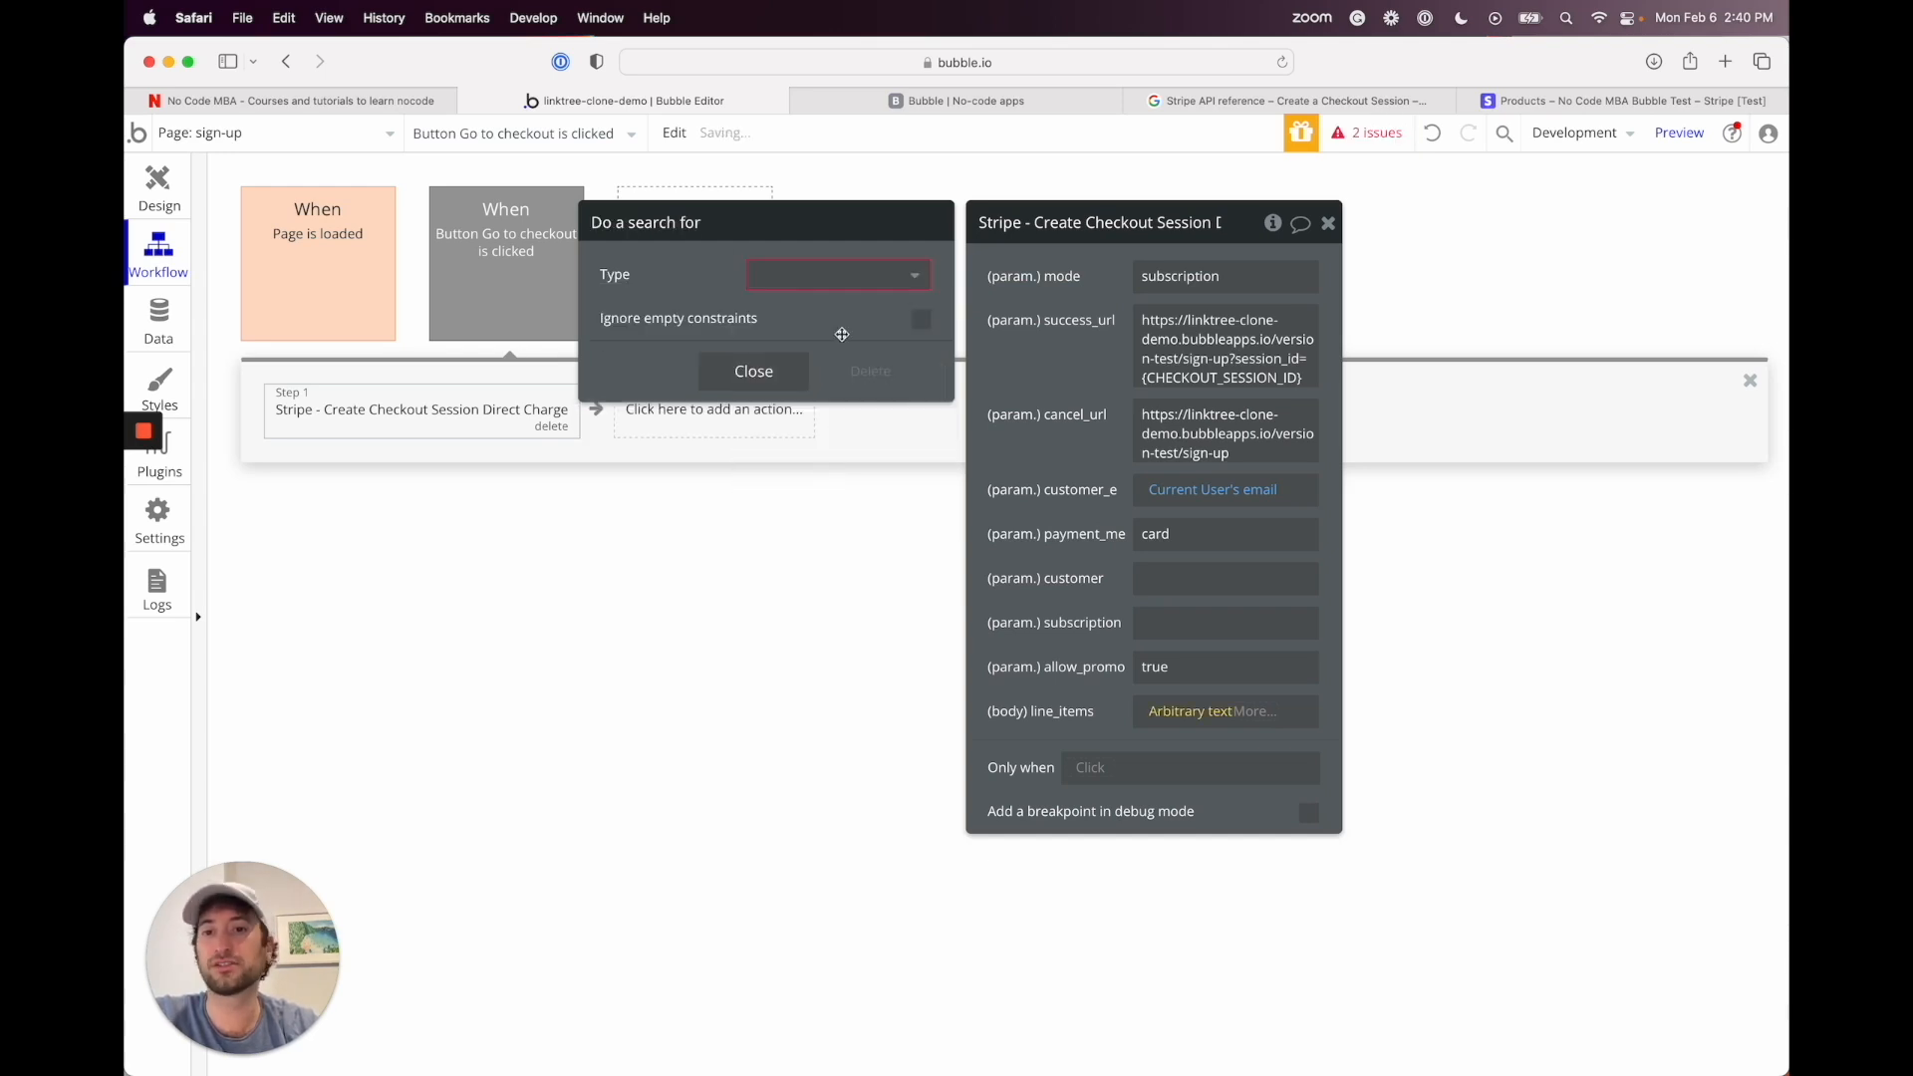
{"action": "left_click", "coordinate": [795, 283]}
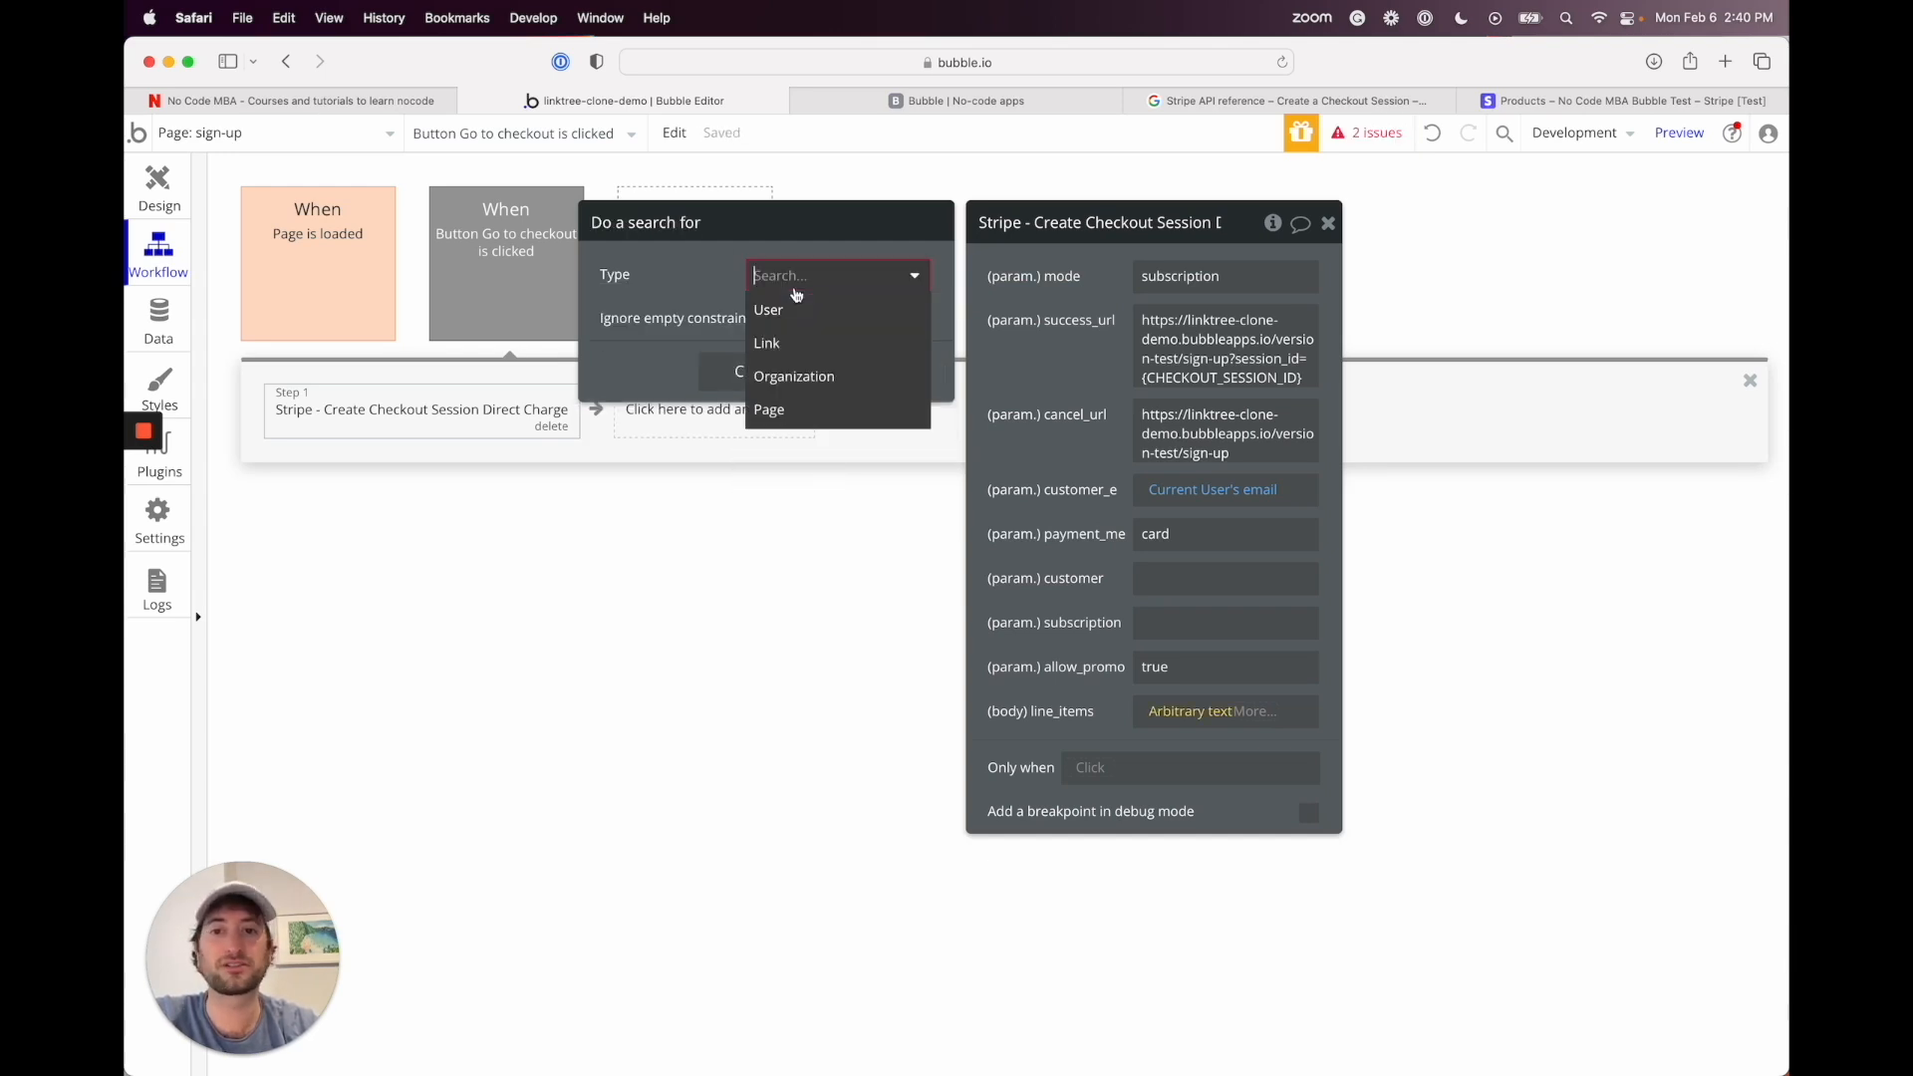
{"action": "left_click", "coordinate": [710, 272]}
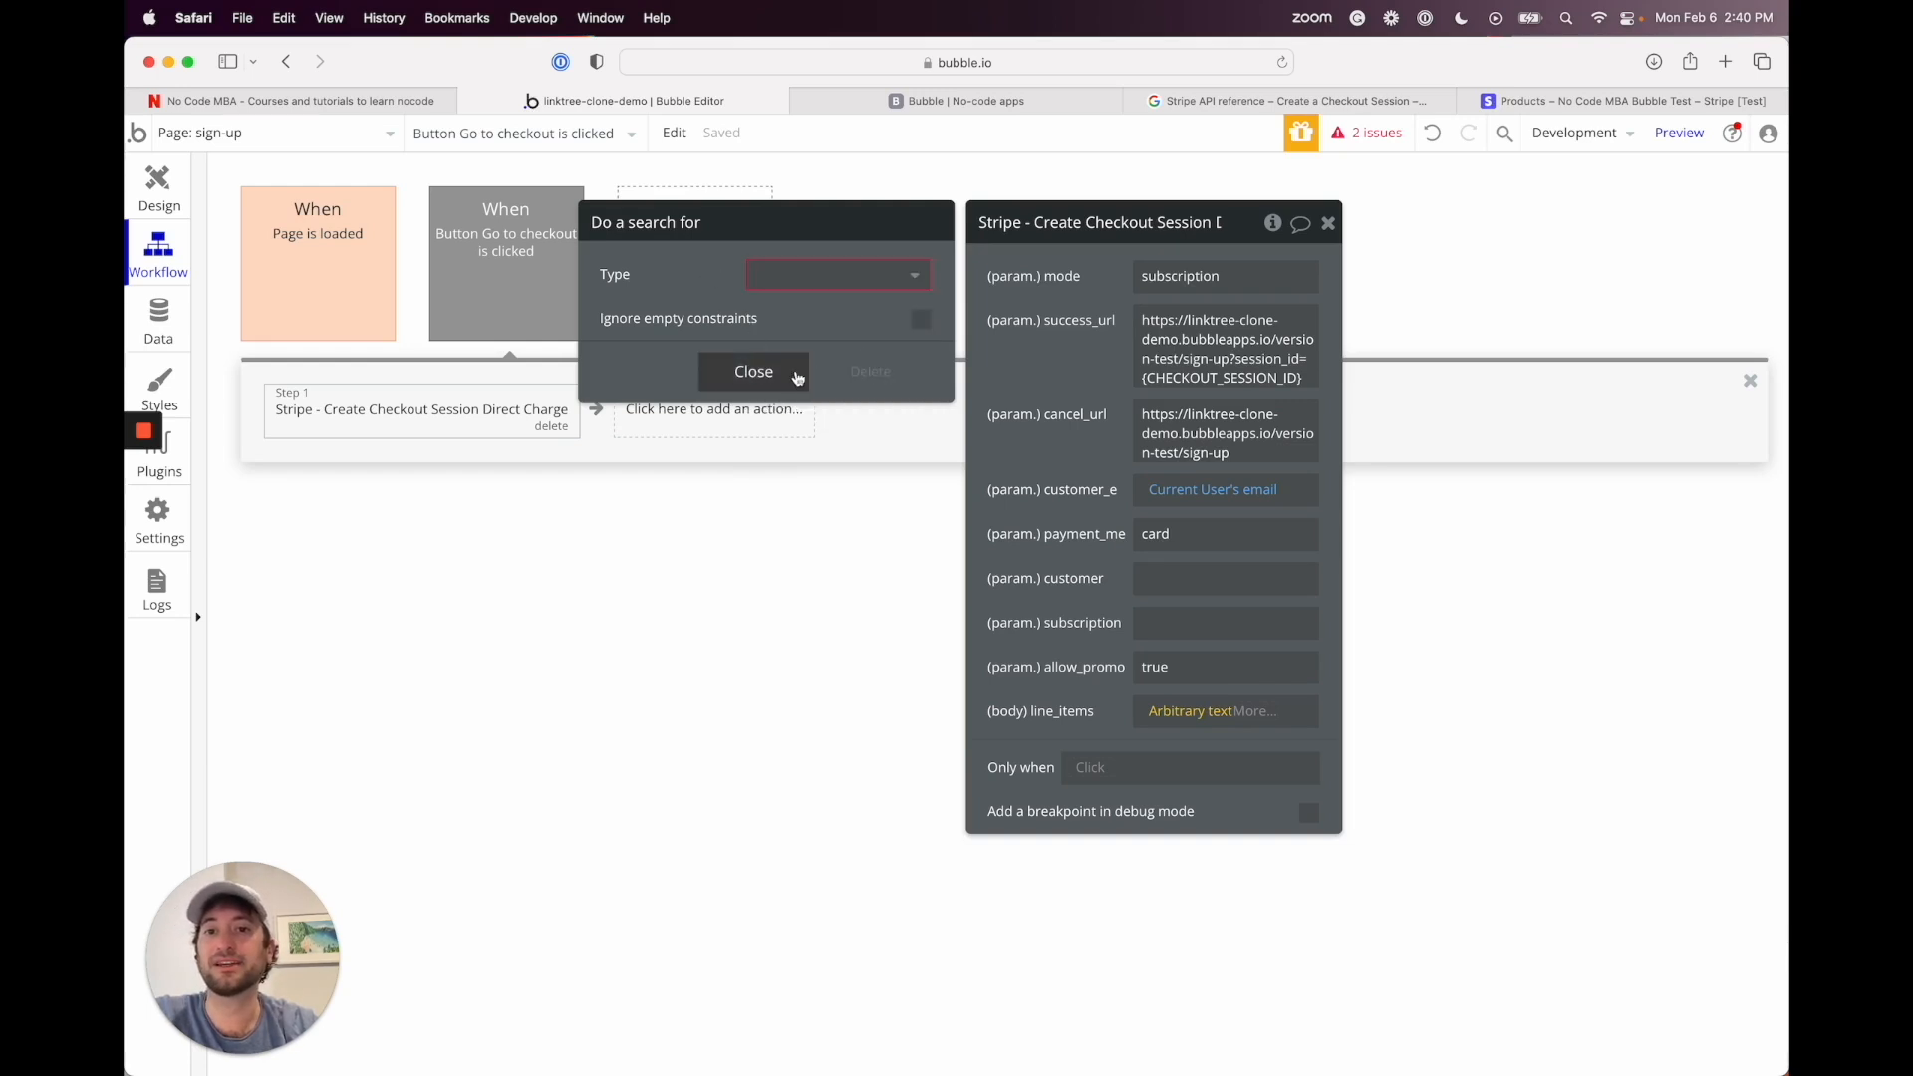
{"action": "left_click", "coordinate": [867, 372]}
Step: Undo until the fixed price ID and quantity=1 are restored, then close the text editor
{"action": "left_click", "coordinate": [785, 291]}
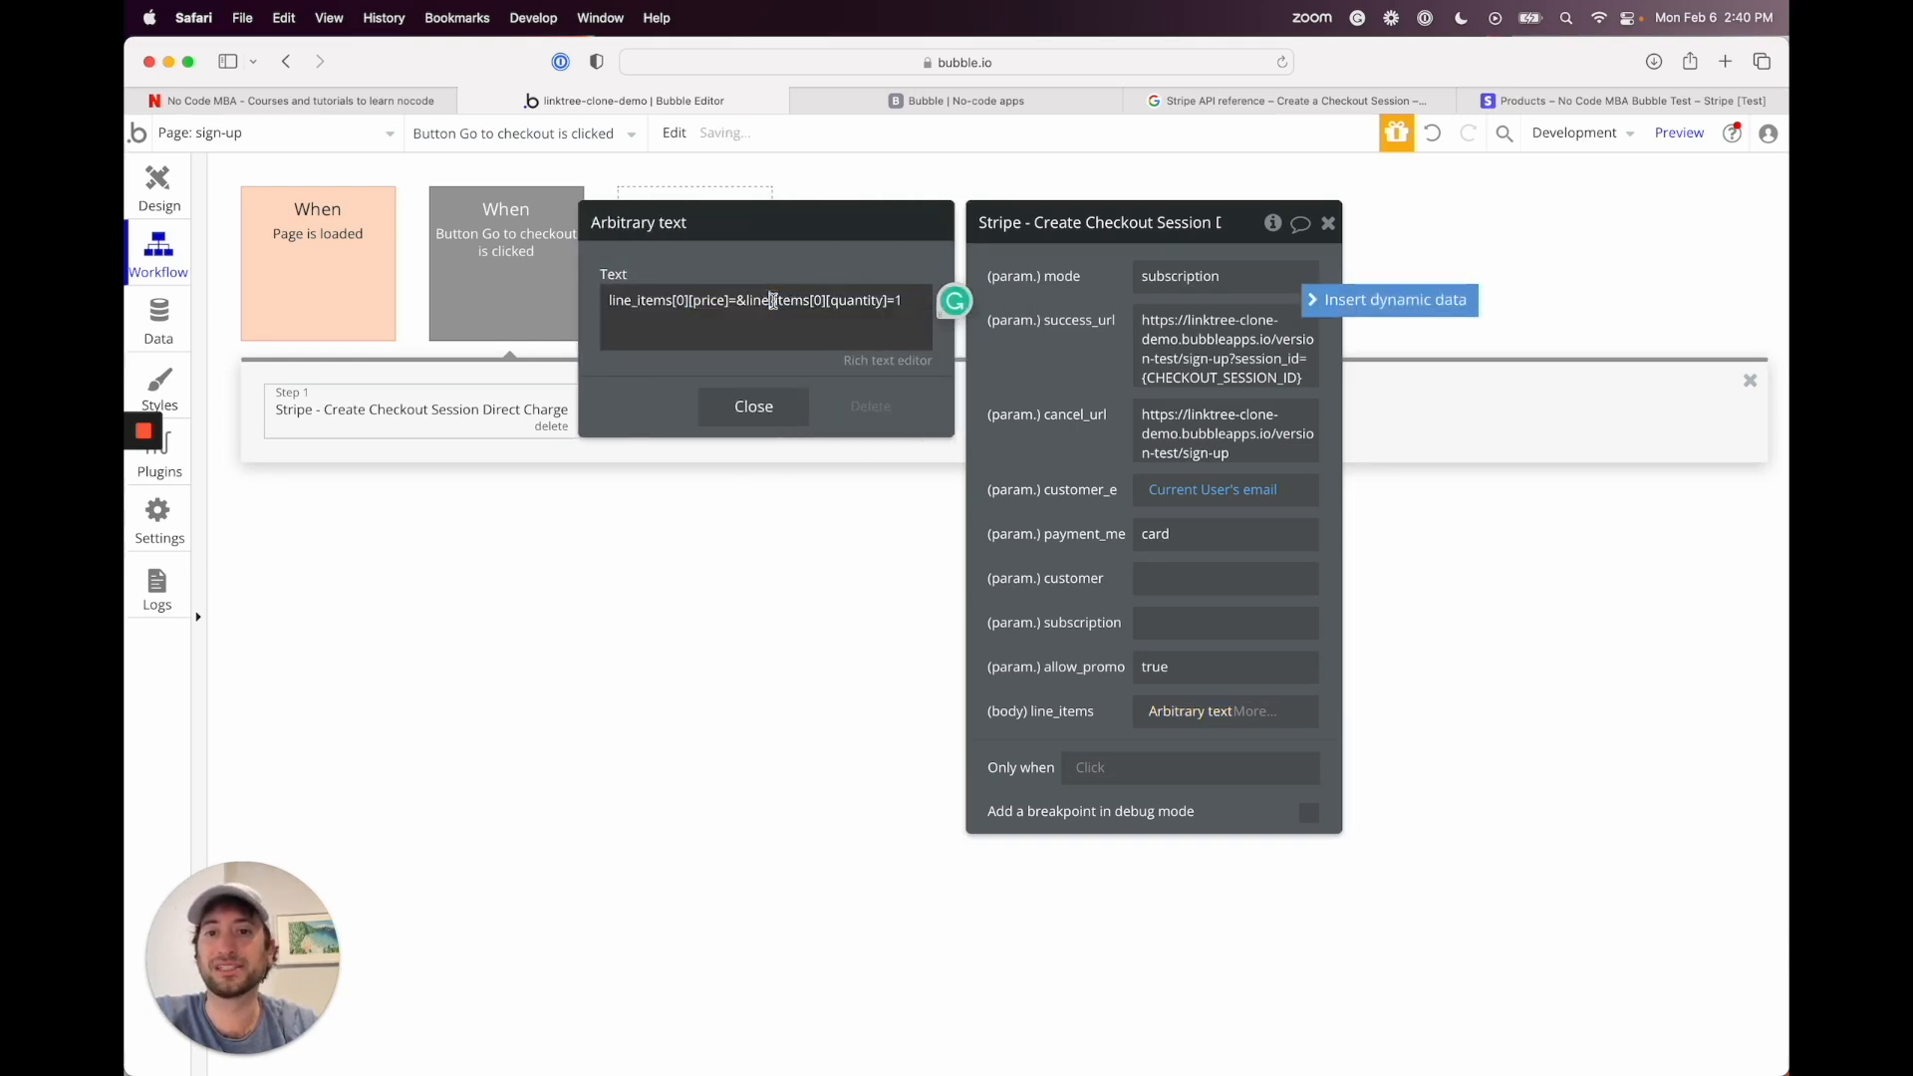
{"action": "left_click", "coordinate": [1435, 141]}
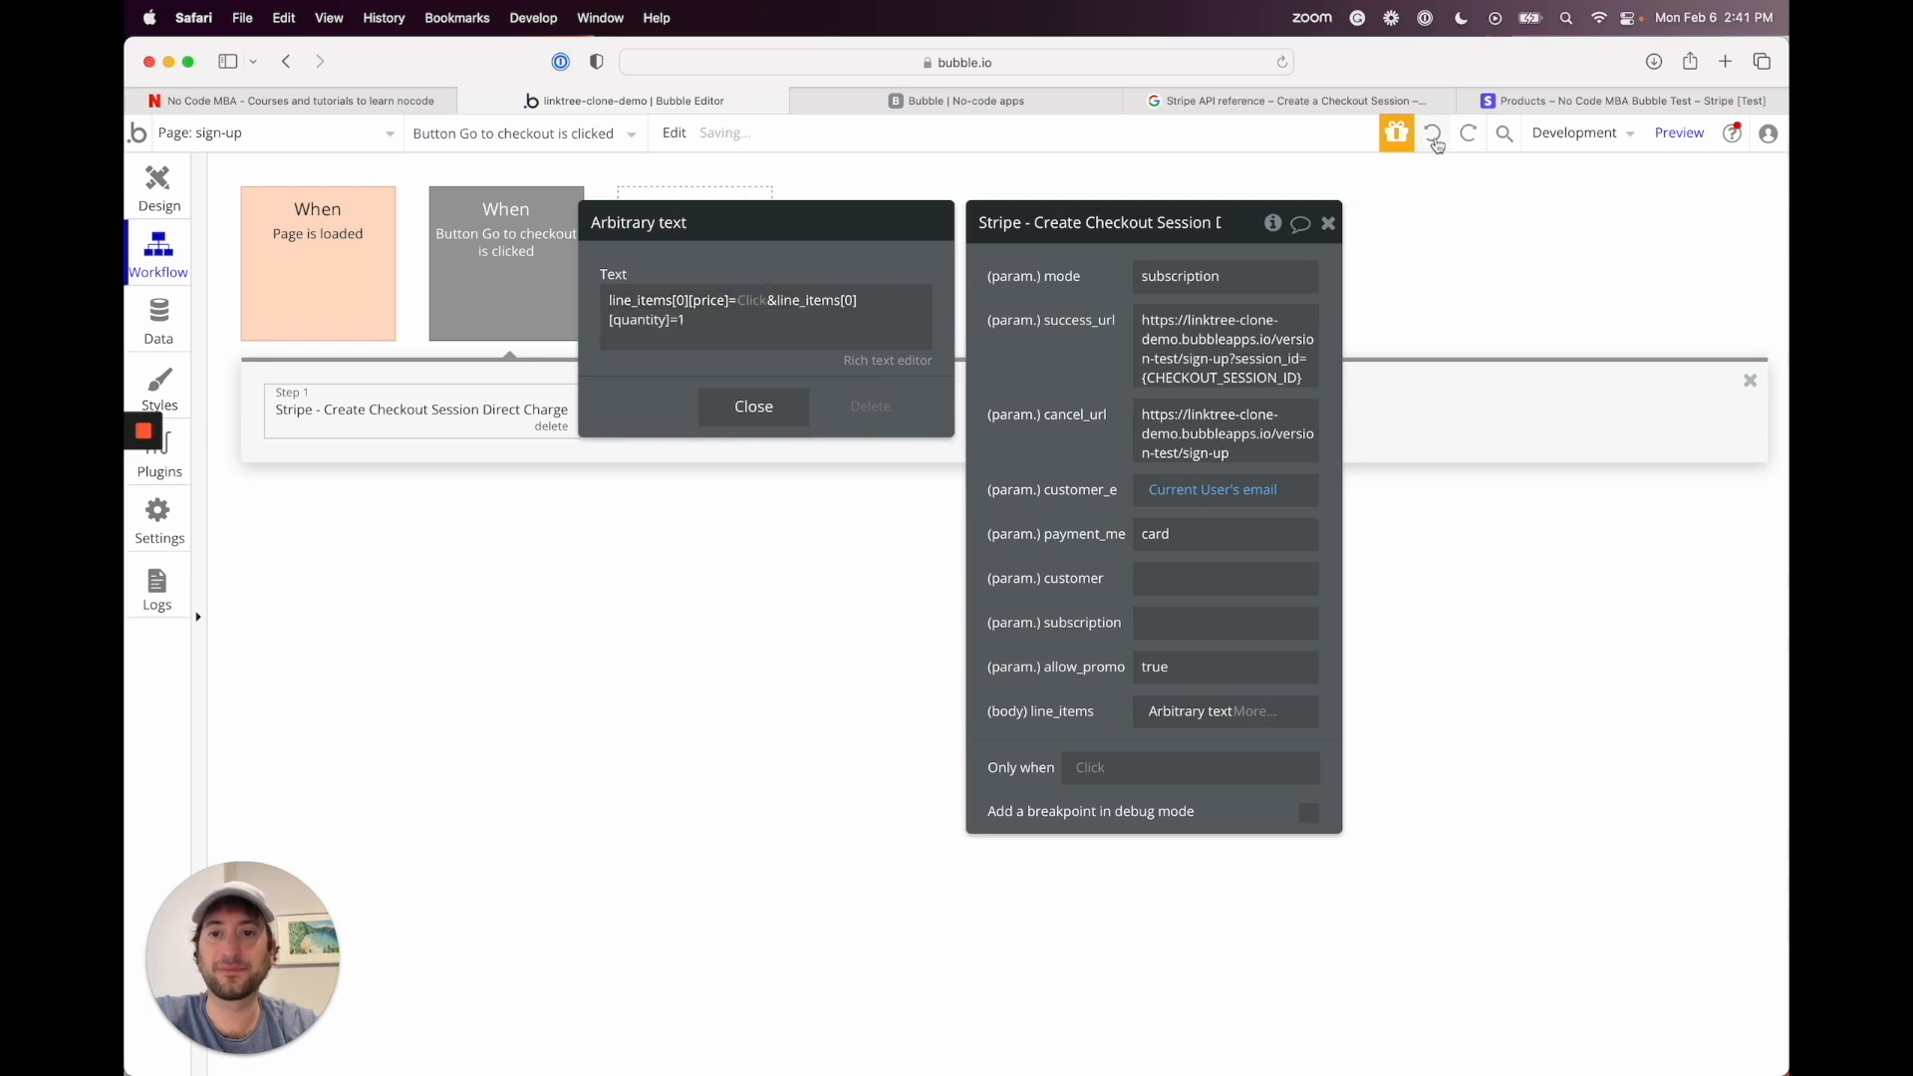
{"action": "left_click", "coordinate": [1435, 143]}
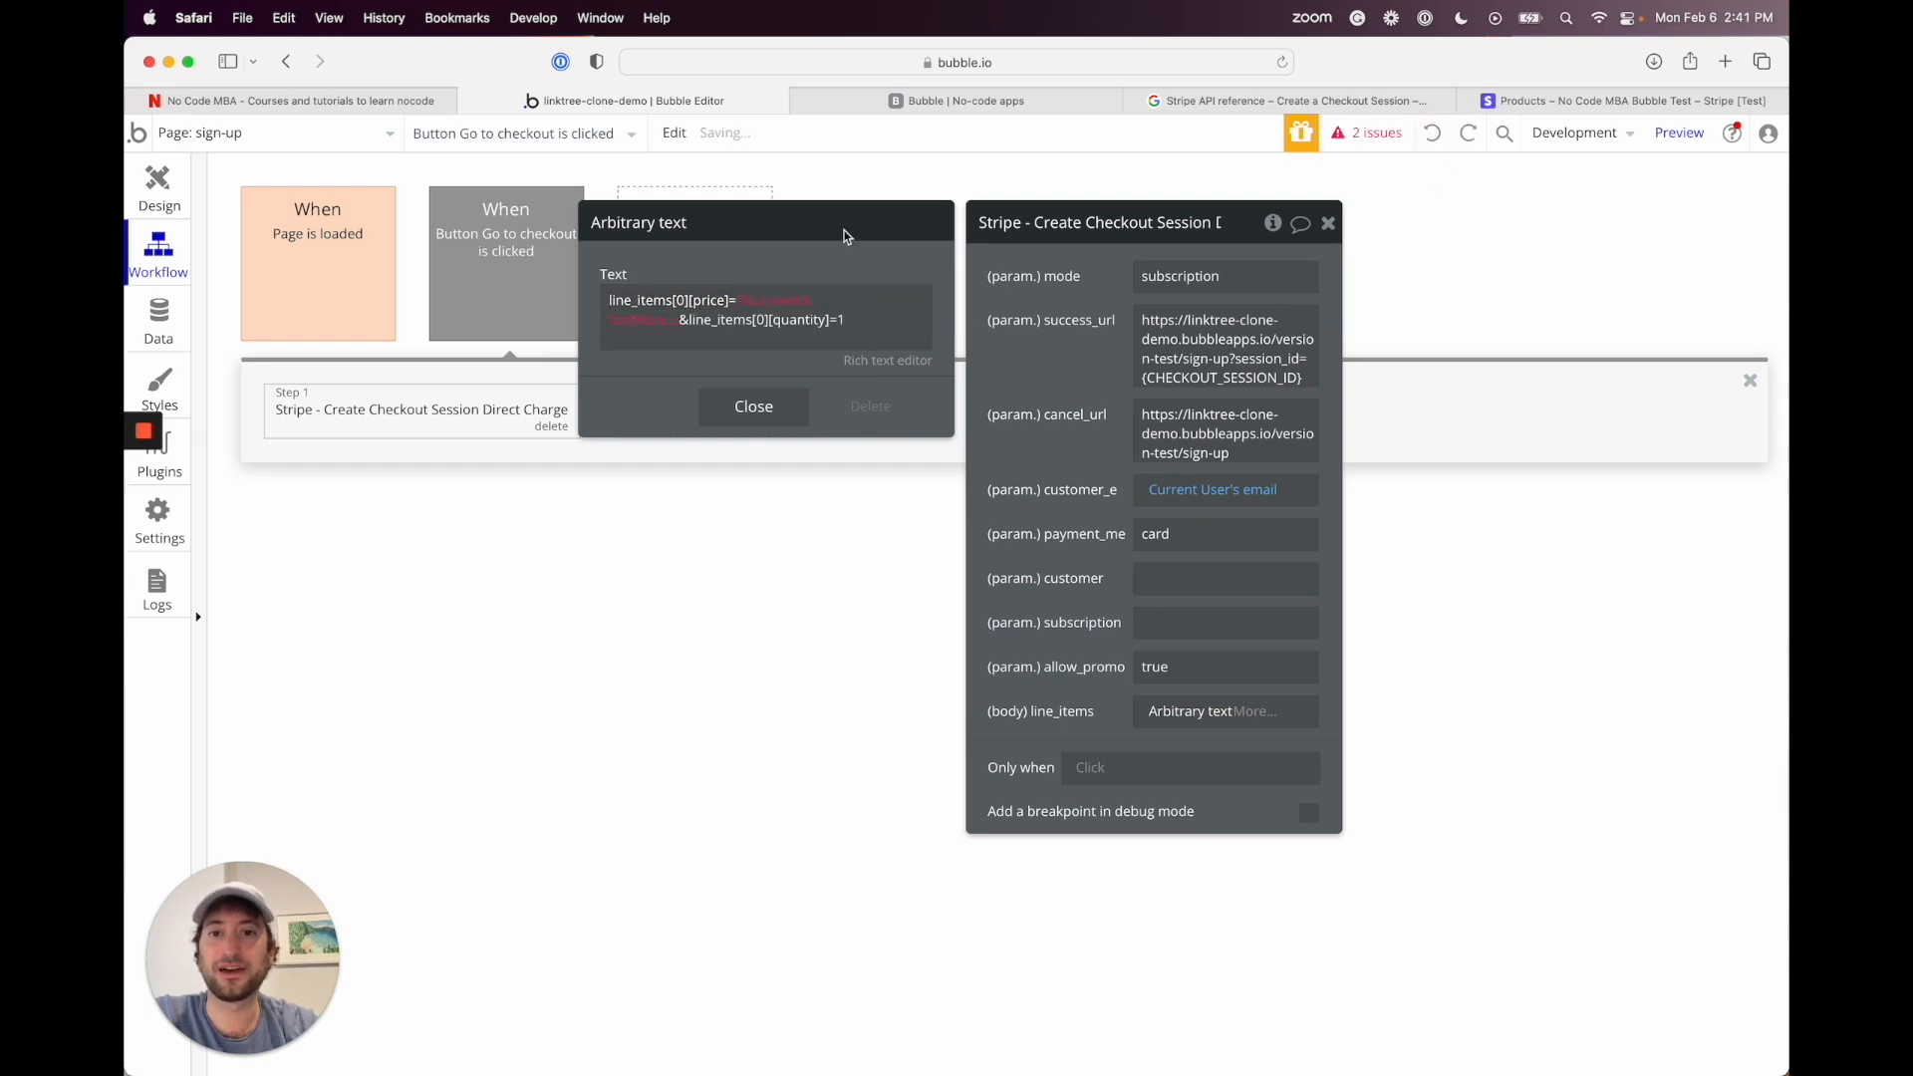
{"action": "left_click", "coordinate": [1432, 135]}
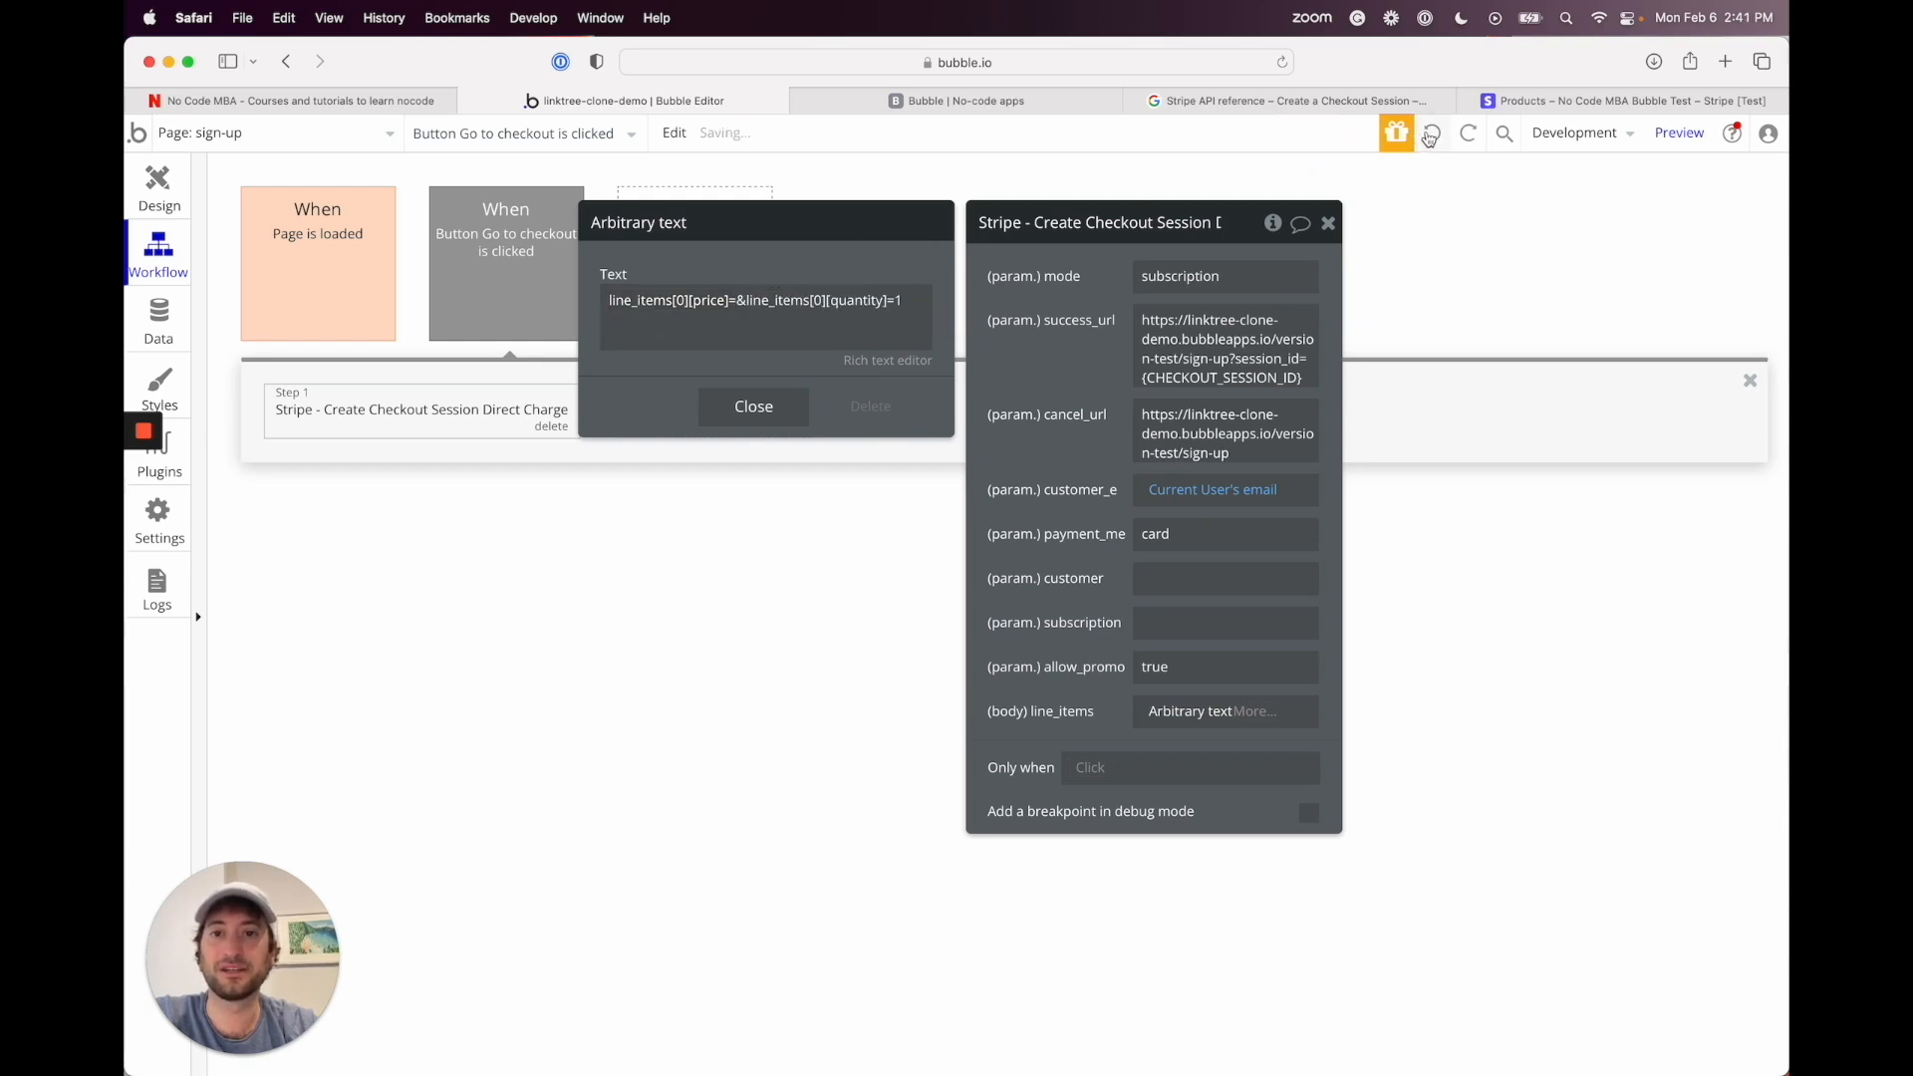
{"action": "left_click", "coordinate": [1431, 132]}
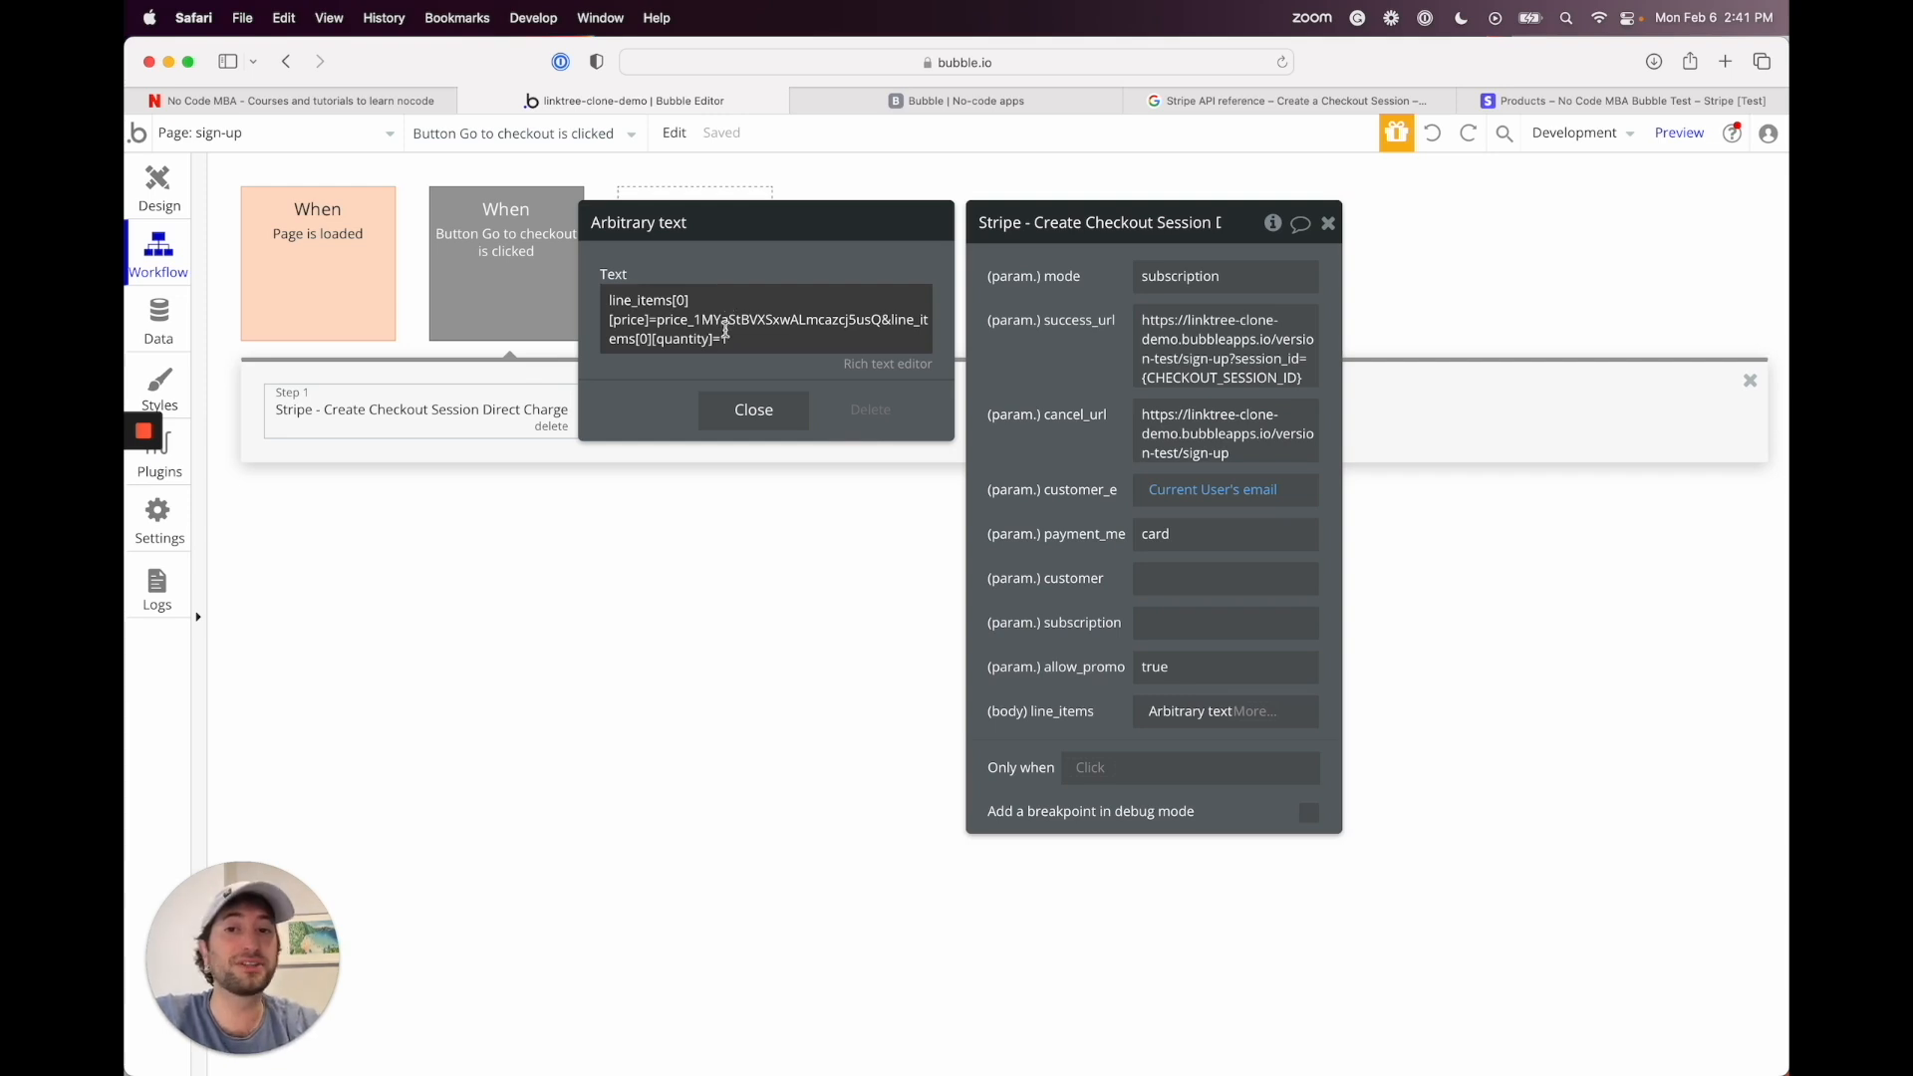
{"action": "left_click", "coordinate": [745, 338]}
{"action": "left_click", "coordinate": [733, 339]}
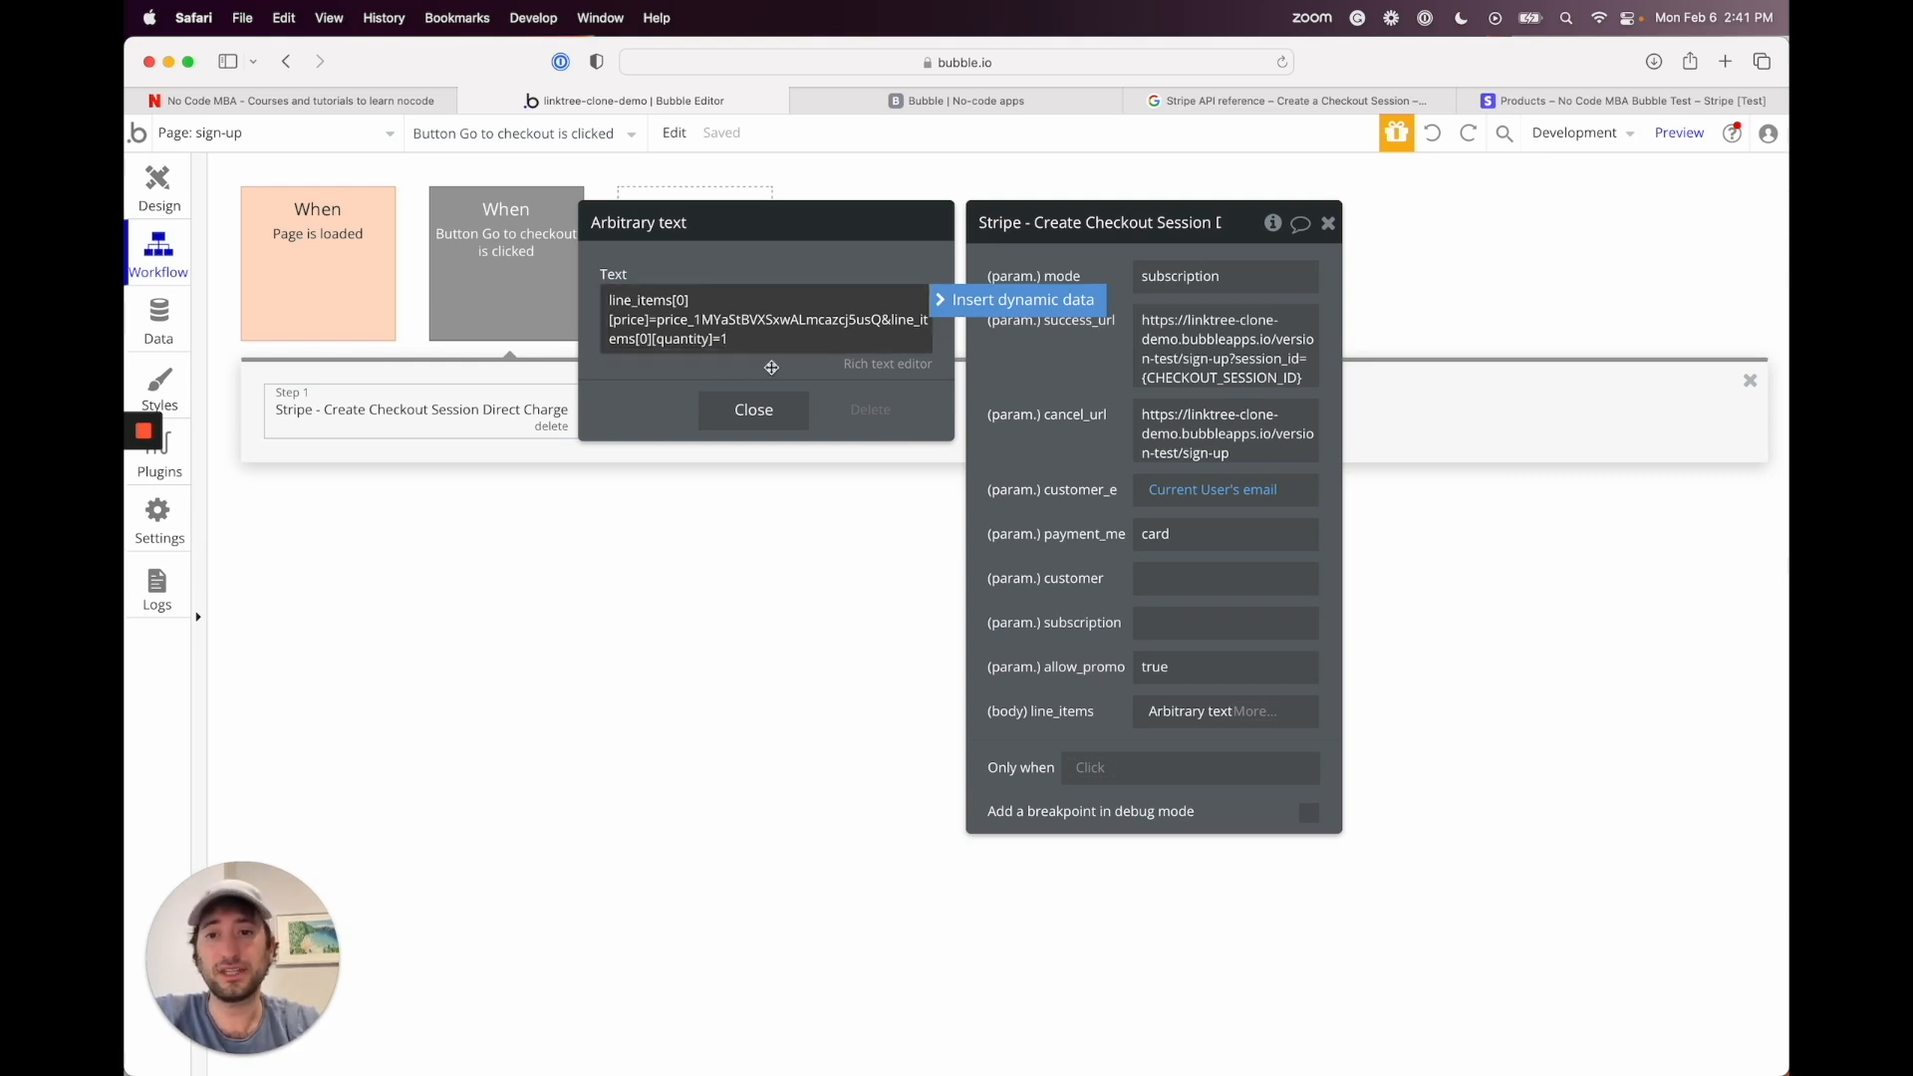
{"action": "left_click", "coordinate": [724, 425]}
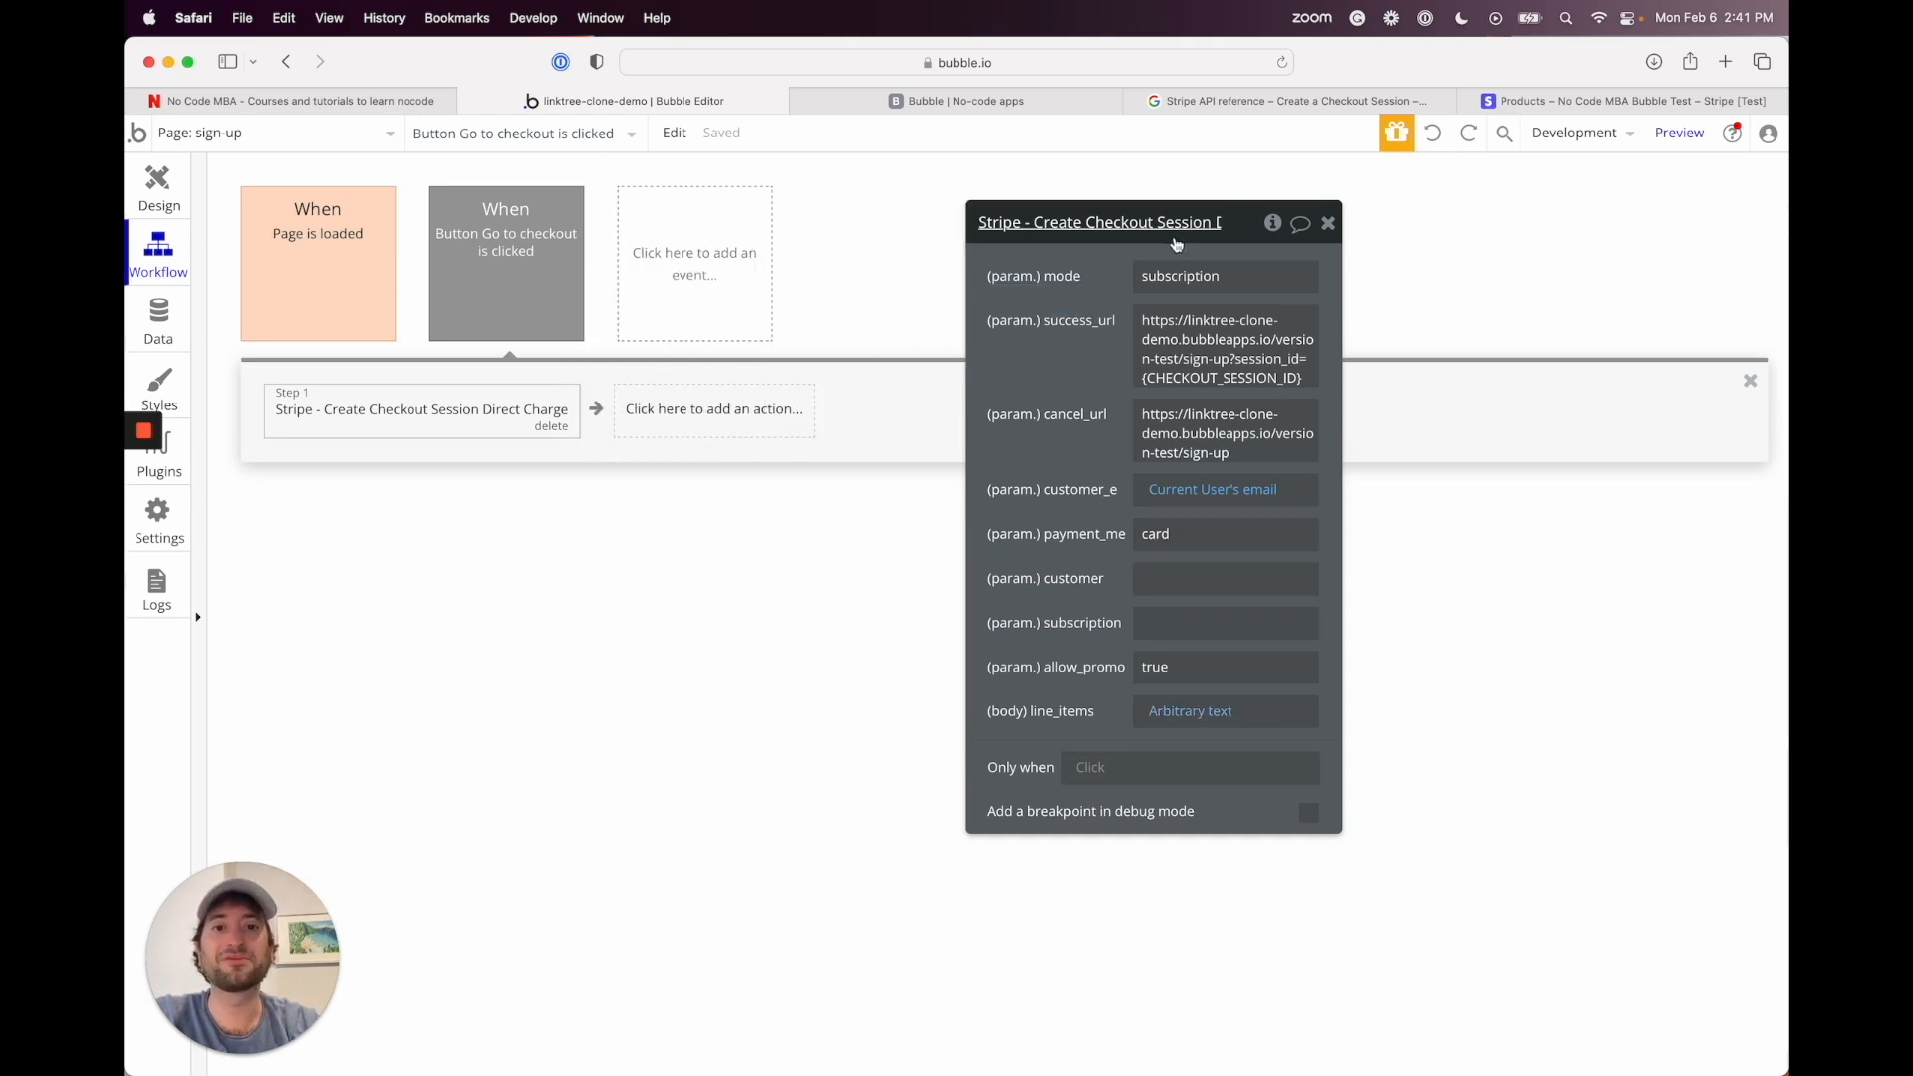
Step: Add a Go to page action as step 2, then delete it as a mistake
{"action": "left_click_drag", "start_coordinate": [1075, 460], "coordinate": [1279, 440]}
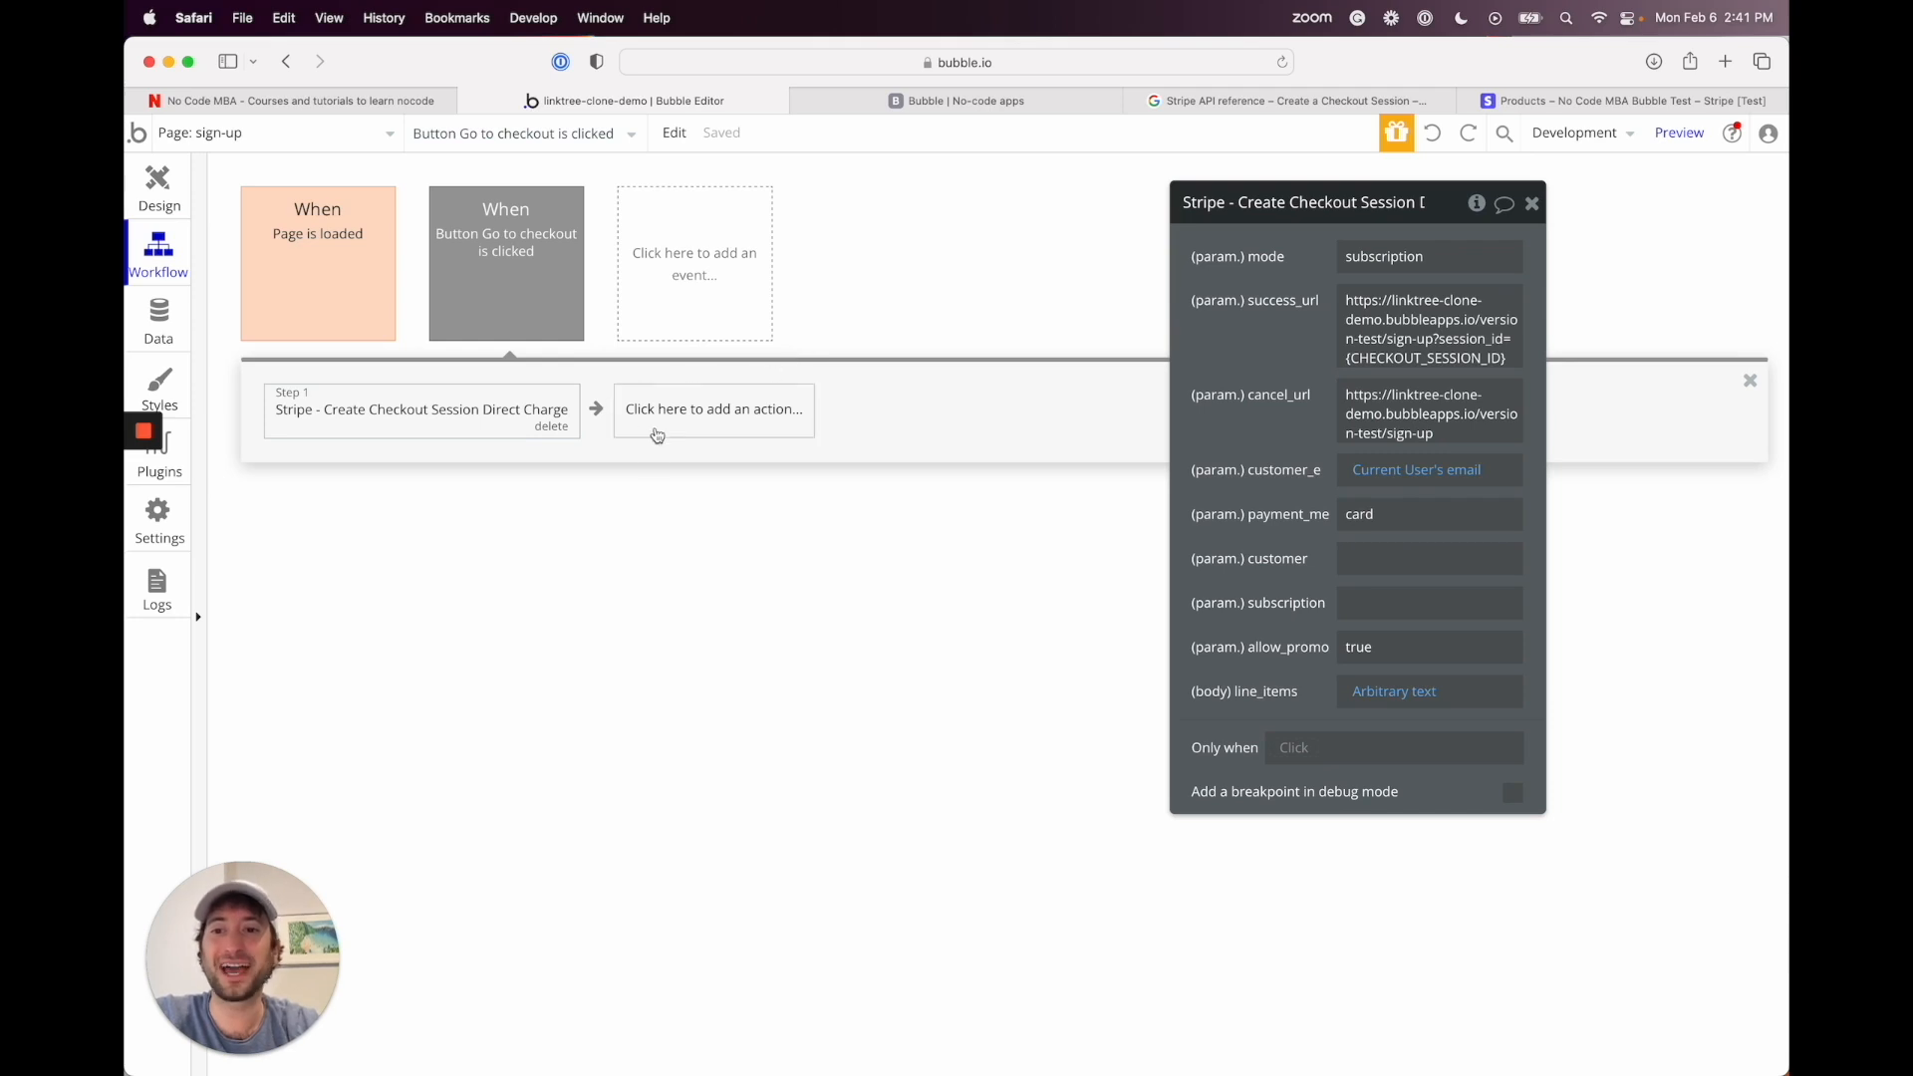
{"action": "left_click", "coordinate": [683, 414]}
{"action": "mouse_move", "coordinate": [698, 538]}
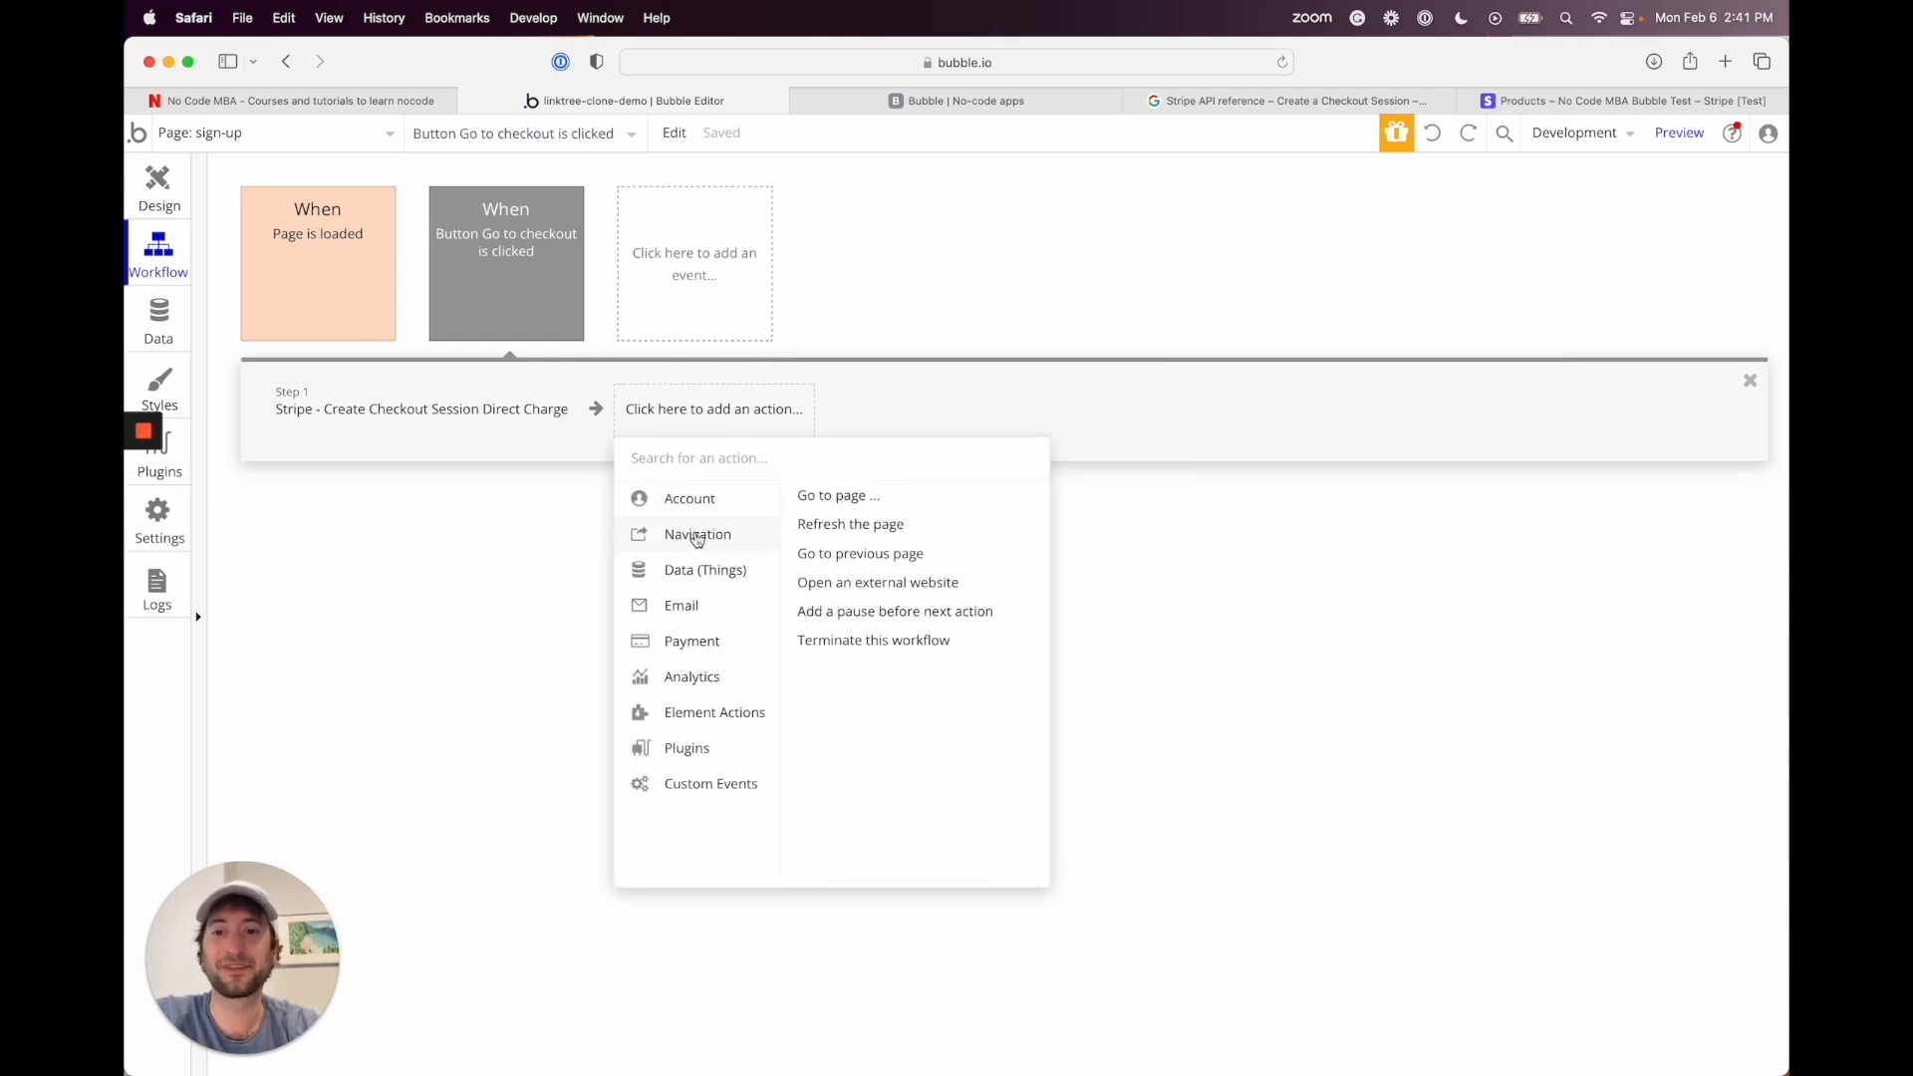
{"action": "left_click", "coordinate": [829, 498]}
{"action": "left_click", "coordinate": [1370, 257]}
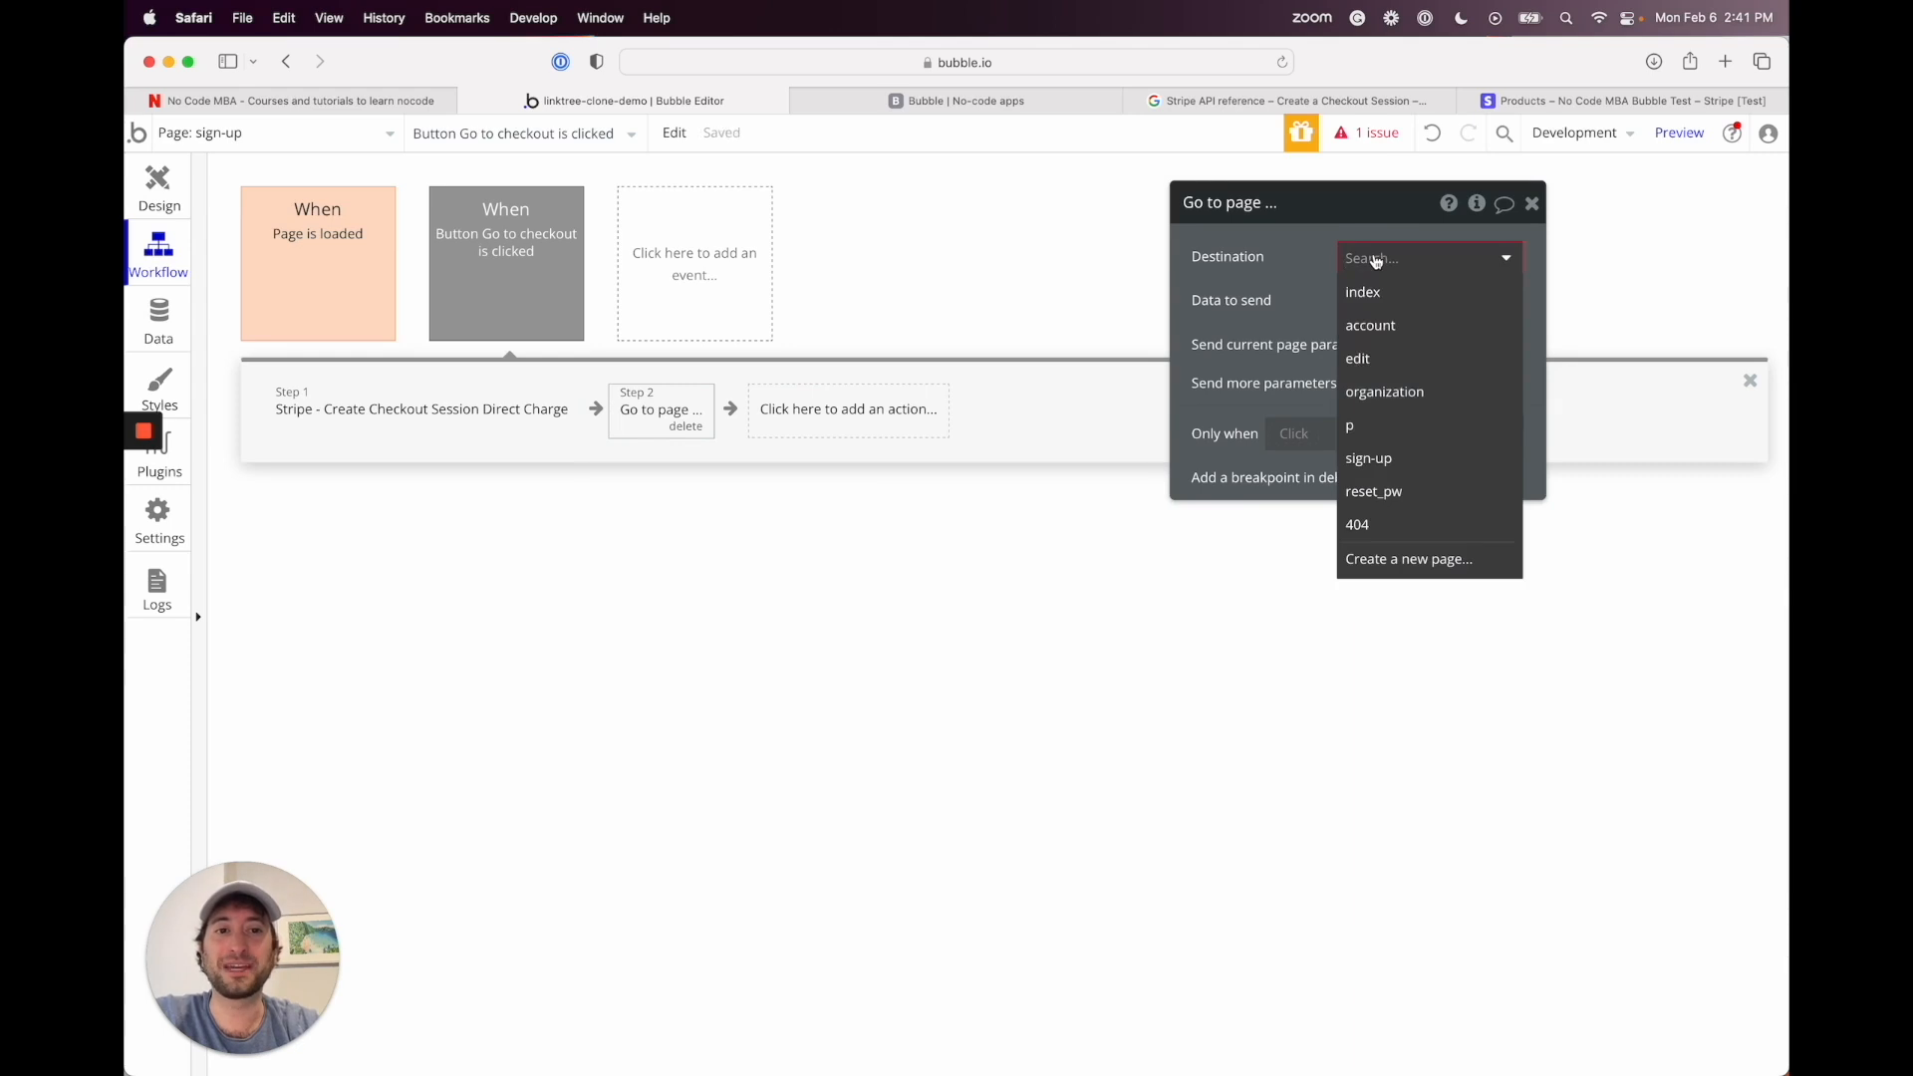
{"action": "left_click", "coordinate": [1296, 260]}
{"action": "left_click", "coordinate": [685, 427]}
Step: Add Navigation > Open an external website as step 2 instead
{"action": "left_click", "coordinate": [678, 426]}
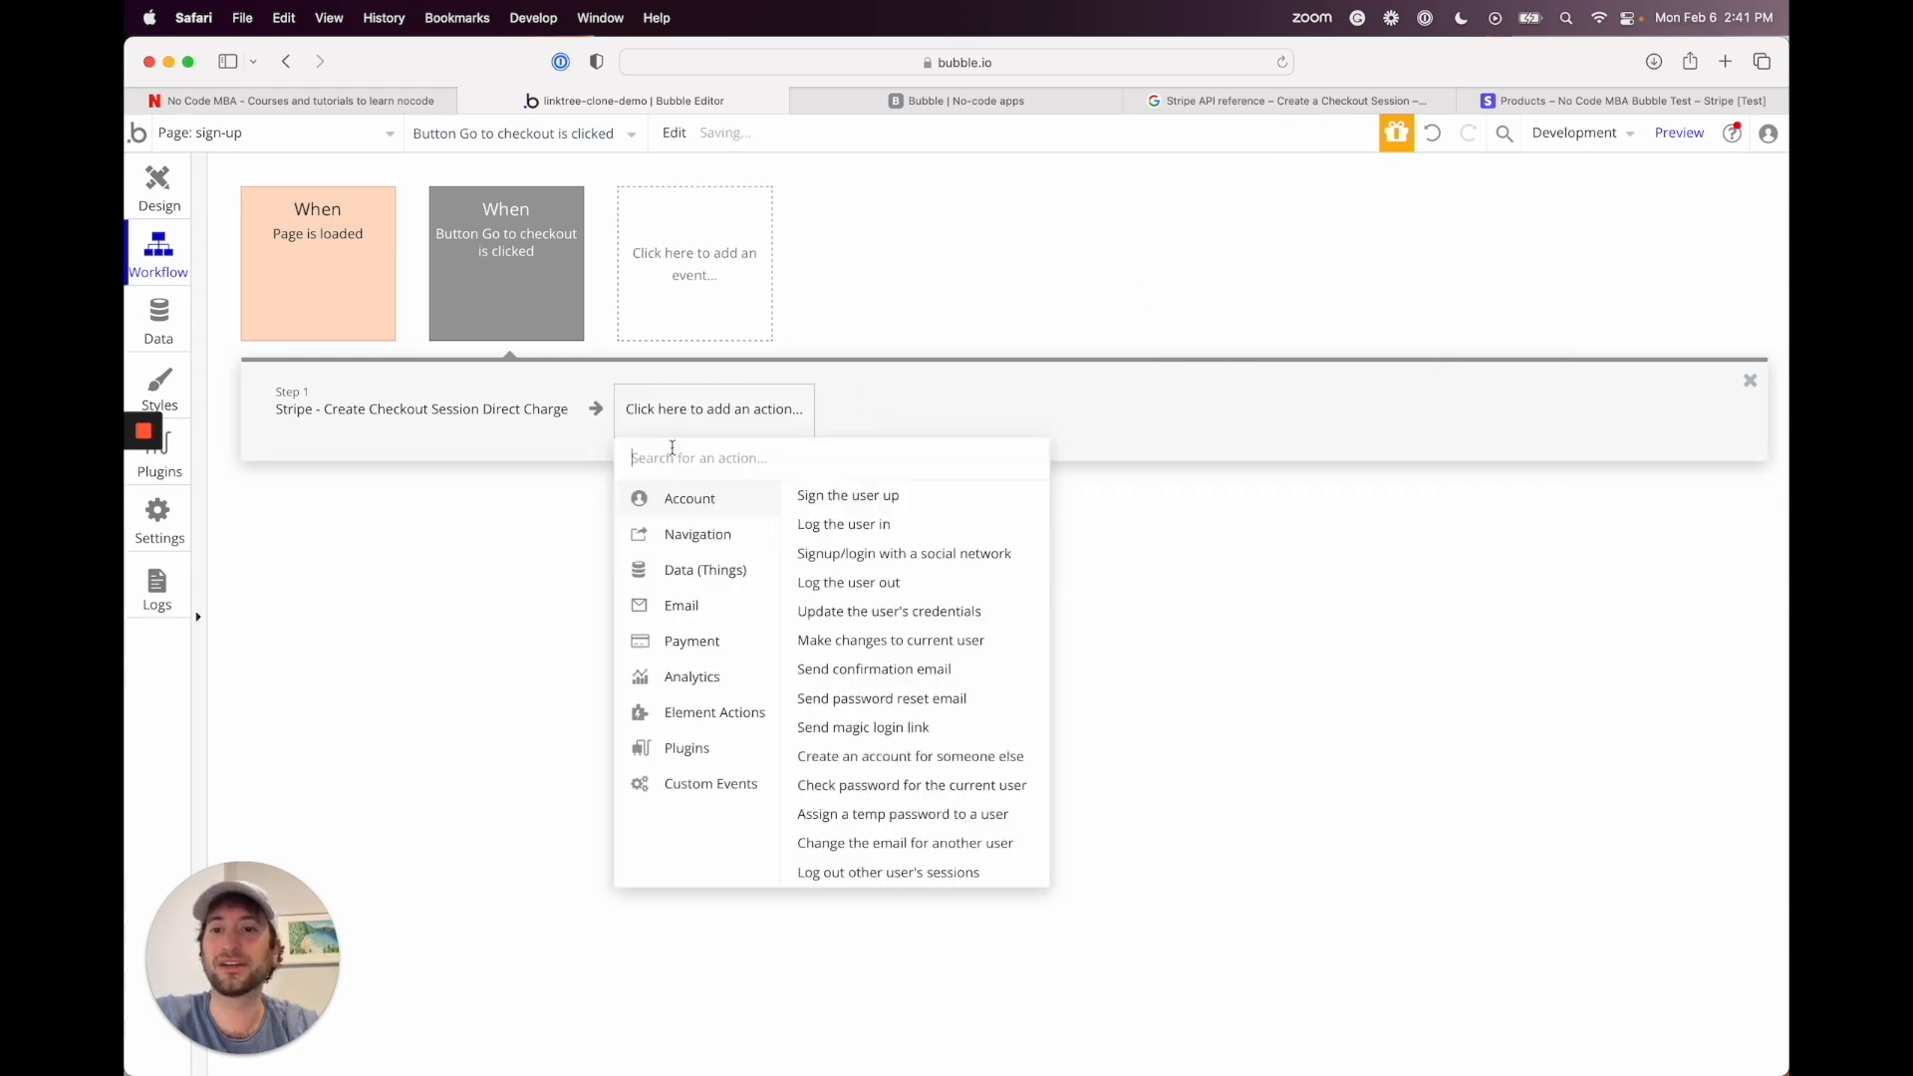
{"action": "mouse_move", "coordinate": [682, 538]}
{"action": "left_click", "coordinate": [865, 583]}
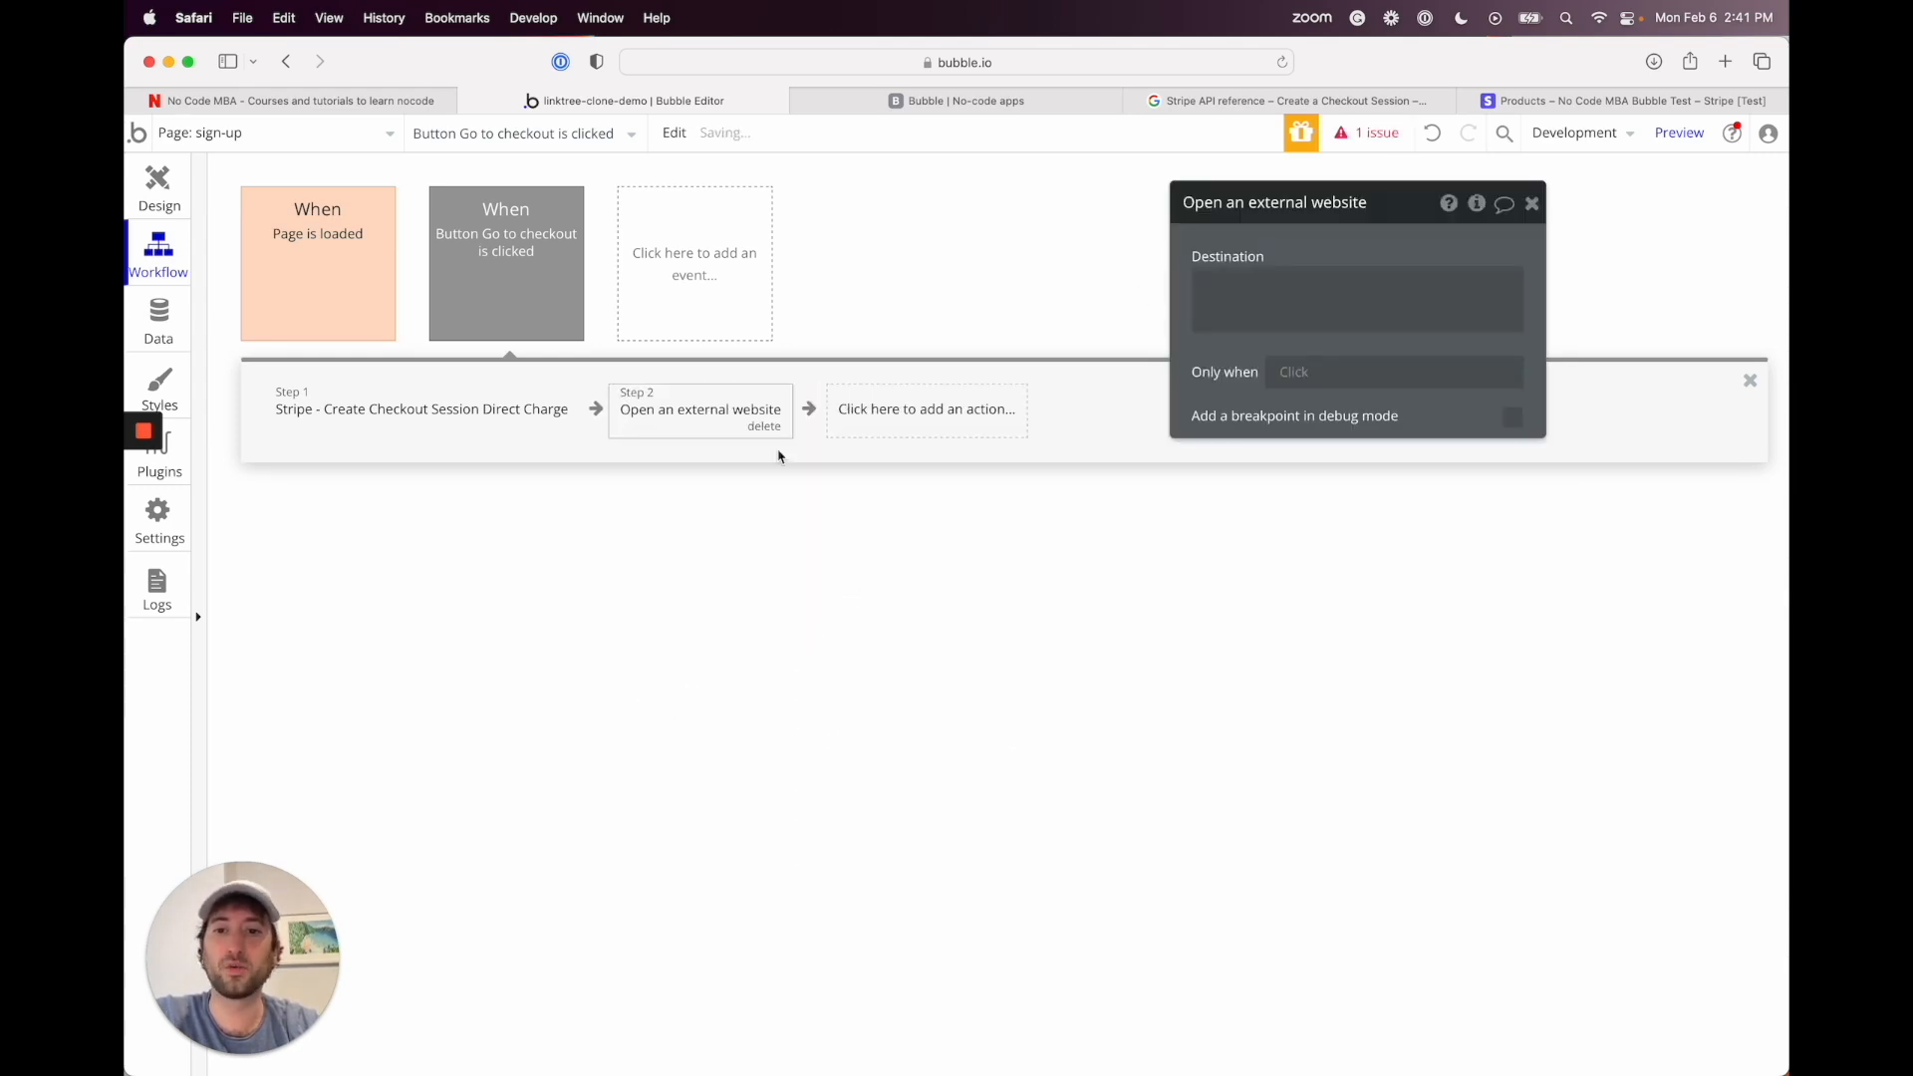
Step: Set the website destination to Result of step 1's body url and preview the sign-up page
{"action": "left_click", "coordinate": [1295, 305]}
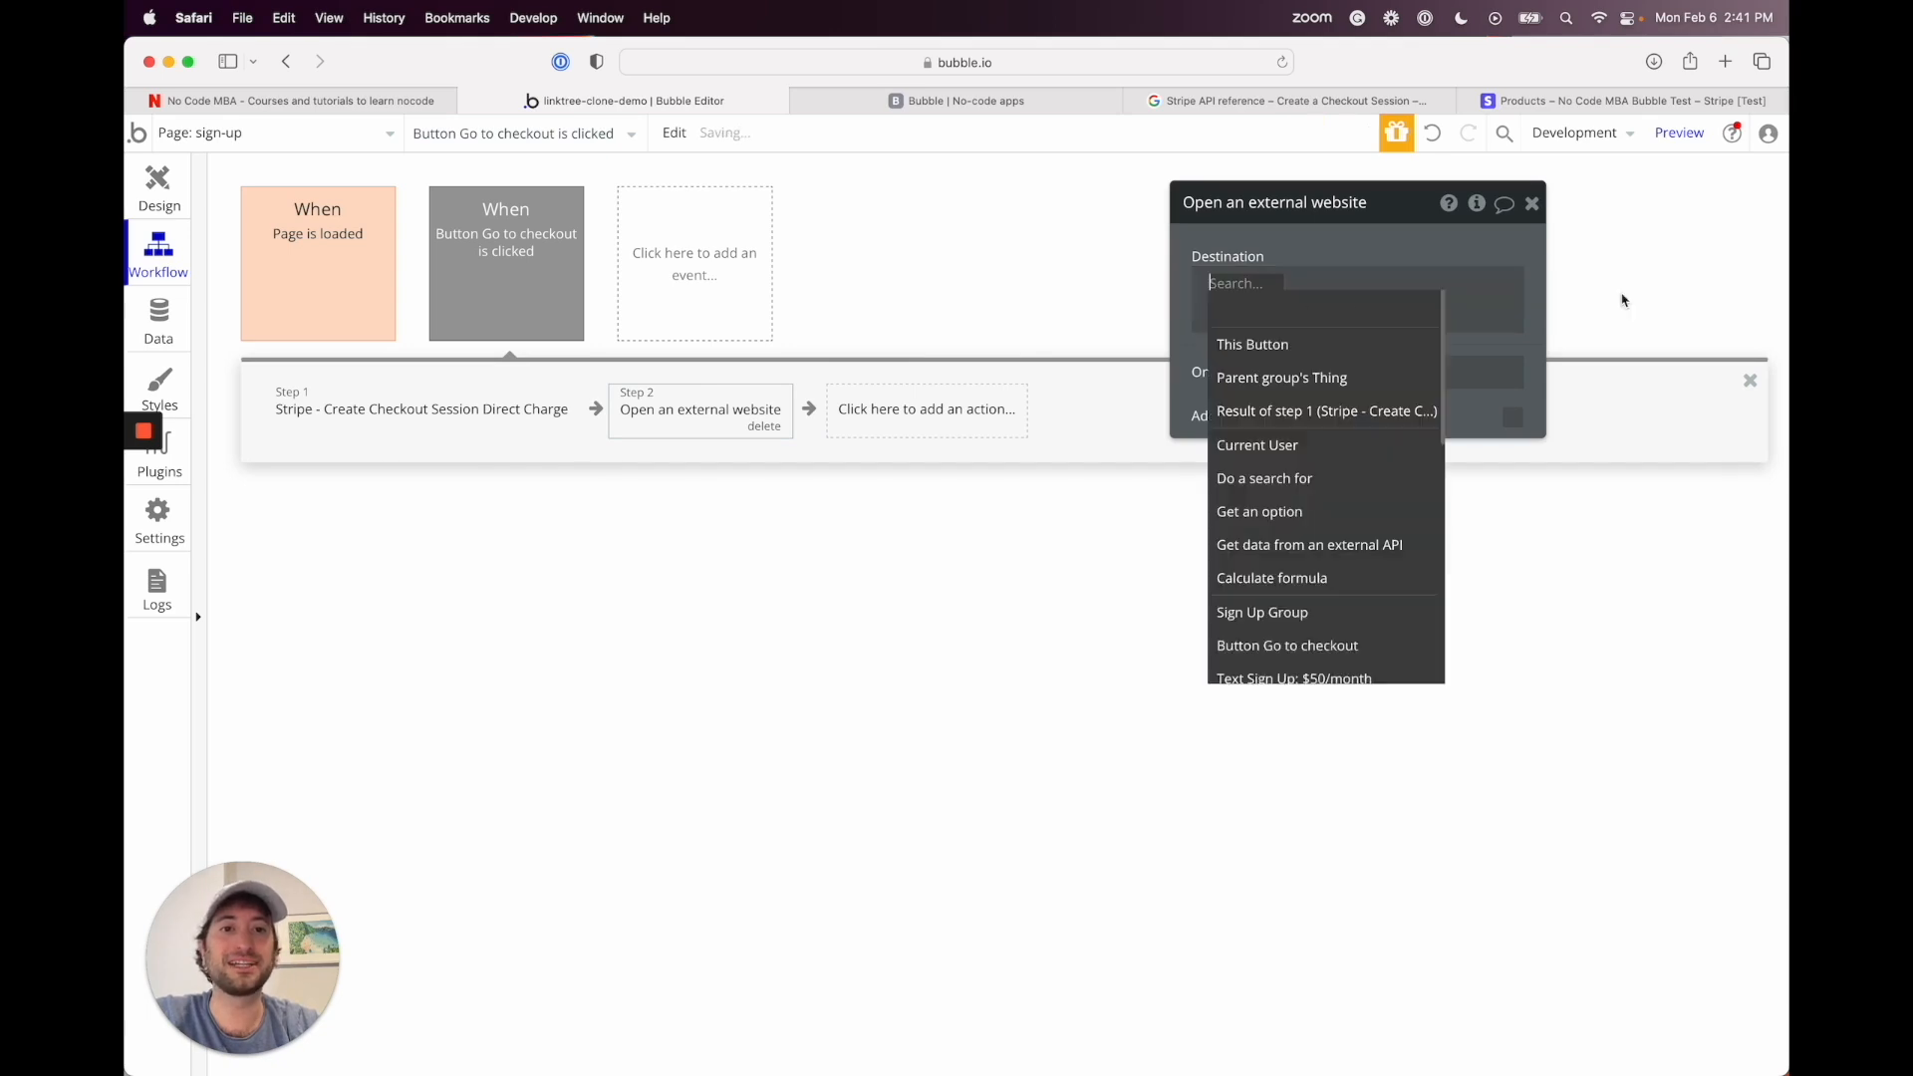
{"action": "left_click", "coordinate": [1620, 291]}
{"action": "left_click", "coordinate": [1285, 410]}
{"action": "type", "text": "bo"}
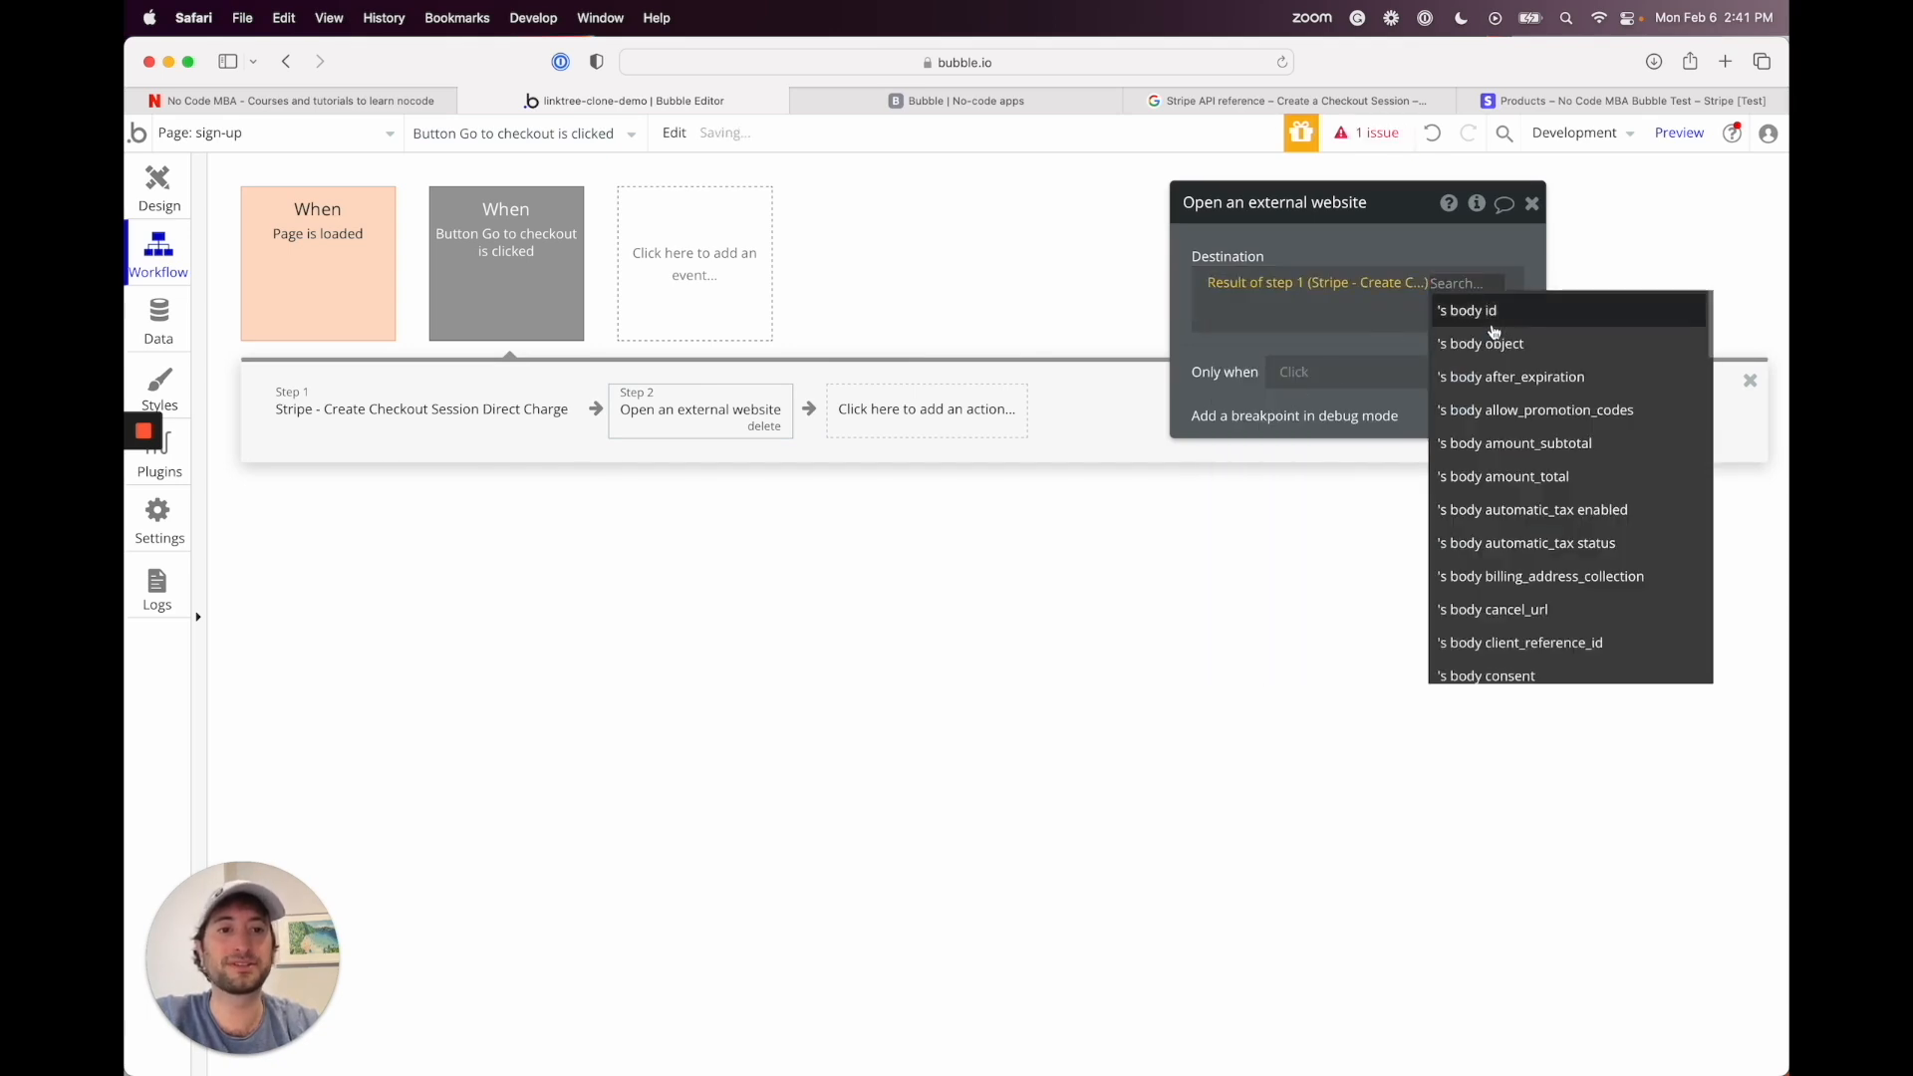
{"action": "type", "text": "dy"}
{"action": "scroll", "coordinate": [1519, 623], "scroll_direction": "down", "scroll_amount": 3}
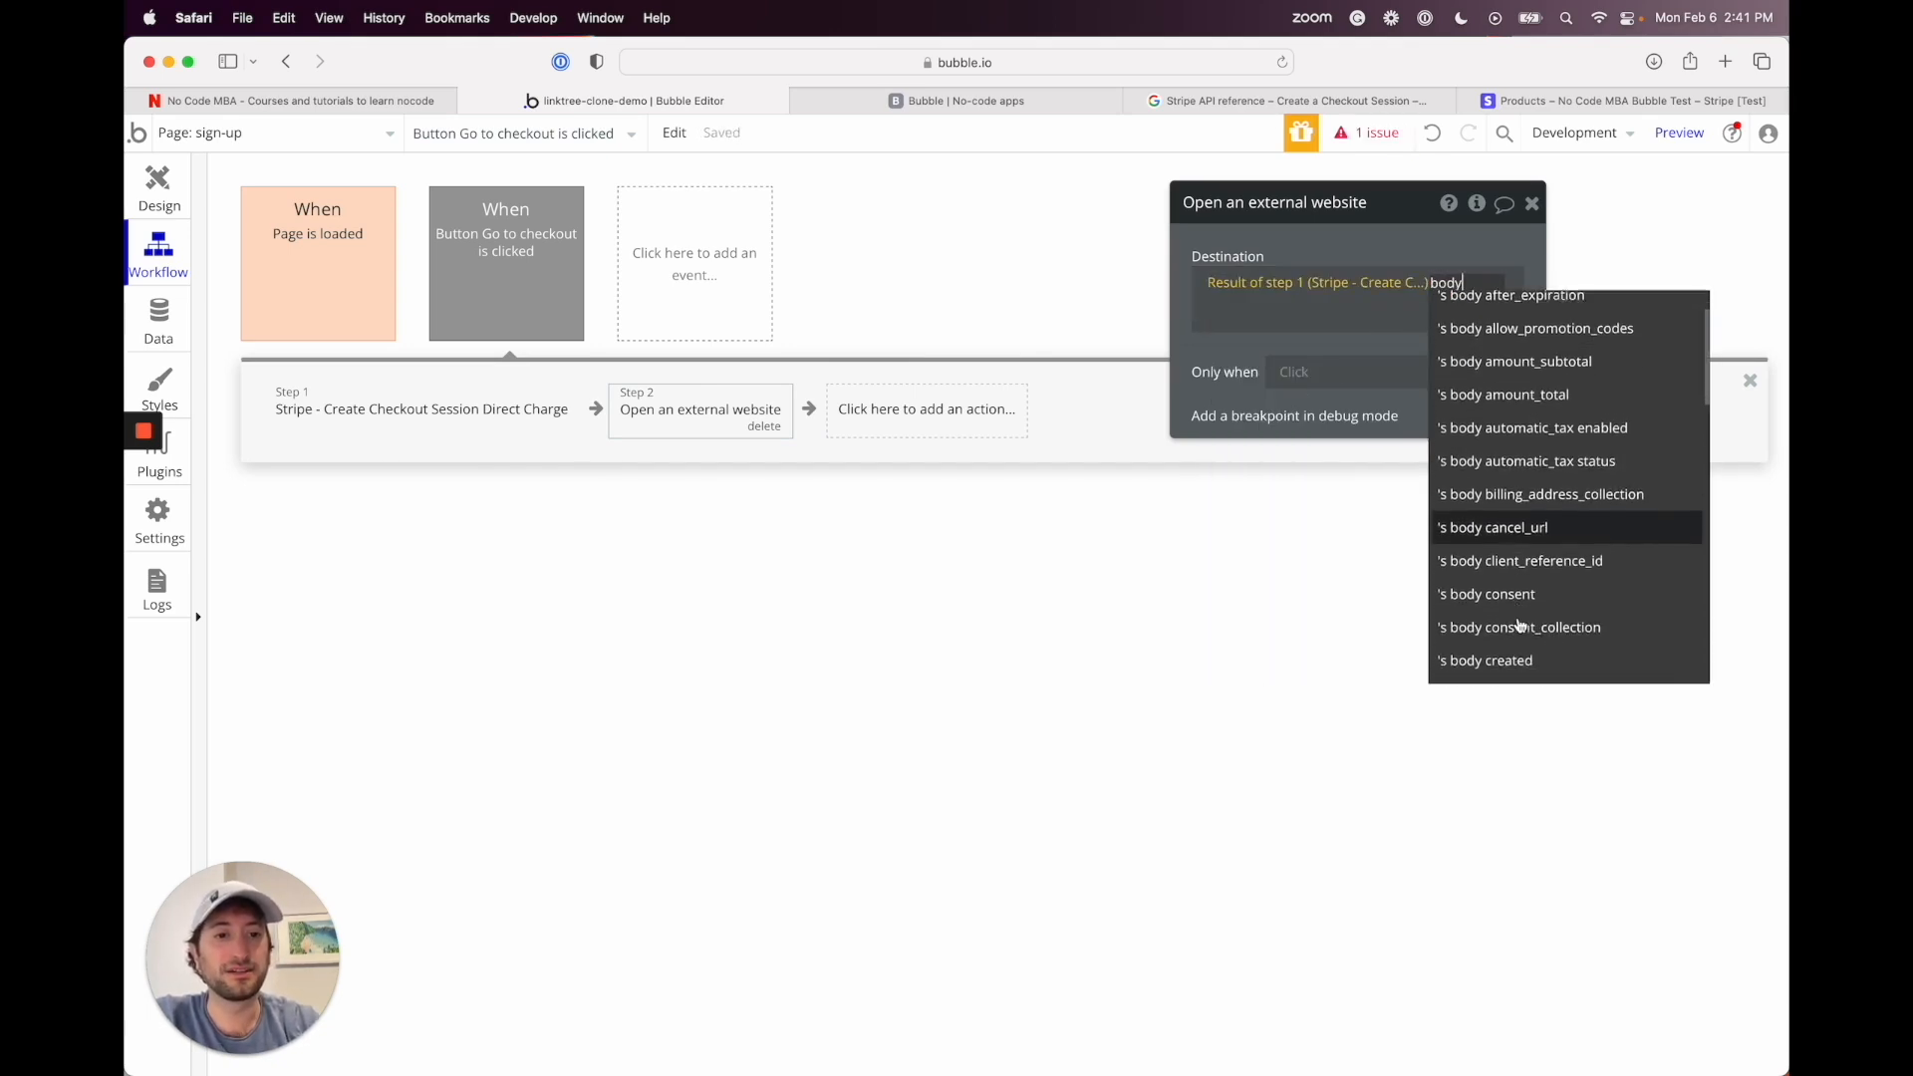
{"action": "type", "text": "url"}
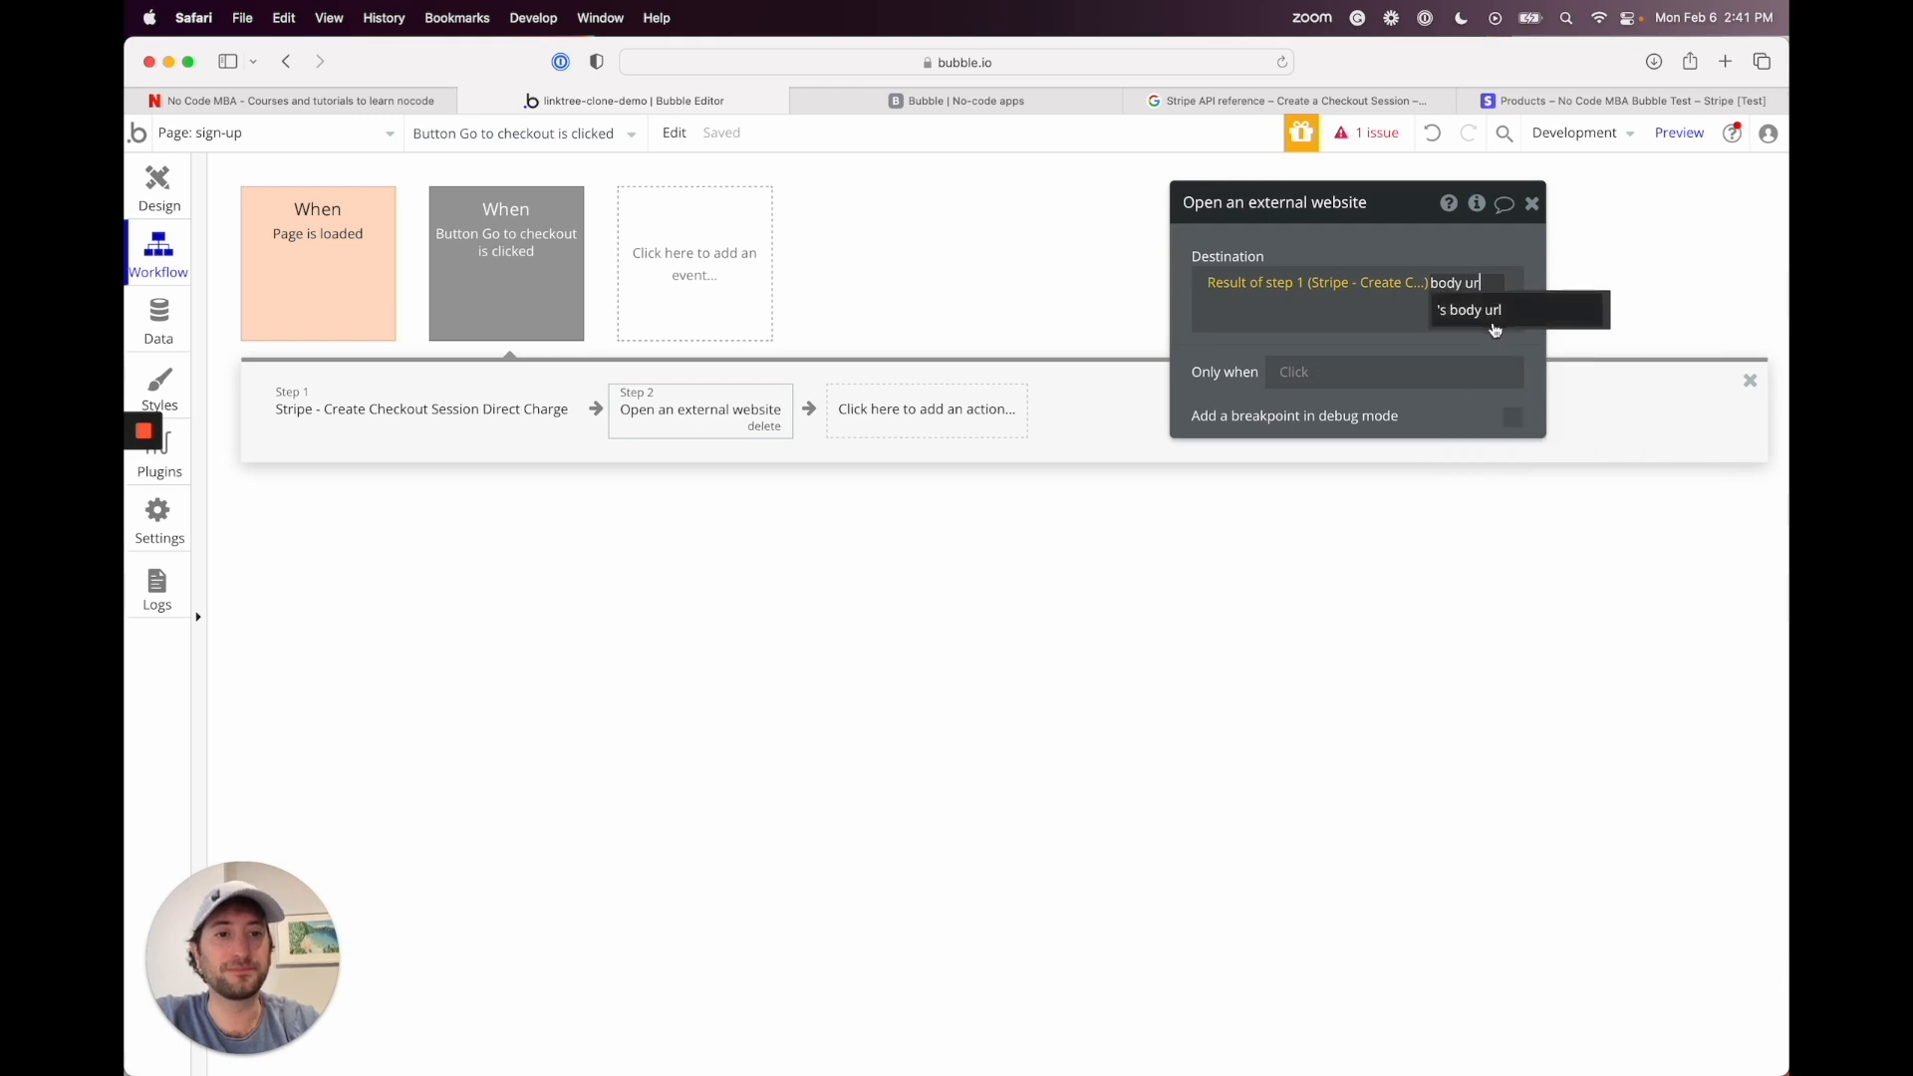
{"action": "left_click", "coordinate": [1481, 313]}
{"action": "left_click", "coordinate": [1252, 358]}
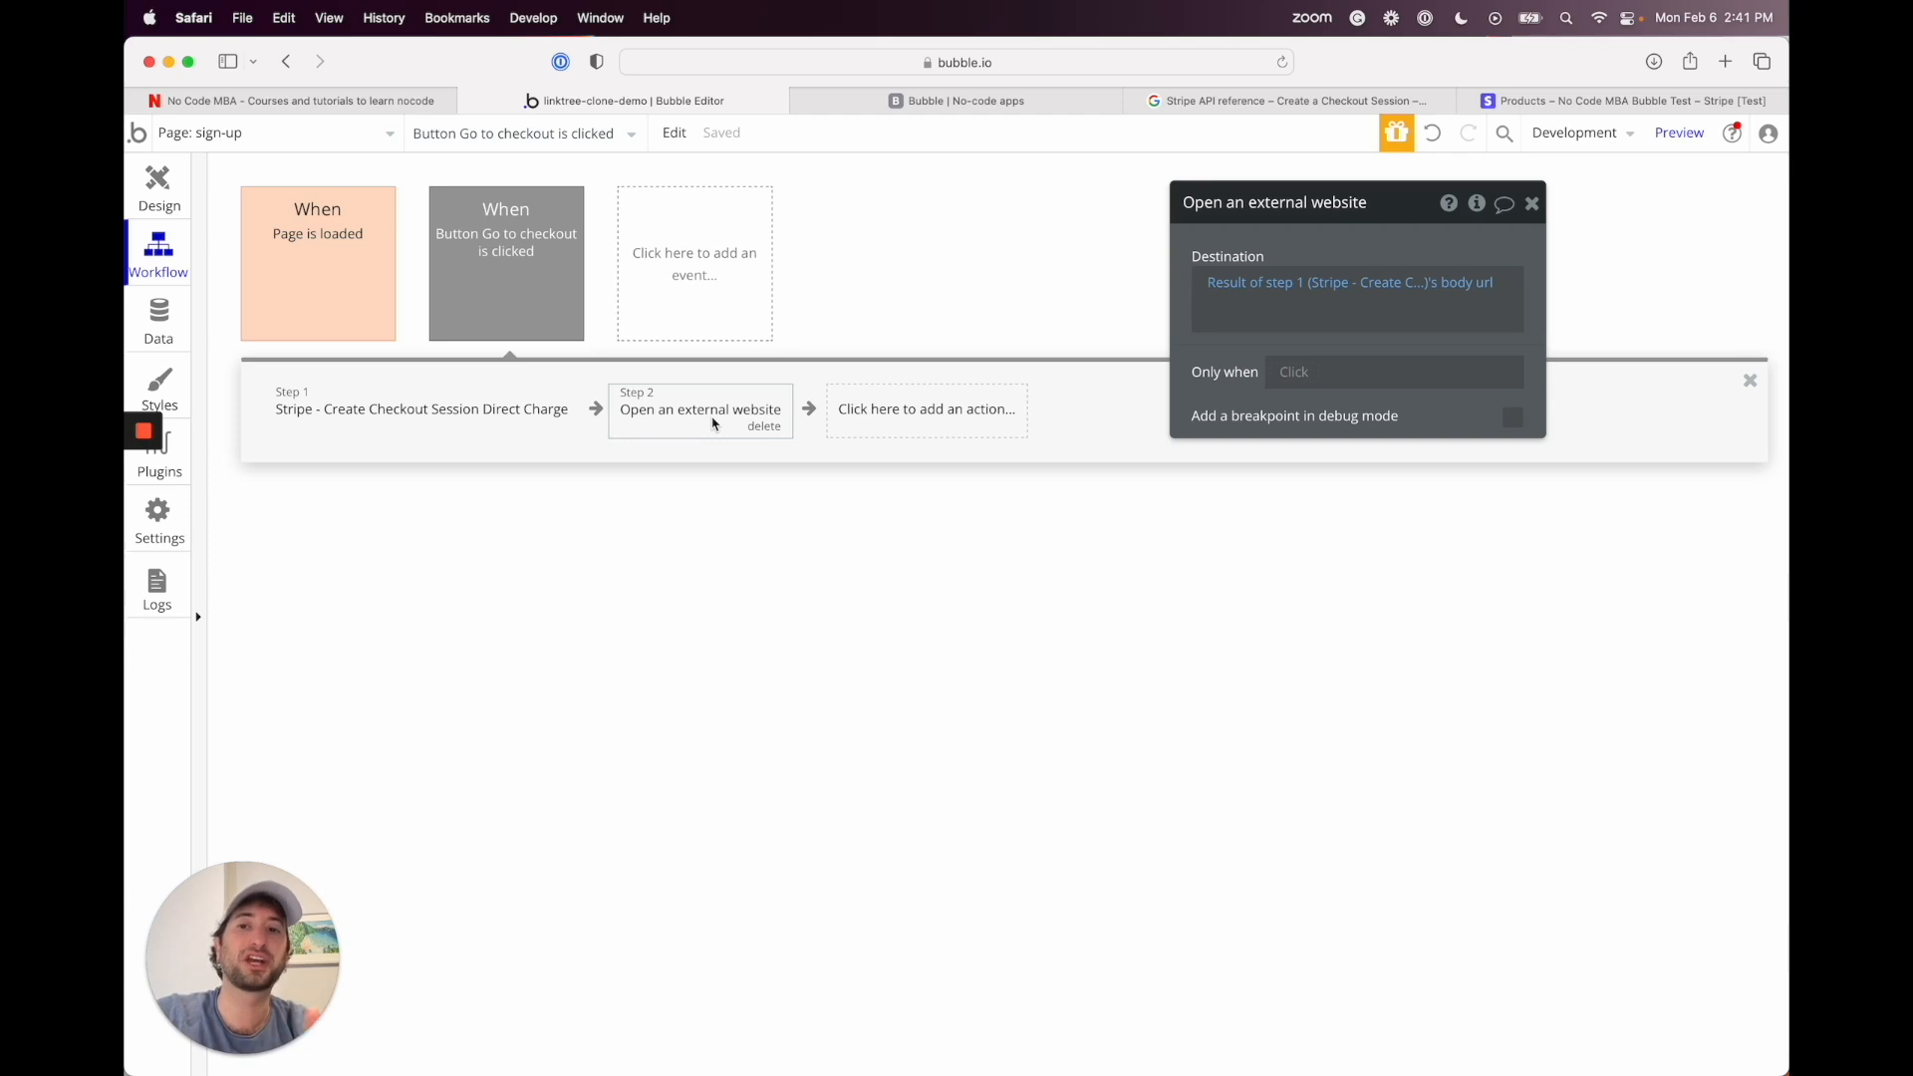
{"action": "left_click", "coordinate": [166, 188]}
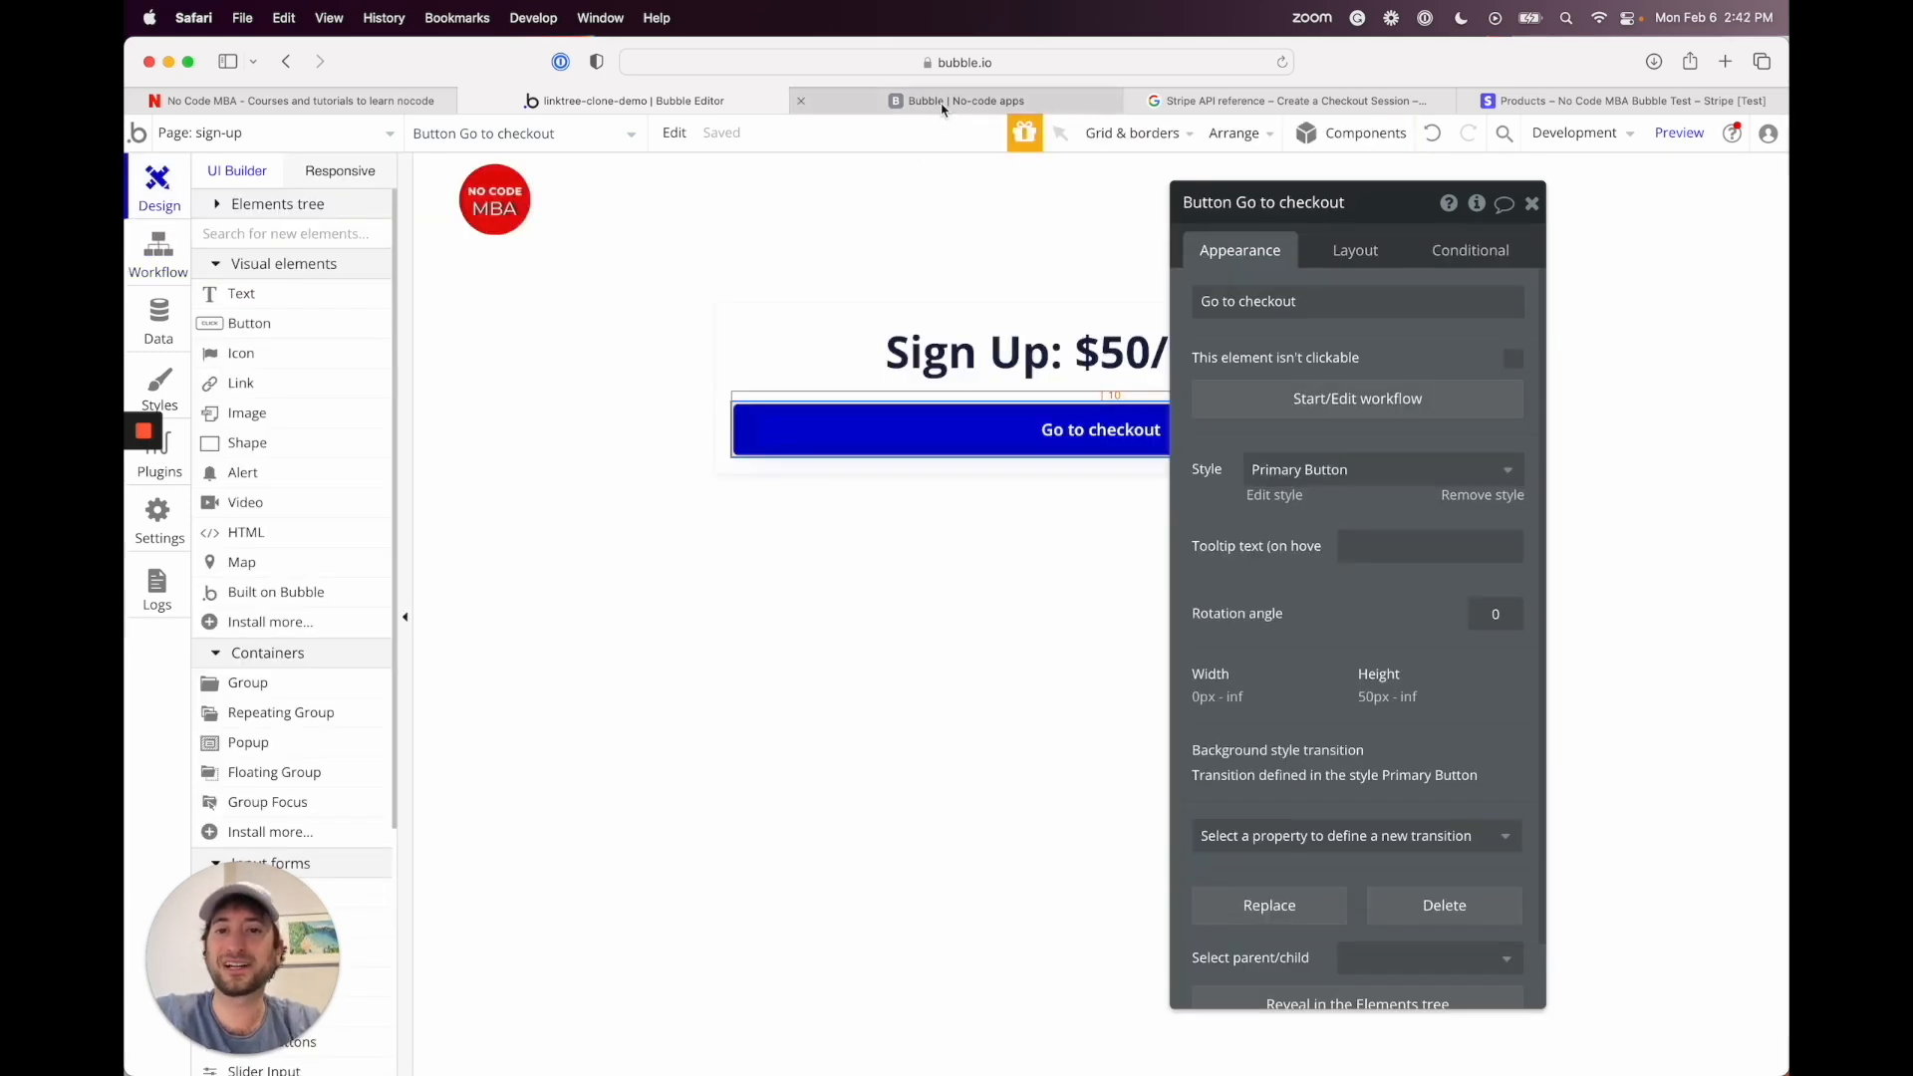
{"action": "left_click", "coordinate": [1679, 134]}
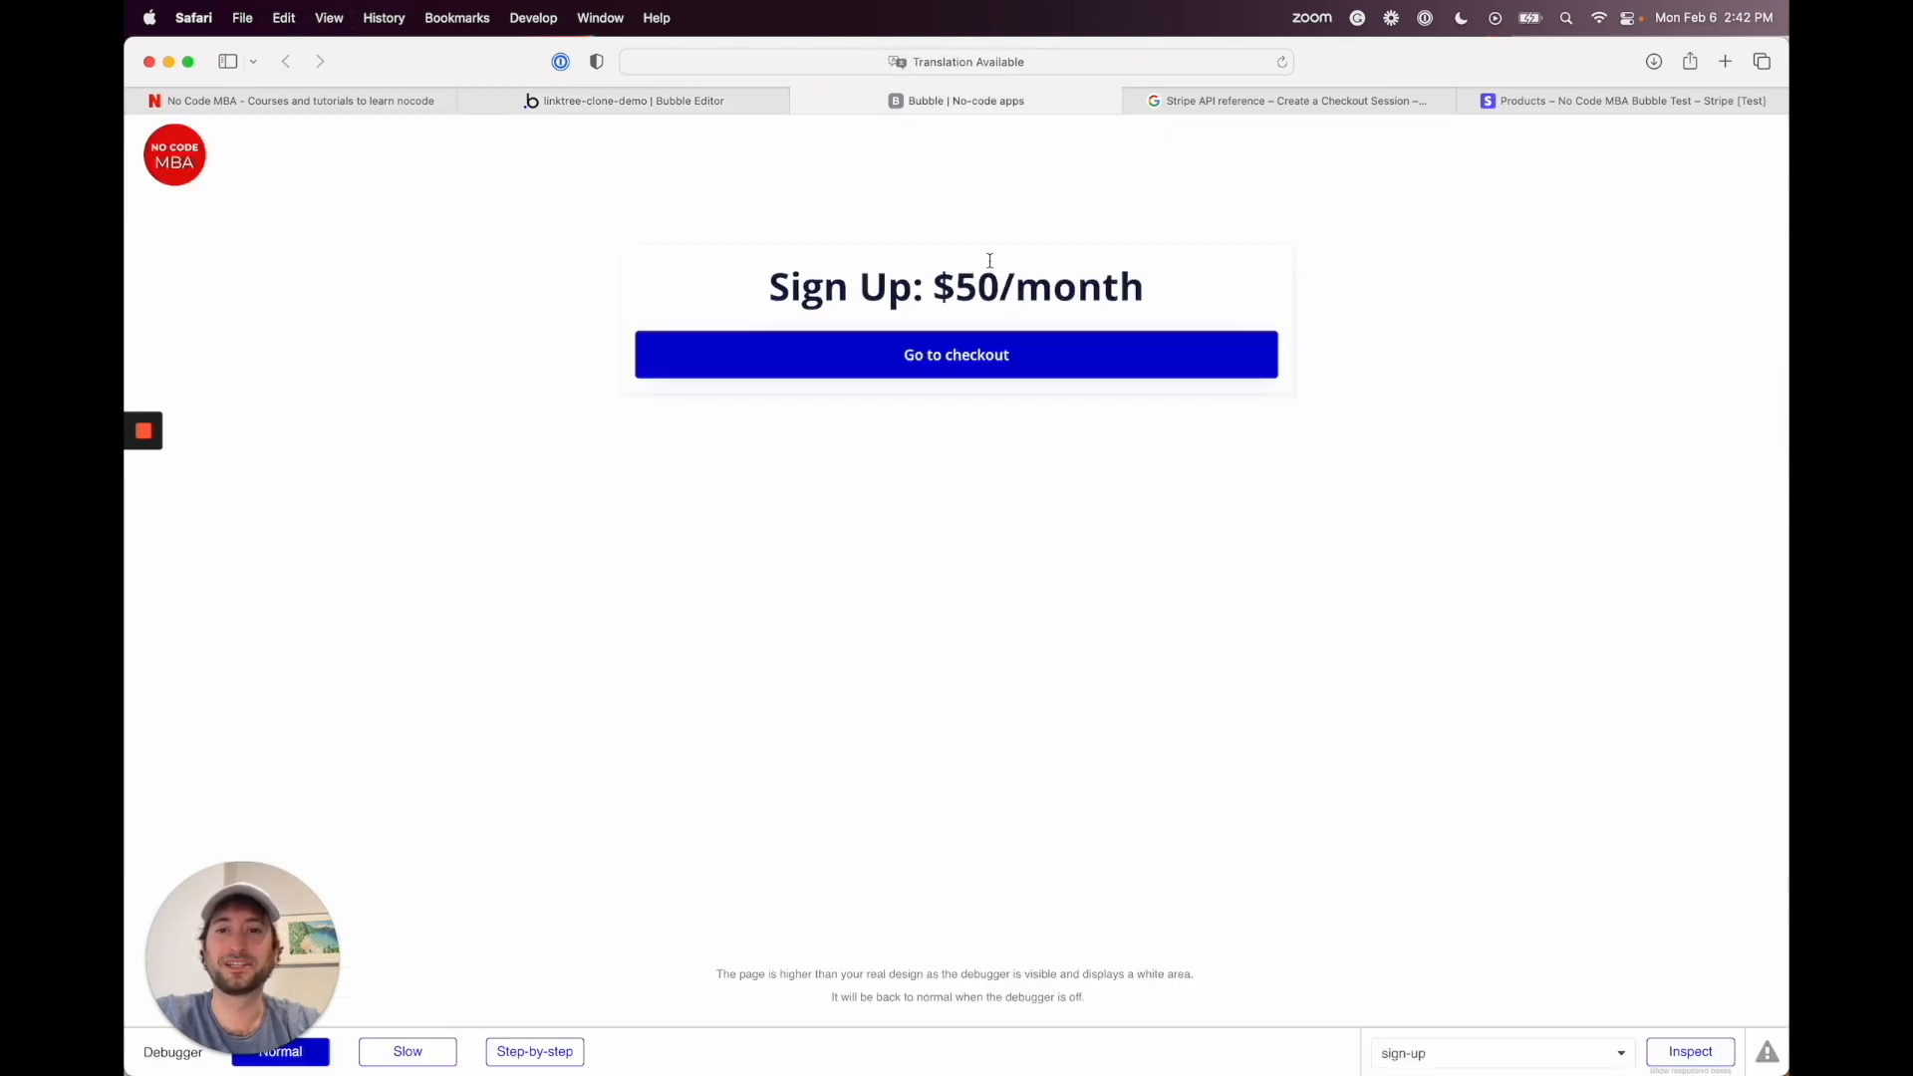
Step: Click Go to checkout in the preview to open Stripe's $50.00/month test checkout
{"action": "left_click", "coordinate": [956, 360]}
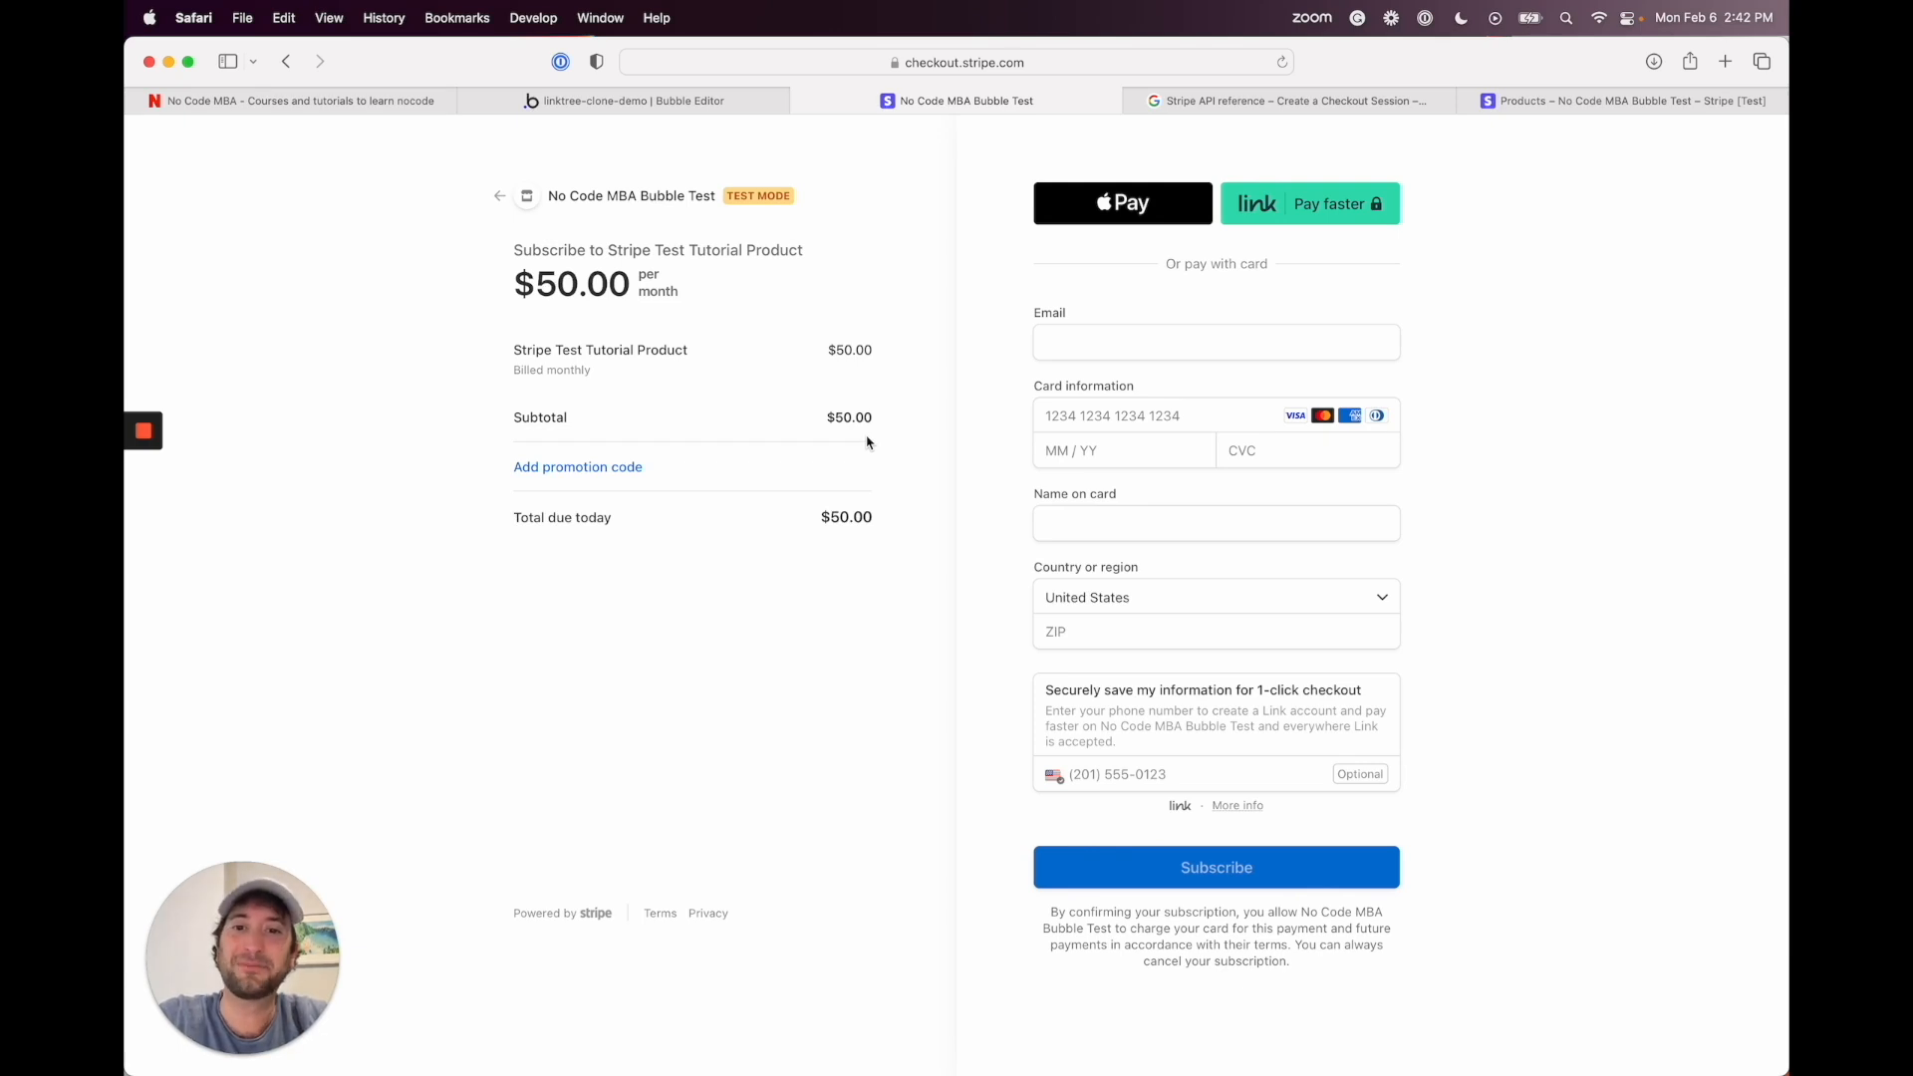
{"action": "left_click", "coordinate": [539, 468]}
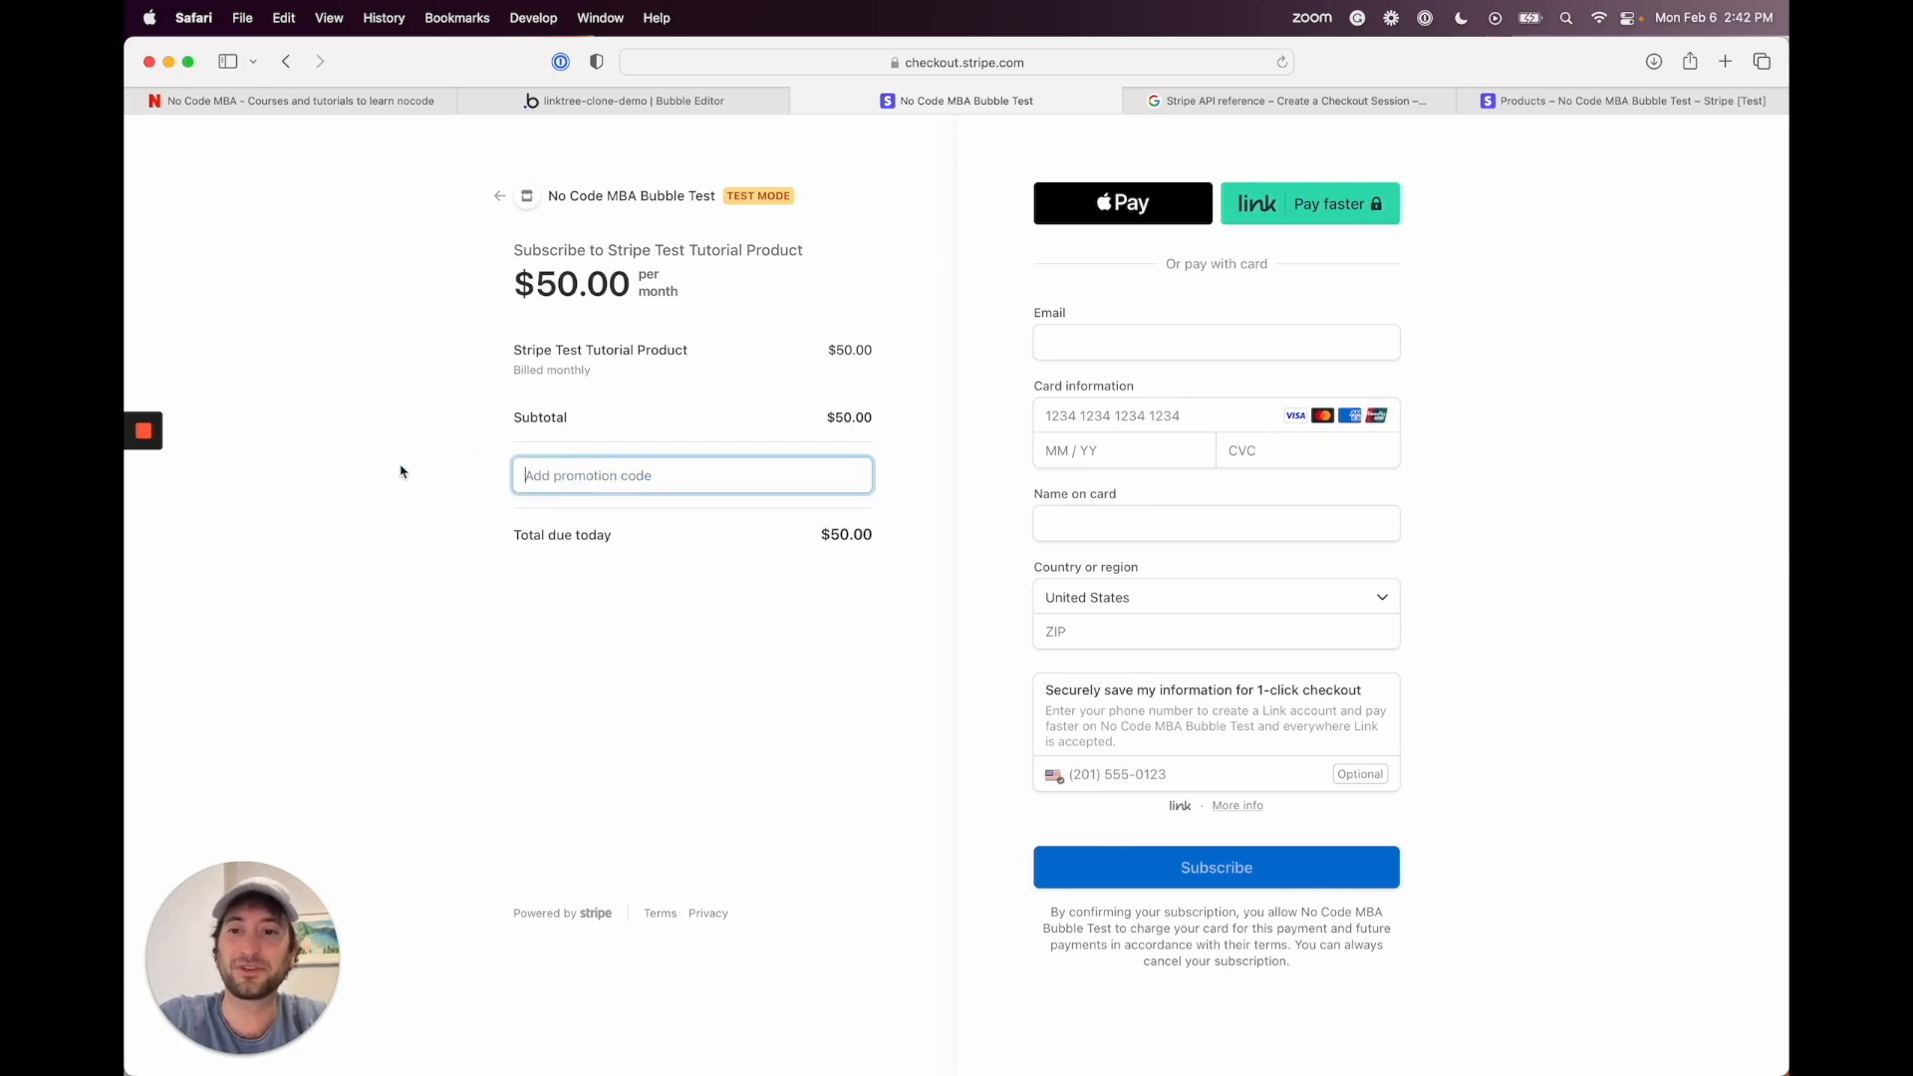
{"action": "left_click", "coordinate": [396, 476]}
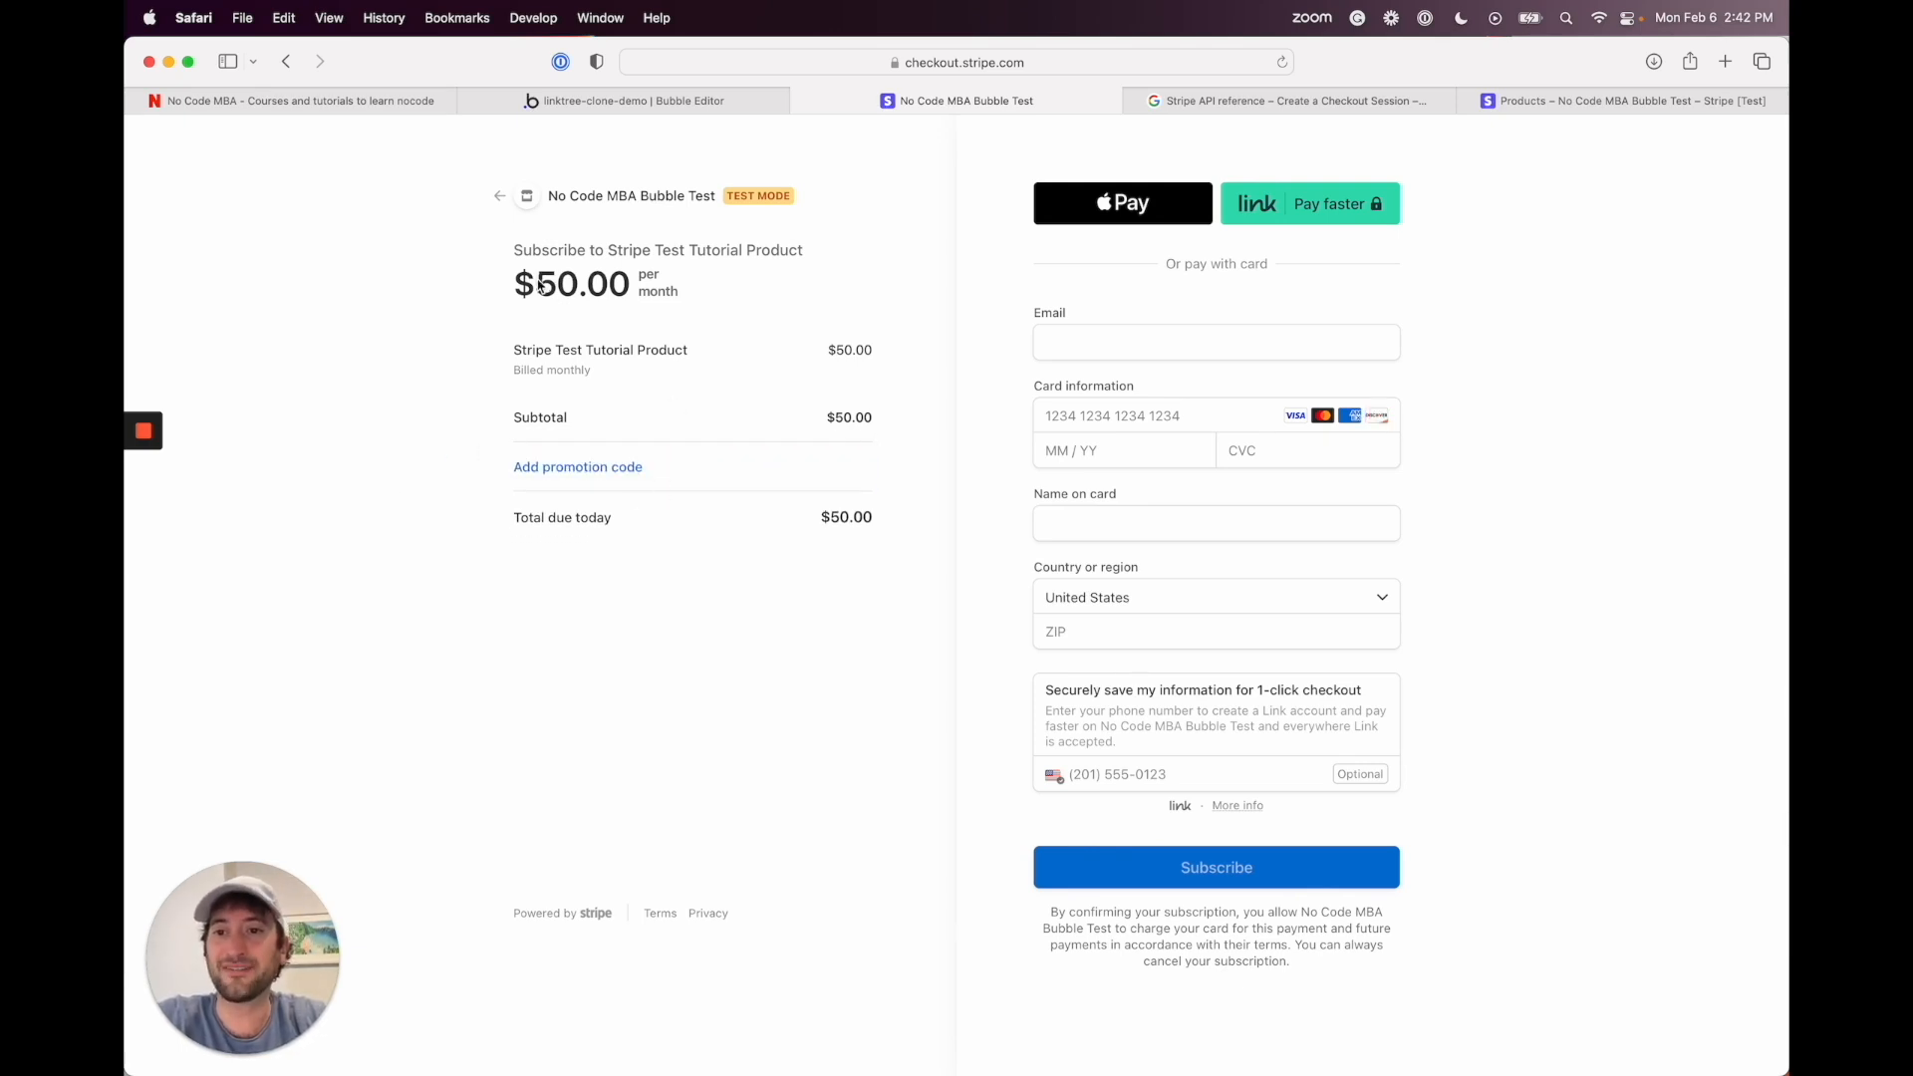
{"action": "left_click", "coordinate": [1091, 341]}
{"action": "left_click", "coordinate": [966, 291]}
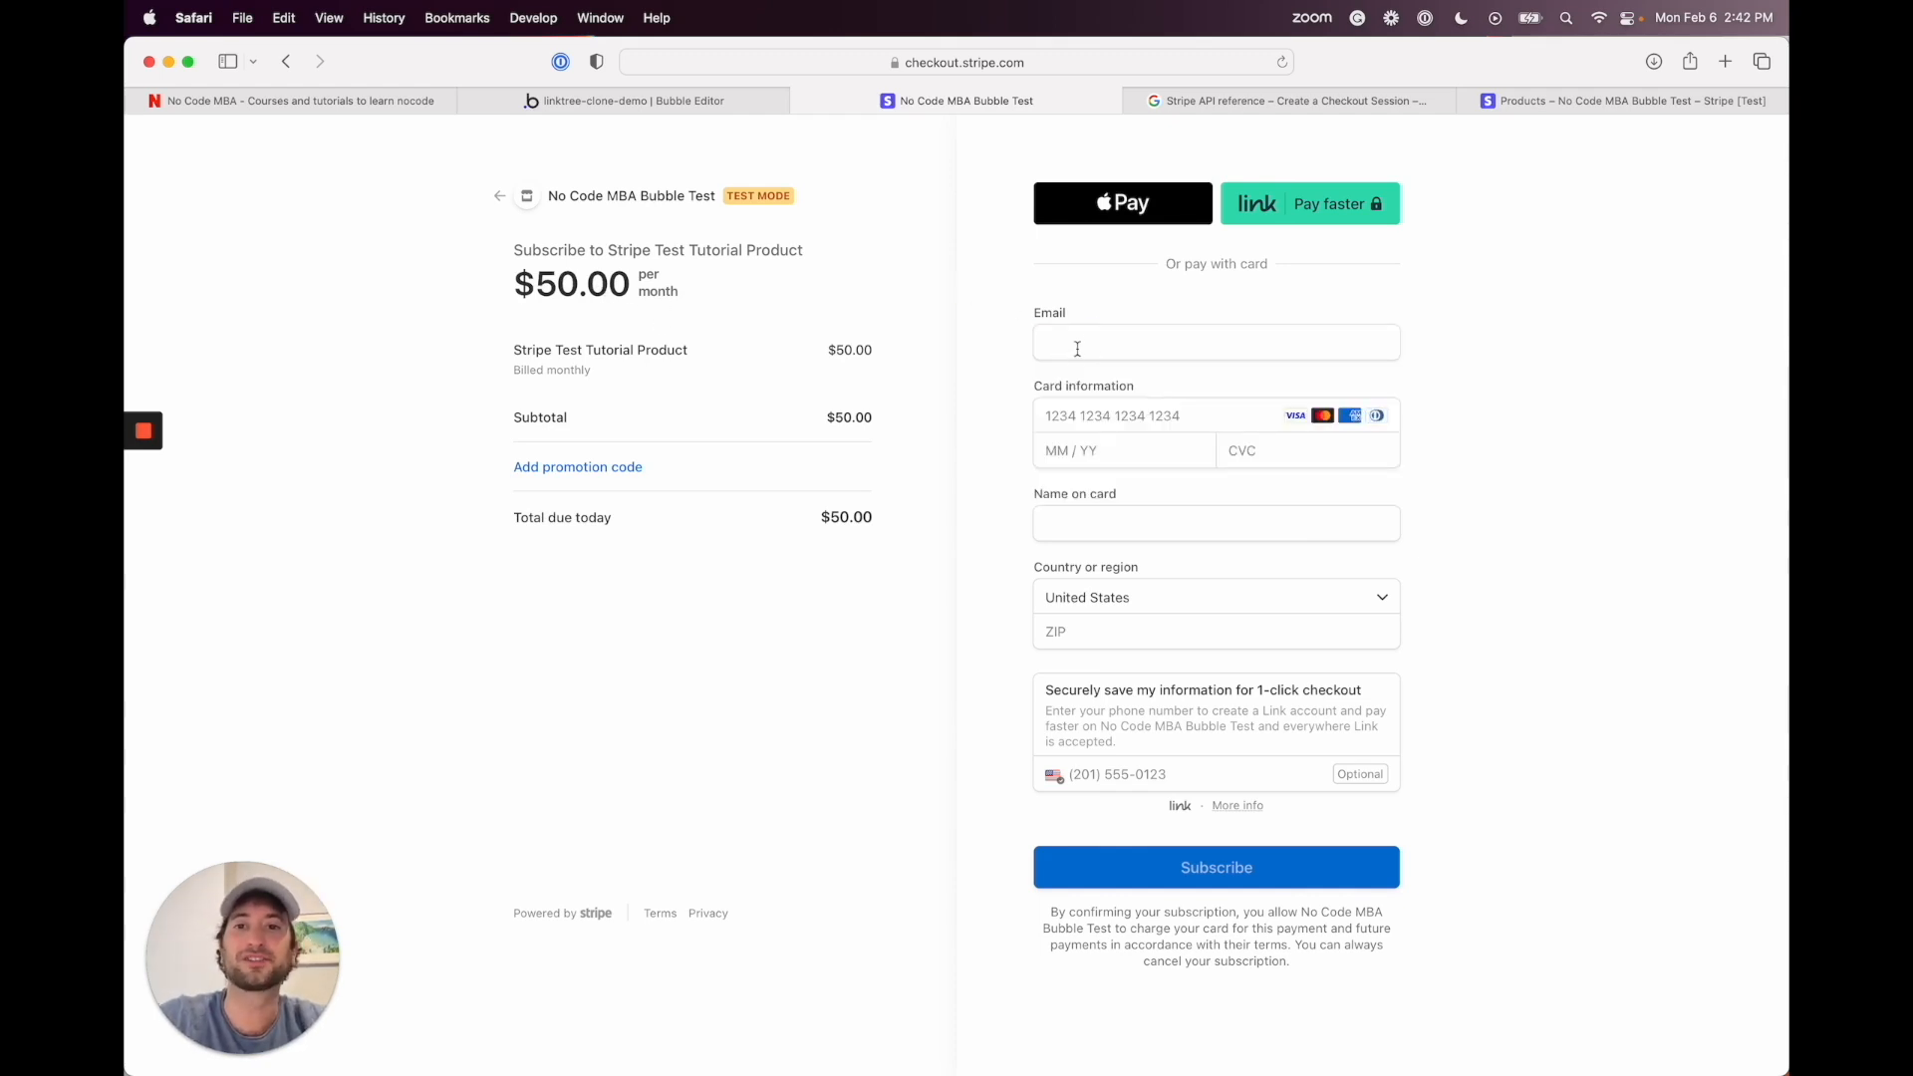
{"action": "left_click", "coordinate": [653, 99]}
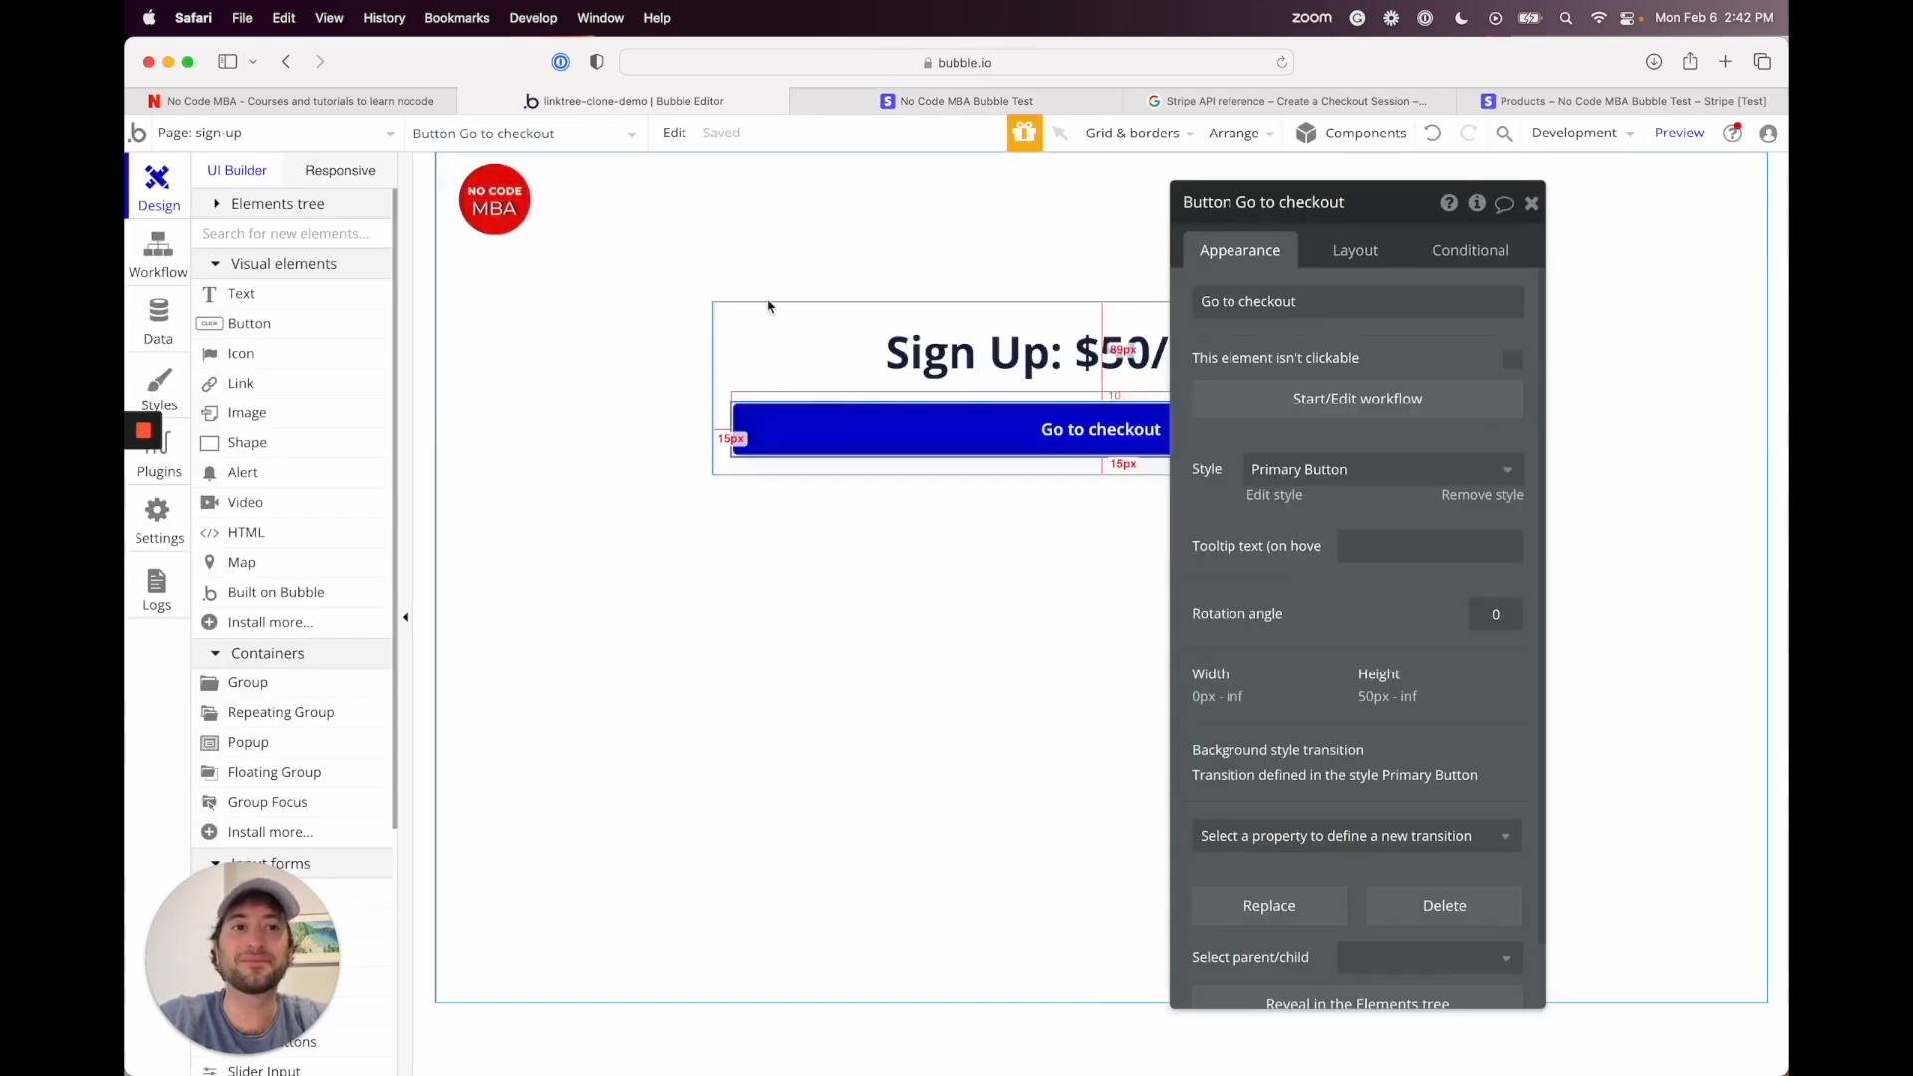
{"action": "left_click", "coordinate": [964, 100]}
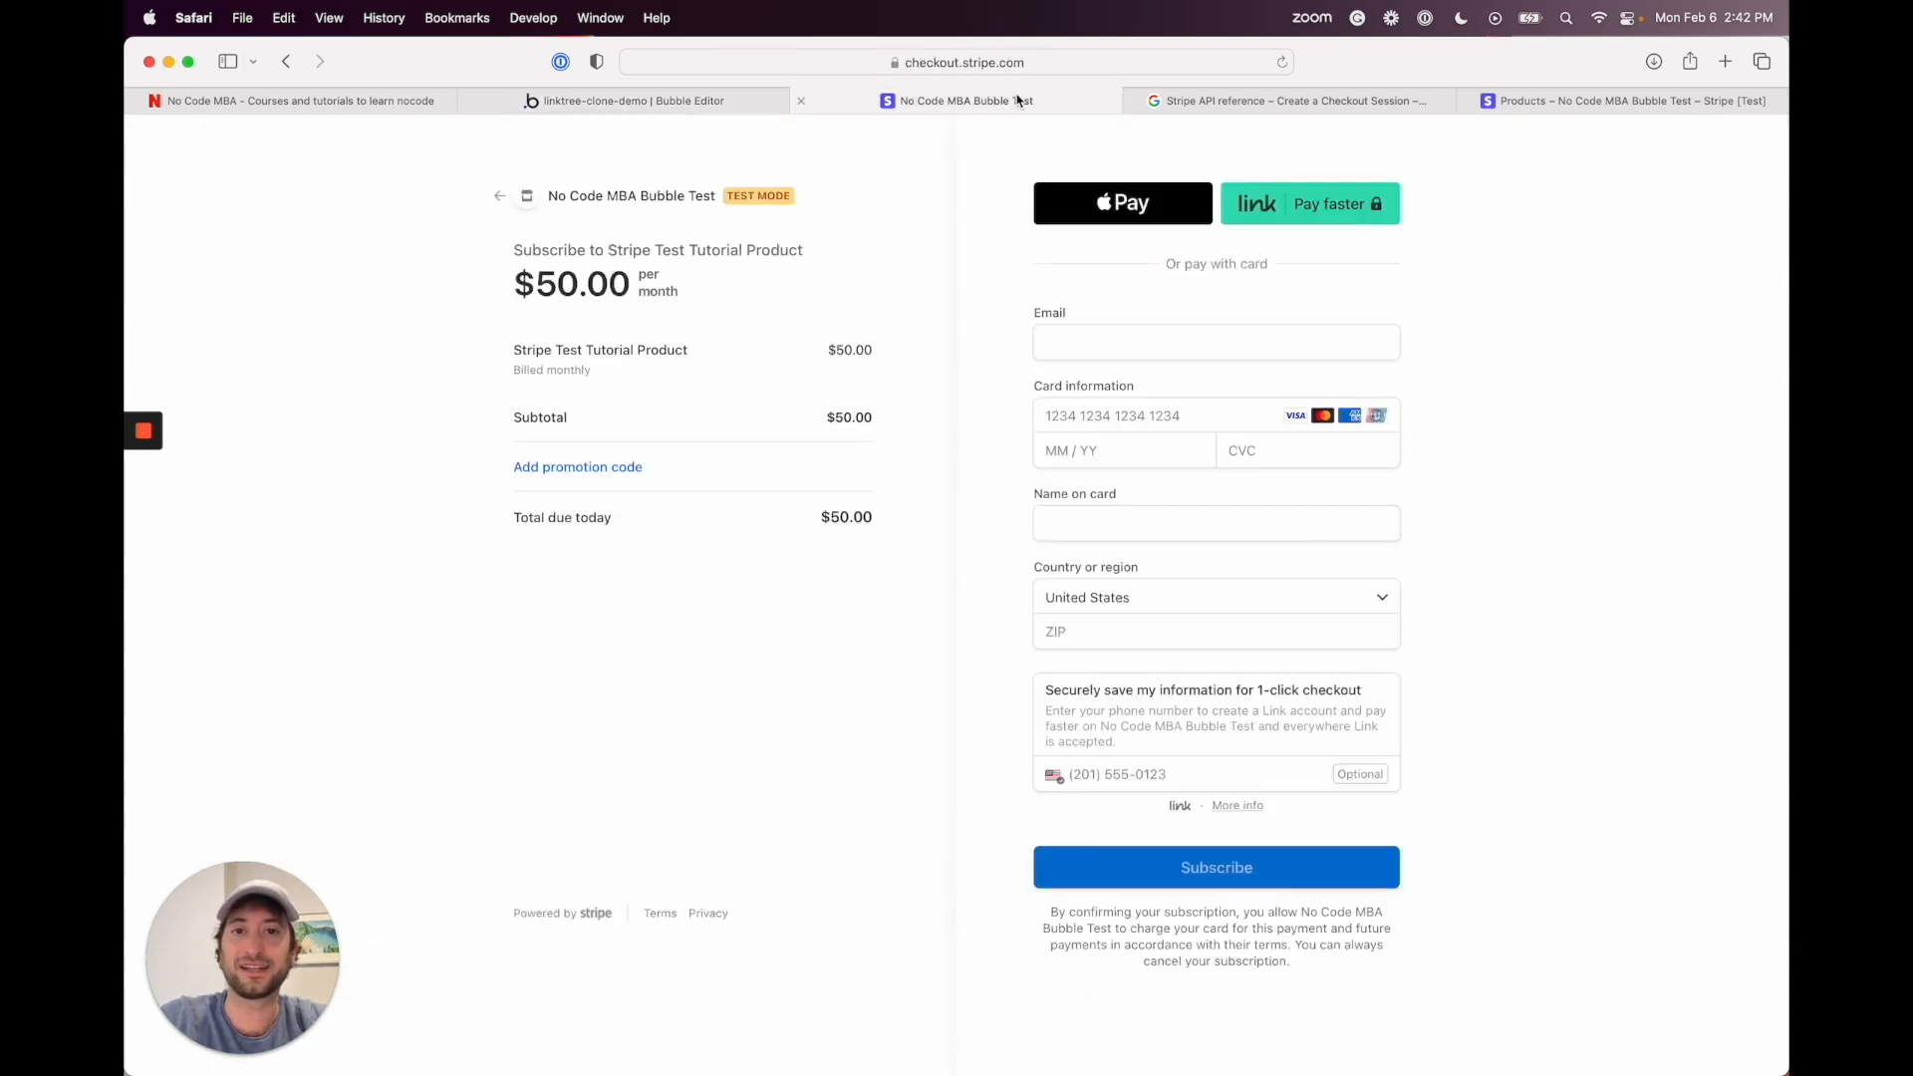
{"action": "left_click", "coordinate": [1077, 350]}
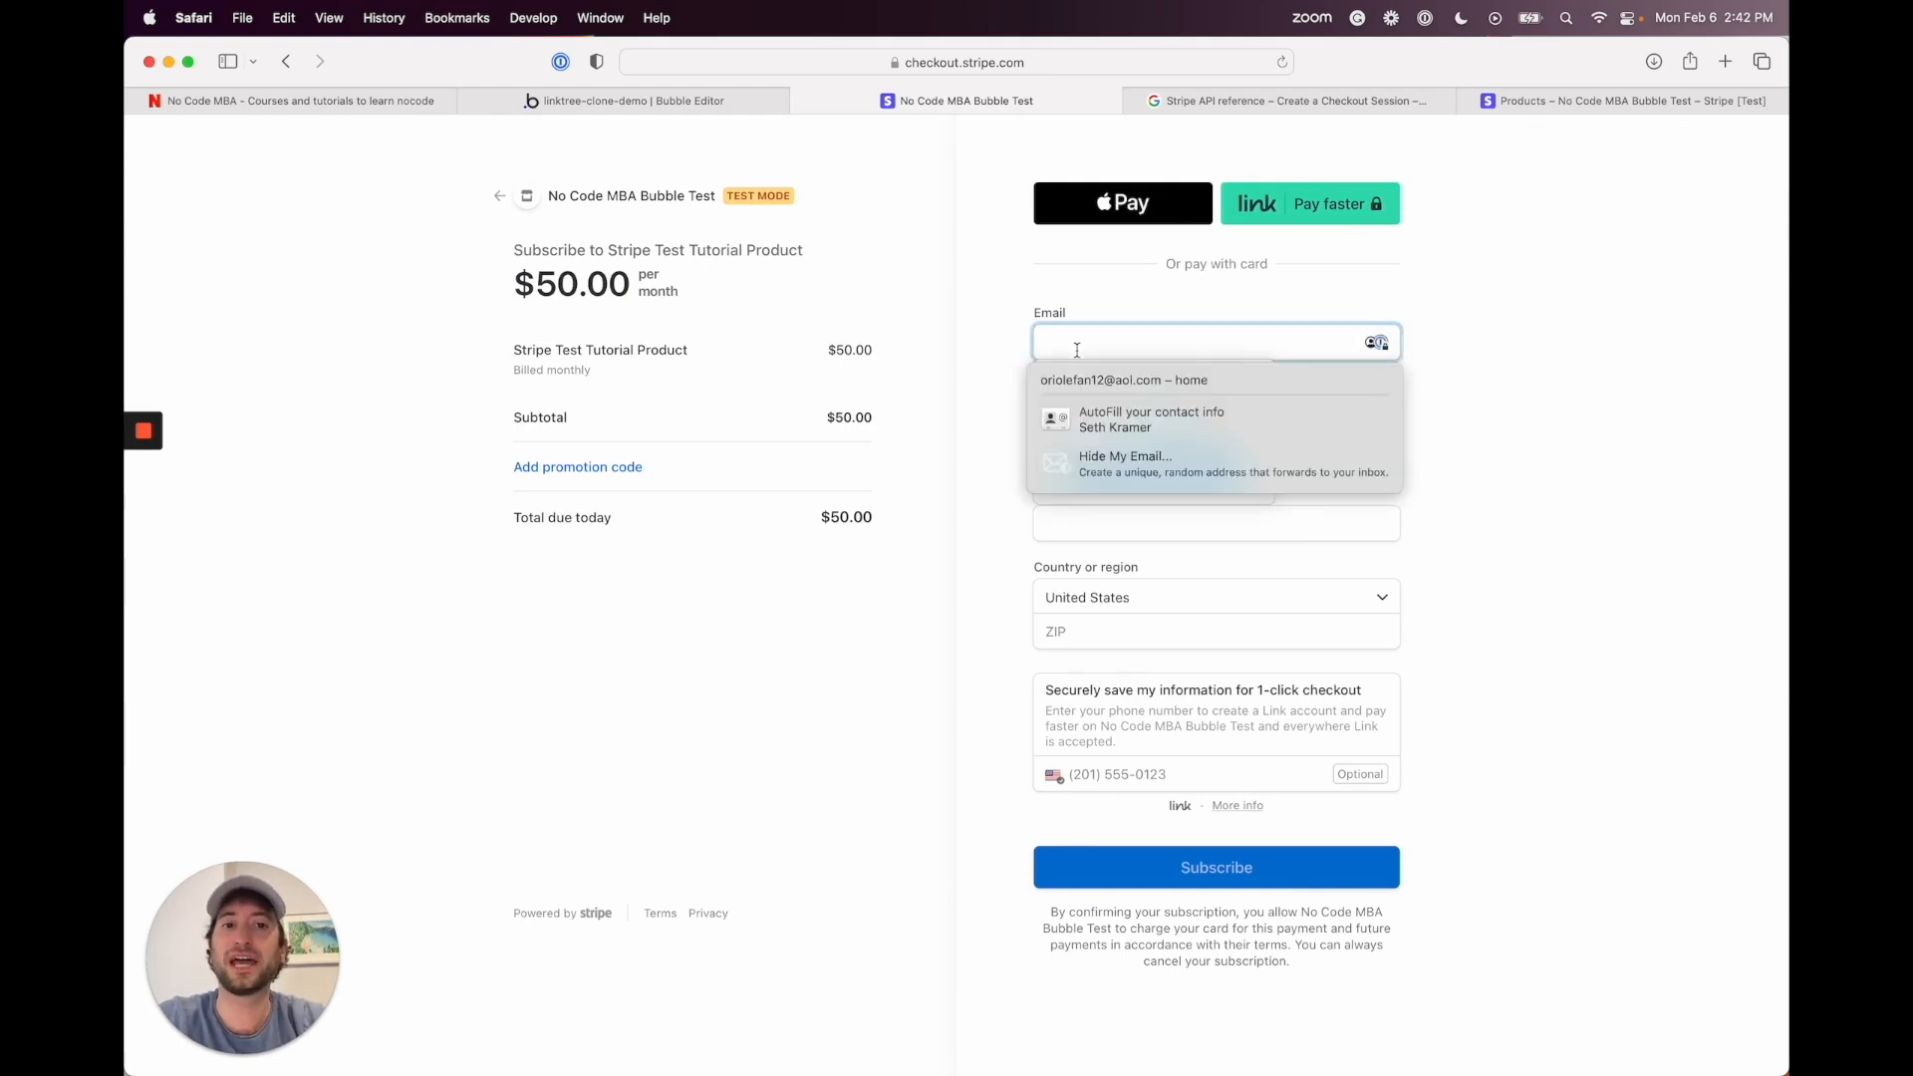
{"action": "left_click", "coordinate": [1023, 344]}
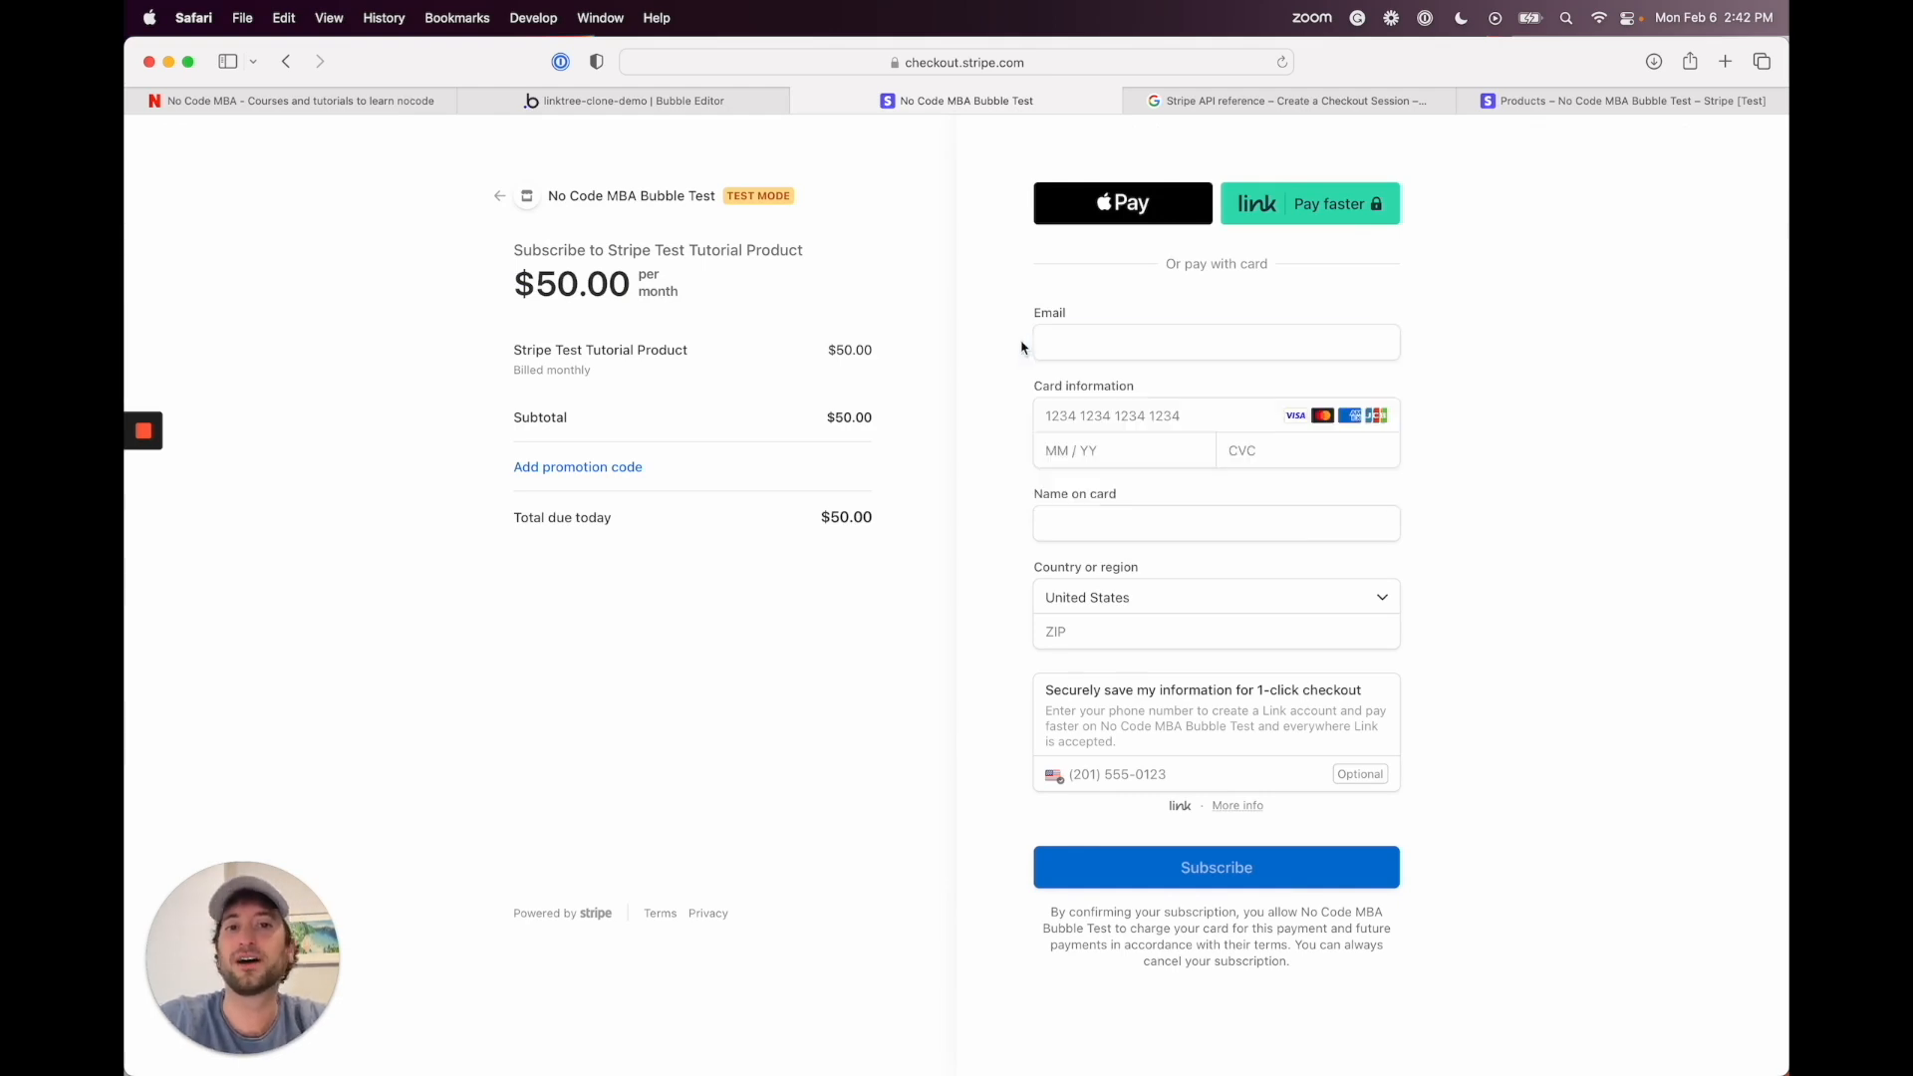
{"action": "left_click", "coordinate": [1080, 349]}
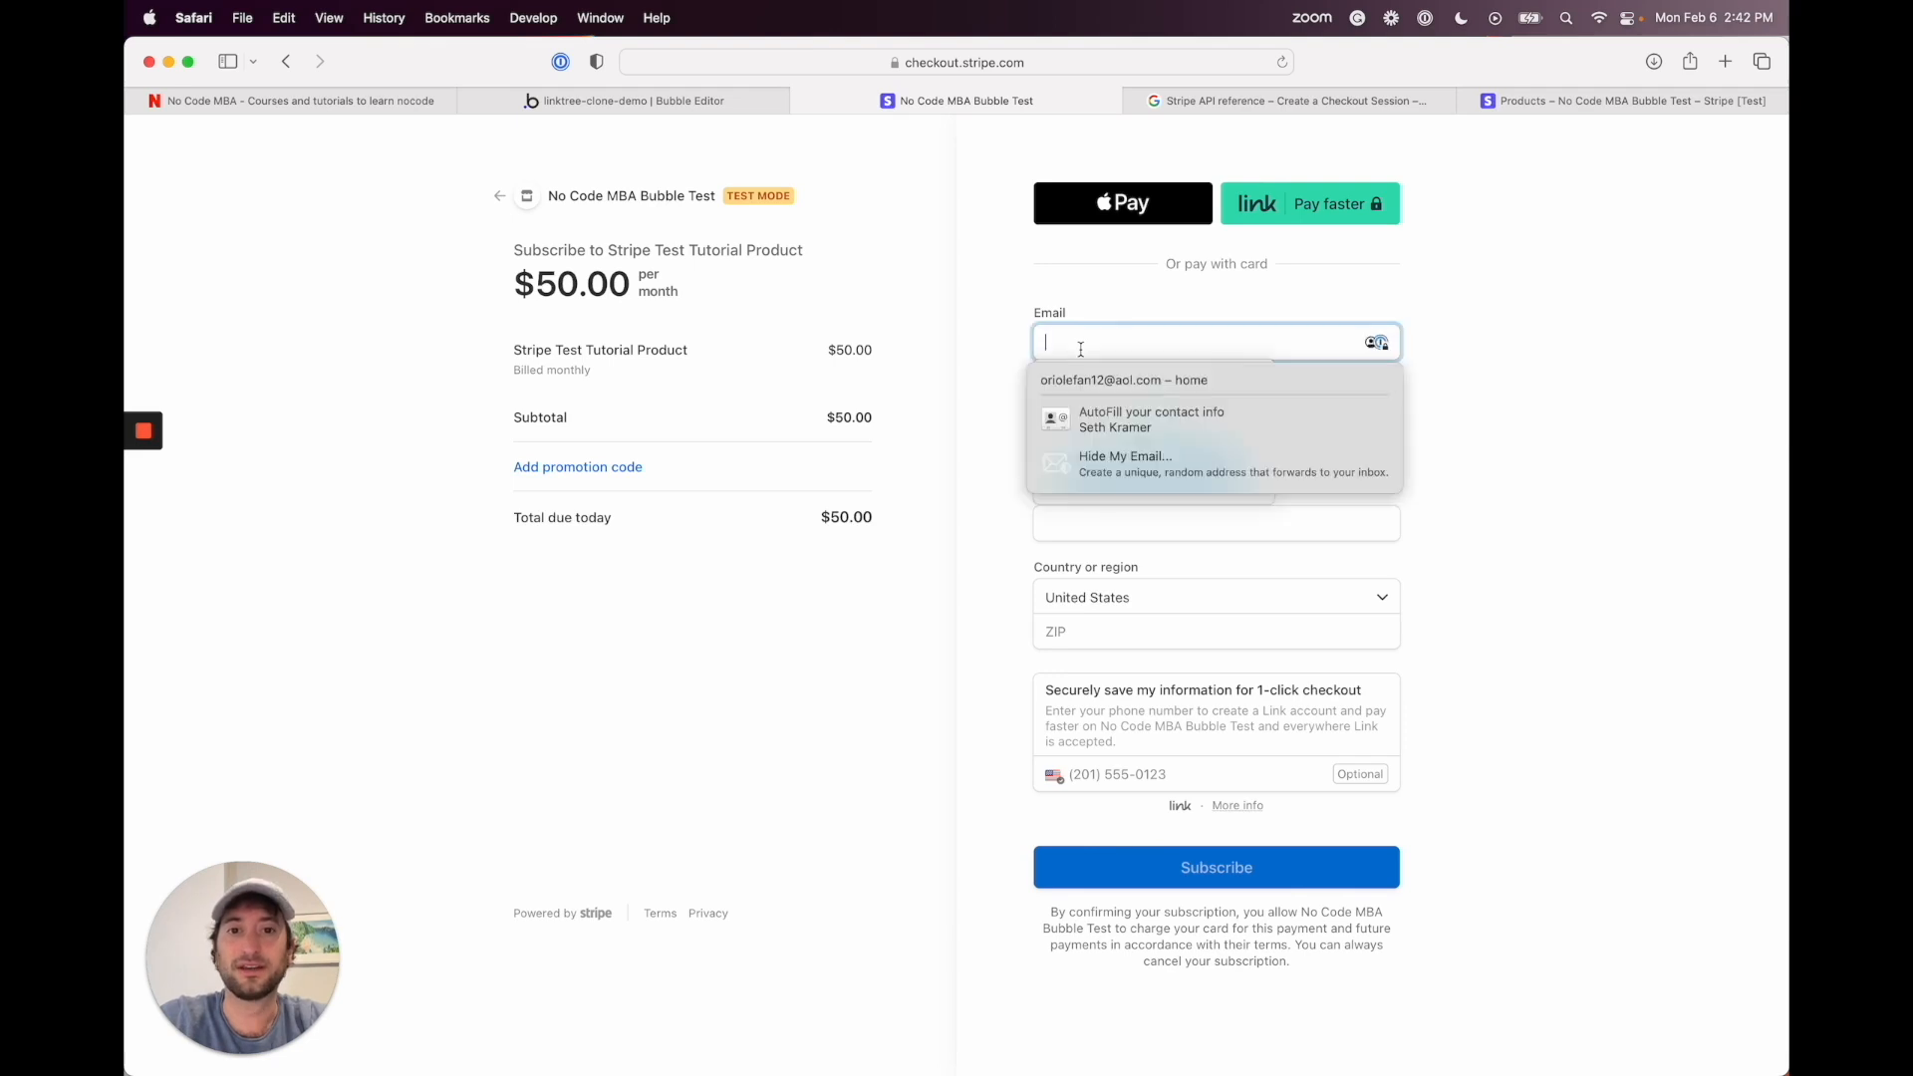
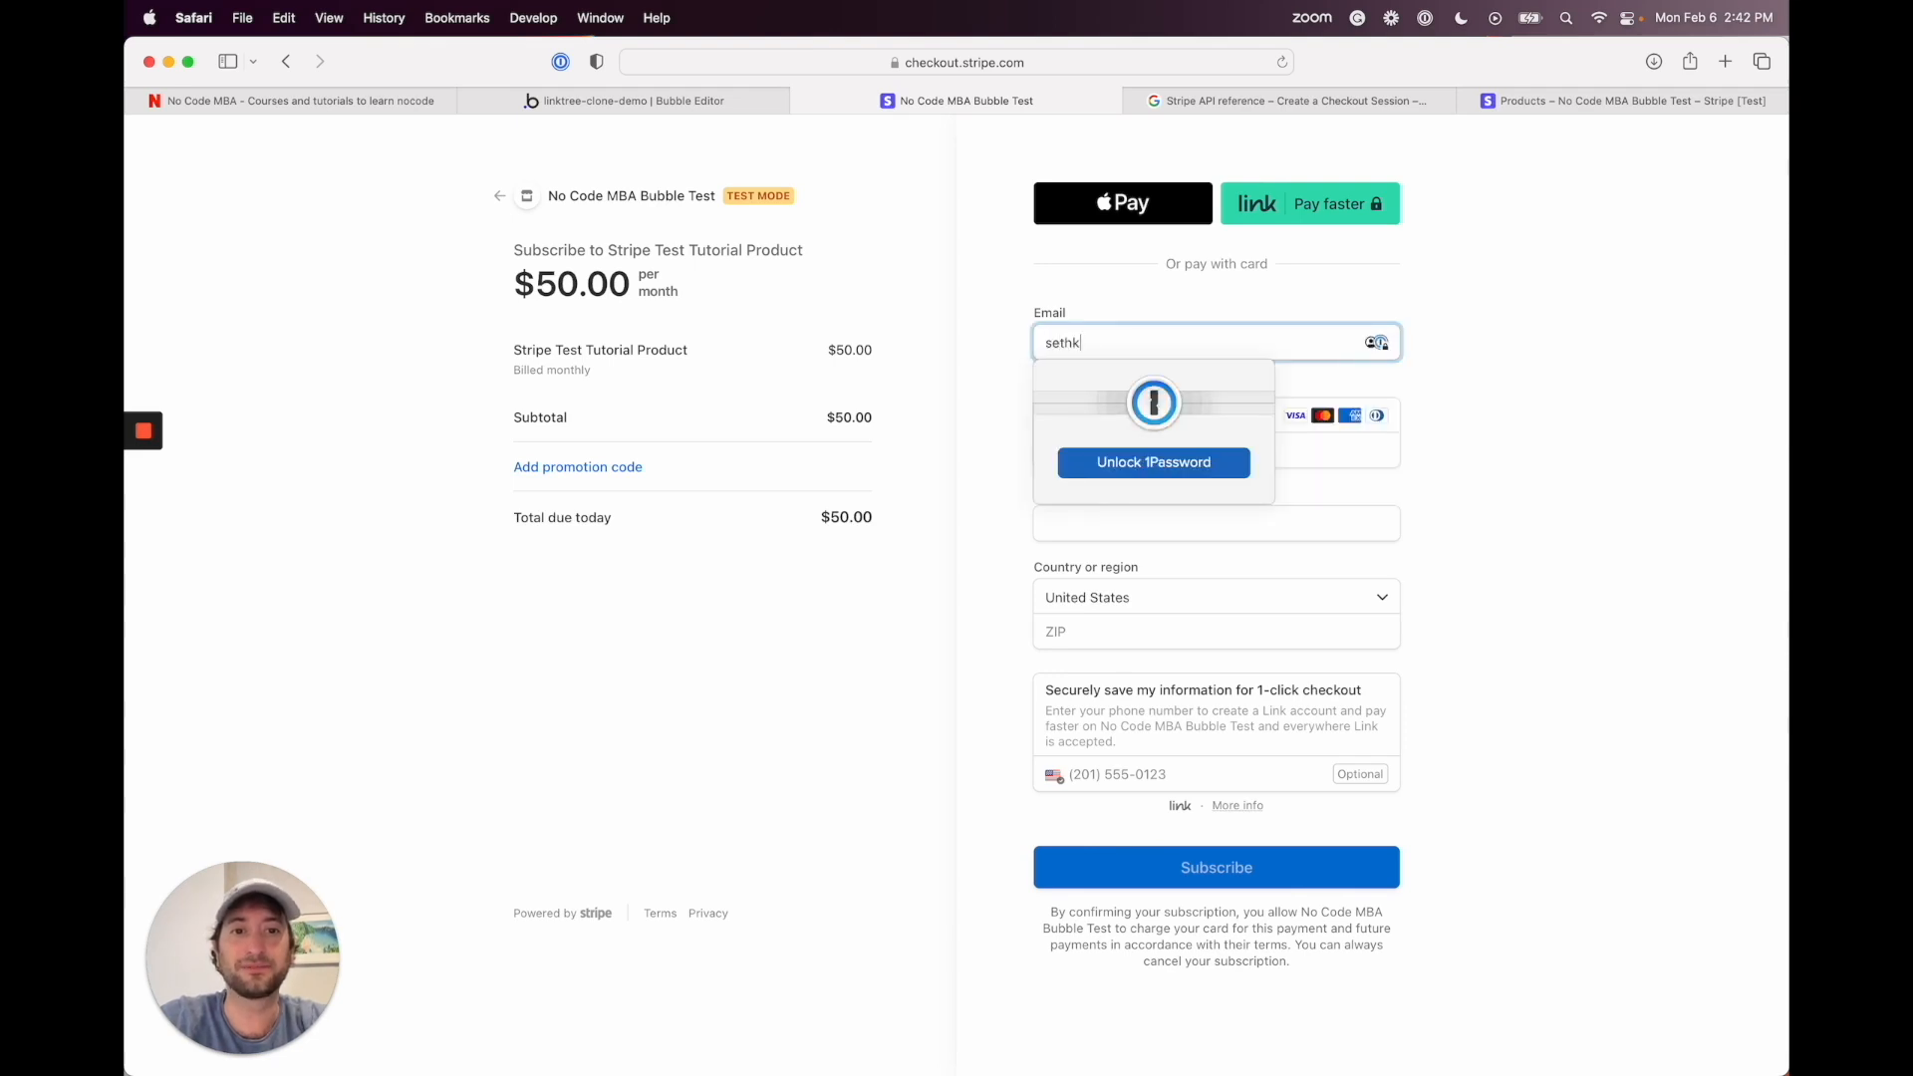
{"action": "left_click", "coordinate": [146, 510]}
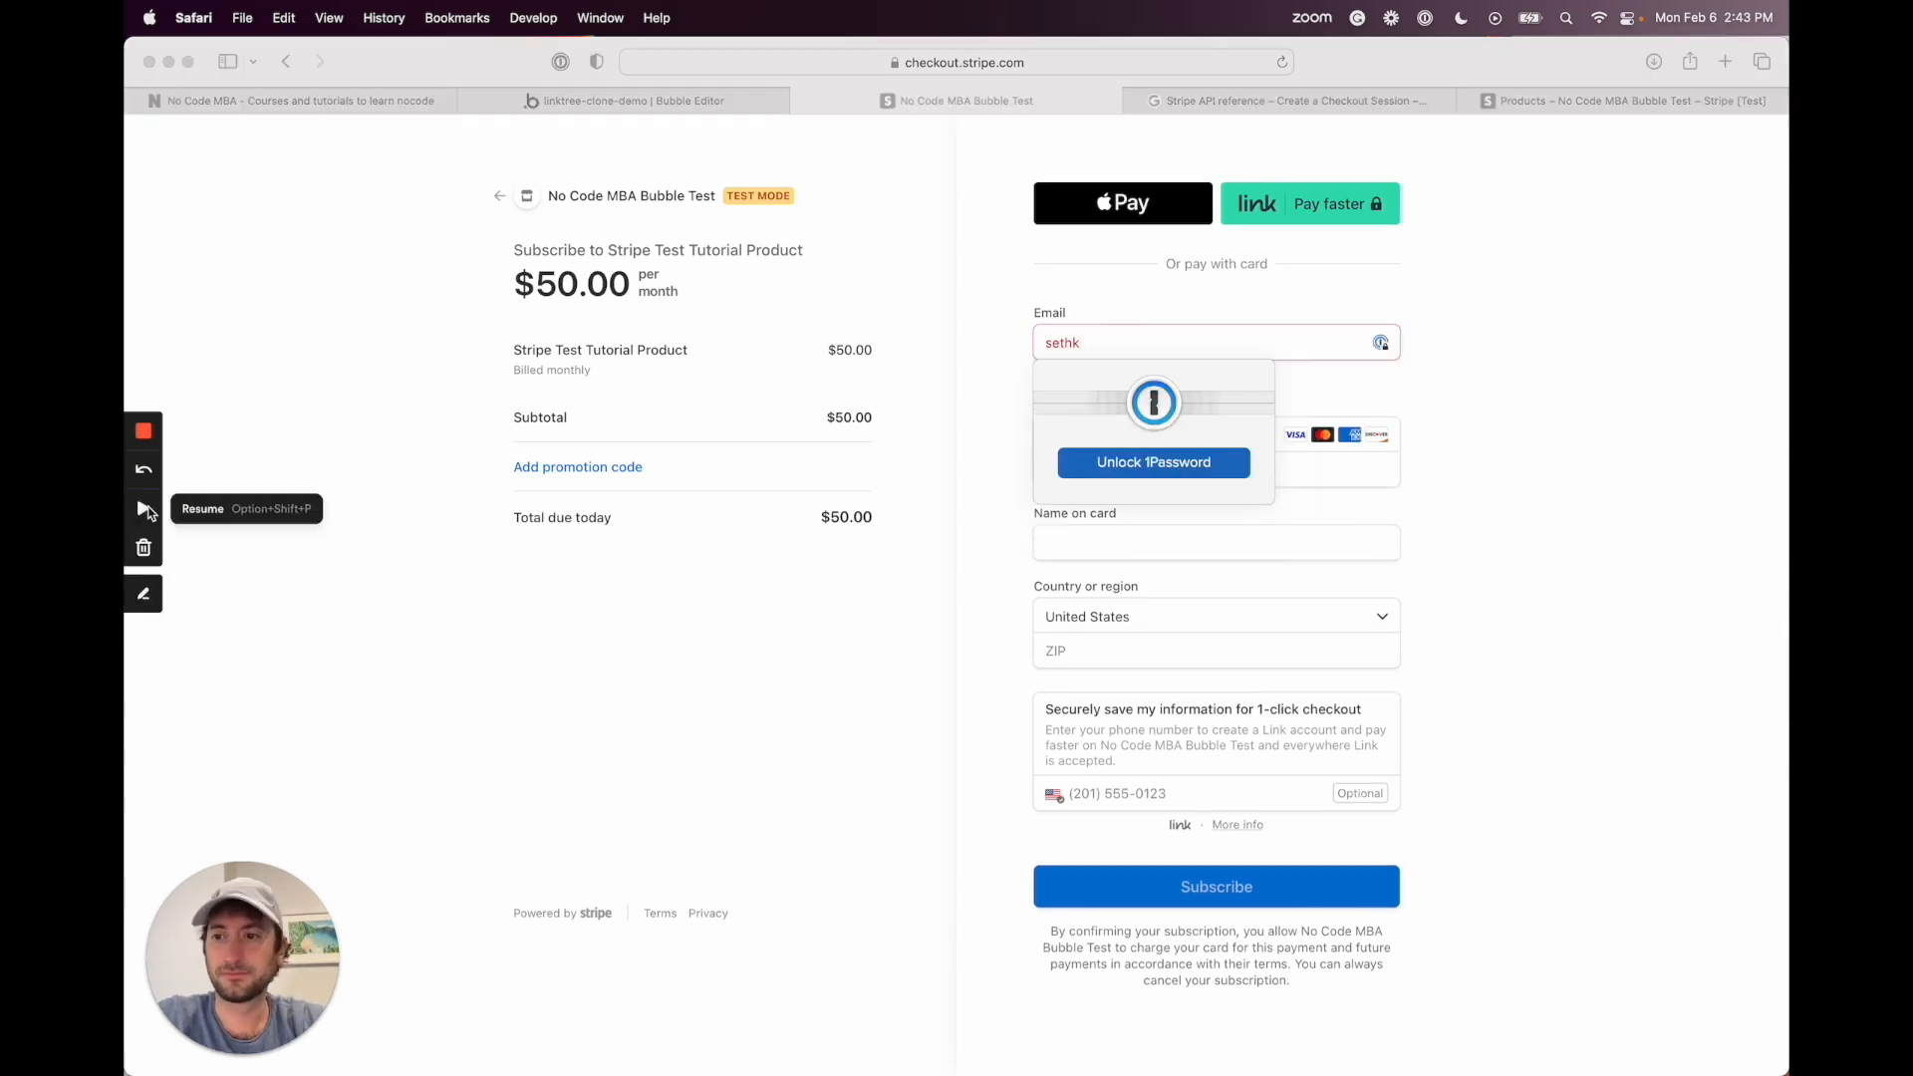
{"action": "left_click", "coordinate": [1101, 340]}
{"action": "key", "text": "super+a"}
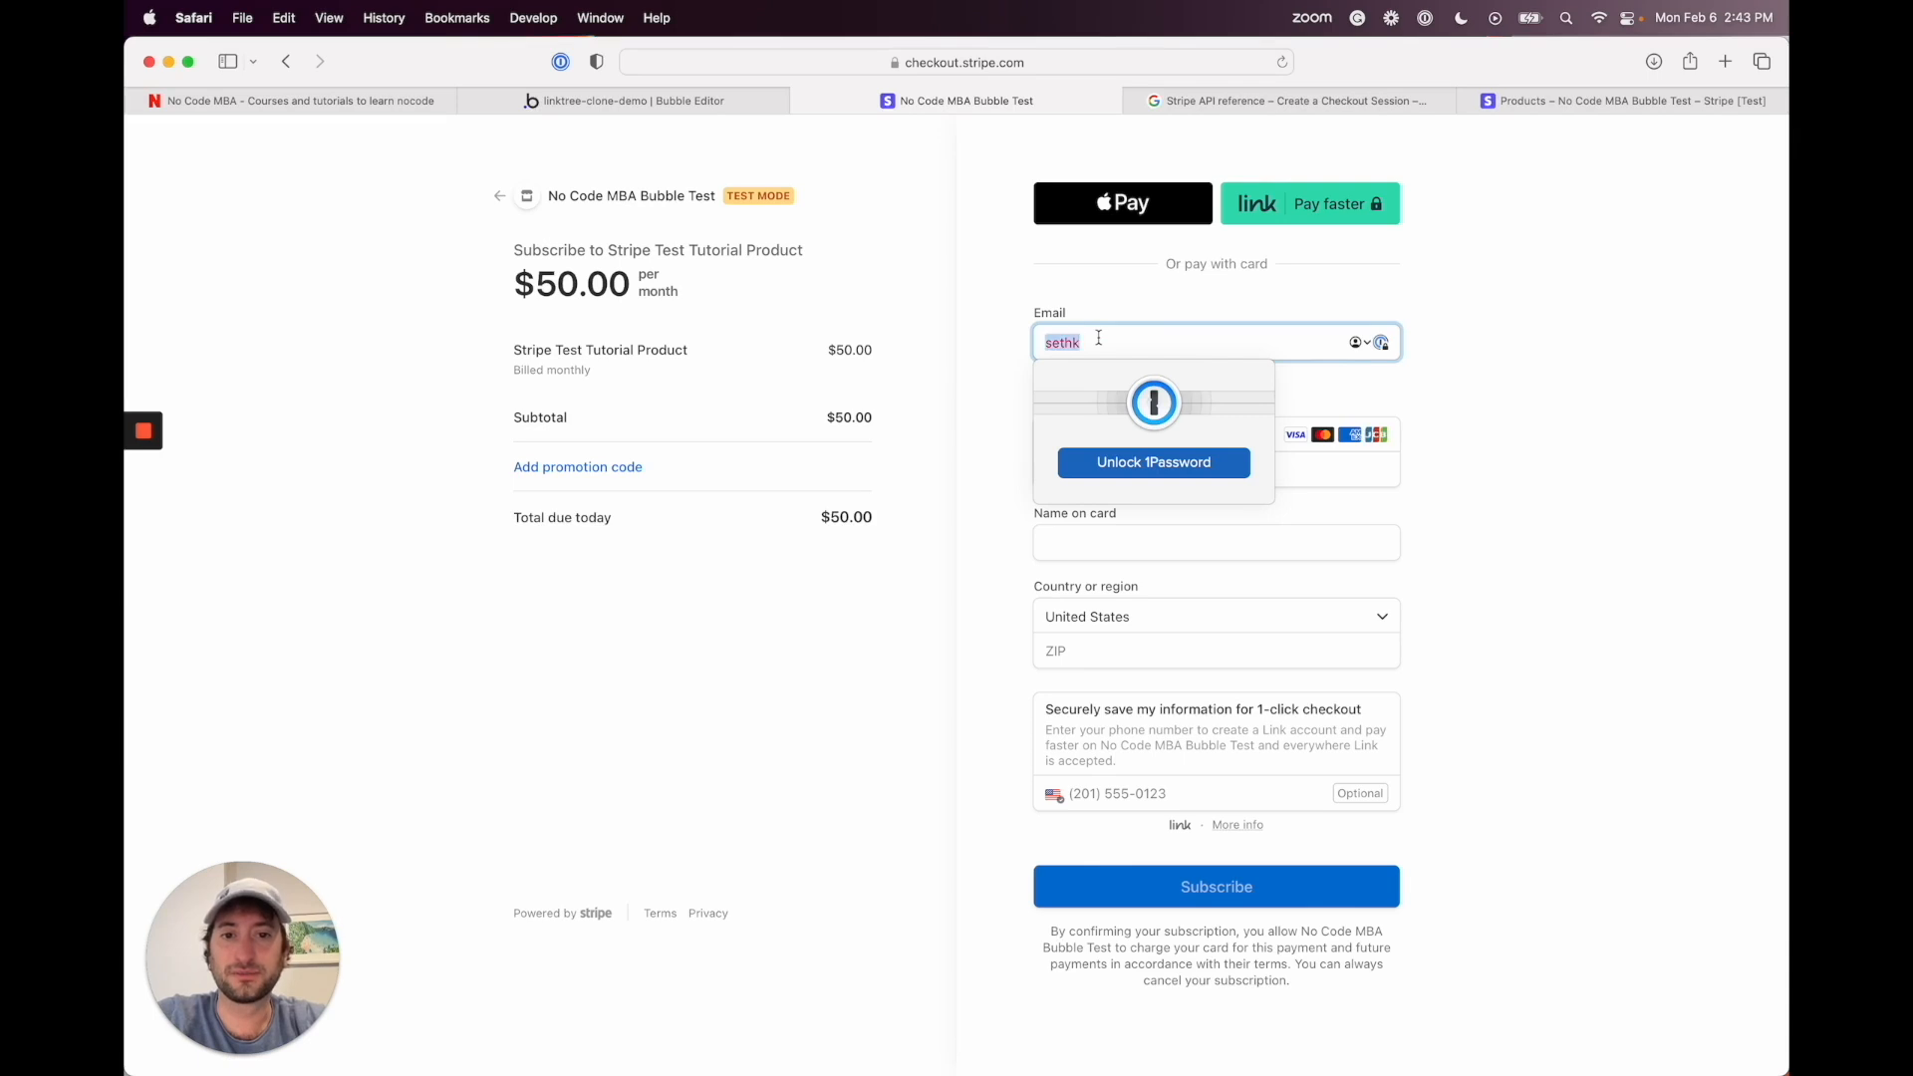
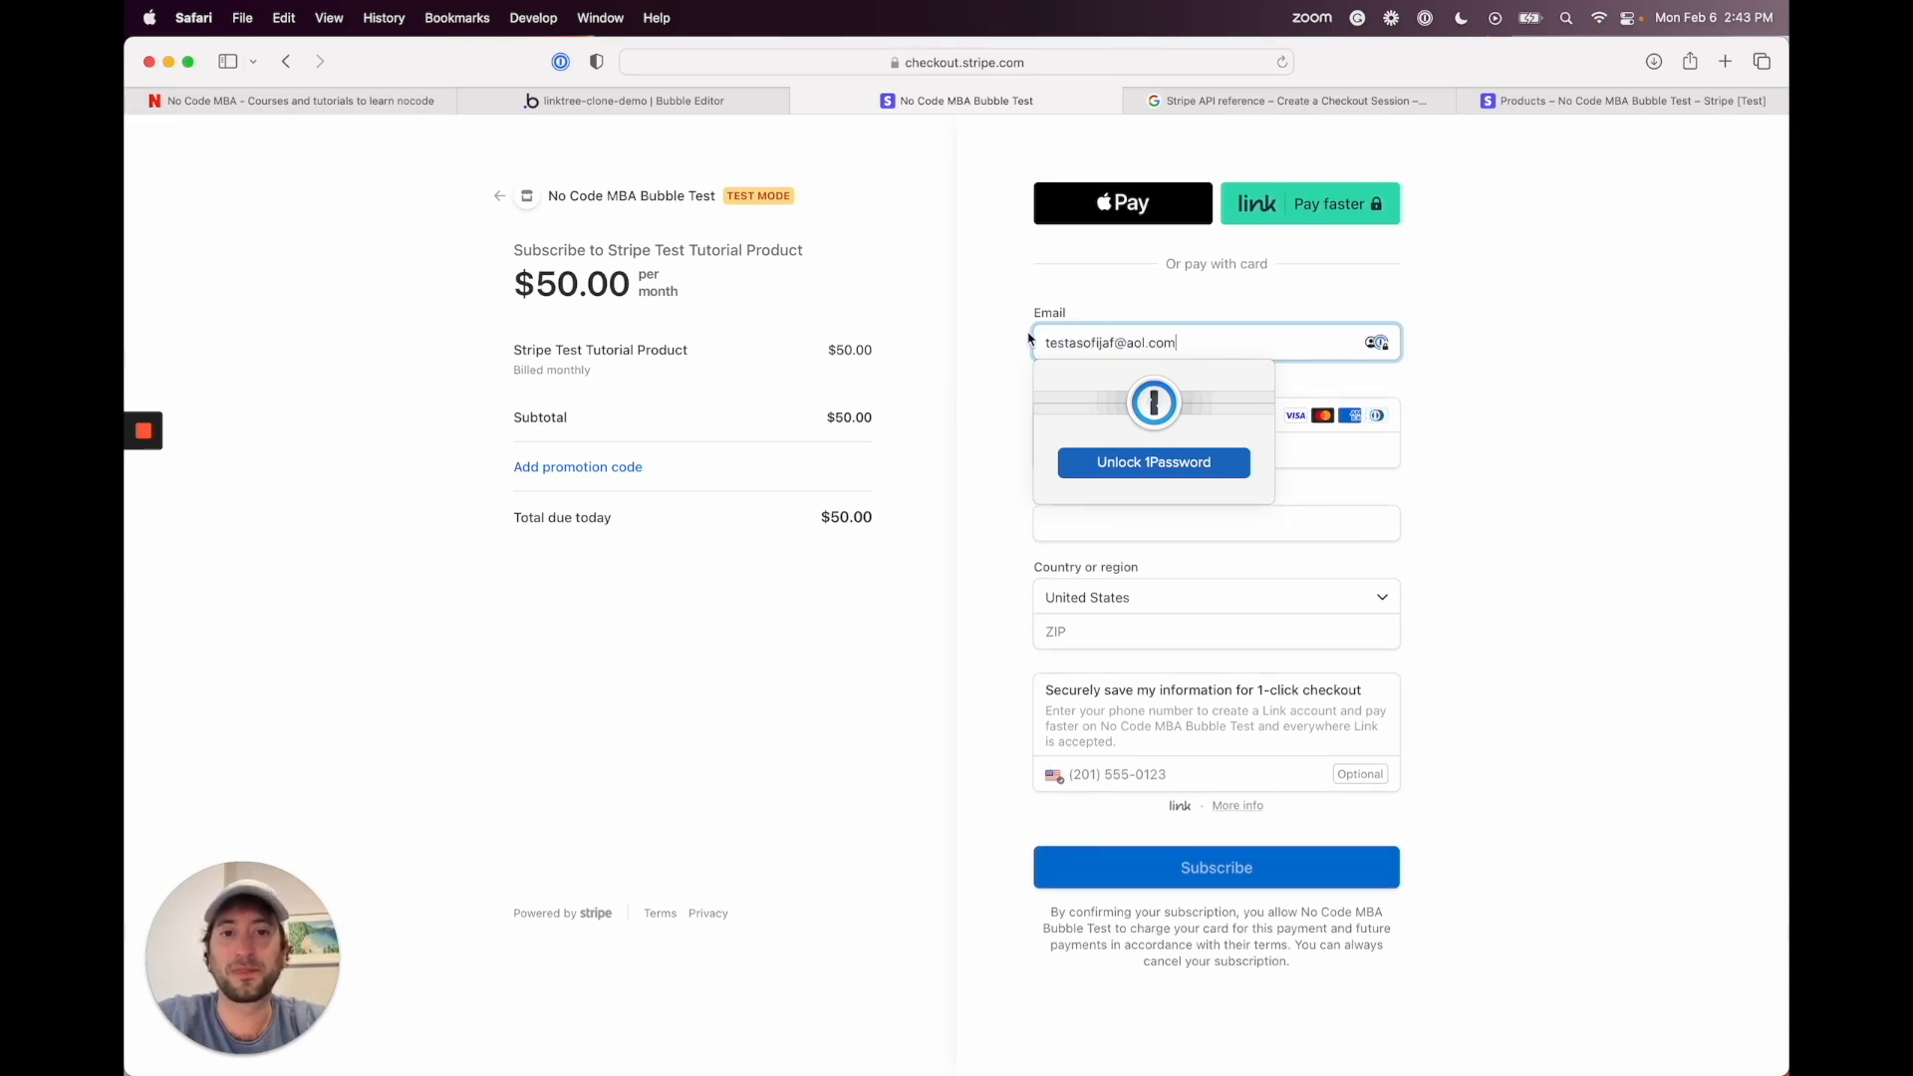
Step: Submit the $50/month subscription using the 4242 test card and ZIP 10000
{"action": "left_click", "coordinate": [971, 450]}
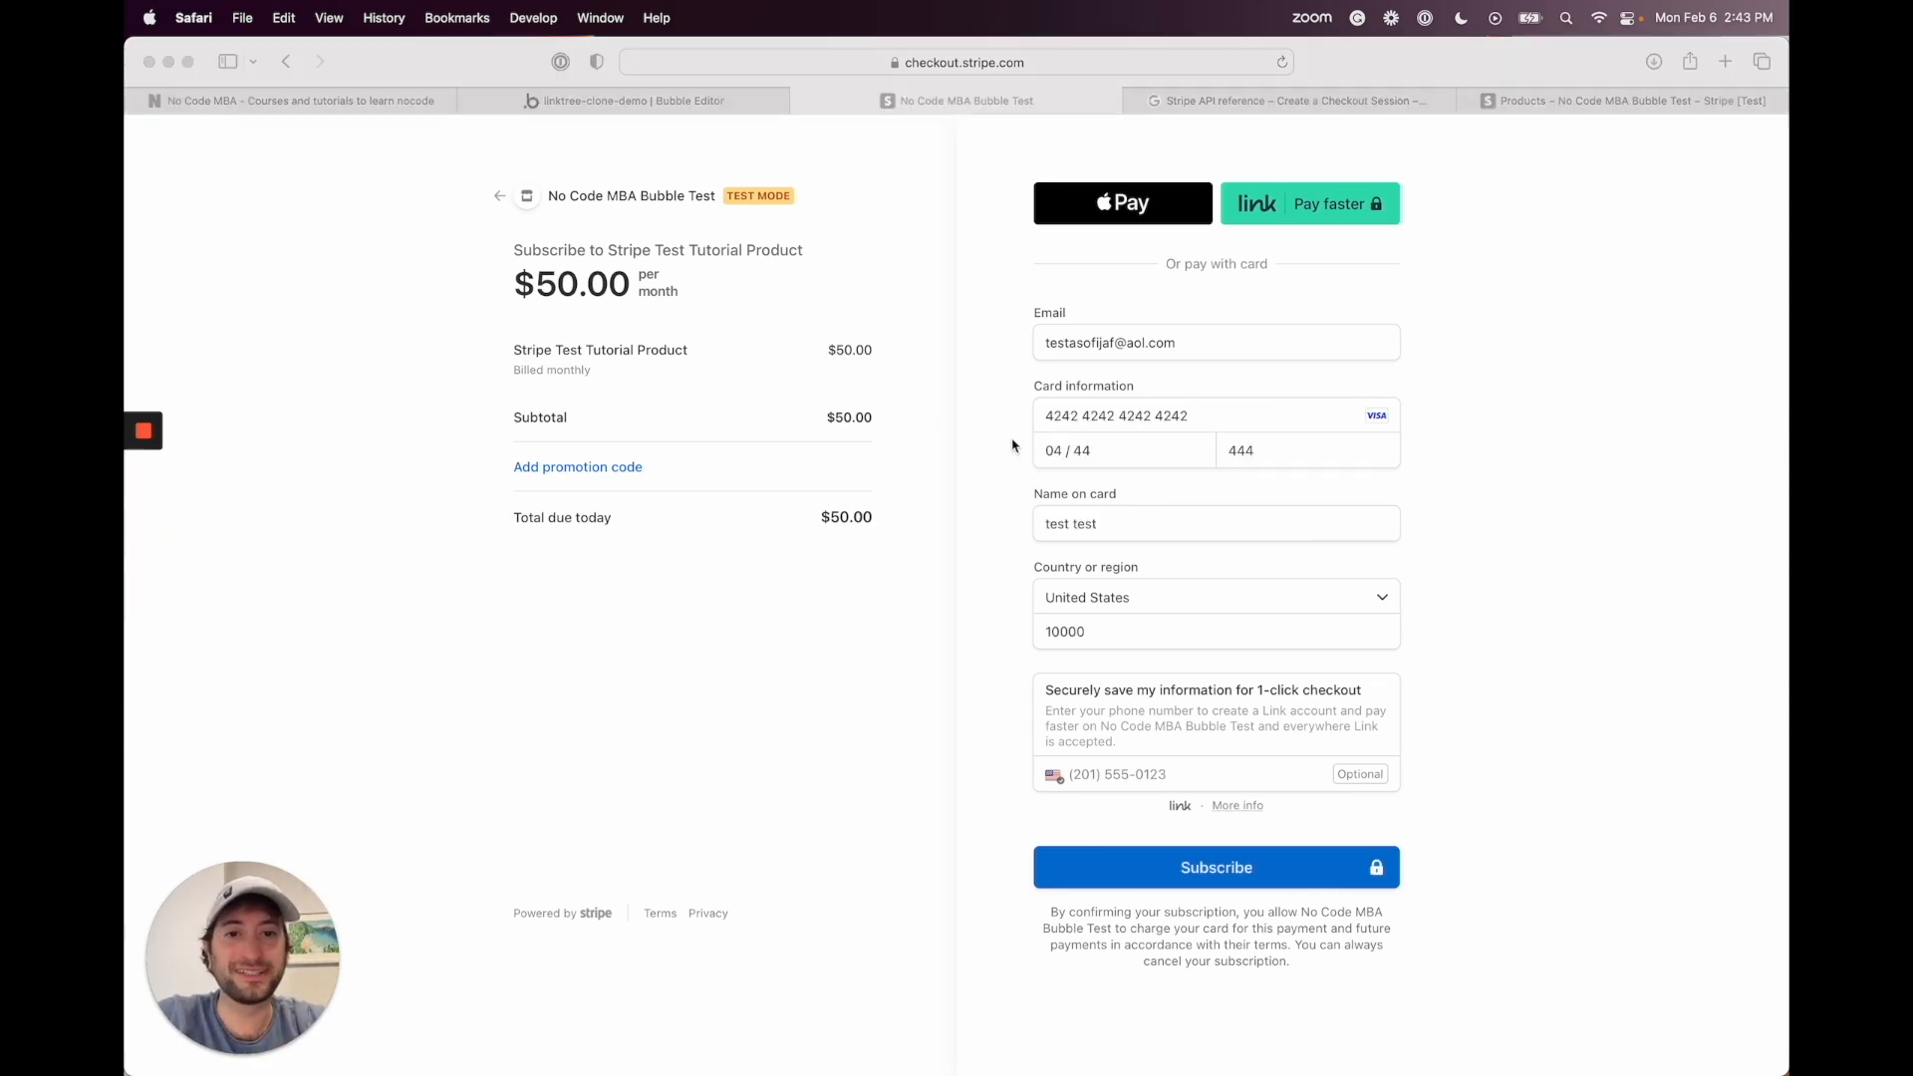
{"action": "left_click", "coordinate": [1013, 445]}
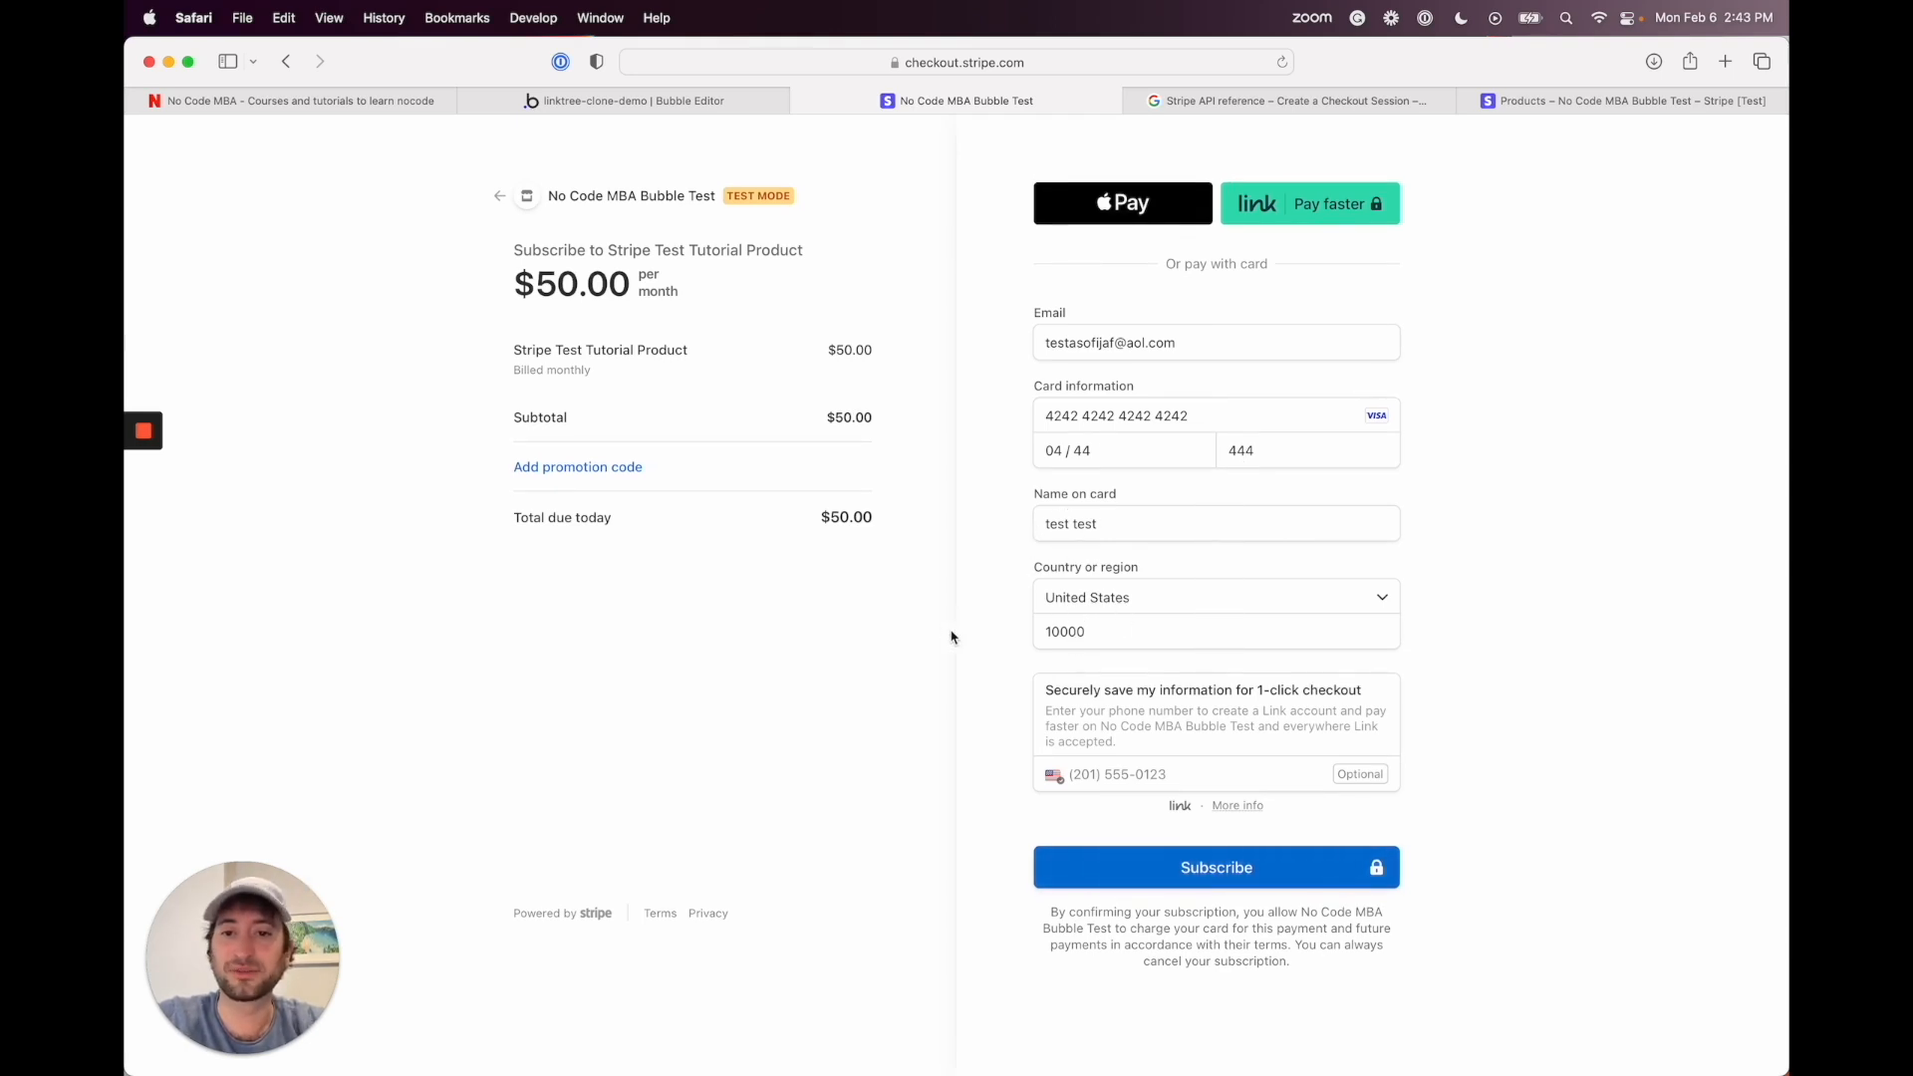
{"action": "left_click", "coordinate": [1162, 886]}
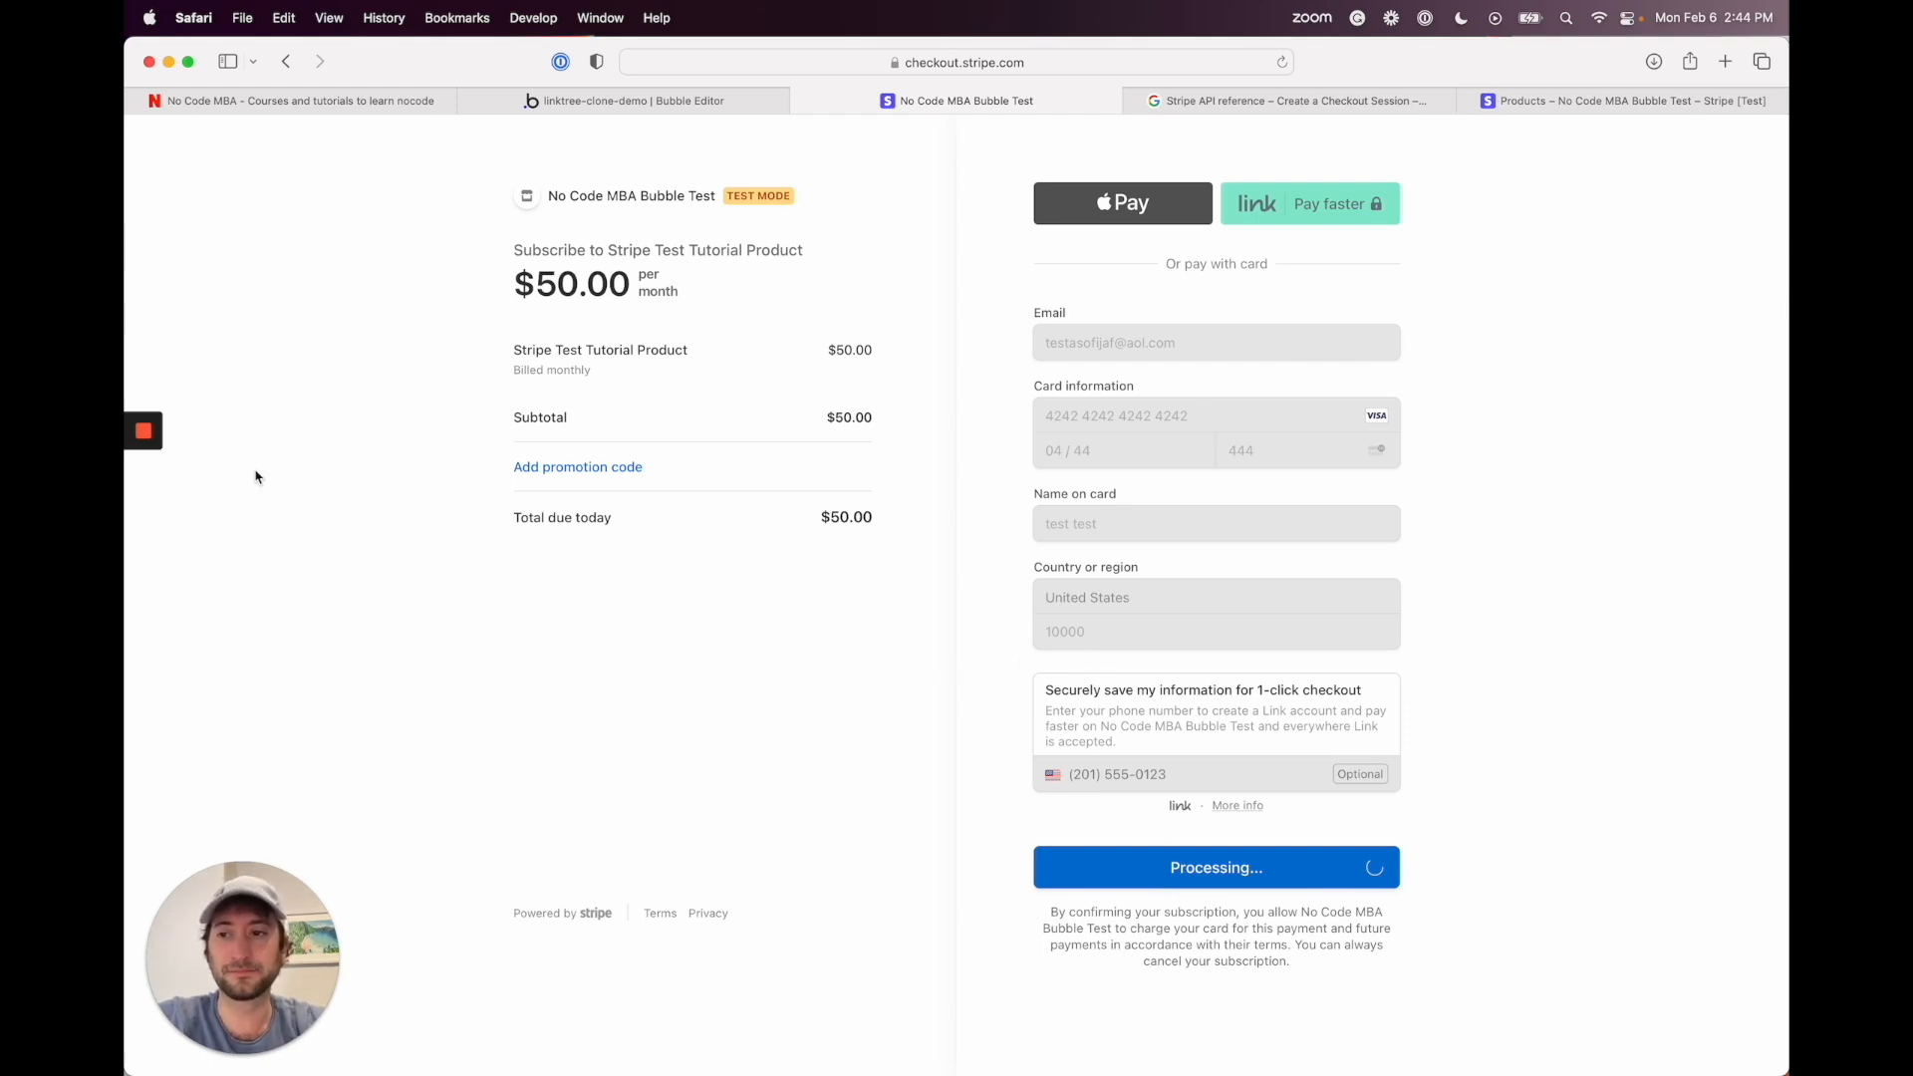
Step: Highlight the checkout session_id value at the end of the redirected Sign Up page URL
{"action": "mouse_move", "coordinate": [146, 507]}
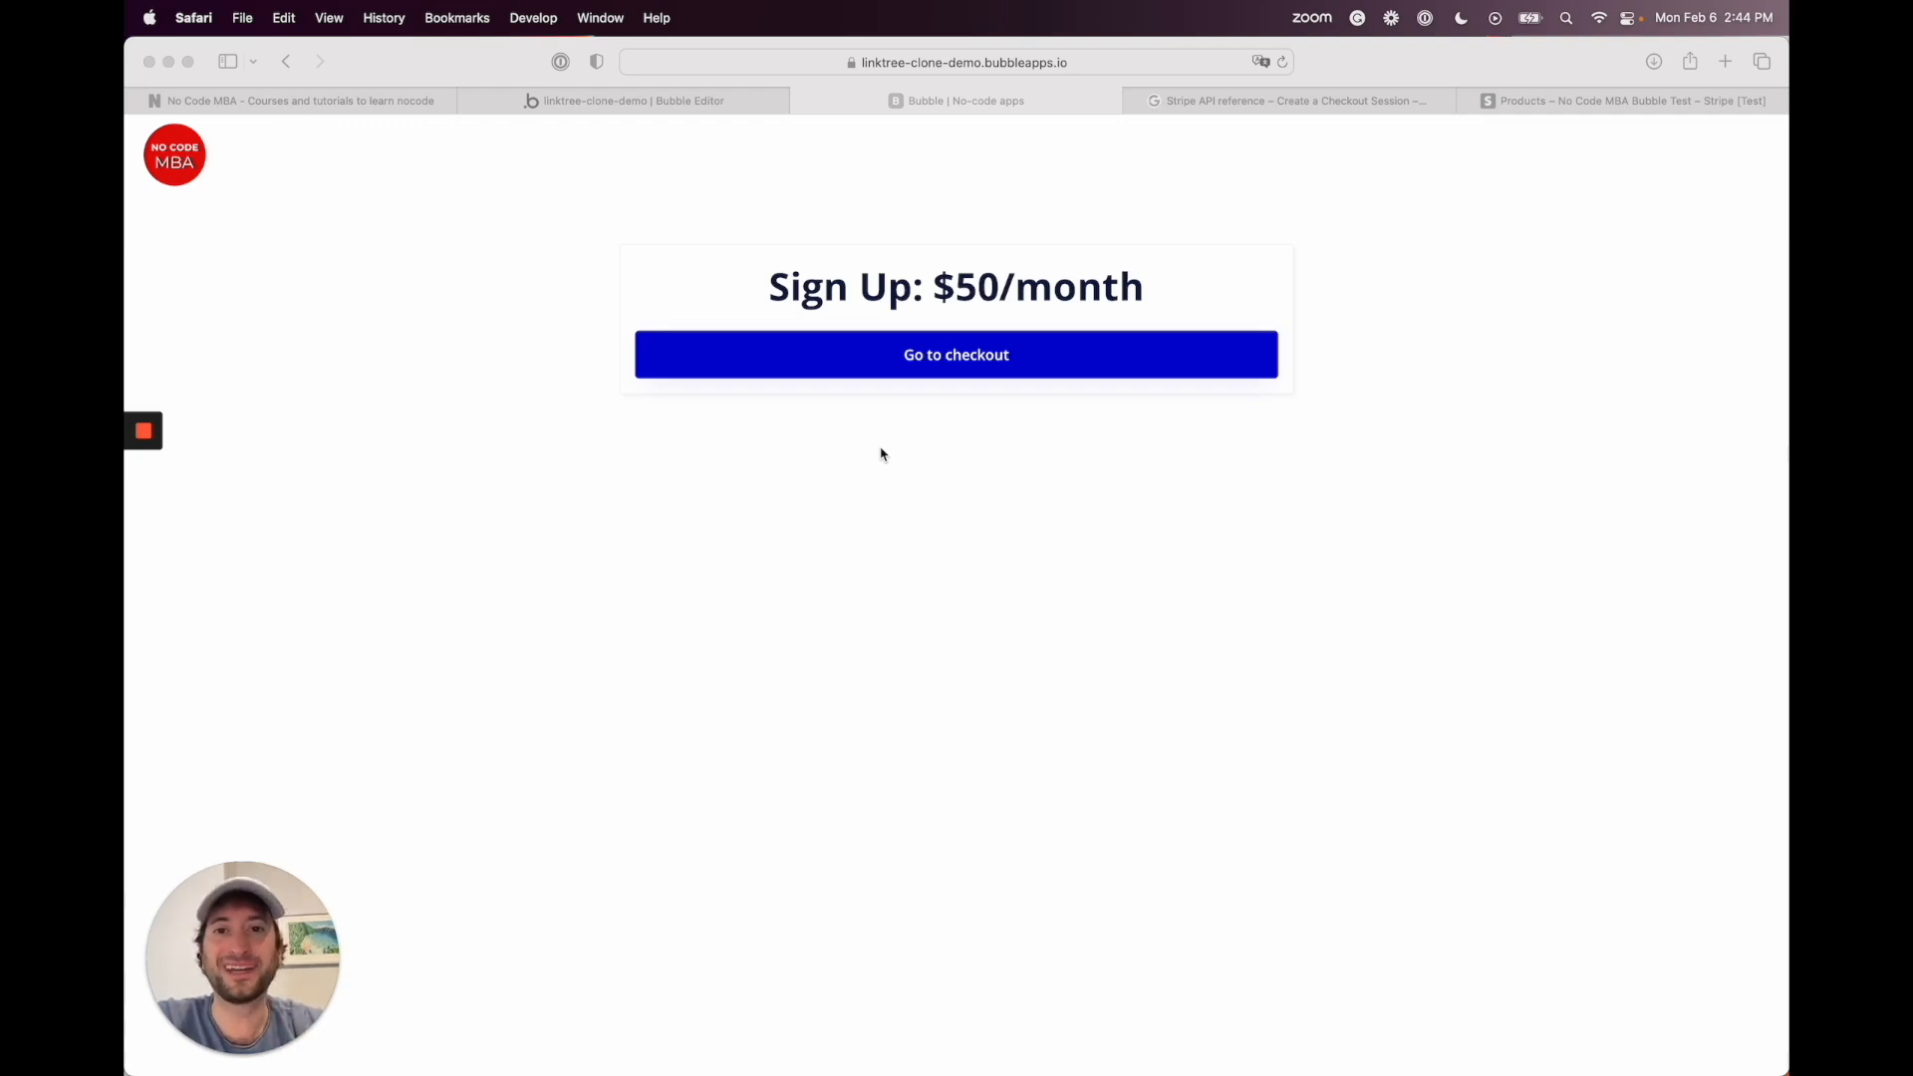
{"action": "left_click", "coordinate": [792, 63]}
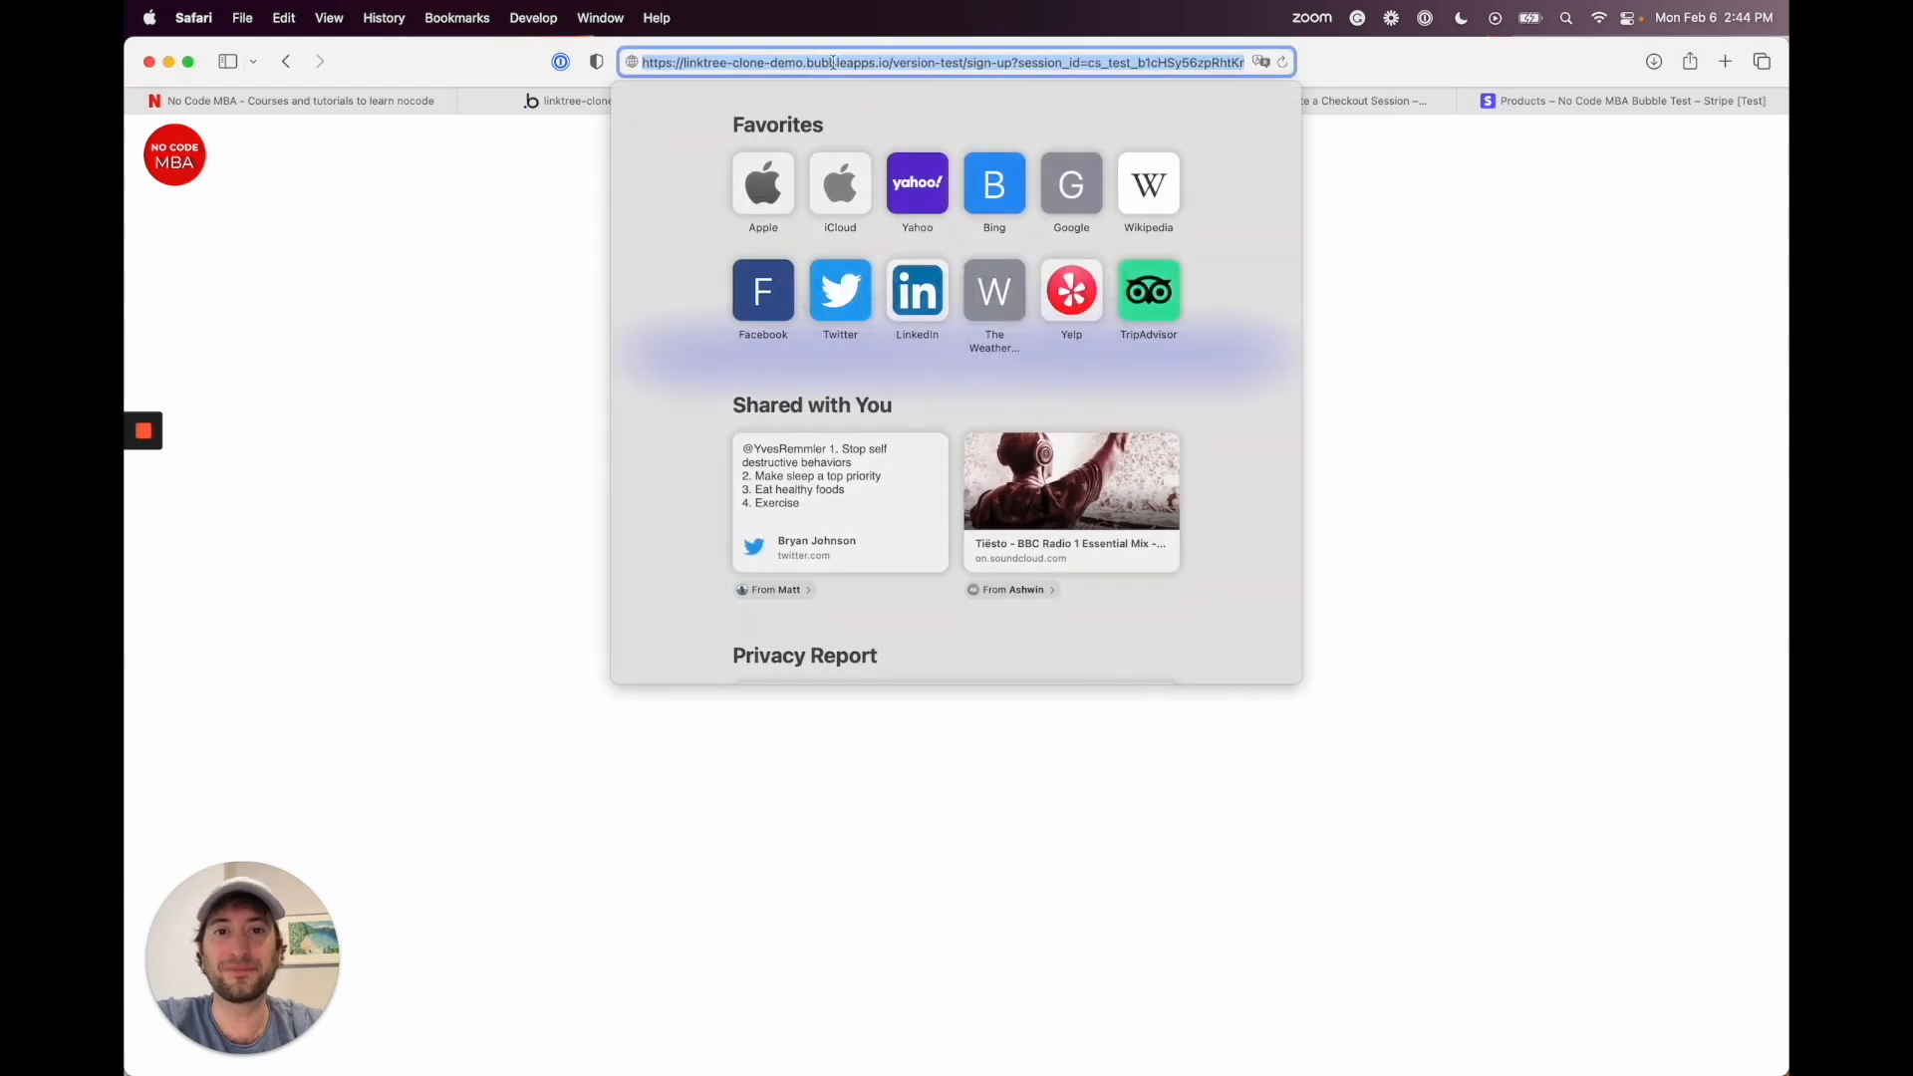
{"action": "left_click", "coordinate": [842, 63]}
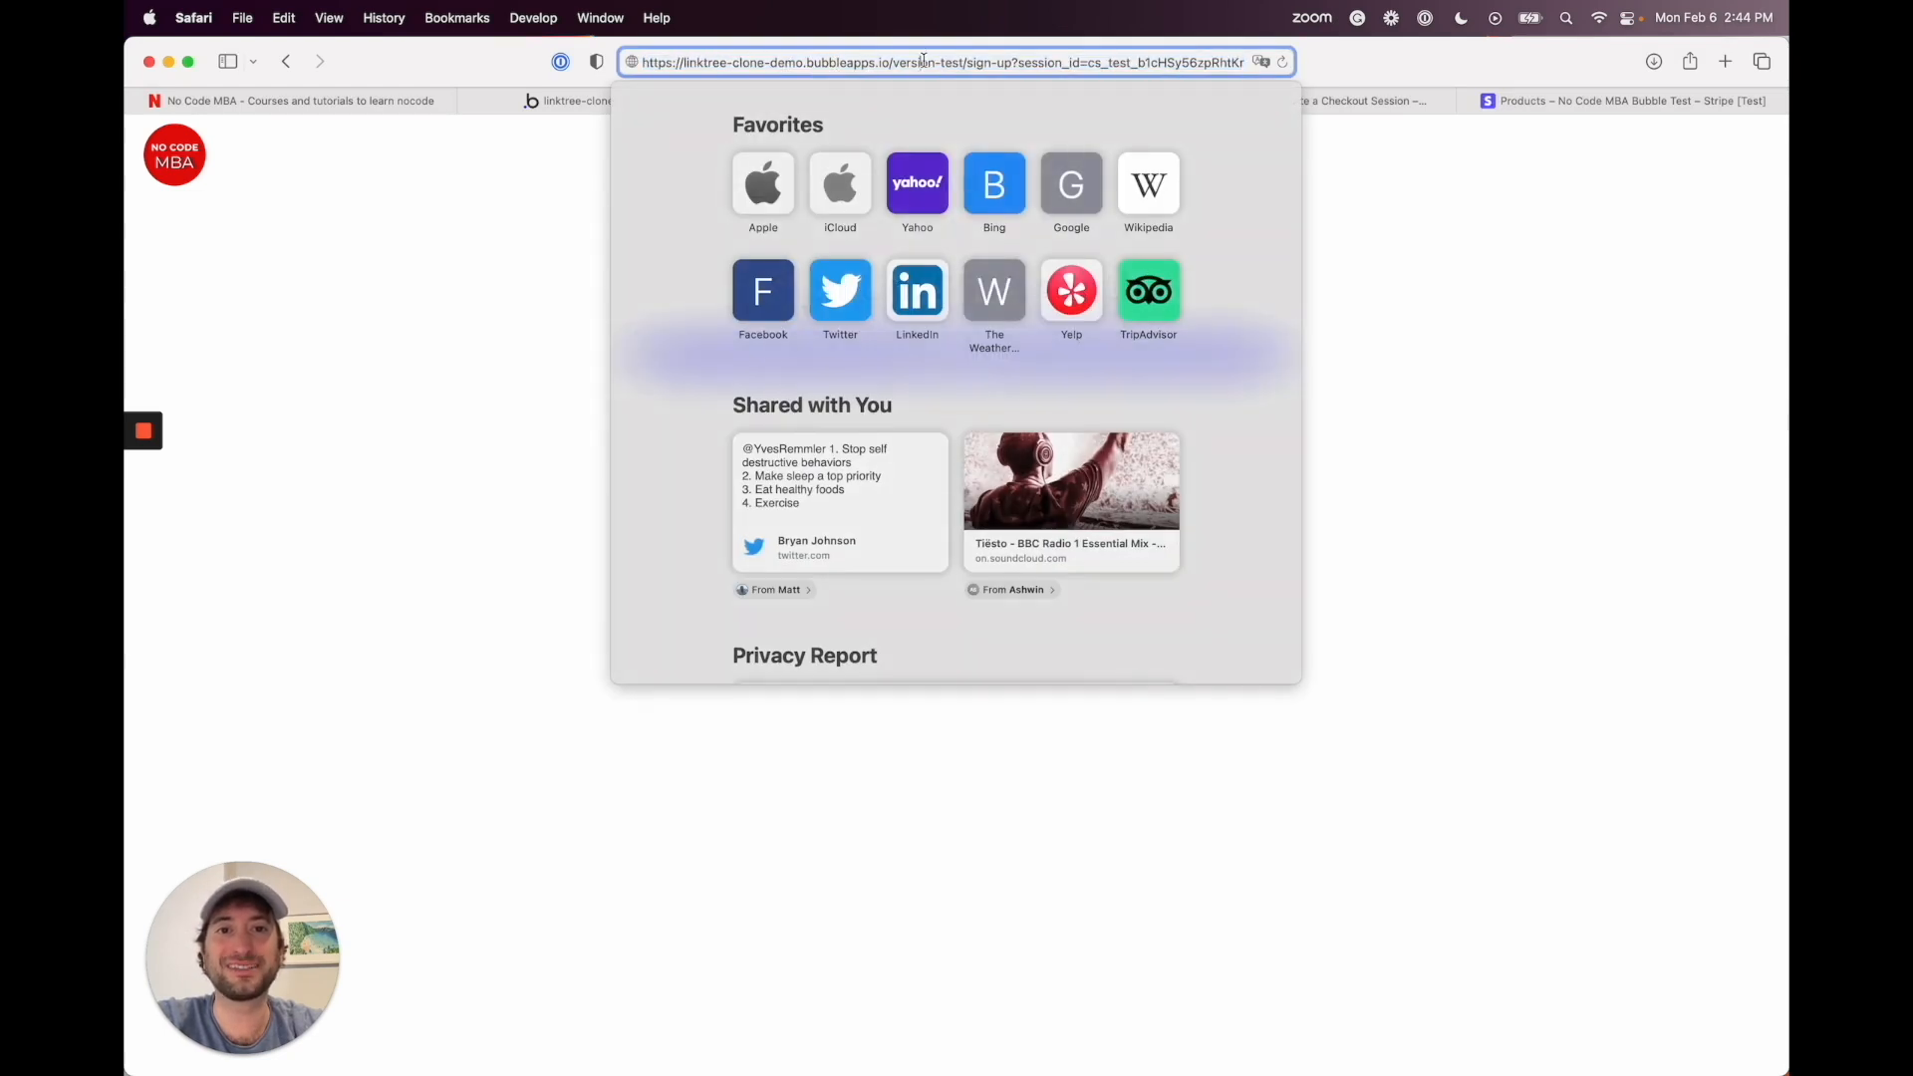
{"action": "left_click_drag", "start_coordinate": [922, 62], "coordinate": [1285, 72]}
{"action": "left_click", "coordinate": [819, 65]}
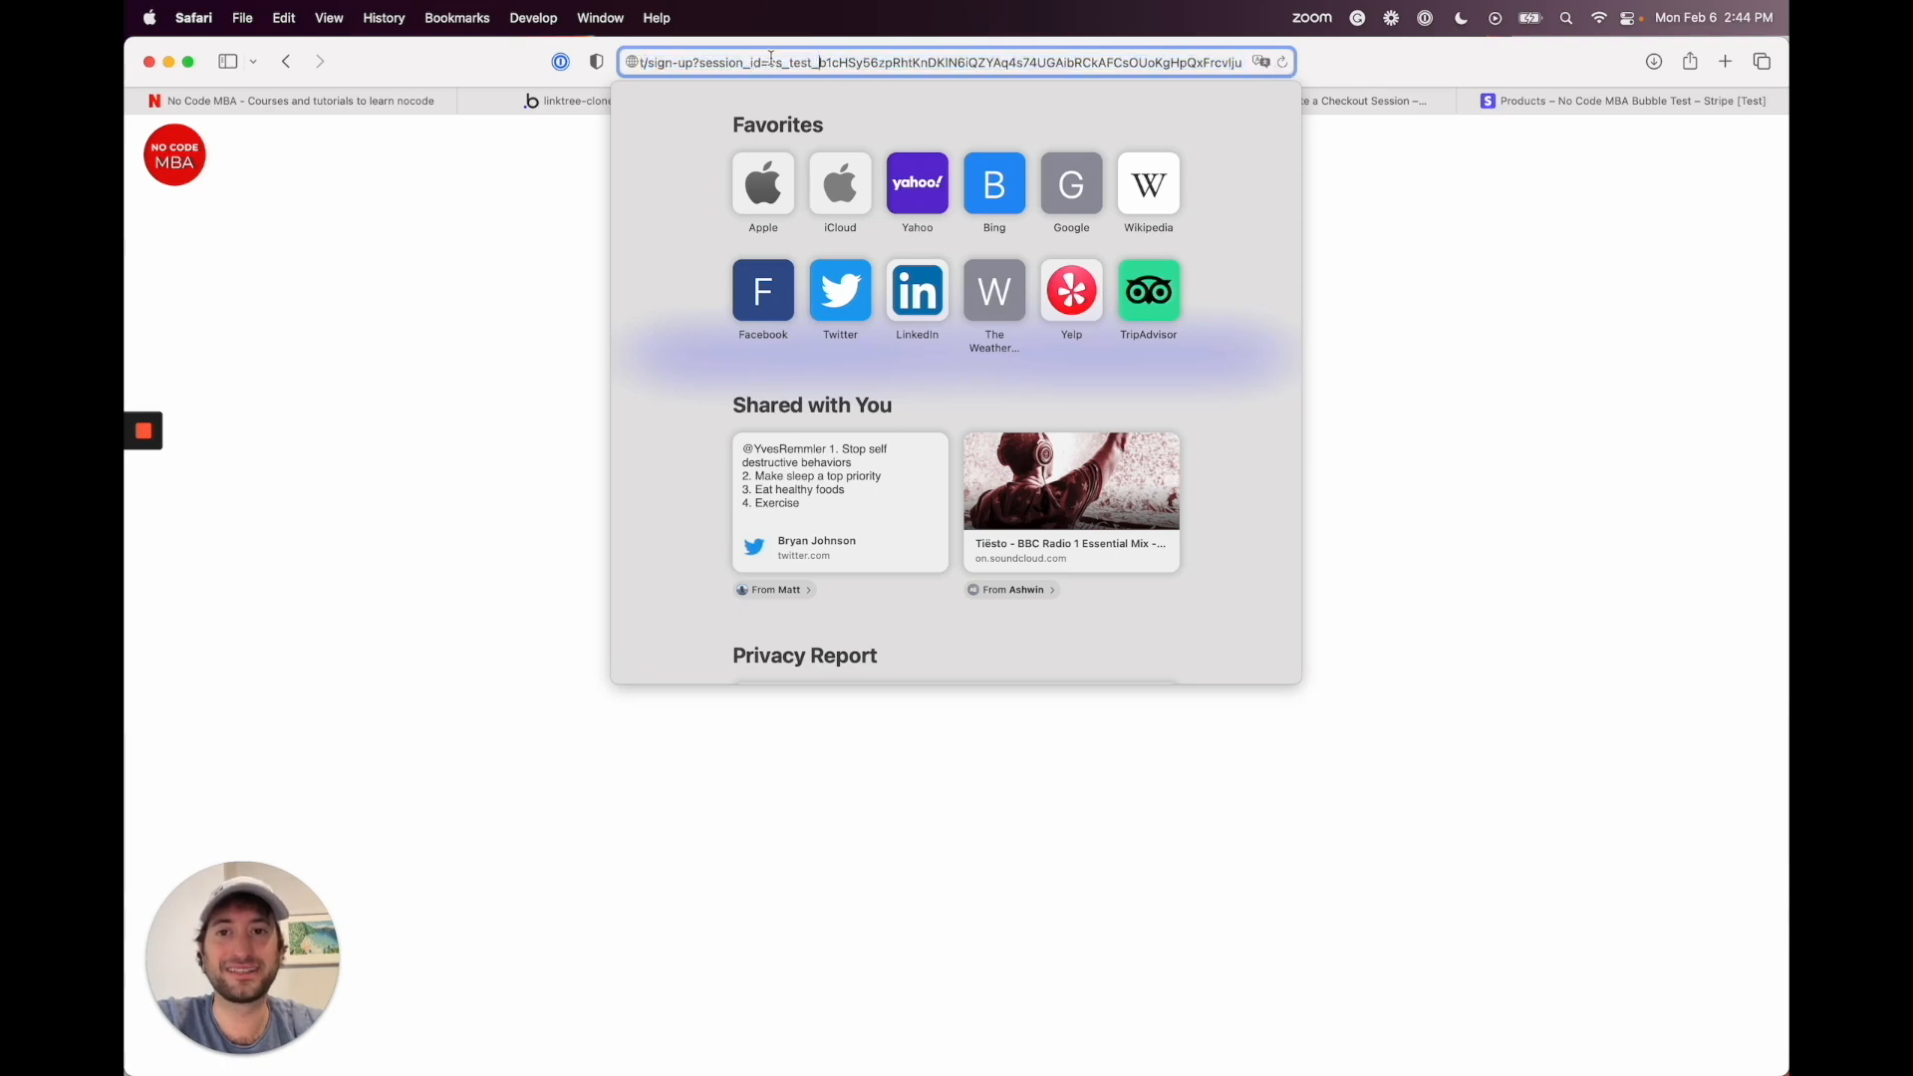
{"action": "left_click_drag", "start_coordinate": [770, 62], "coordinate": [1262, 52]}
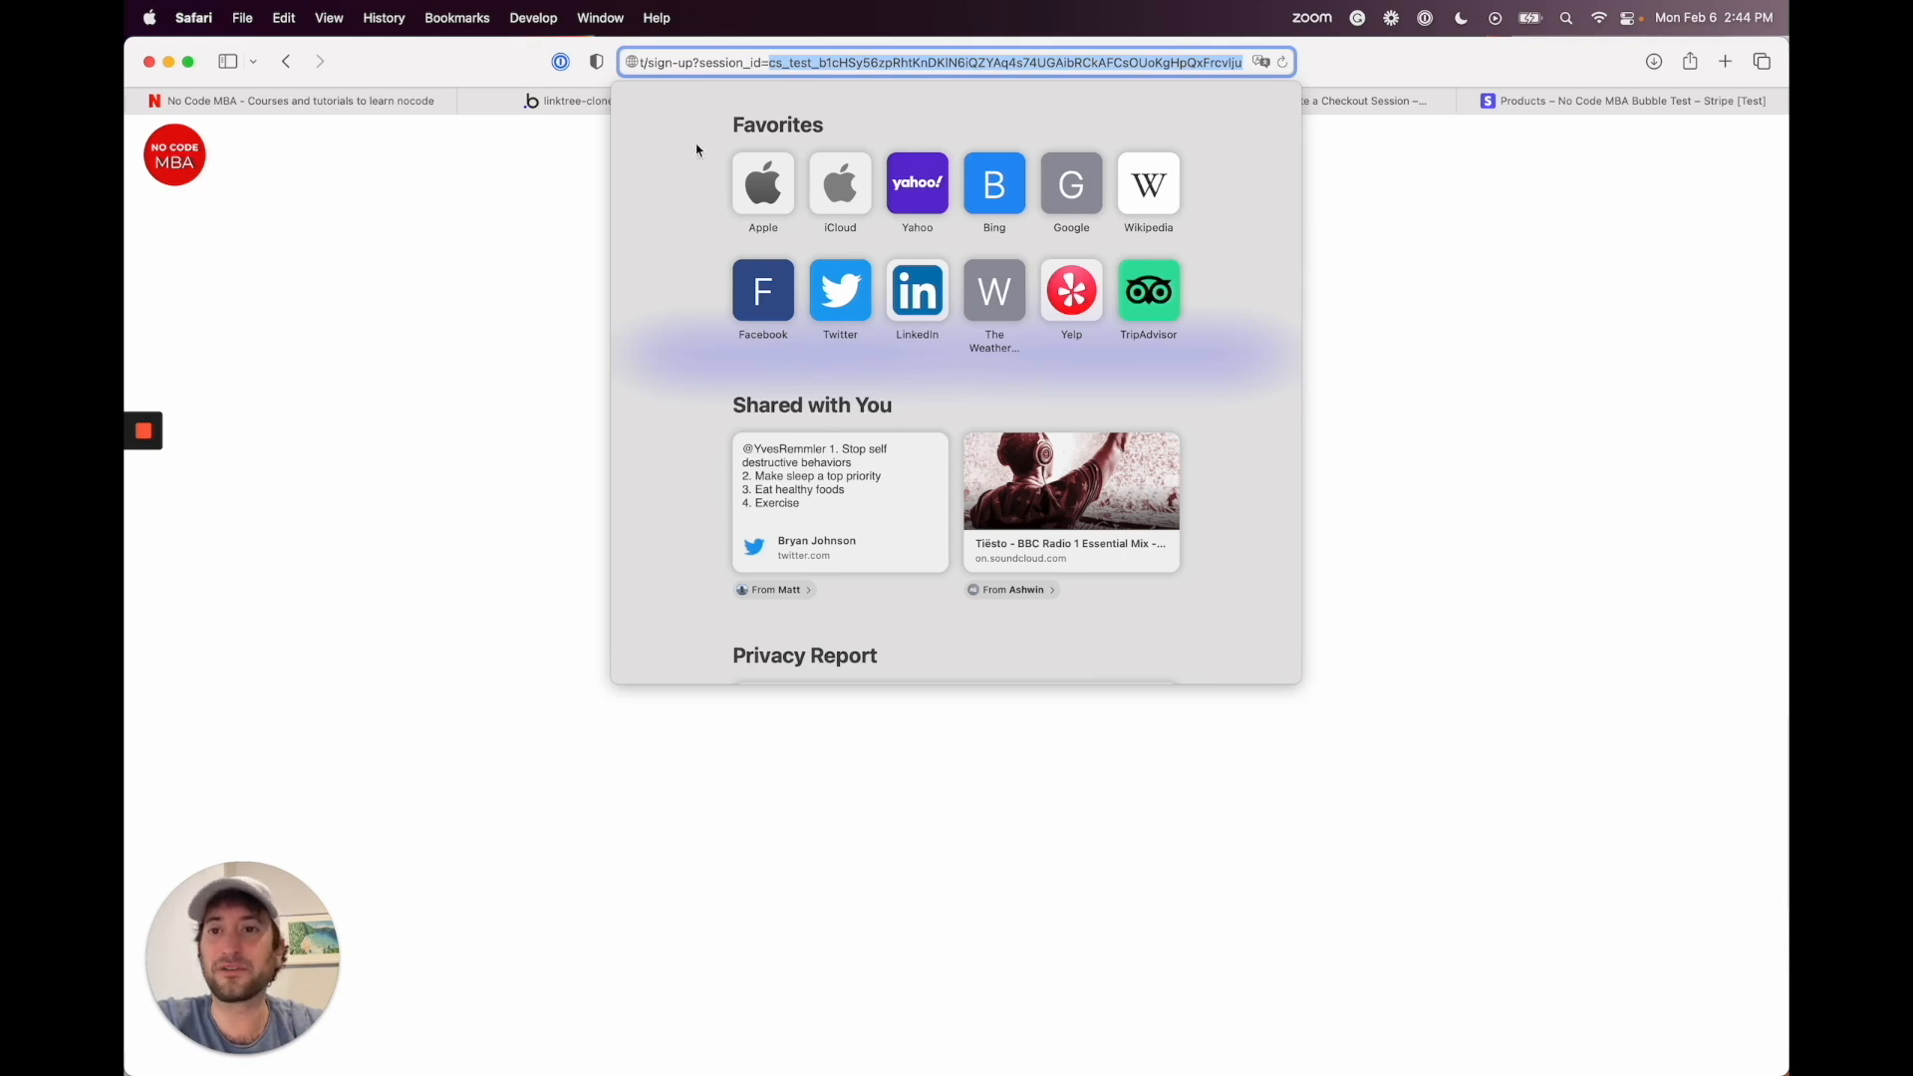
{"action": "left_click", "coordinate": [529, 402]}
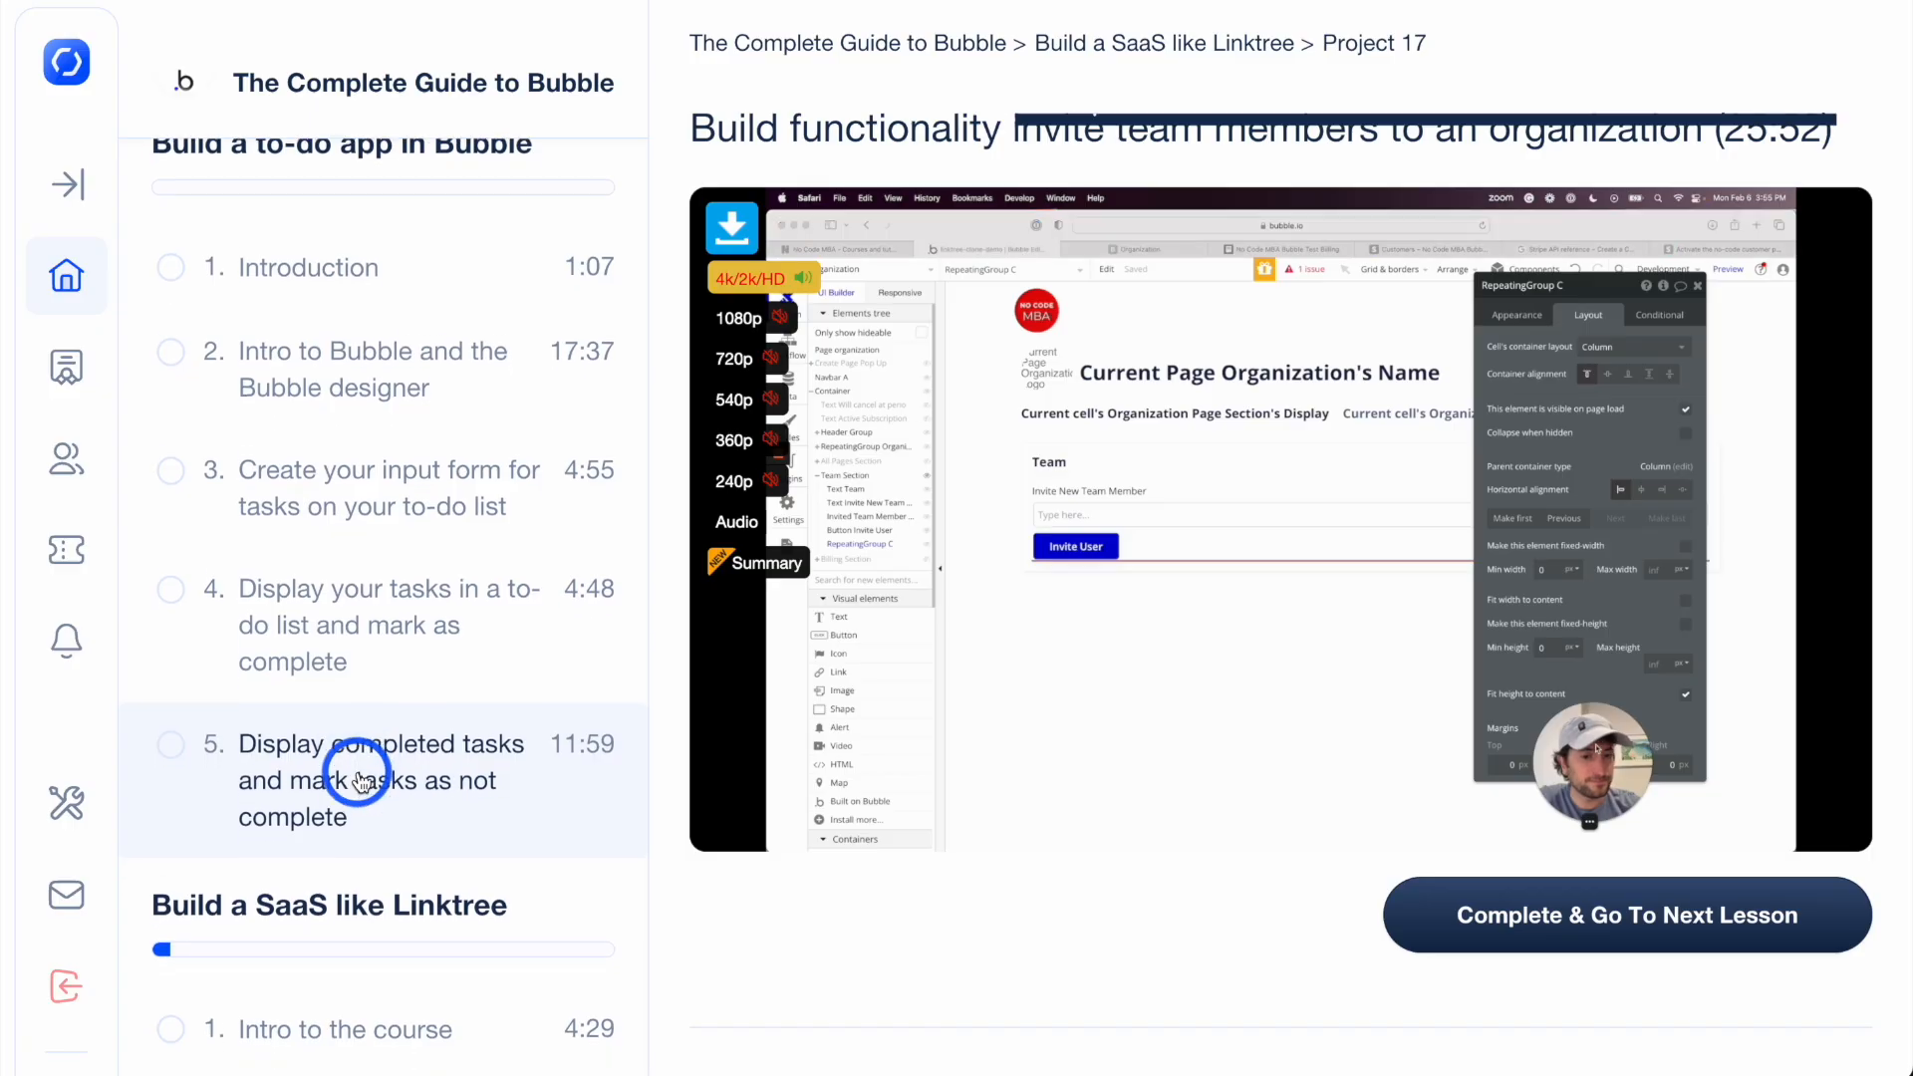
Step: Scroll the Bubble lessons, then the catalogue past Zapier, AI Apps, Figma and FlutterFlow to Projects
{"action": "scroll", "coordinate": [358, 783], "scroll_direction": "down", "scroll_amount": 7}
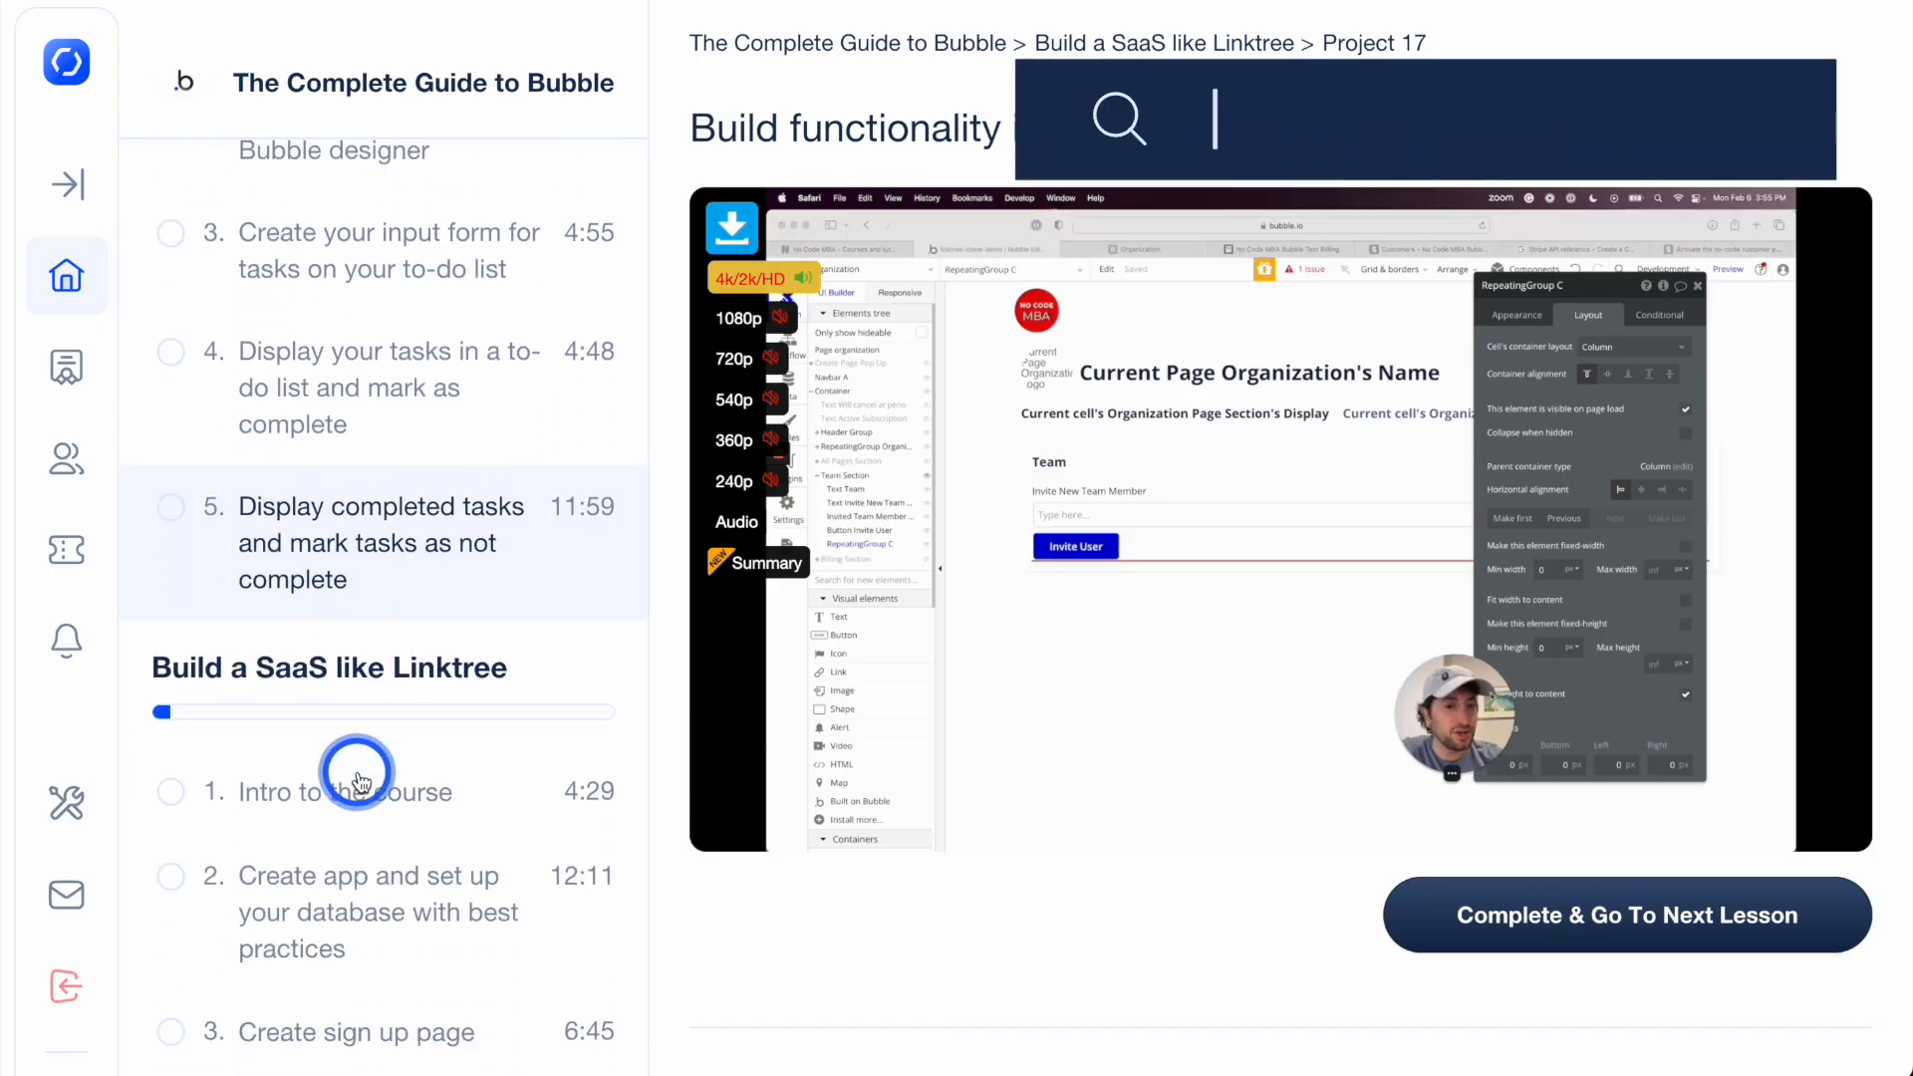
{"action": "scroll", "coordinate": [359, 782], "scroll_direction": "down", "scroll_amount": 12}
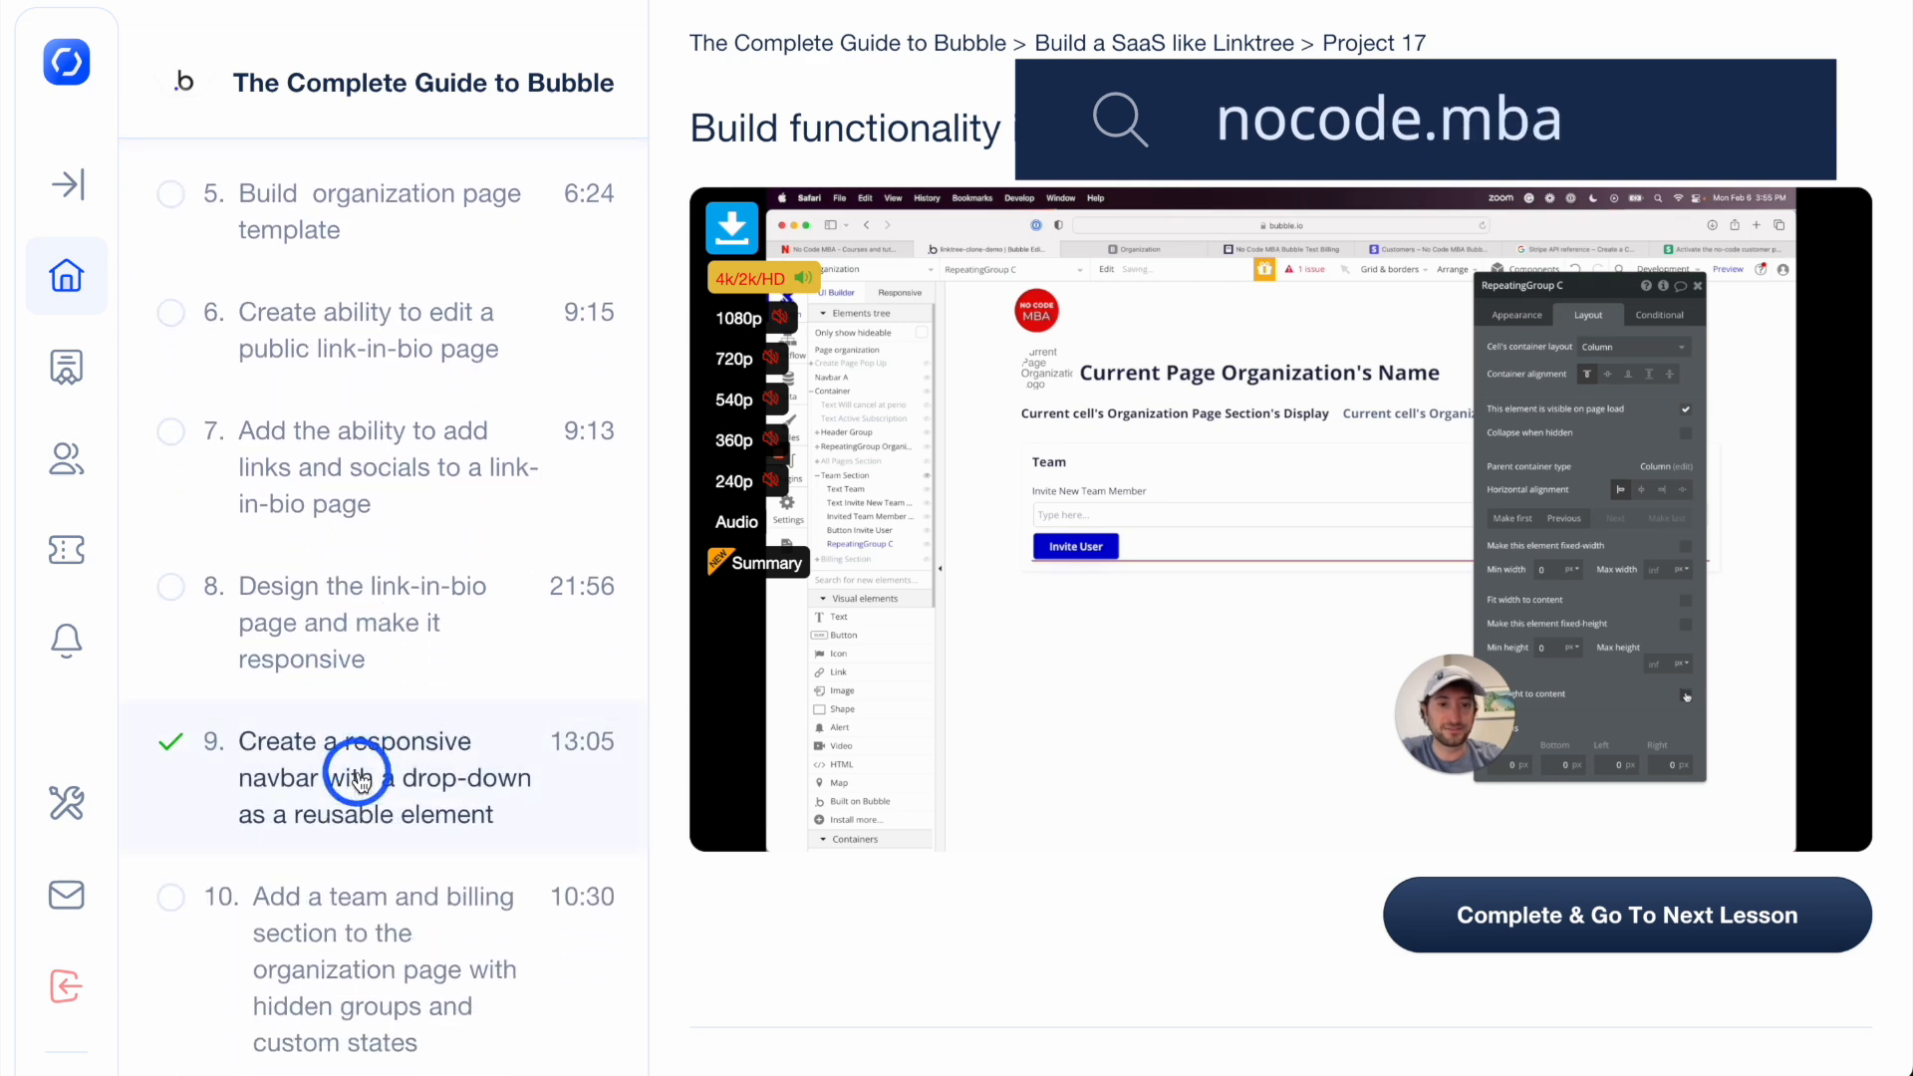
{"action": "scroll", "coordinate": [358, 780], "scroll_direction": "down", "scroll_amount": 15}
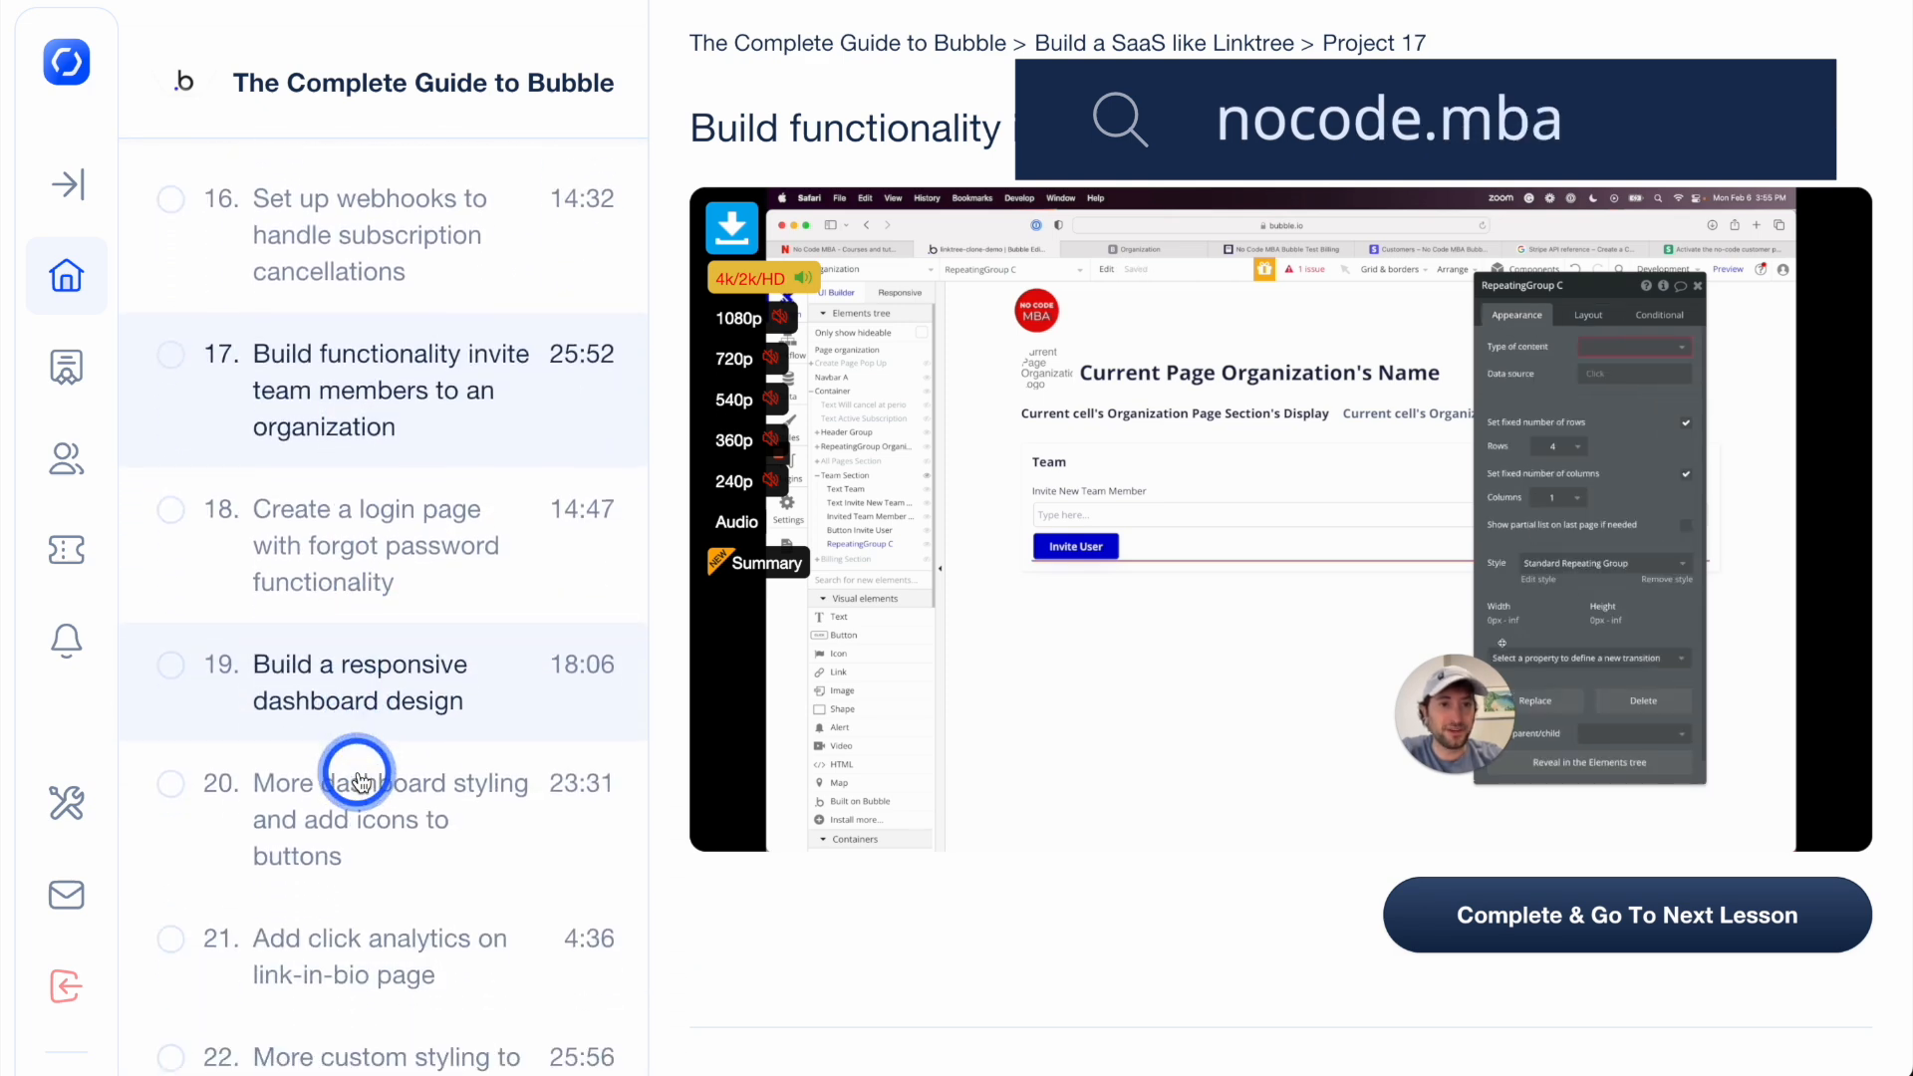
{"action": "scroll", "coordinate": [359, 780], "scroll_direction": "down", "scroll_amount": 15}
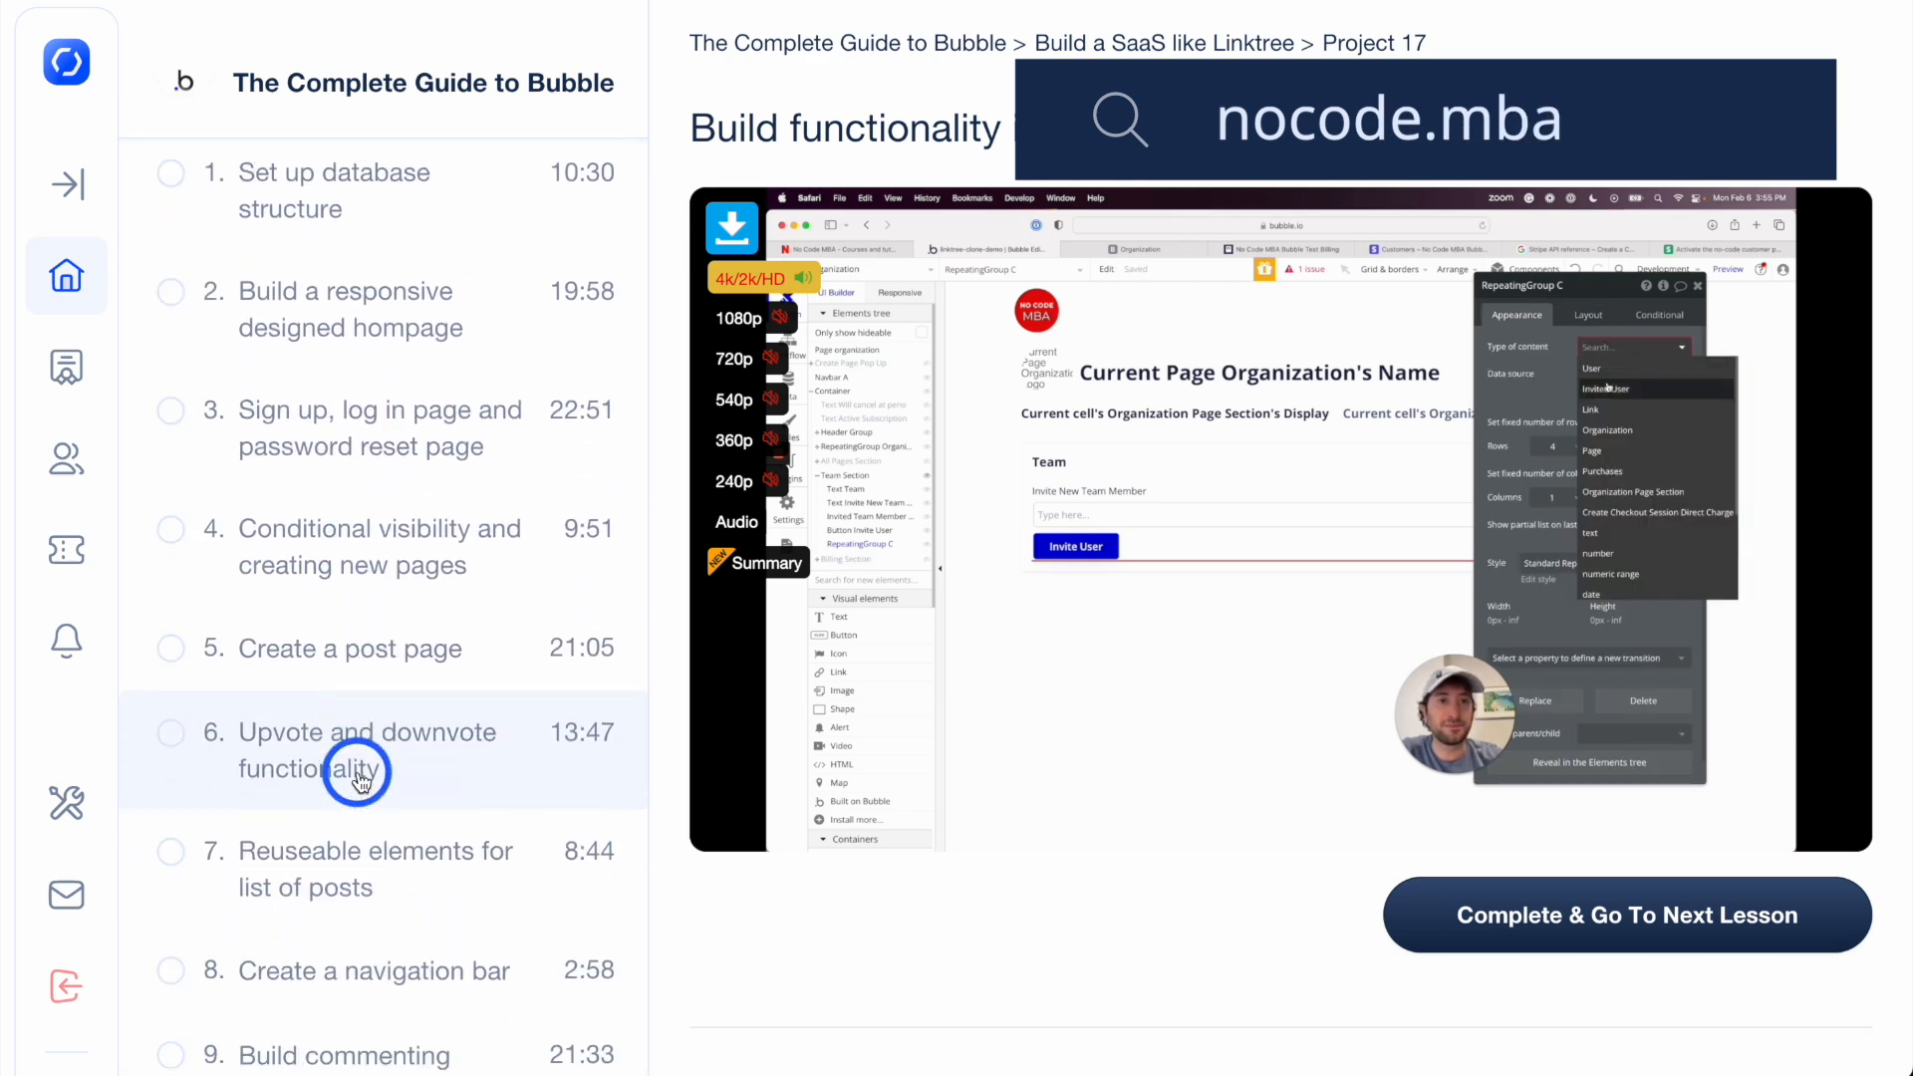
{"action": "scroll", "coordinate": [359, 777], "scroll_direction": "down", "scroll_amount": 4}
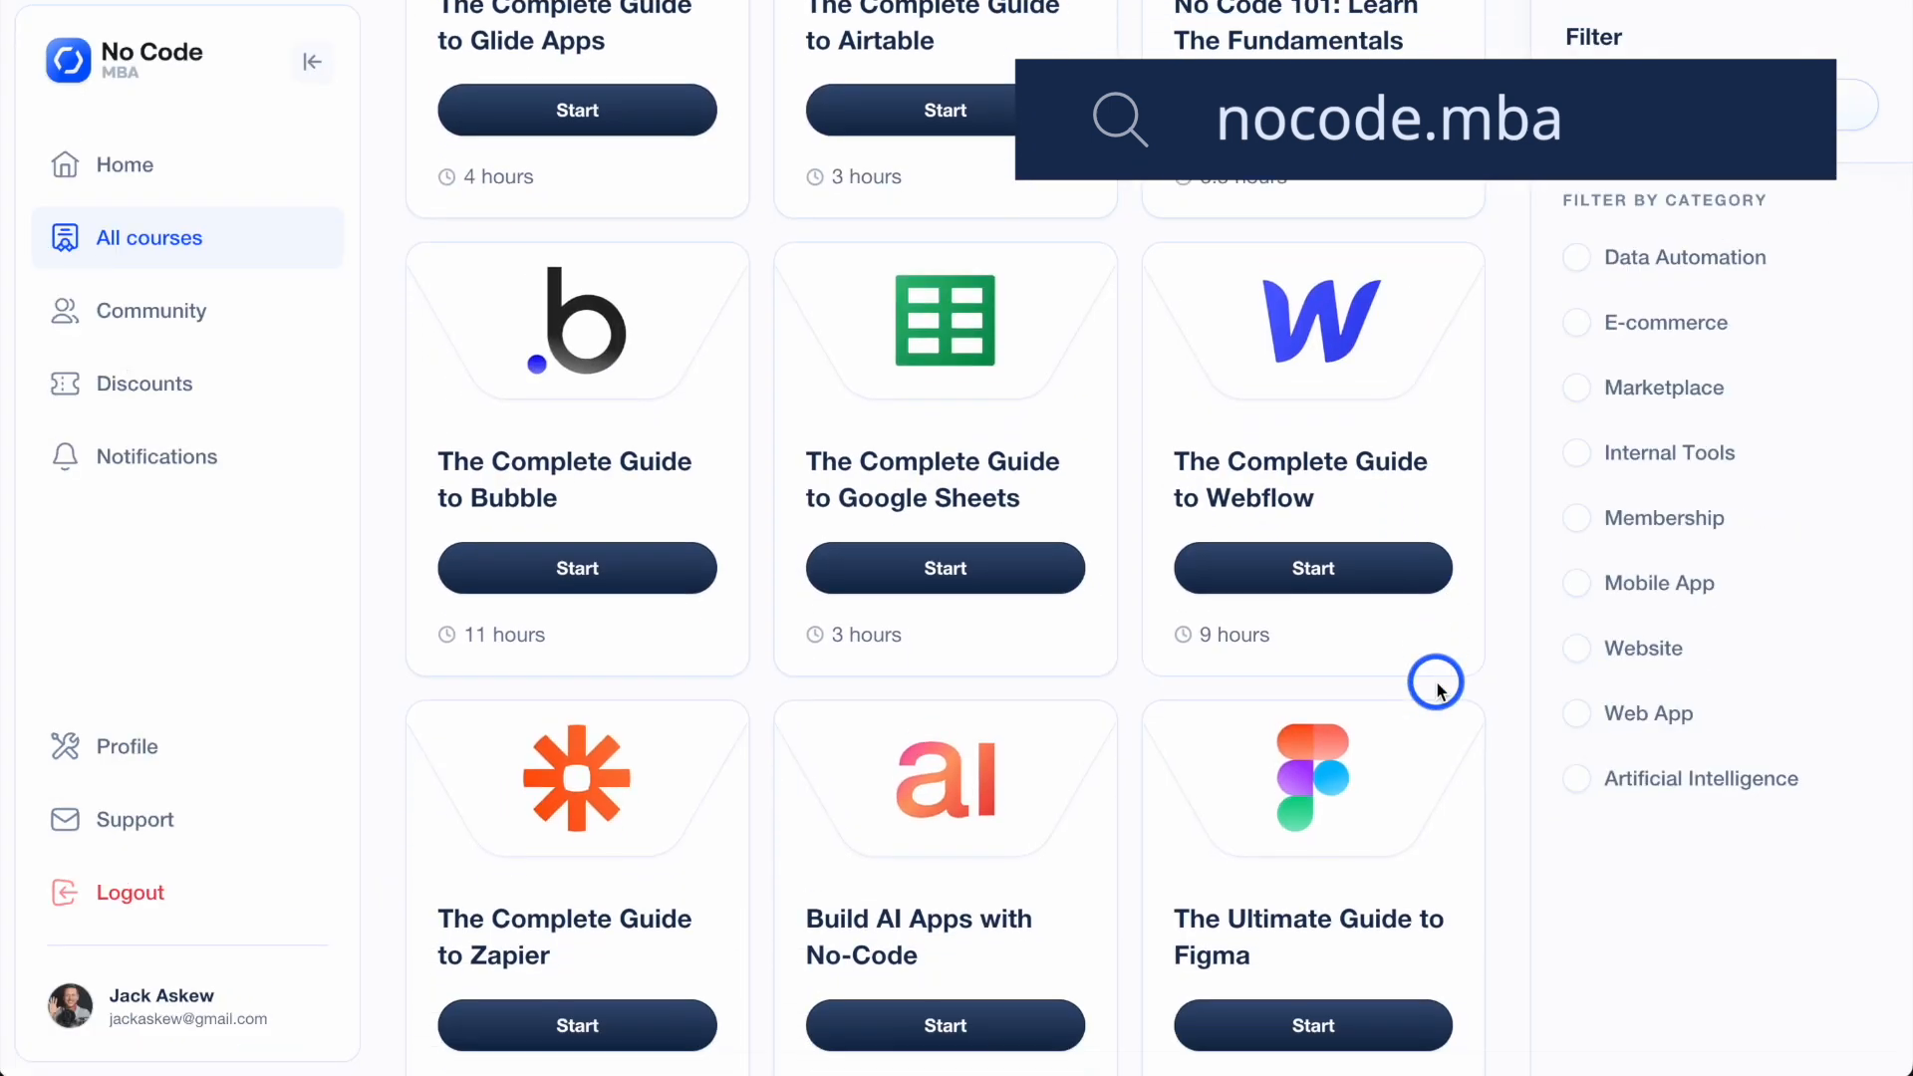
{"action": "scroll", "coordinate": [1435, 677], "scroll_direction": "down", "scroll_amount": 2}
{"action": "scroll", "coordinate": [1437, 687], "scroll_direction": "down", "scroll_amount": 4}
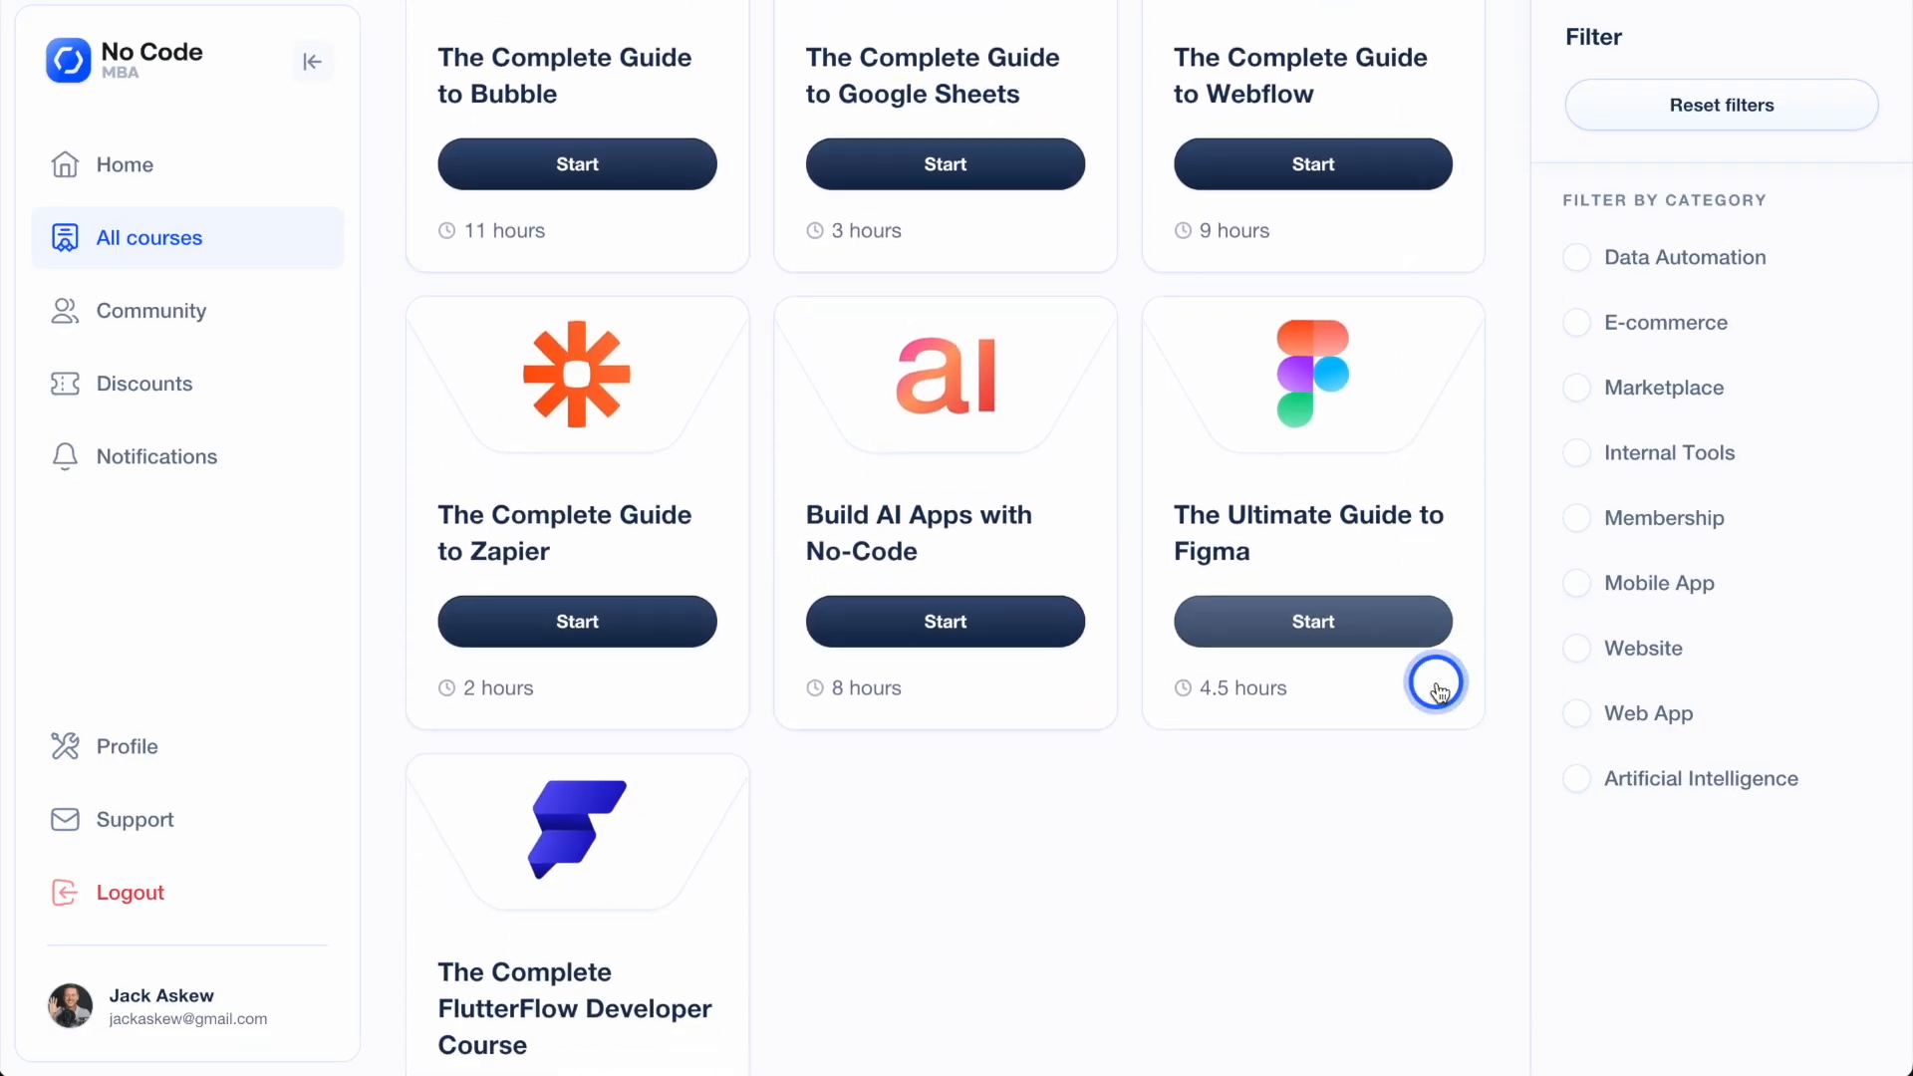
{"action": "scroll", "coordinate": [1438, 686], "scroll_direction": "down", "scroll_amount": 5}
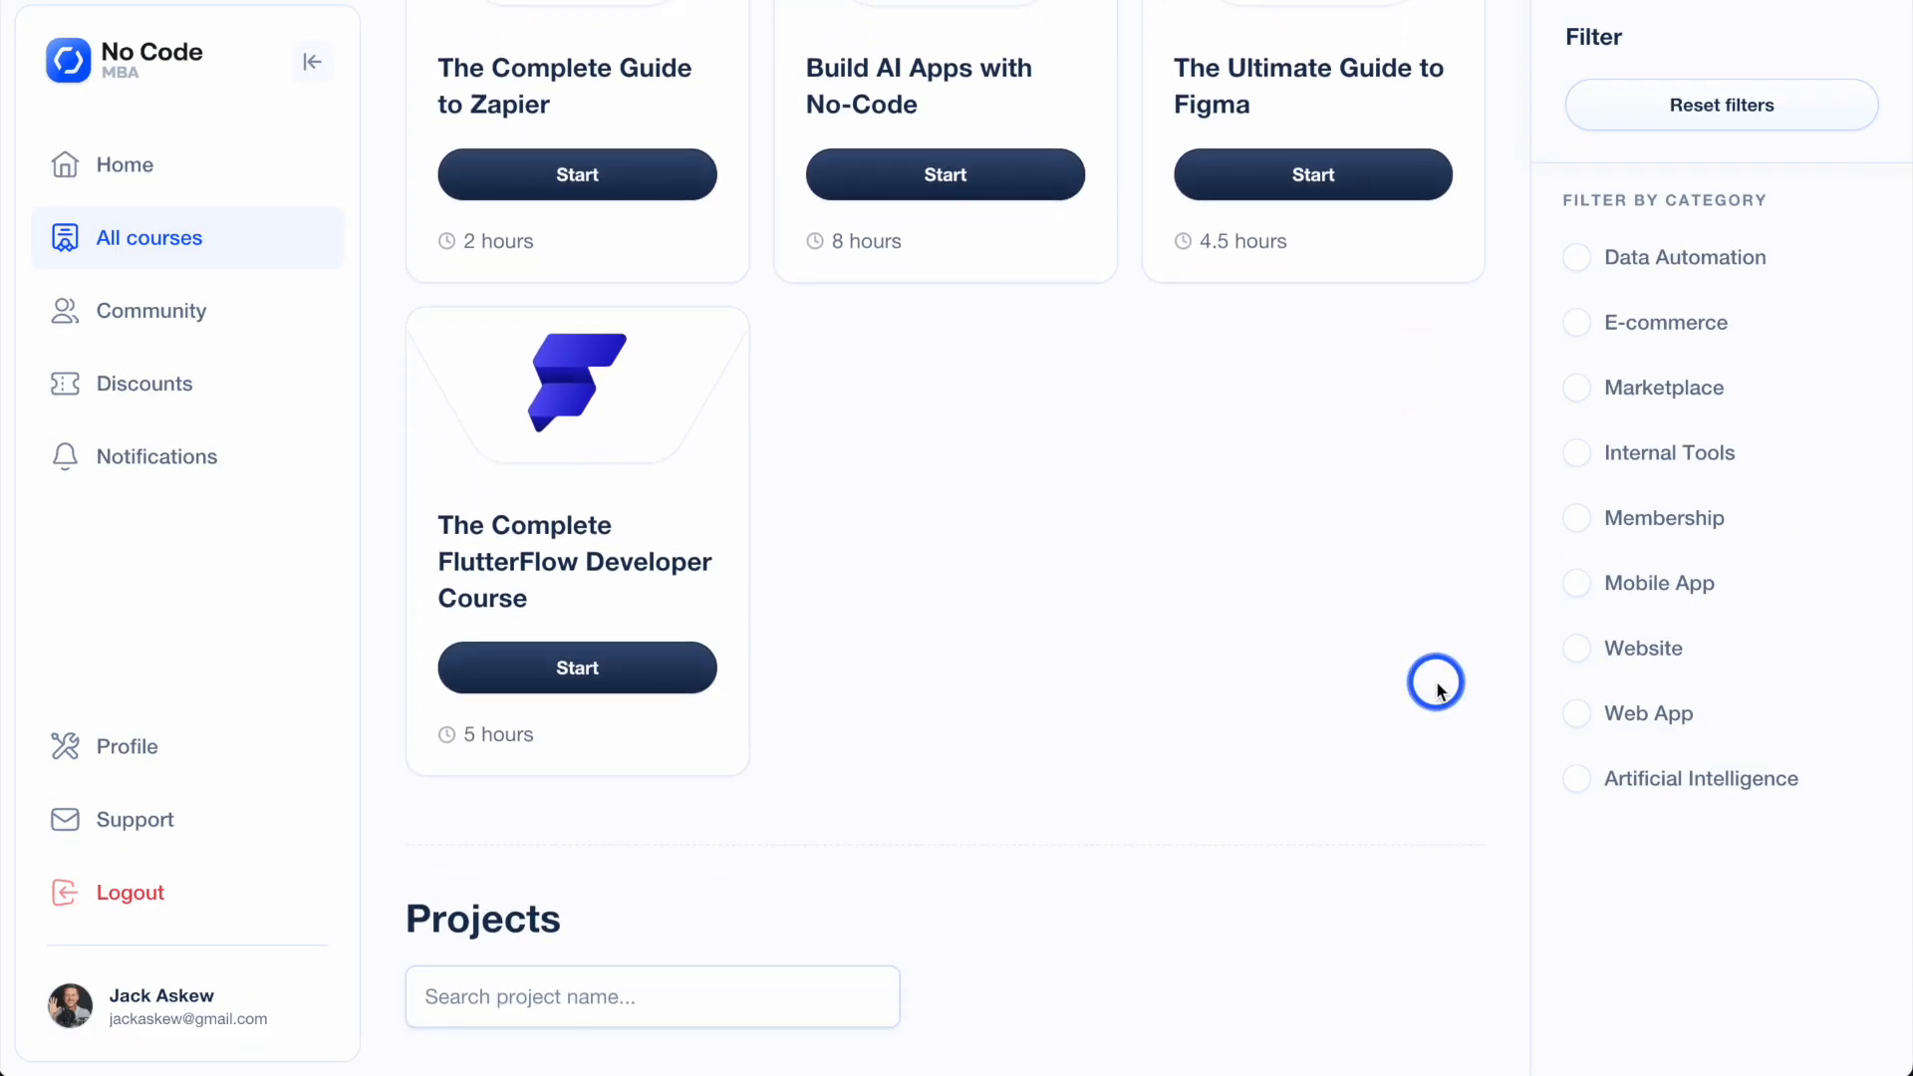